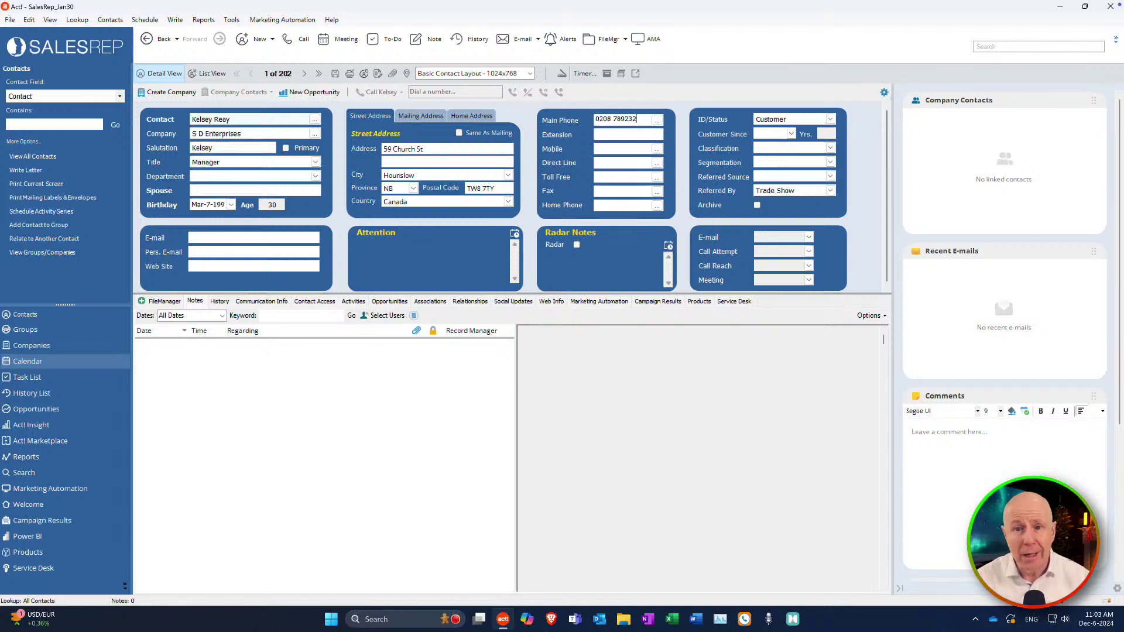
Show the Christmas group expanded to Cards - Not So Fancy, Gifts and Mailing Cards Fancy.
{"action": "left_click", "coordinate": [70, 331]}
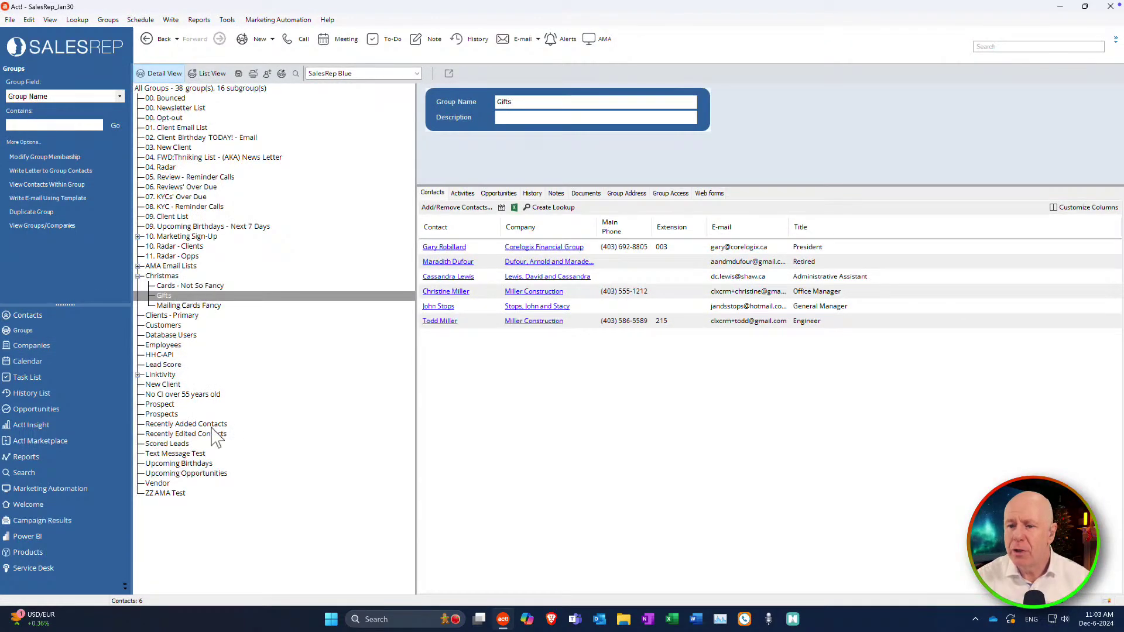
{"action": "left_click", "coordinate": [159, 277]}
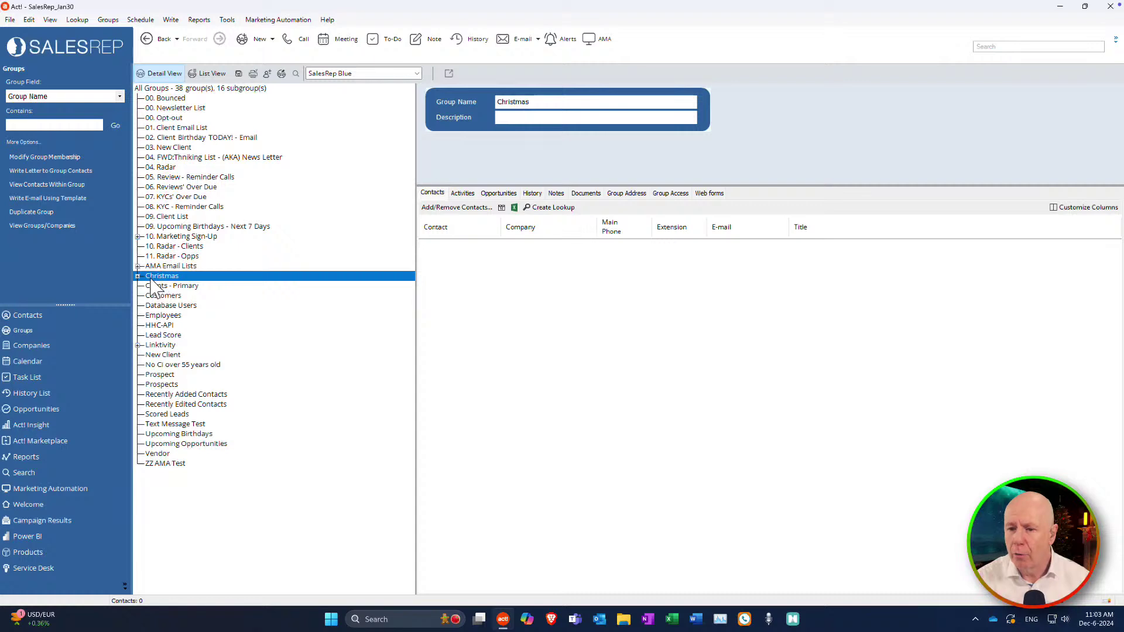
{"action": "left_click", "coordinate": [138, 276]}
{"action": "left_click", "coordinate": [139, 277]}
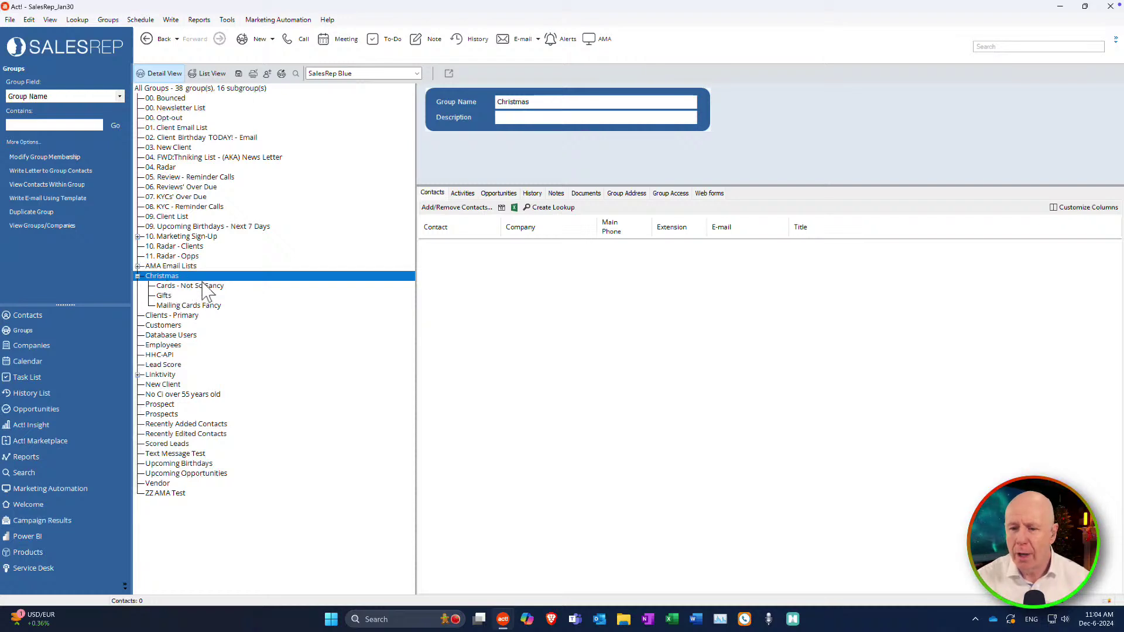
Open the Gifts subgroup's Add/Remove Contacts list of its seven selected members.
{"action": "left_click", "coordinate": [164, 296]}
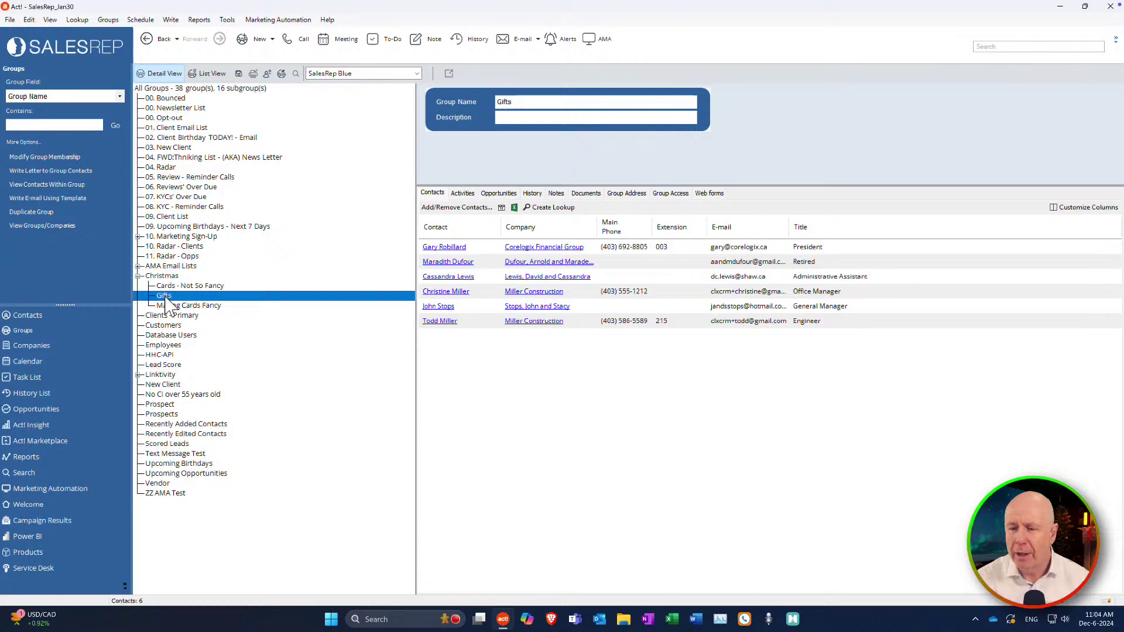
{"action": "left_click", "coordinate": [461, 209]}
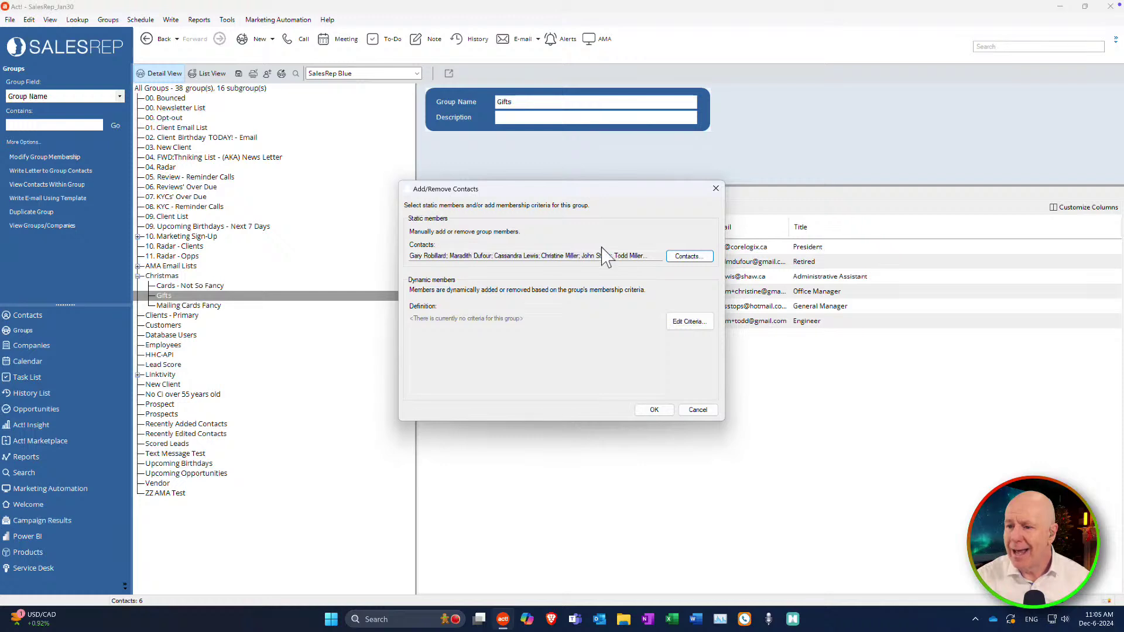
{"action": "left_click", "coordinate": [691, 258]}
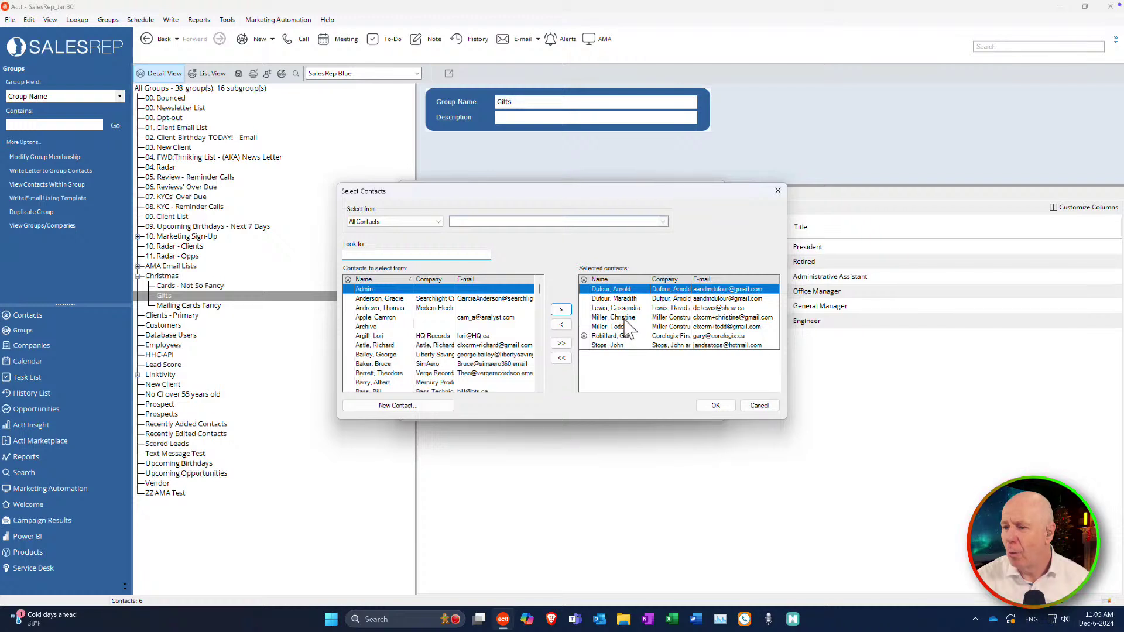
Swap one Gifts member for another contact and save, leaving six members.
{"action": "double_click", "coordinate": [625, 319]}
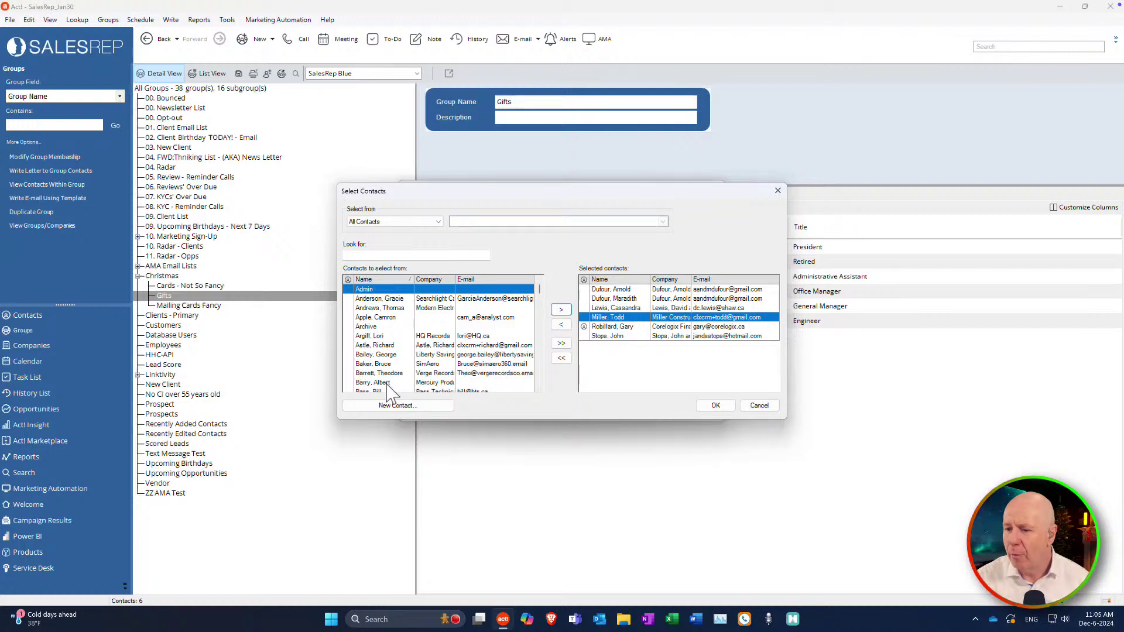
{"action": "double_click", "coordinate": [375, 382]}
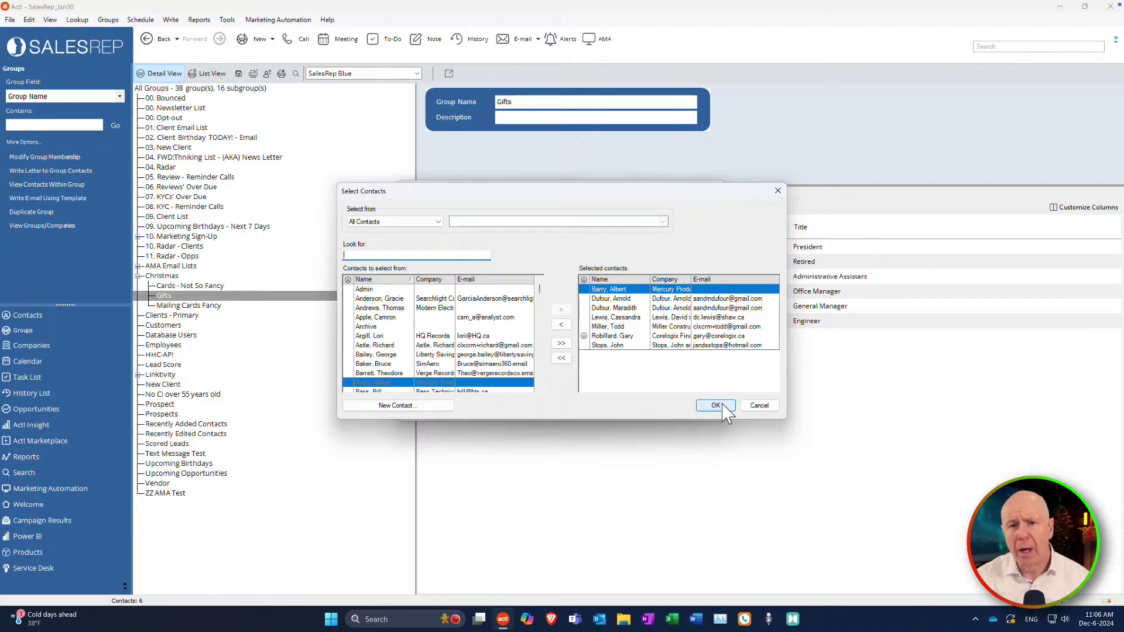
{"action": "left_click", "coordinate": [717, 405]}
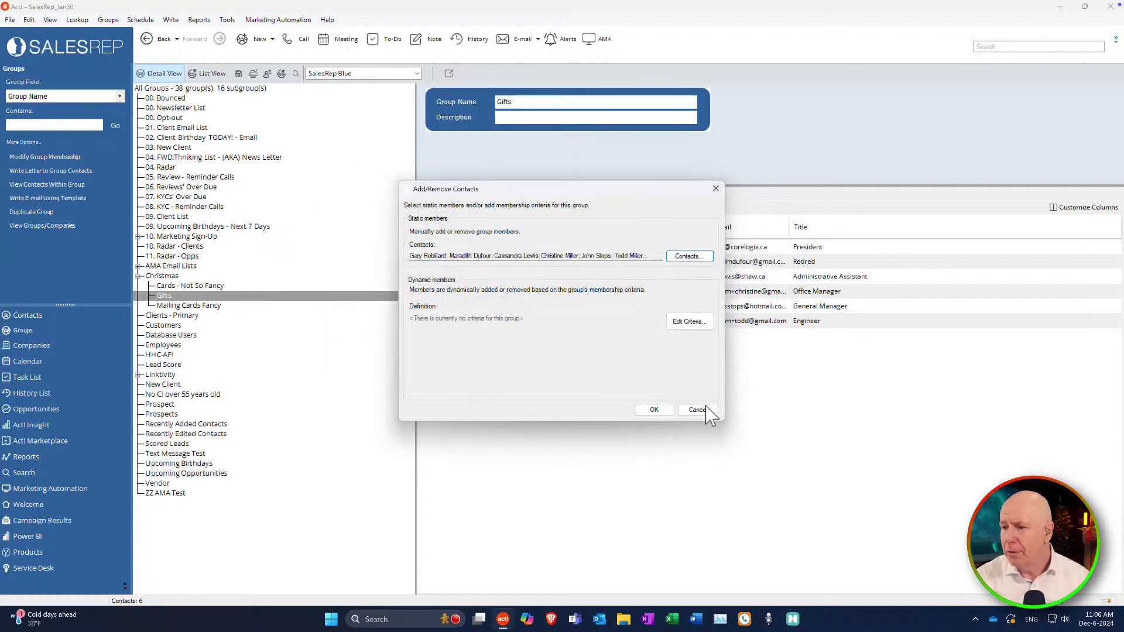
{"action": "left_click", "coordinate": [658, 413]}
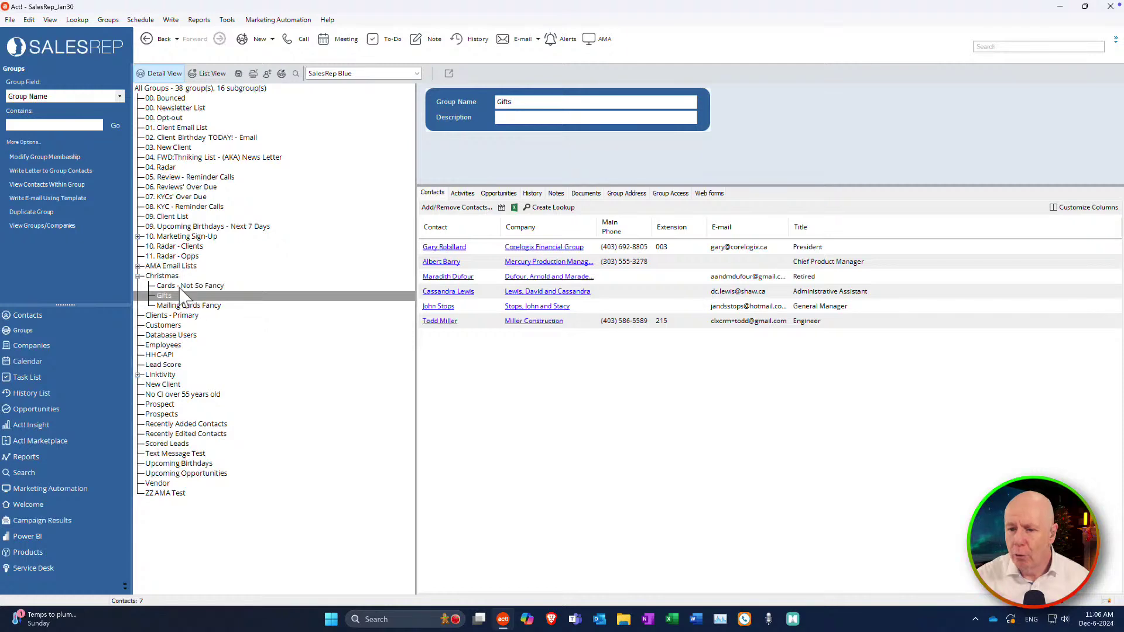
Start a blank new subgroup from the Christmas group's context menu.
{"action": "double_click", "coordinate": [299, 267]}
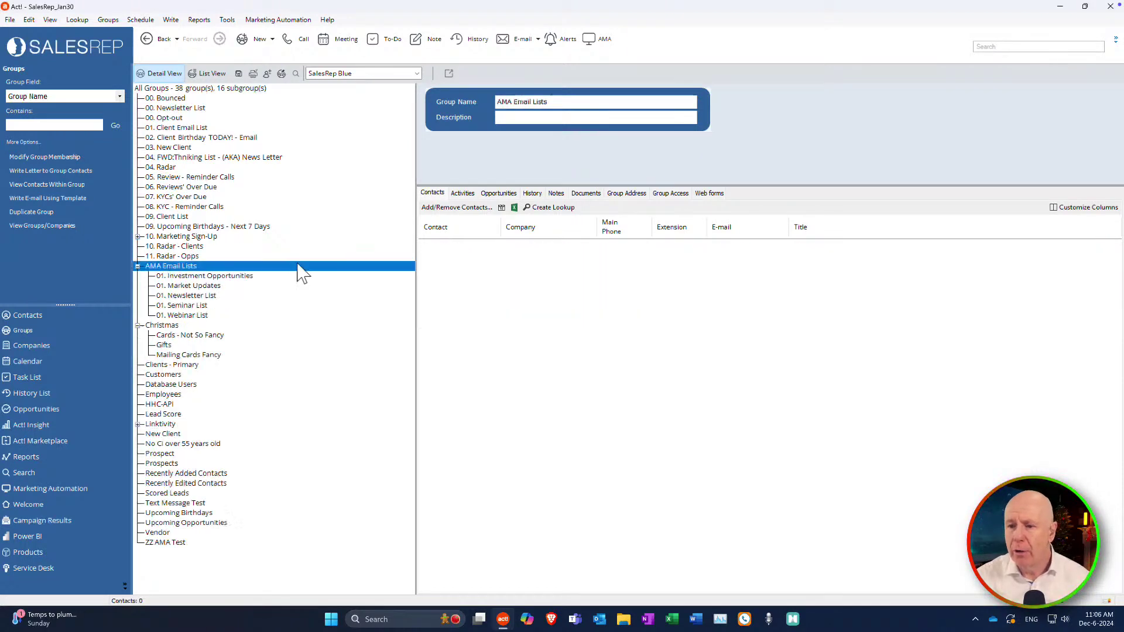
{"action": "double_click", "coordinate": [156, 328]}
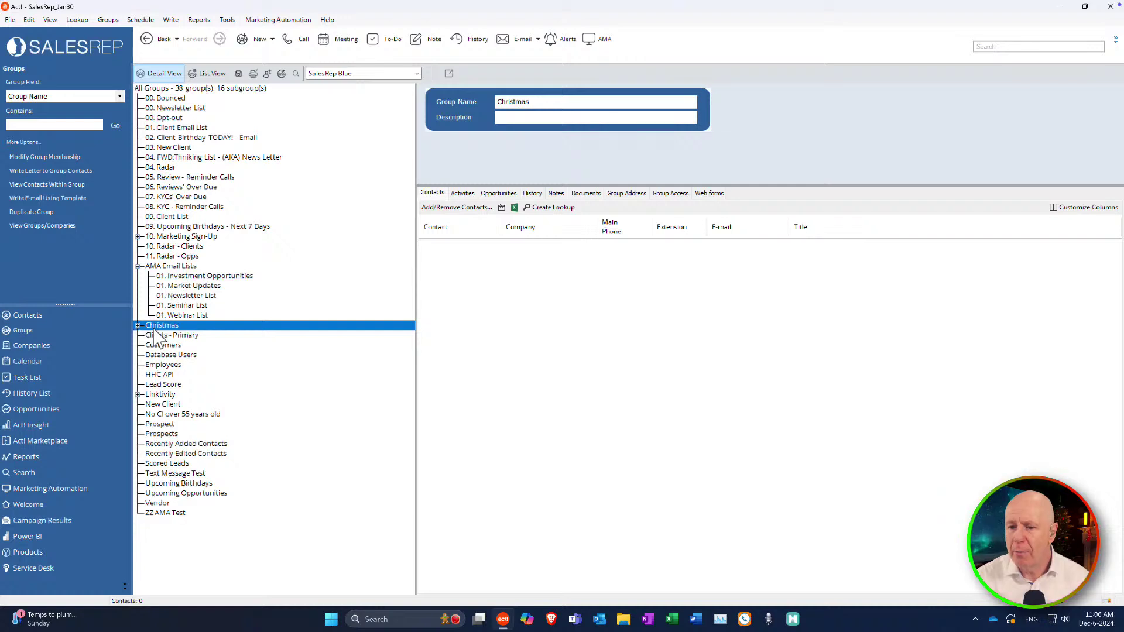
{"action": "right_click", "coordinate": [159, 338]}
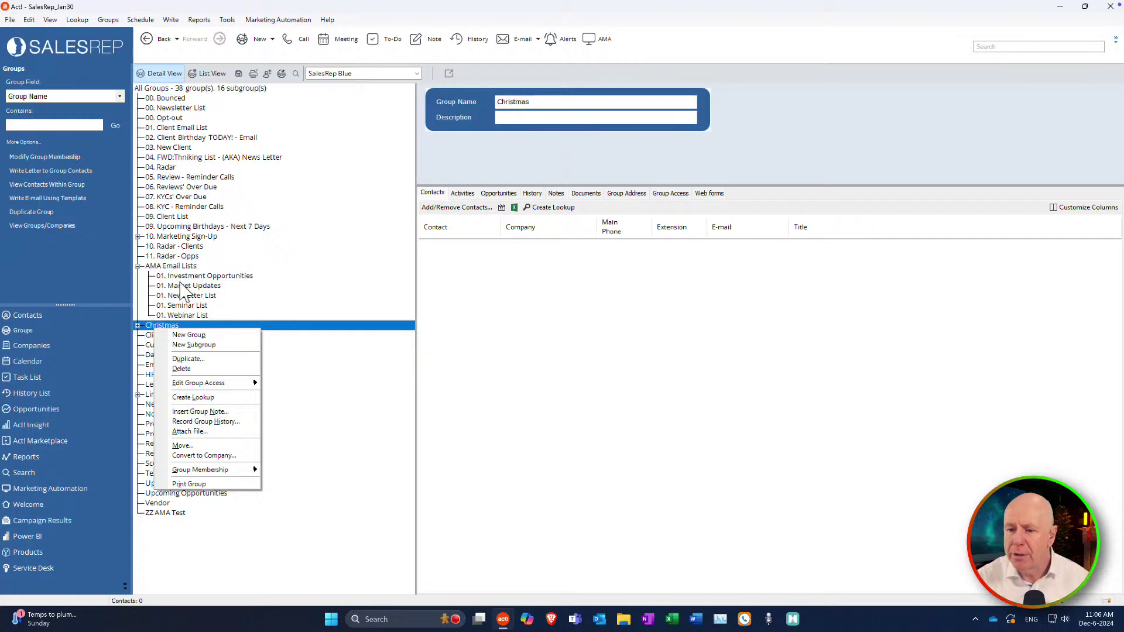
{"action": "left_click", "coordinate": [198, 346]}
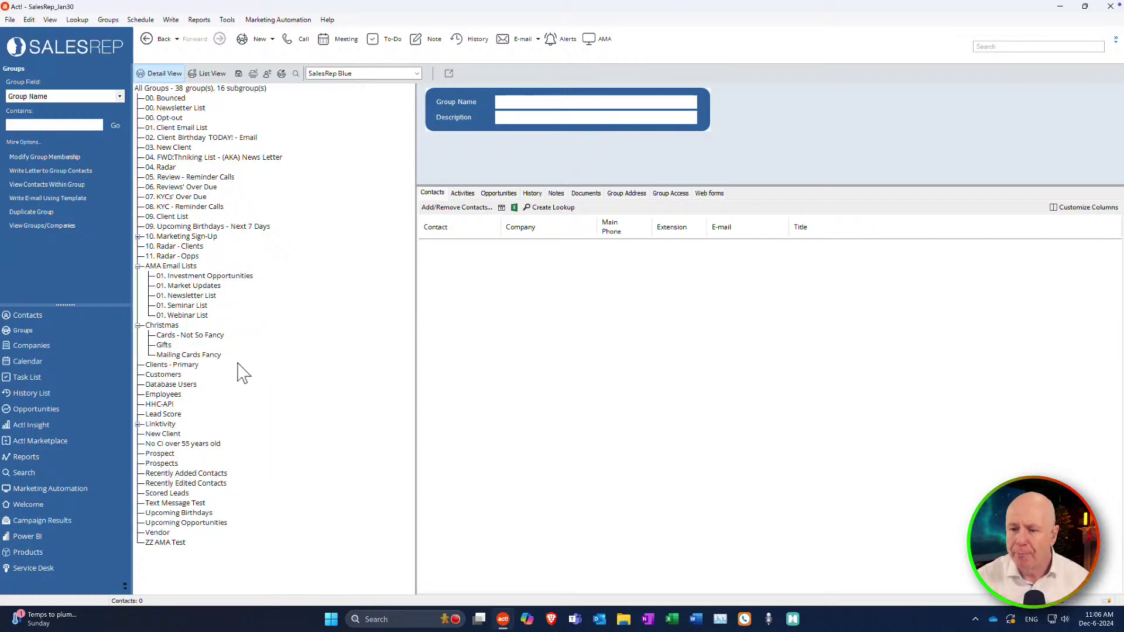
Name the new subgroup E-Cards, save it, and bring up its empty membership dialog.
{"action": "left_click", "coordinate": [523, 101]}
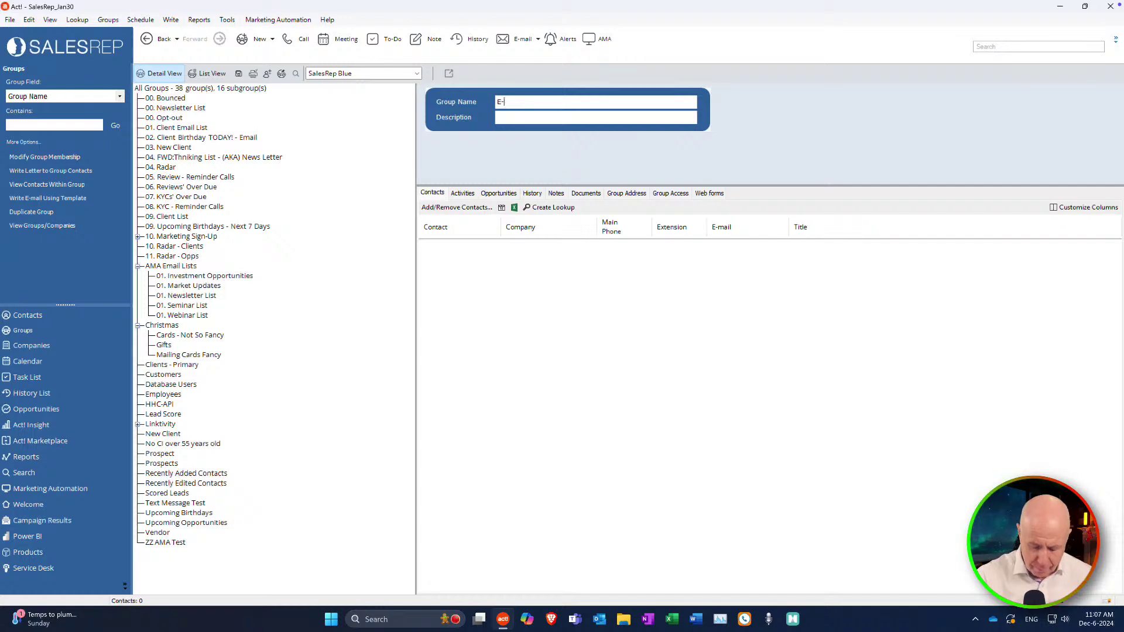
{"action": "type", "text": "E-Cards"}
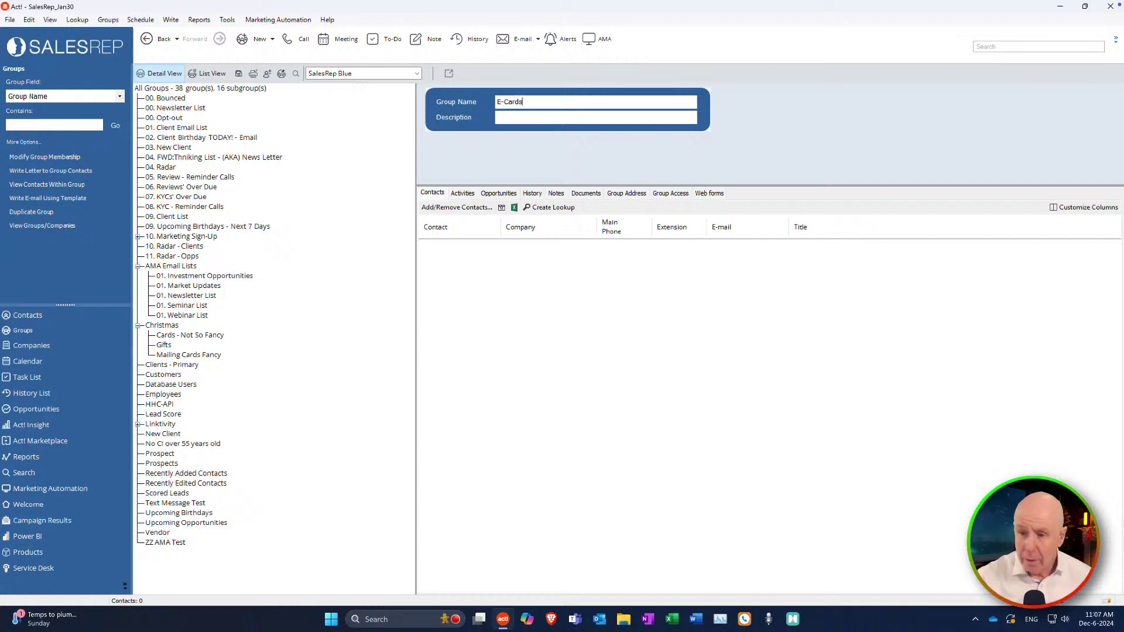
{"action": "left_click", "coordinate": [239, 74]}
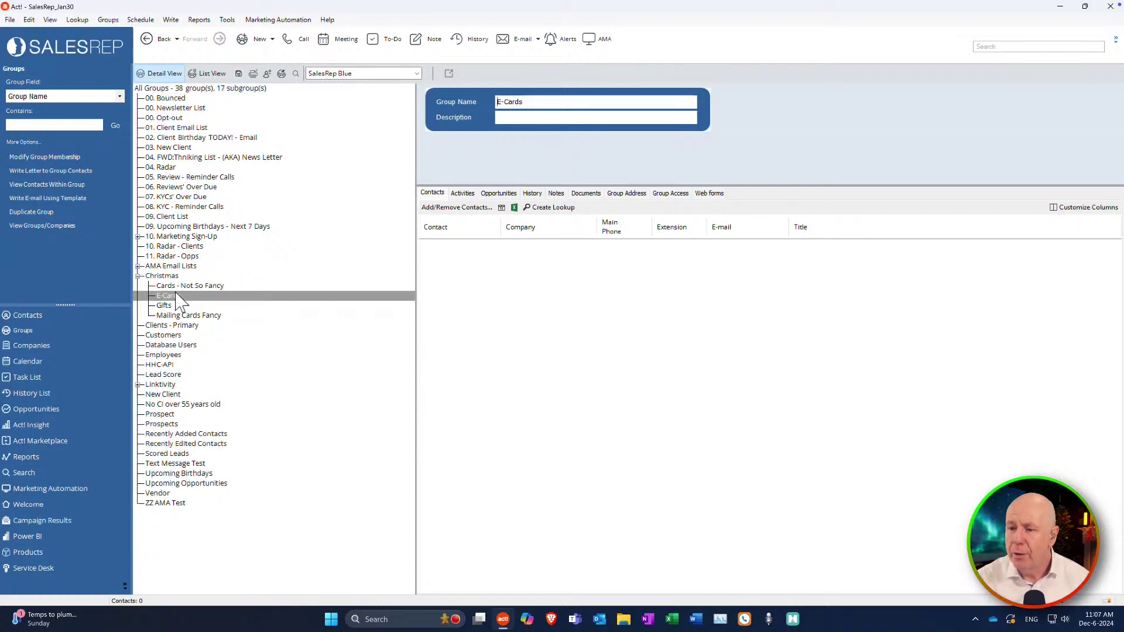
{"action": "left_click", "coordinate": [472, 223]}
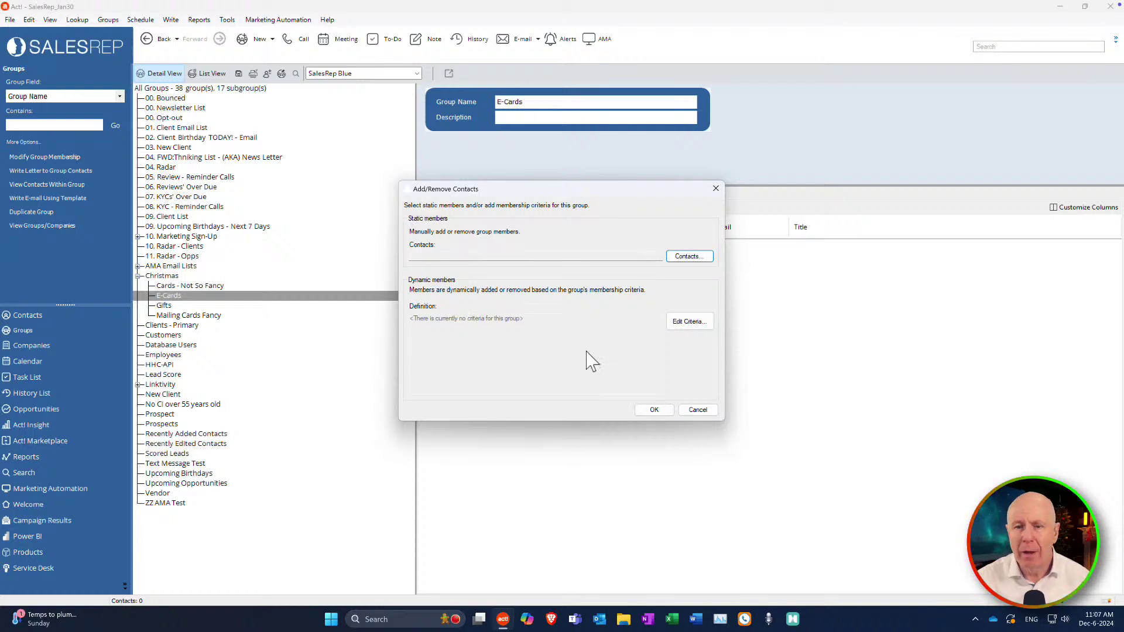
Add an E-Cards criteria rule E-mail Contains Data and preview the 115 matches.
{"action": "left_click", "coordinate": [695, 326]}
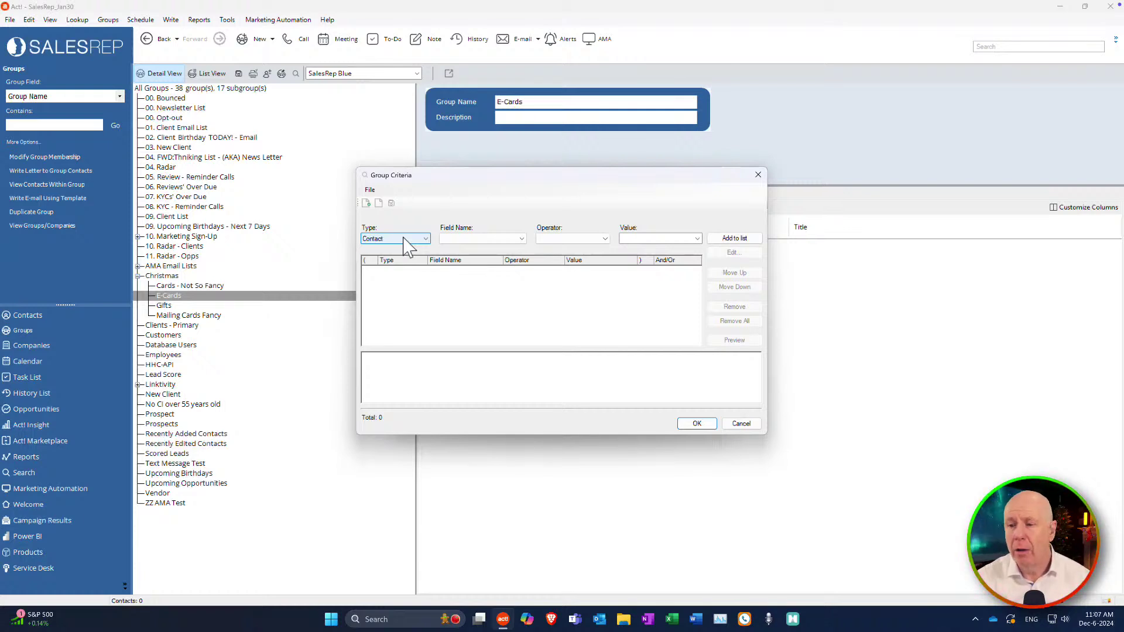
{"action": "left_click", "coordinate": [521, 239]}
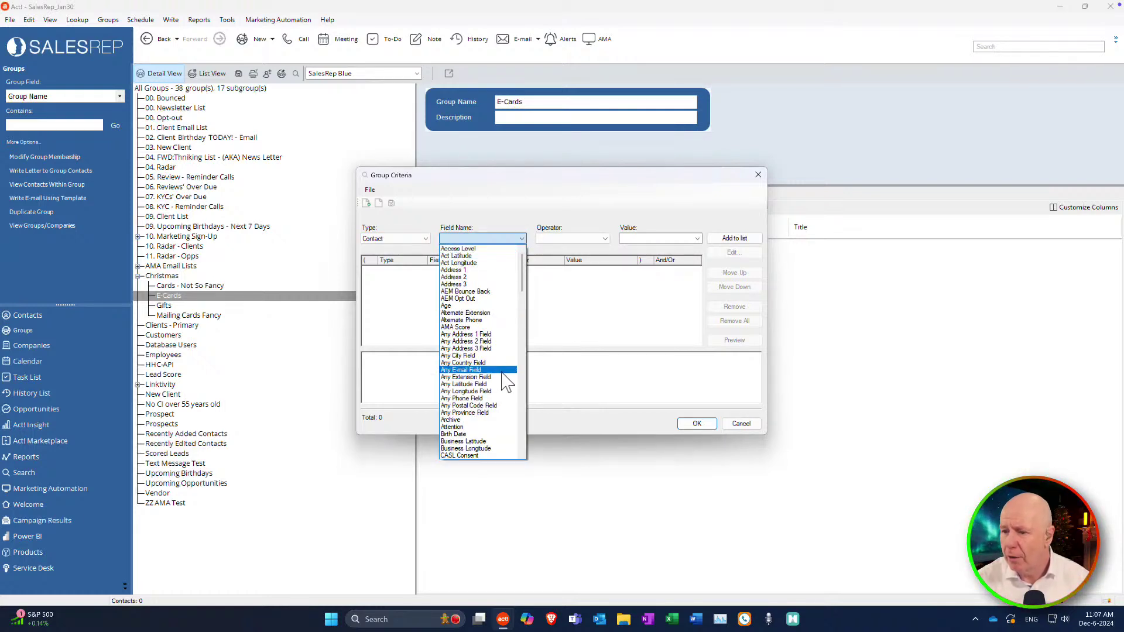
{"action": "scroll", "coordinate": [504, 382], "scroll_direction": "down", "scroll_amount": 5}
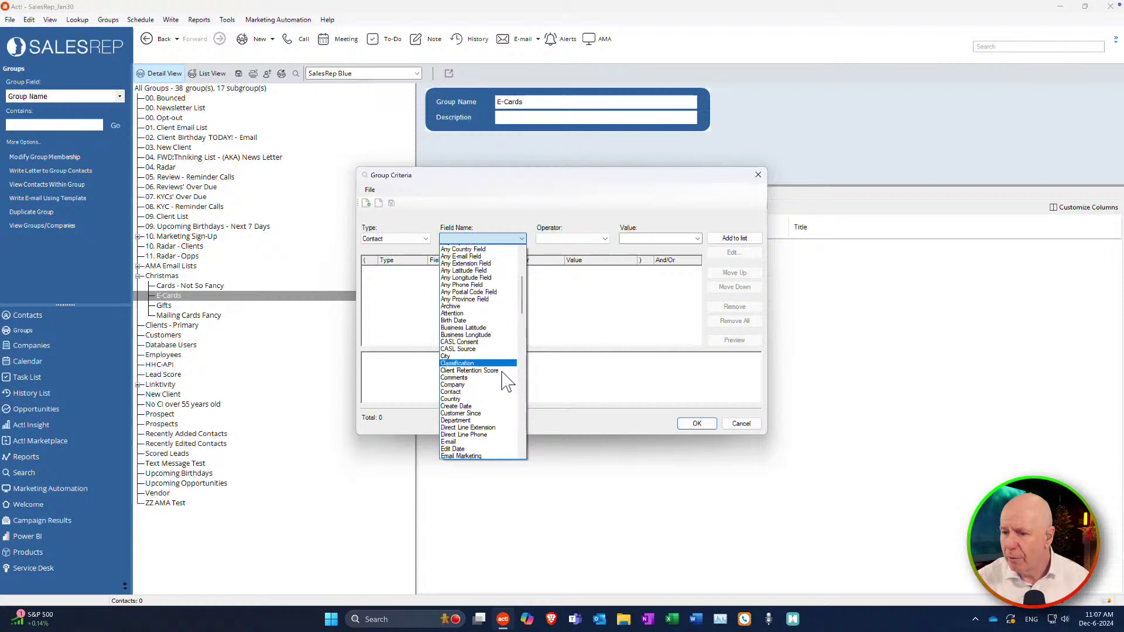
{"action": "scroll", "coordinate": [502, 373], "scroll_direction": "down", "scroll_amount": 3}
{"action": "left_click", "coordinate": [497, 377]}
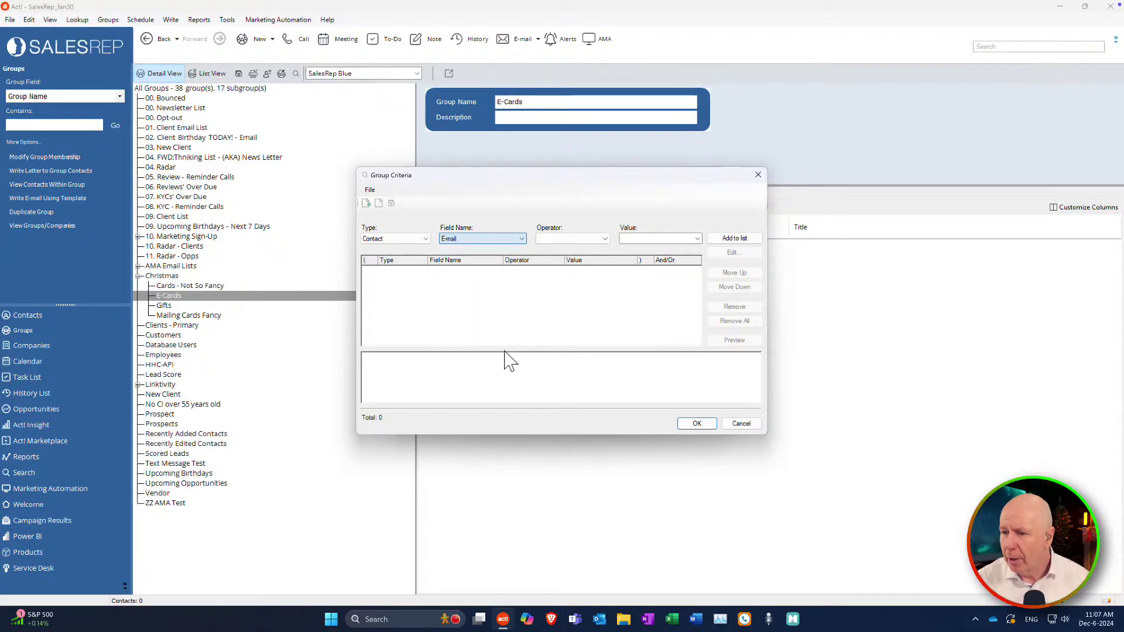
{"action": "left_click", "coordinate": [604, 239]}
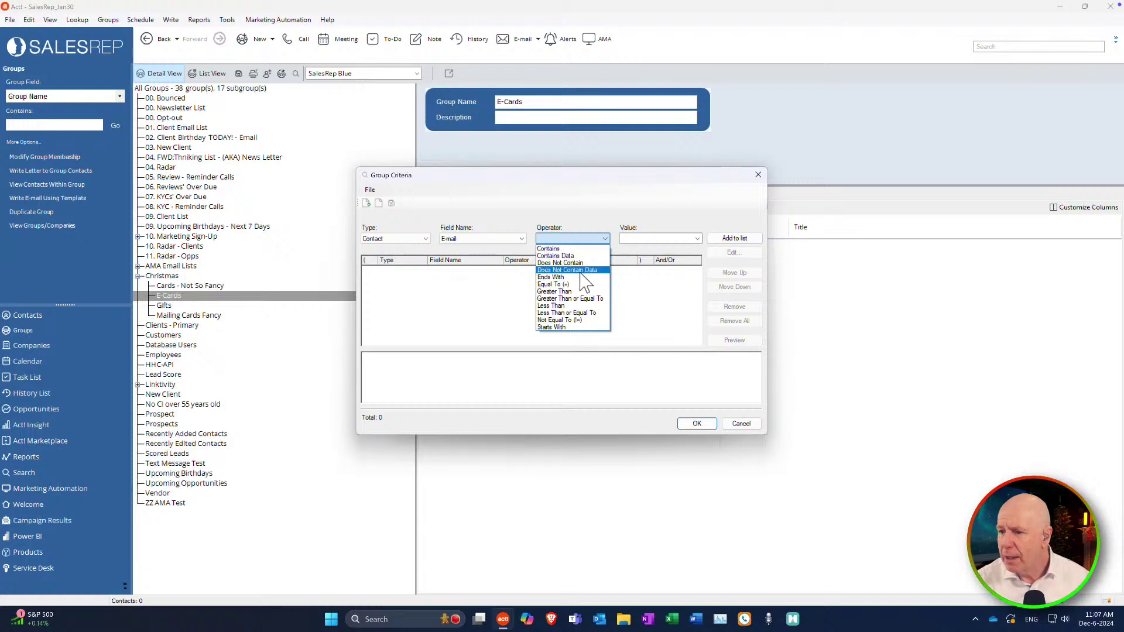
{"action": "left_click", "coordinate": [573, 256]}
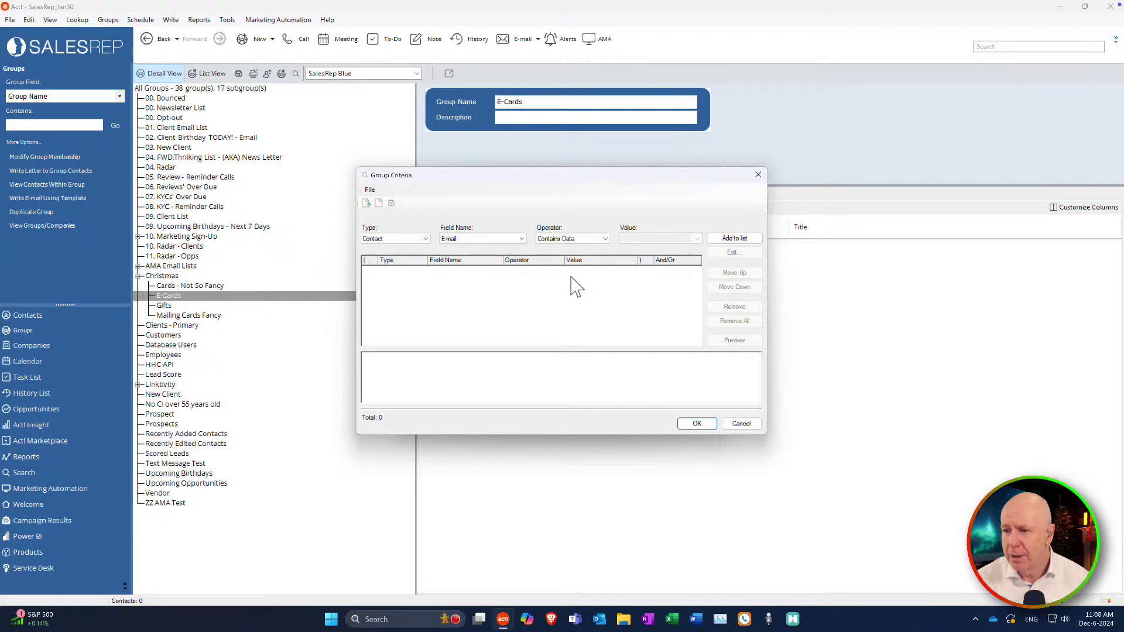
{"action": "left_click", "coordinate": [741, 240]}
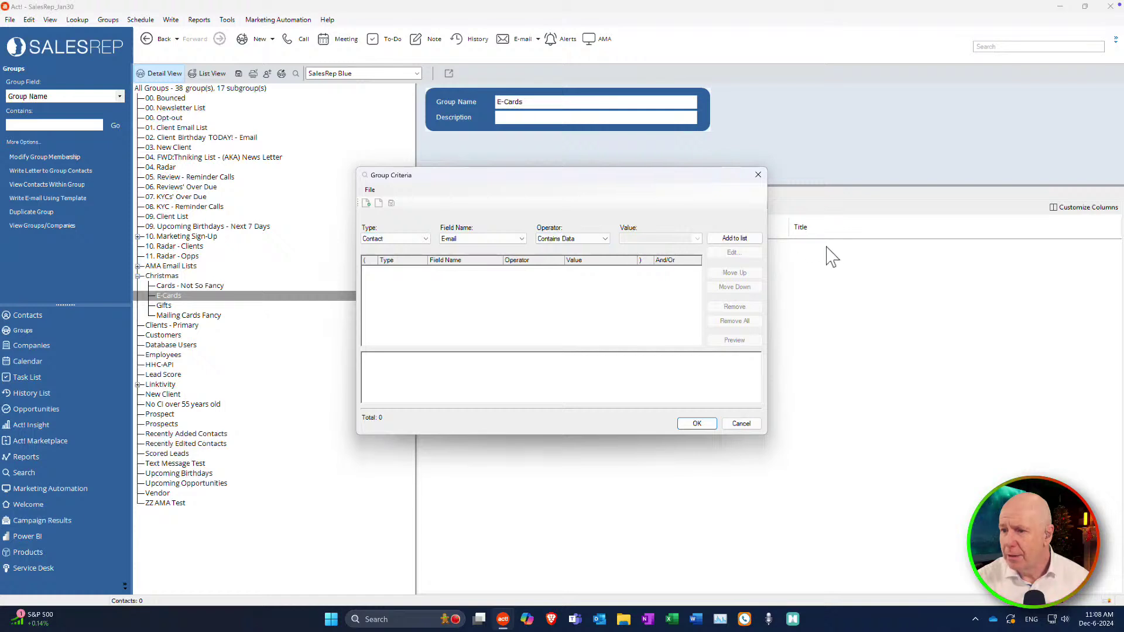
{"action": "left_click", "coordinate": [741, 240]}
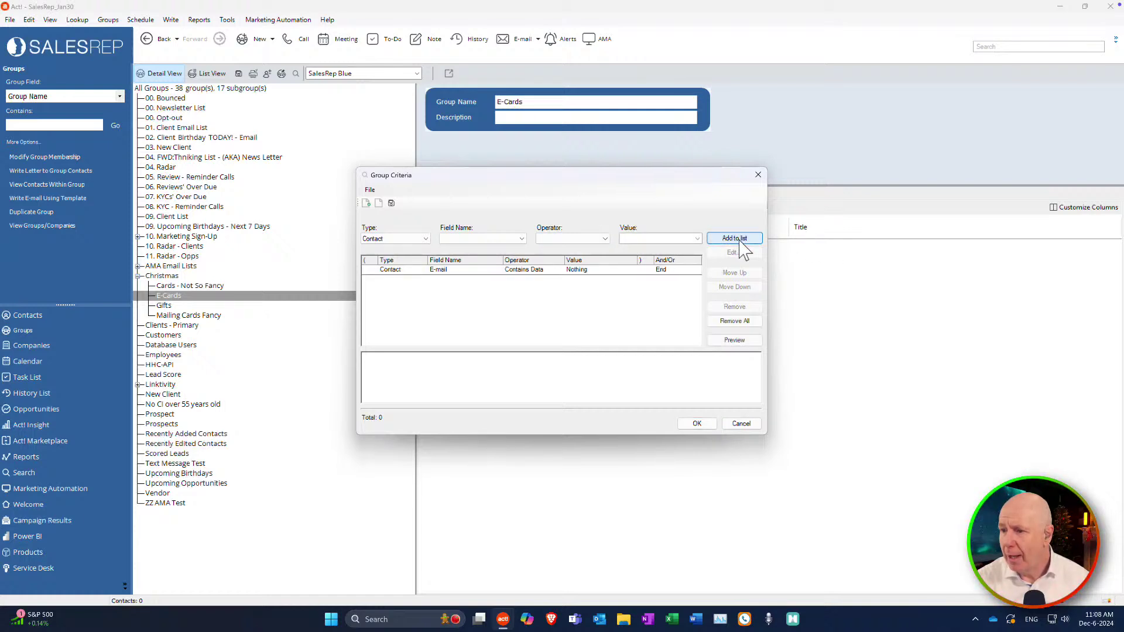
{"action": "left_click", "coordinate": [736, 342]}
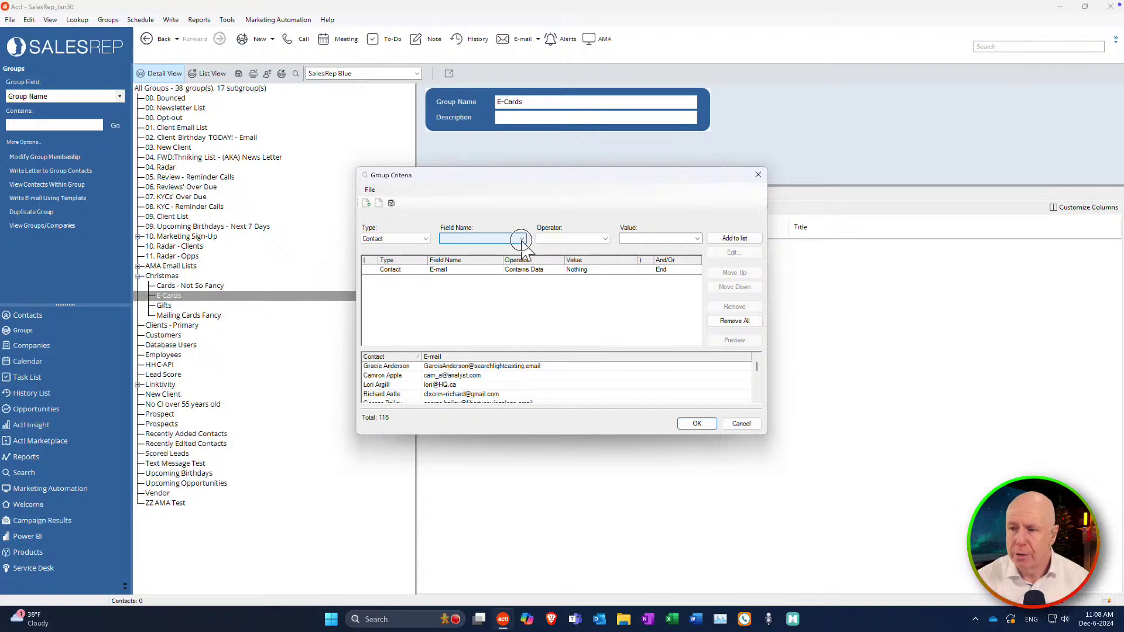
Add a second rule, ID/Status Equal To (=) Customer, and preview the 8 matches.
{"action": "left_click", "coordinate": [521, 240]}
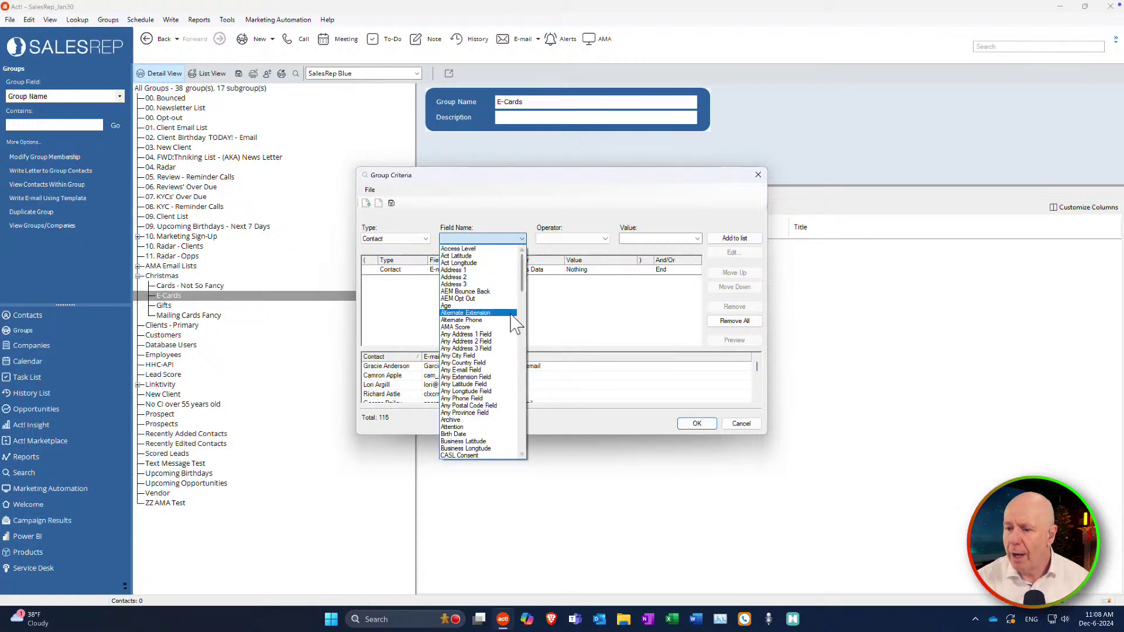
{"action": "scroll", "coordinate": [513, 323], "scroll_direction": "down", "scroll_amount": 12}
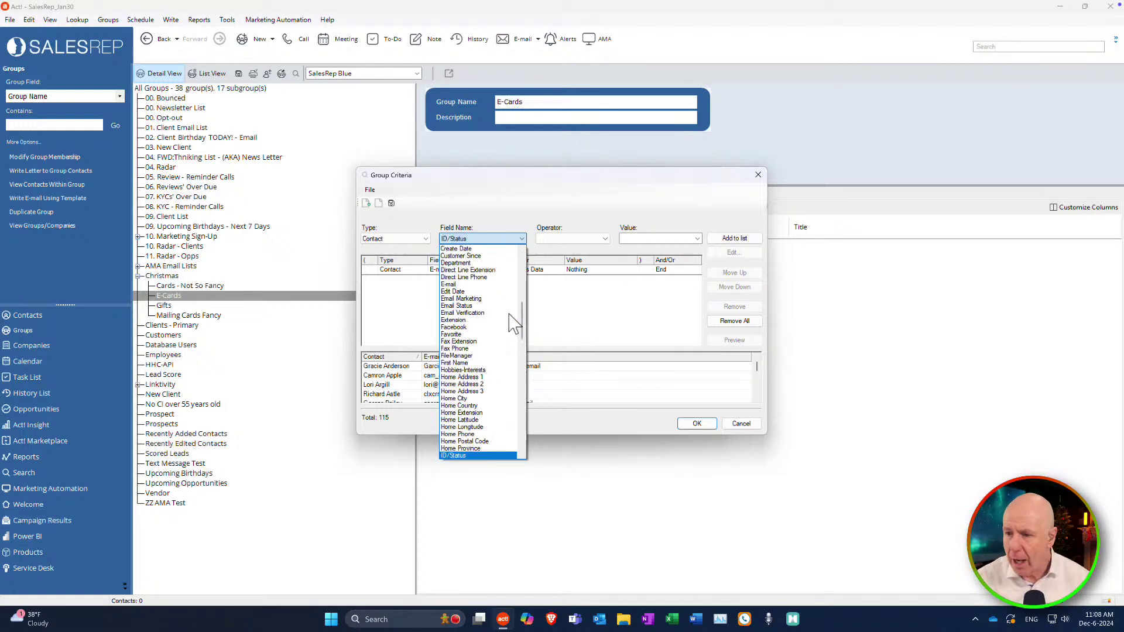
{"action": "scroll", "coordinate": [513, 333], "scroll_direction": "down", "scroll_amount": 1}
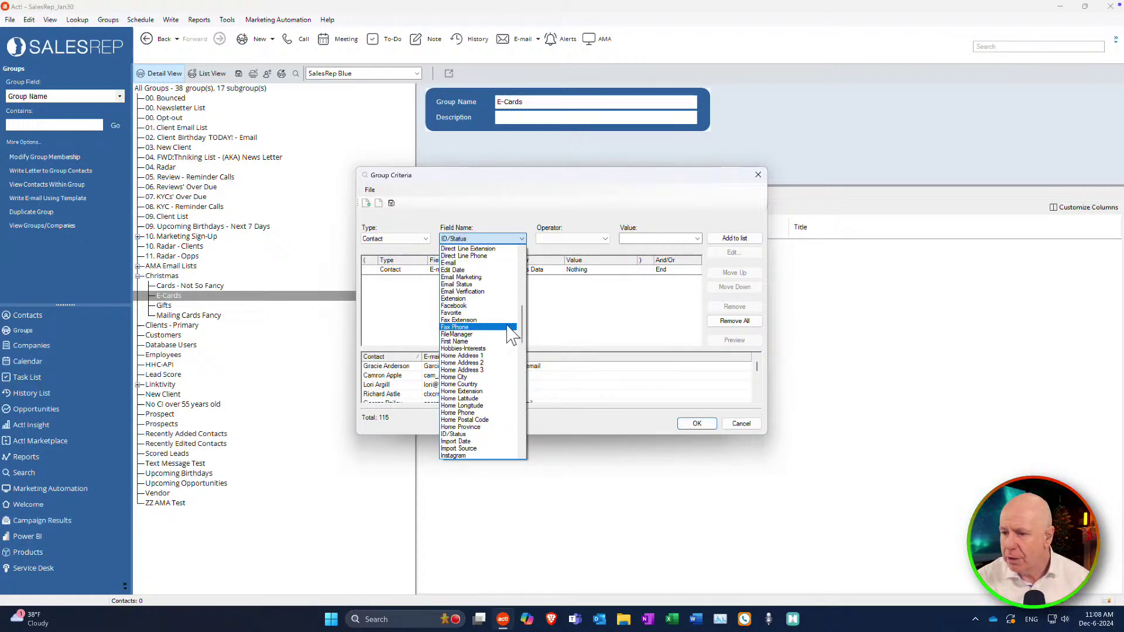
{"action": "left_click", "coordinate": [477, 435]}
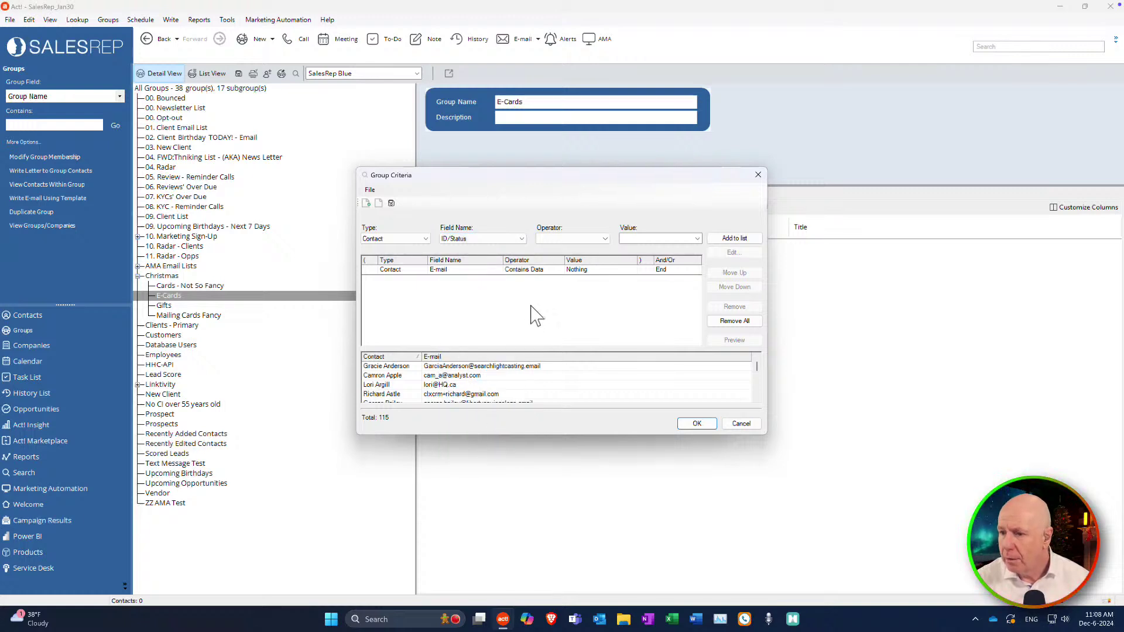
{"action": "left_click", "coordinate": [605, 240]}
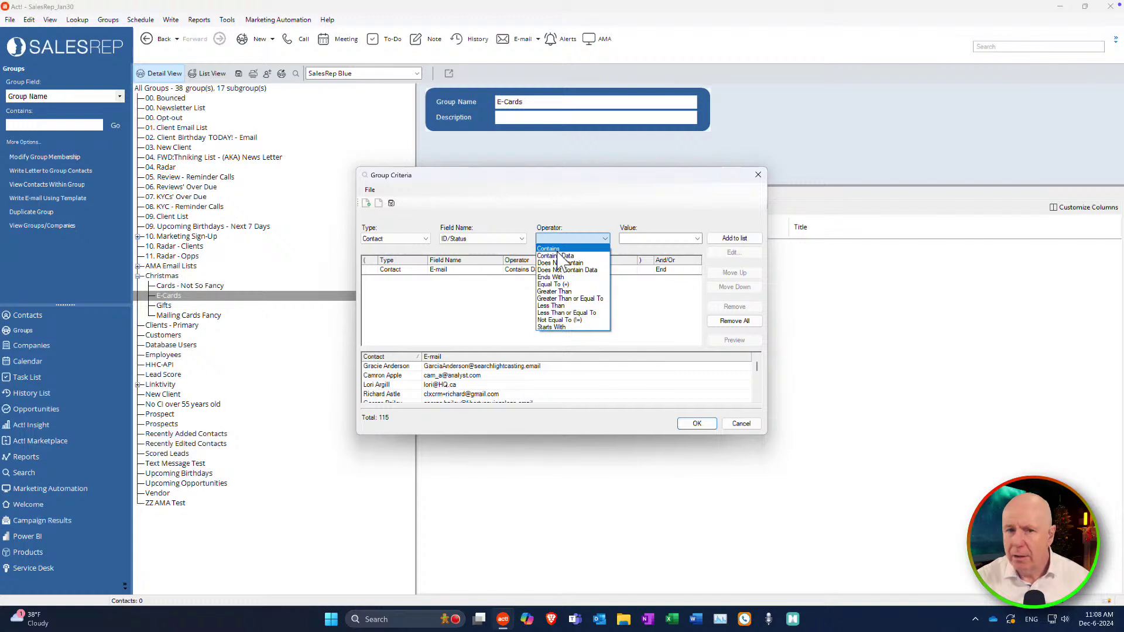
{"action": "left_click", "coordinate": [566, 285]}
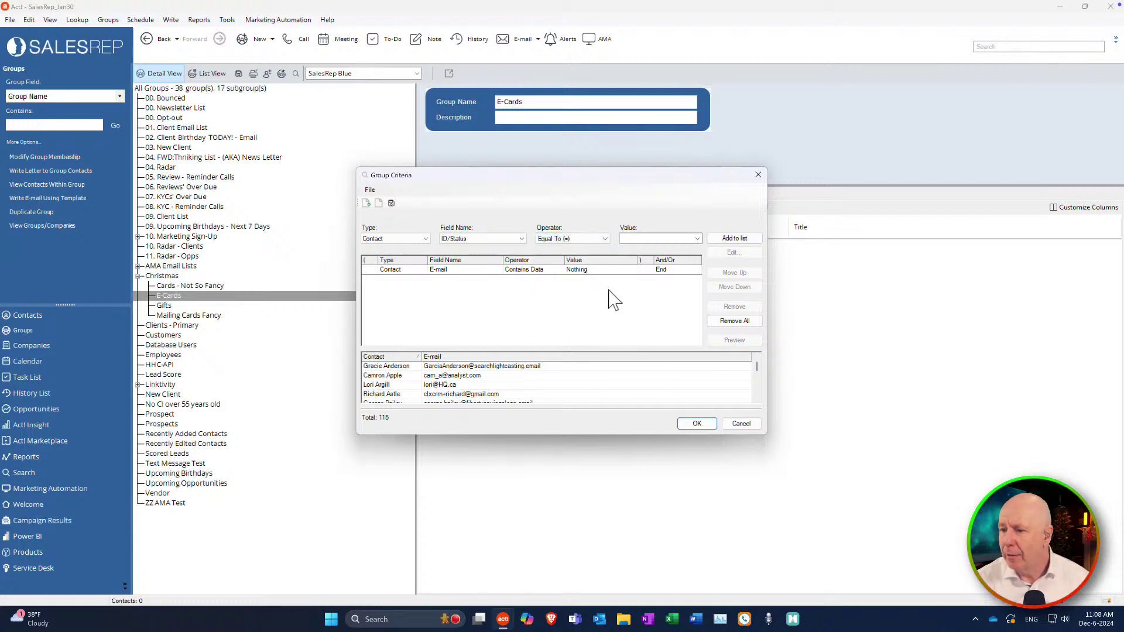
{"action": "left_click", "coordinate": [696, 239]}
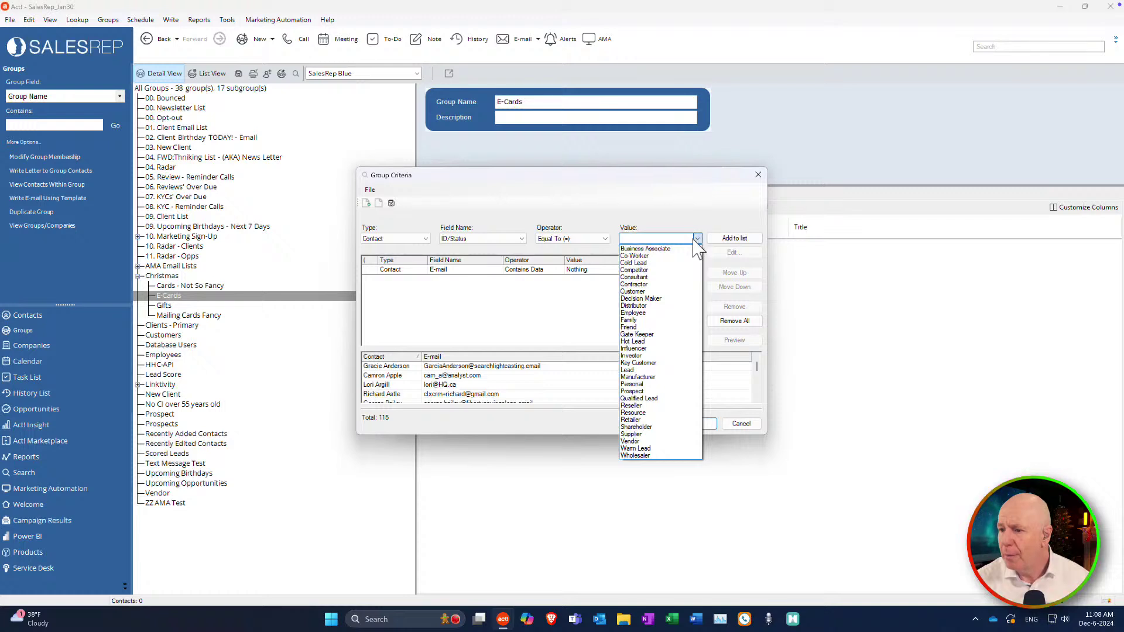
{"action": "left_click", "coordinate": [644, 292]}
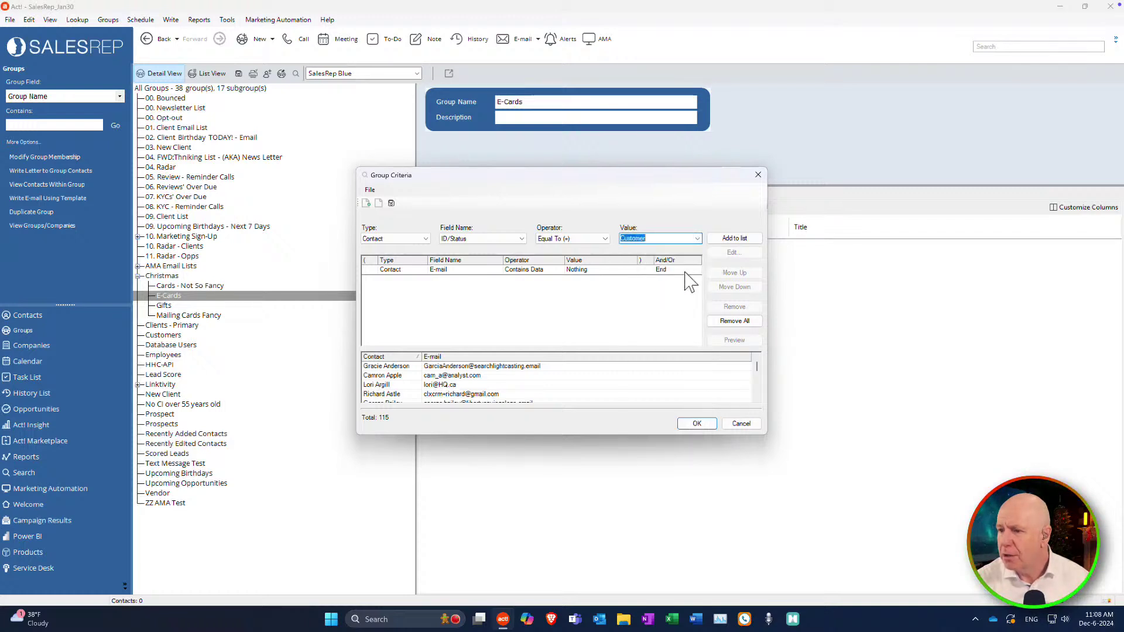
{"action": "left_click", "coordinate": [741, 240]}
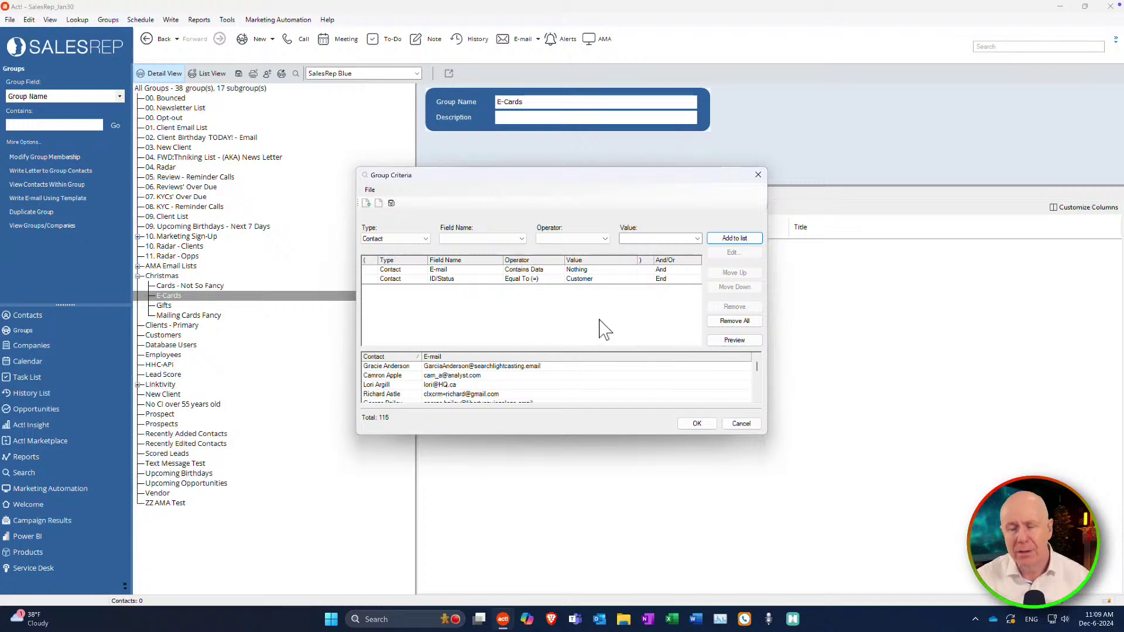
{"action": "left_click", "coordinate": [740, 343]}
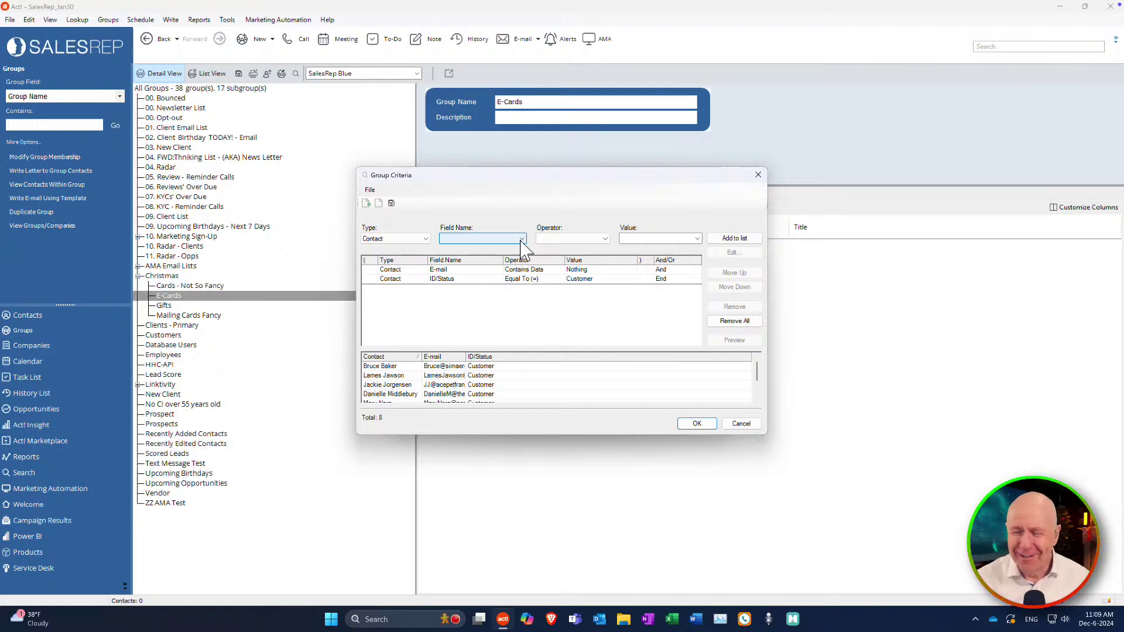
Add a third rule, ID/Status Equal To (=) Prospect, to the E-Cards criteria.
{"action": "left_click", "coordinate": [521, 238]}
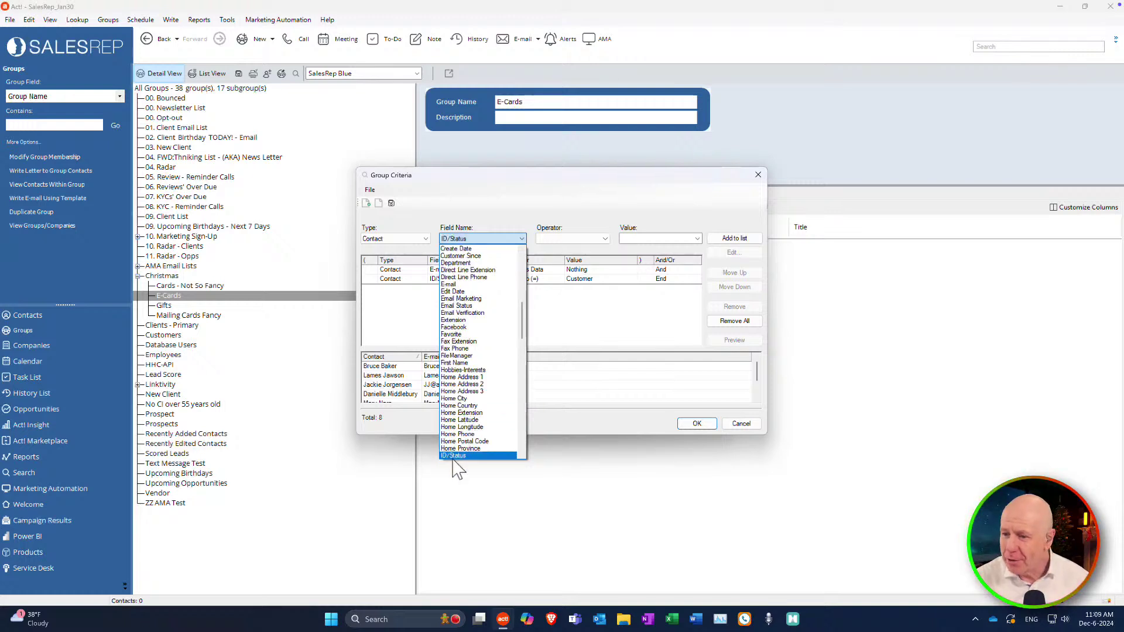
{"action": "left_click", "coordinate": [454, 456]}
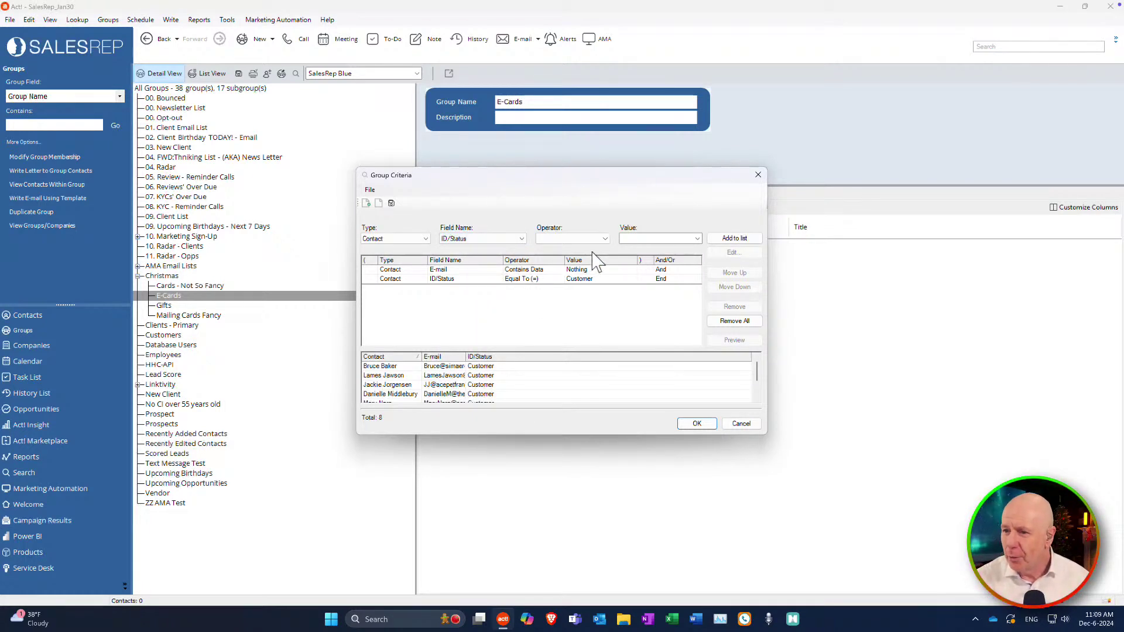
{"action": "left_click", "coordinate": [607, 240]}
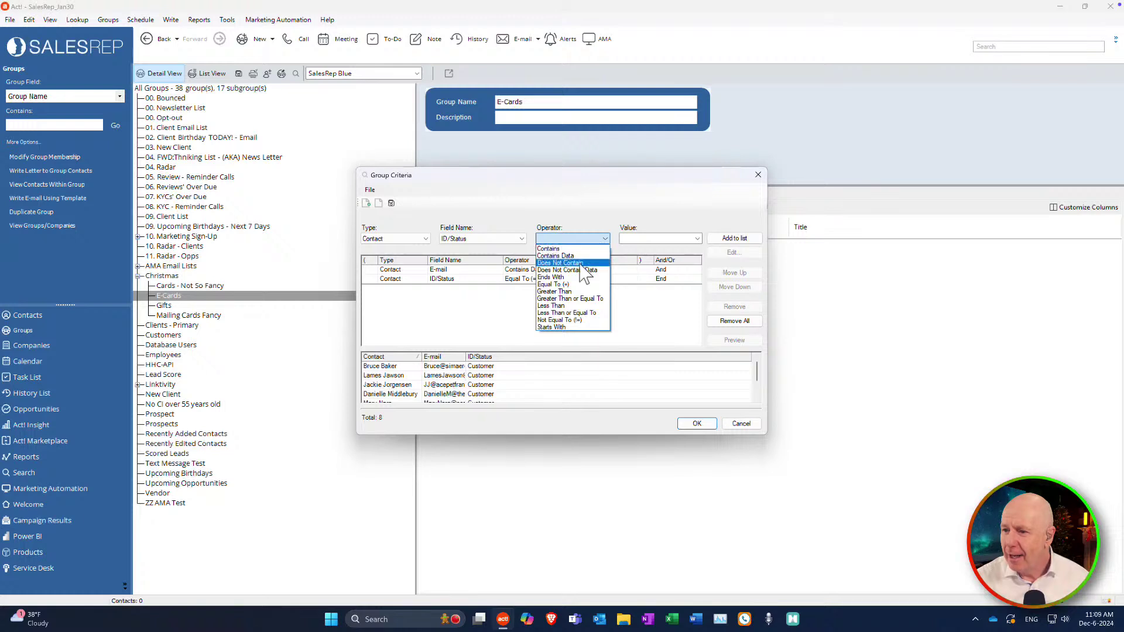
{"action": "left_click", "coordinate": [564, 285]}
{"action": "left_click", "coordinate": [697, 239]}
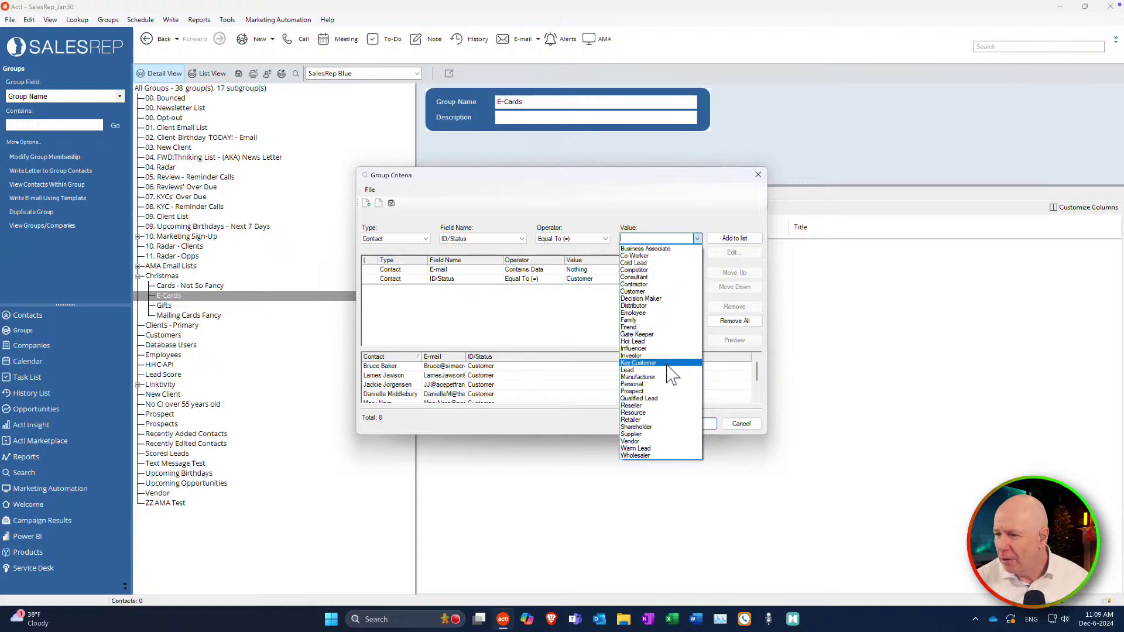
{"action": "left_click", "coordinate": [650, 391]}
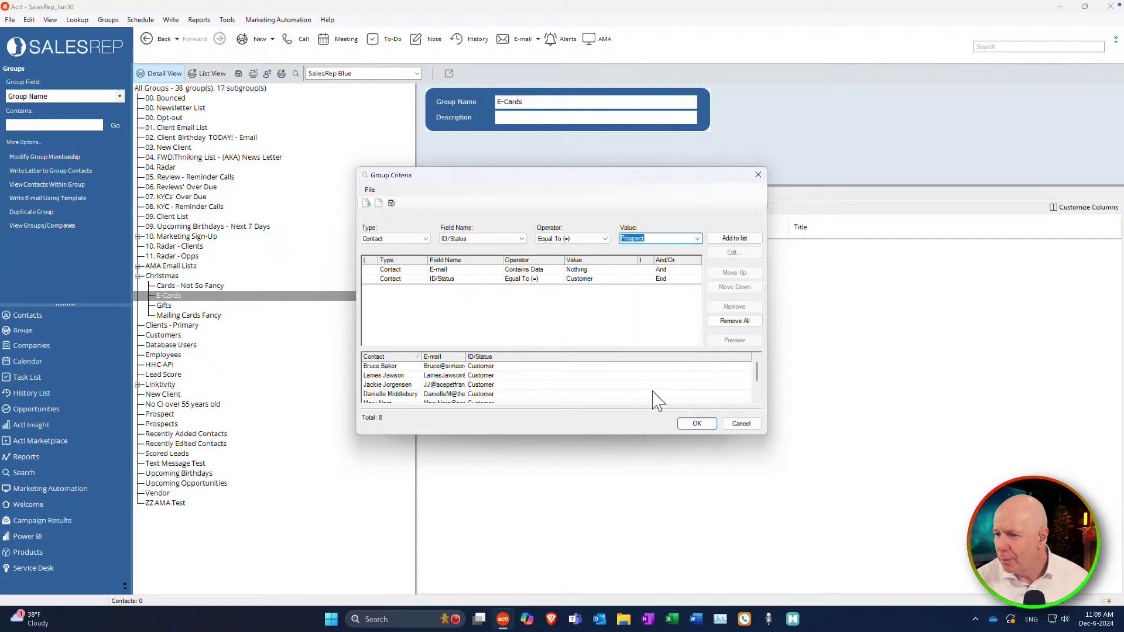
{"action": "left_click", "coordinate": [745, 238]}
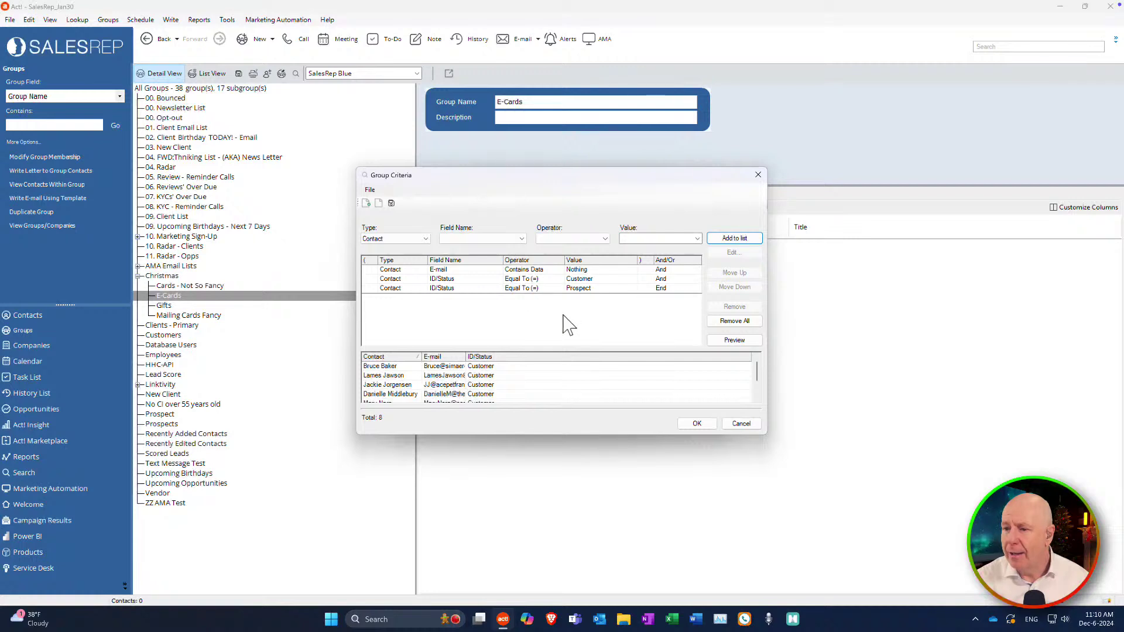
Wrap the Customer and Prospect rules in parentheses.
{"action": "left_click", "coordinate": [369, 279]}
{"action": "left_click", "coordinate": [373, 279]}
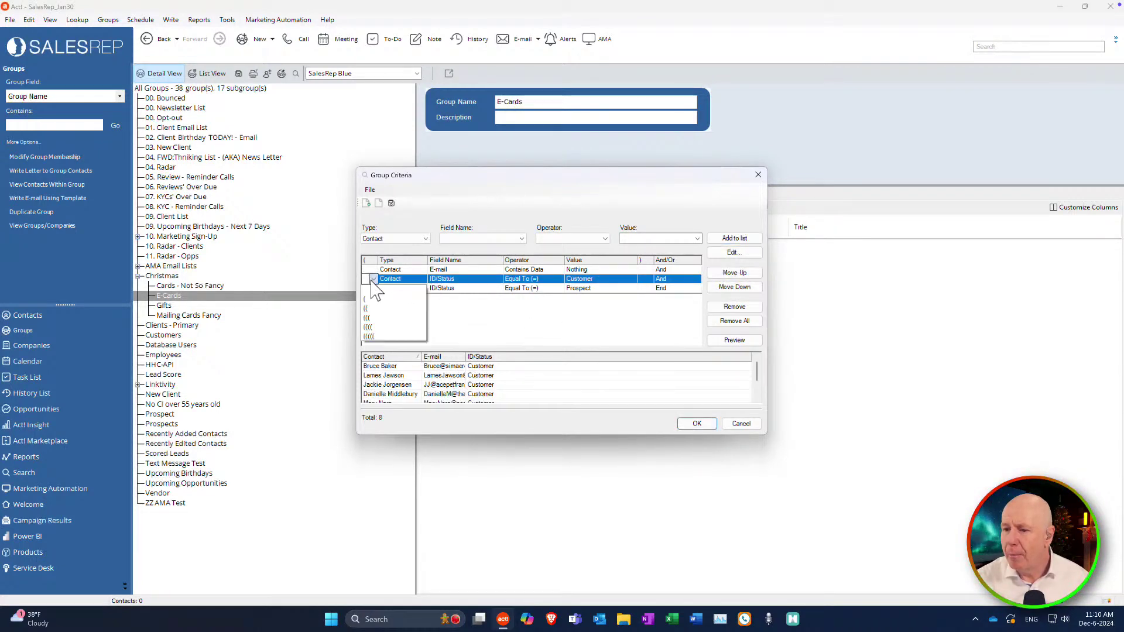
{"action": "left_click", "coordinate": [375, 309]}
{"action": "left_click", "coordinate": [648, 288]}
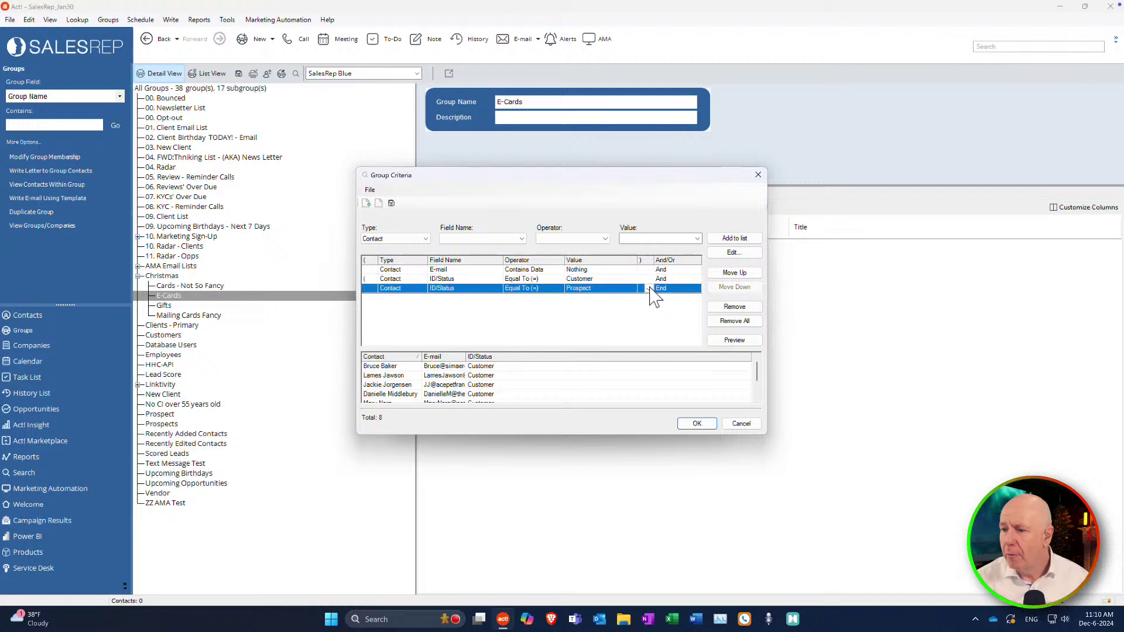
{"action": "left_click", "coordinate": [650, 288]}
{"action": "left_click", "coordinate": [642, 309]}
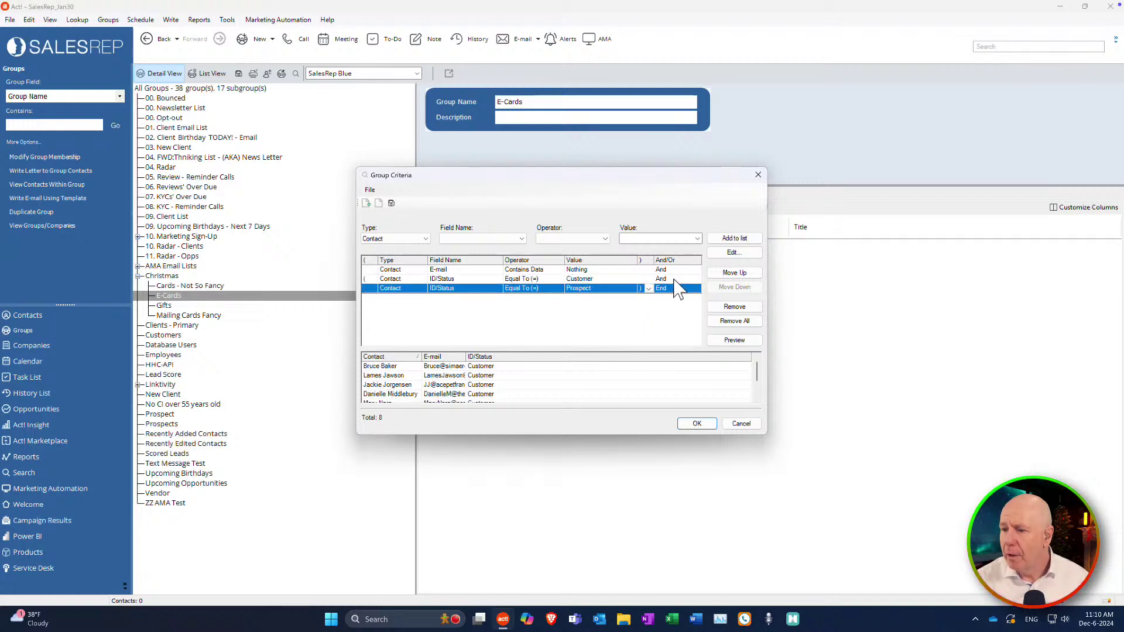
Join the Customer and Prospect rules with Or, preview the 35 matches, and accept the criteria.
{"action": "left_click", "coordinate": [694, 280]}
{"action": "left_click", "coordinate": [696, 279]}
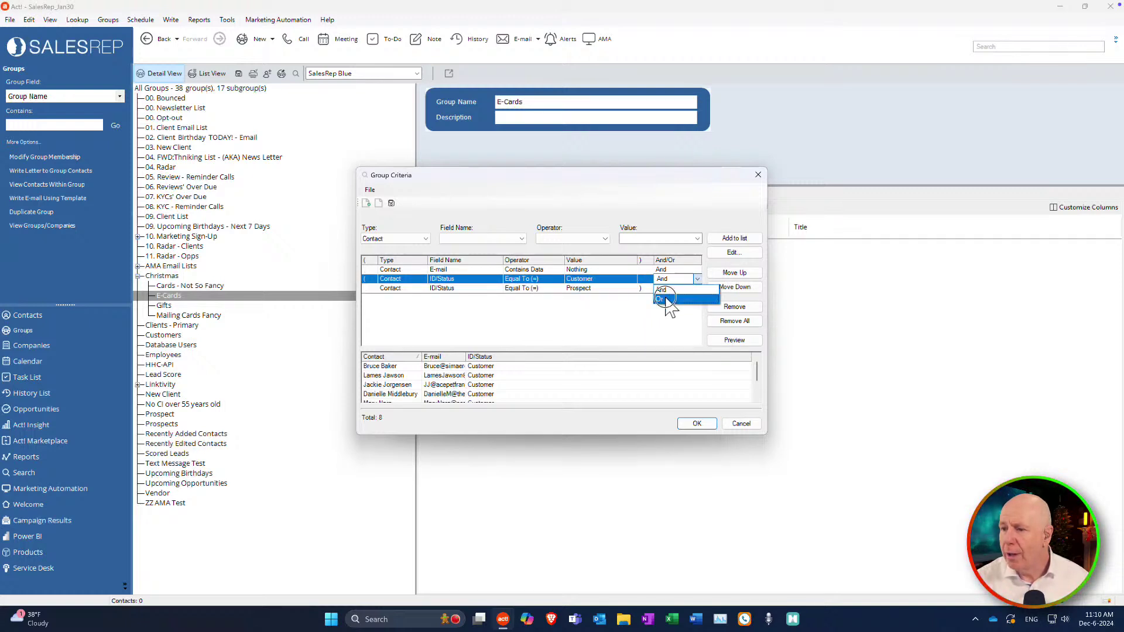
{"action": "left_click", "coordinate": [664, 298]}
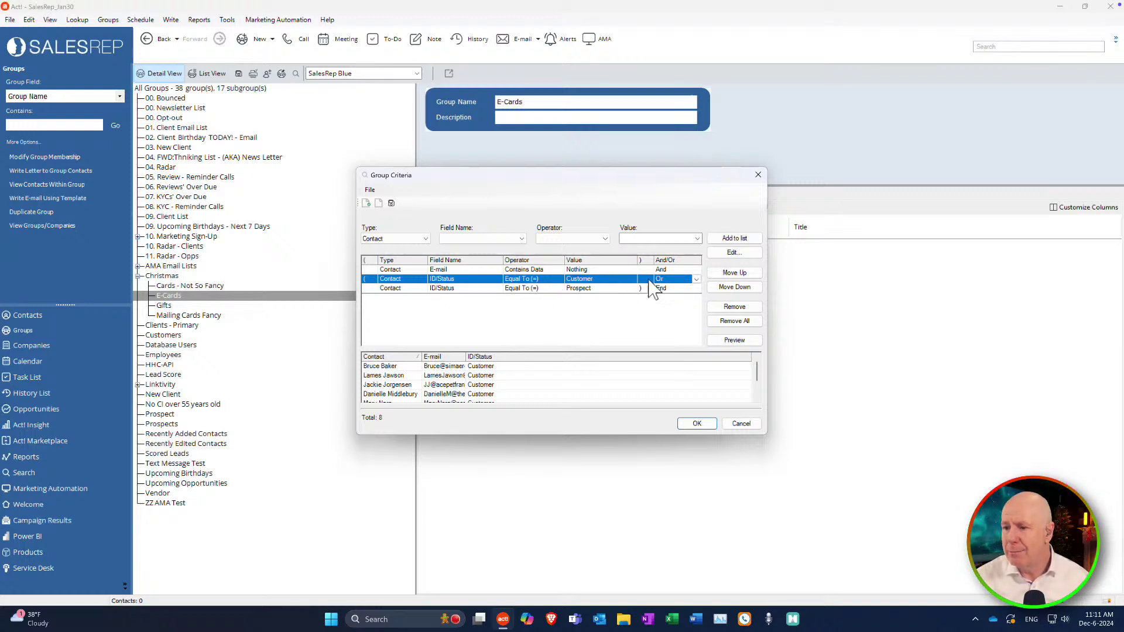
{"action": "left_click", "coordinate": [735, 341]}
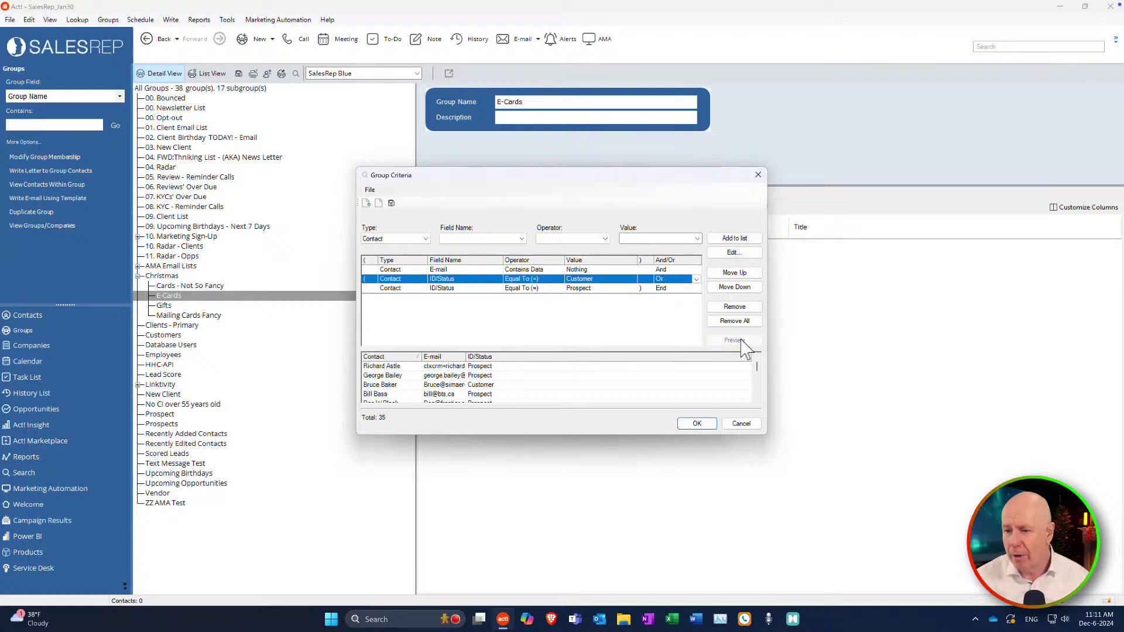
{"action": "left_click", "coordinate": [698, 424]}
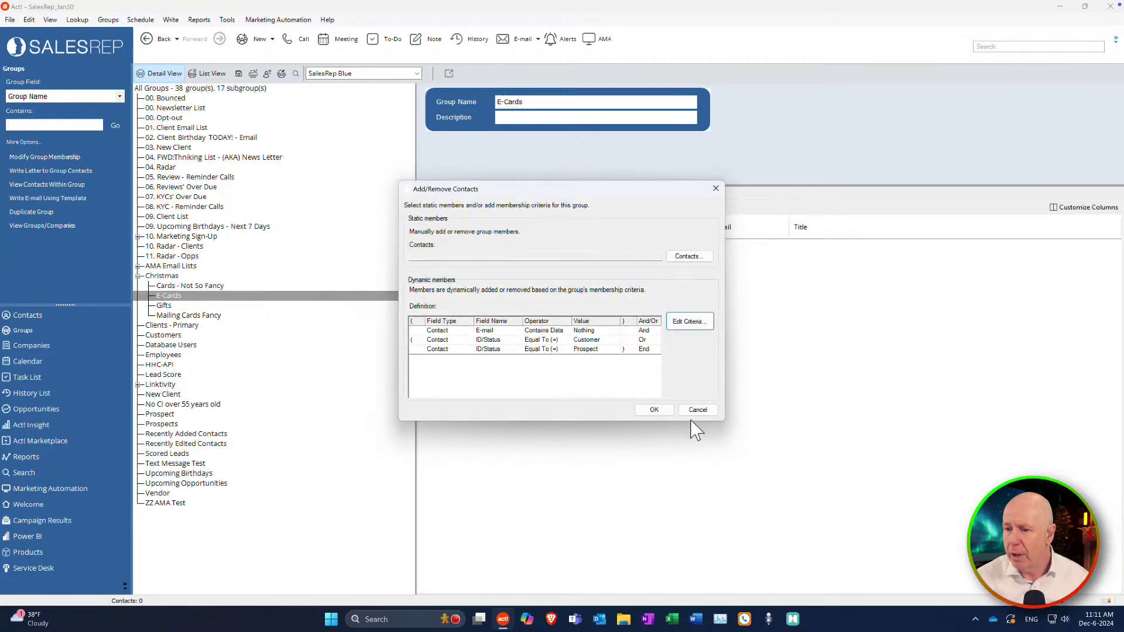
Save the E-Cards dynamic membership and review its 35 listed contacts.
{"action": "left_click", "coordinate": [658, 413]}
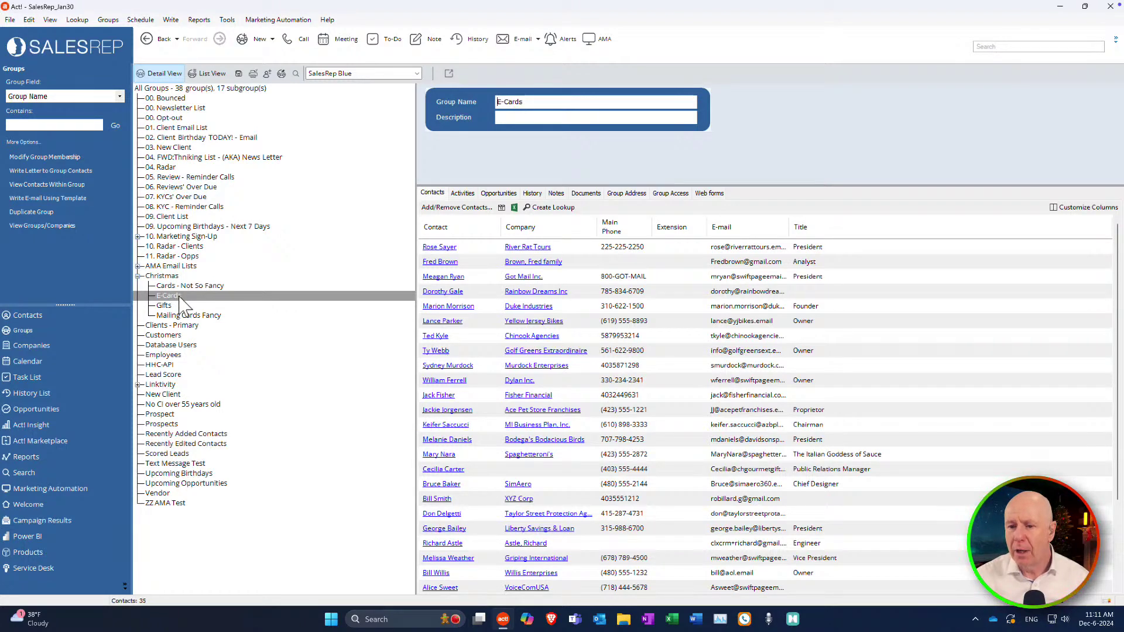
{"action": "left_click_drag", "start_coordinate": [179, 300], "coordinate": [371, 308]}
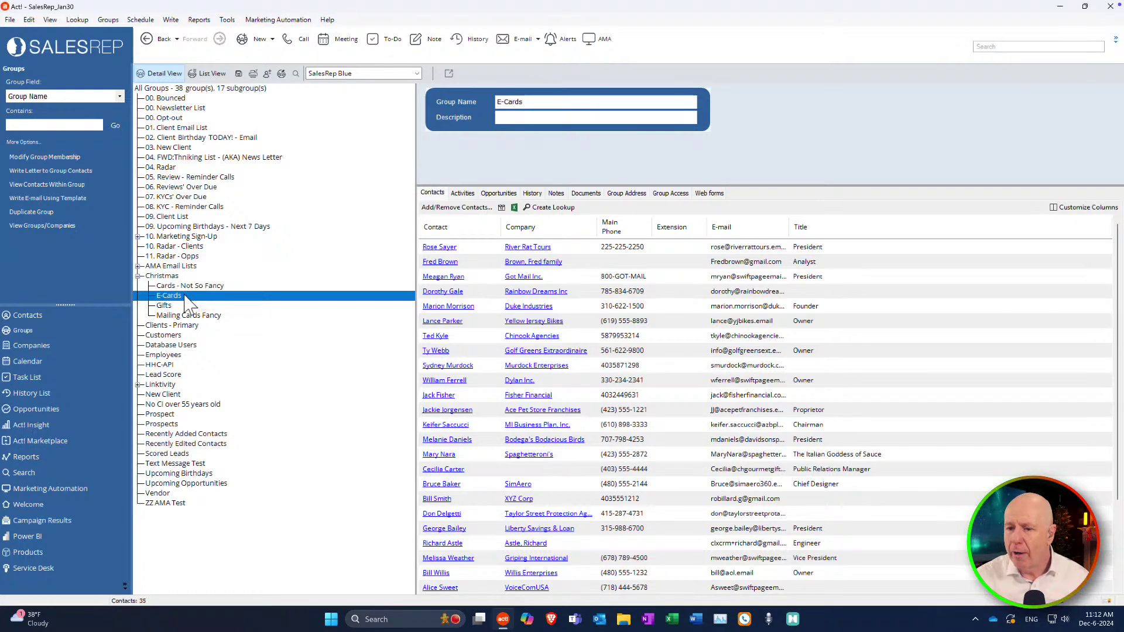
Create a lookup from the E-Cards group so its 31 contacts appear in List View.
{"action": "left_click", "coordinate": [296, 74]}
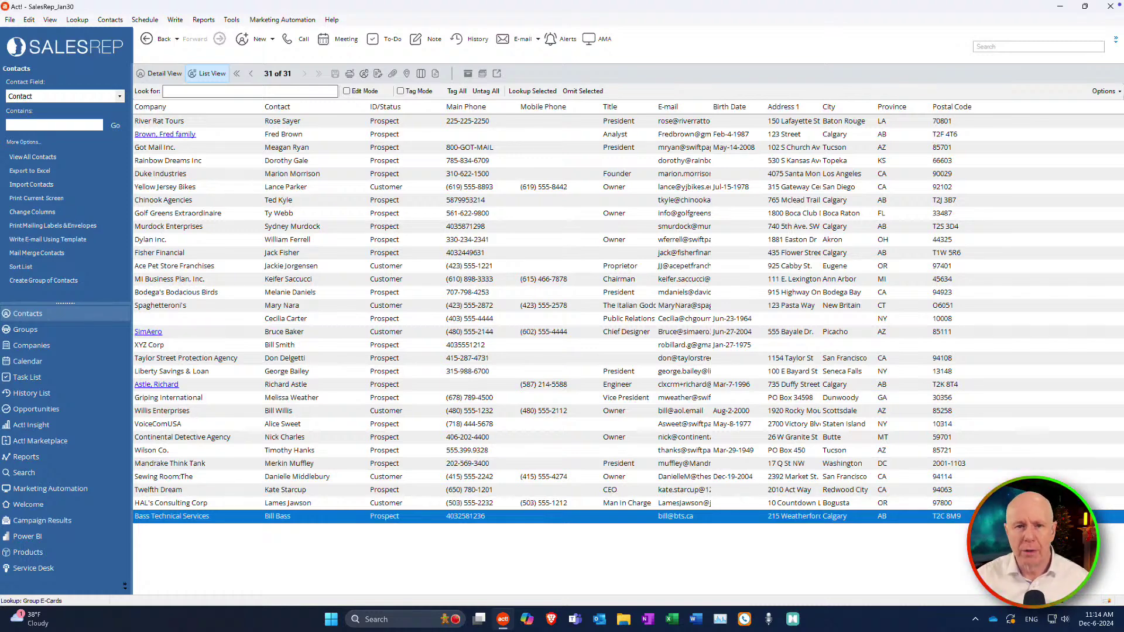
{"action": "left_click", "coordinate": [10, 20]}
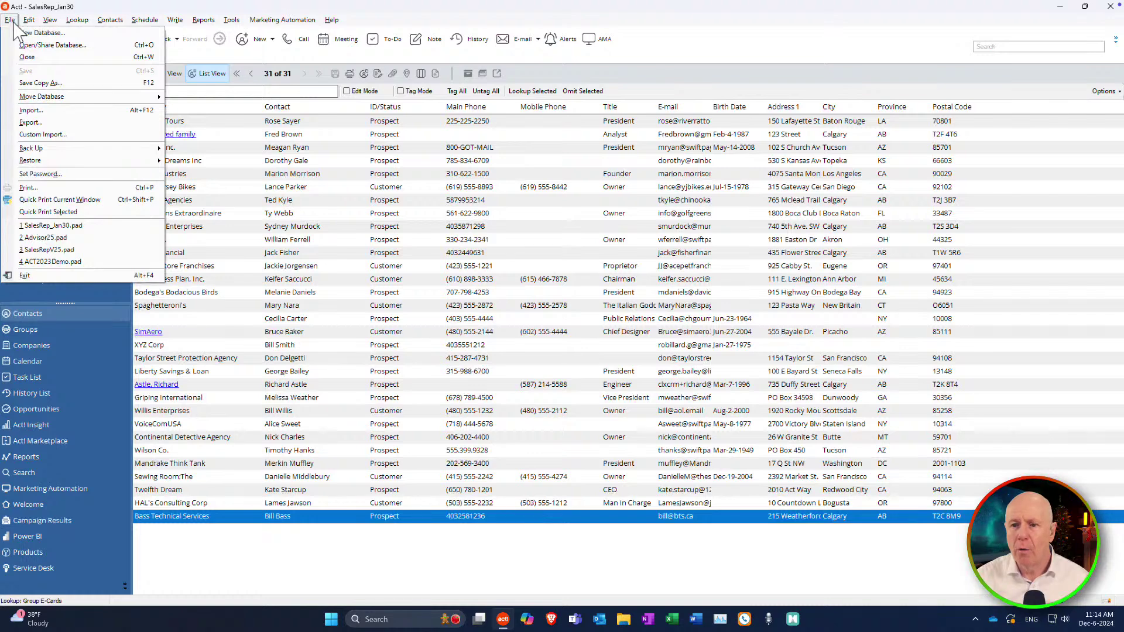
Print the contacts as Avery 15160 labels and review the Define Filters output destinations.
{"action": "left_click", "coordinate": [30, 188]}
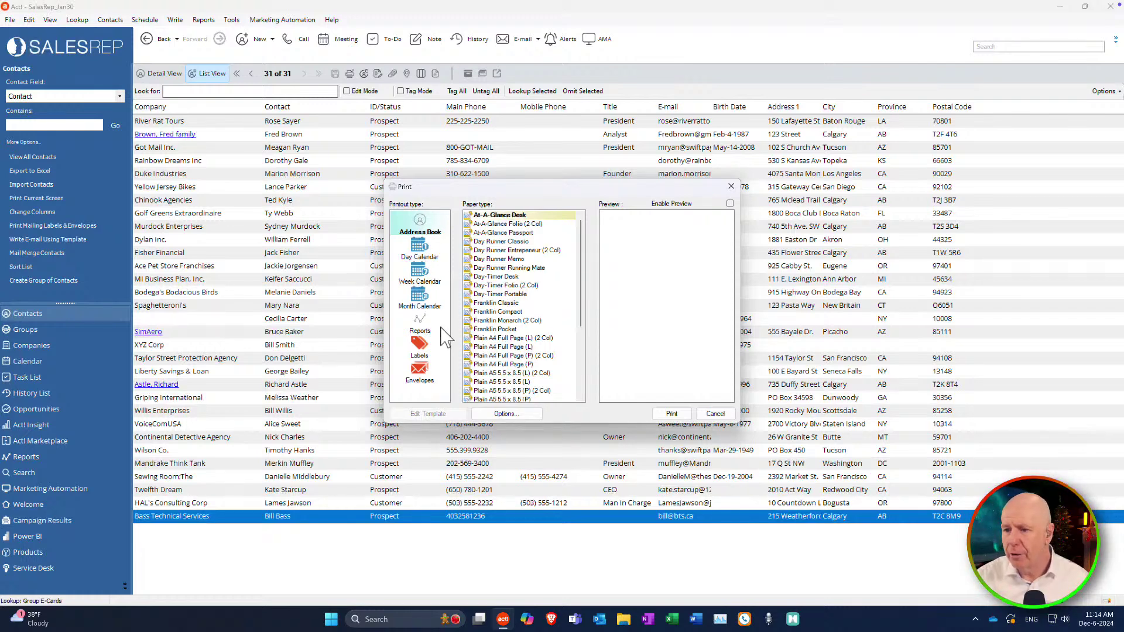
{"action": "left_click", "coordinate": [421, 349]}
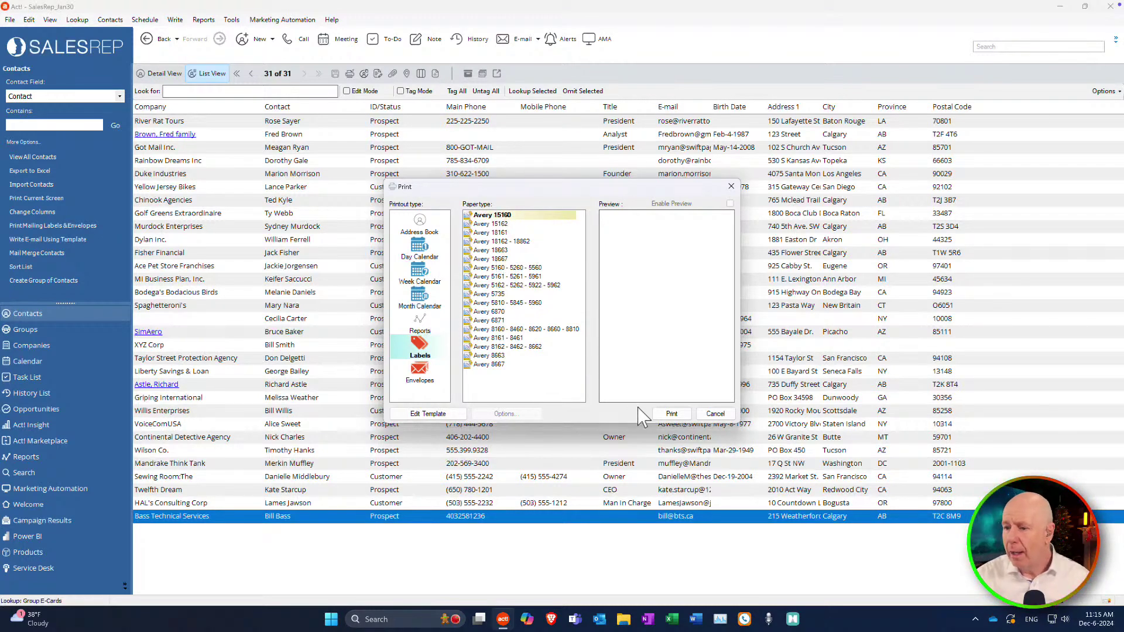
{"action": "left_click", "coordinate": [671, 414]}
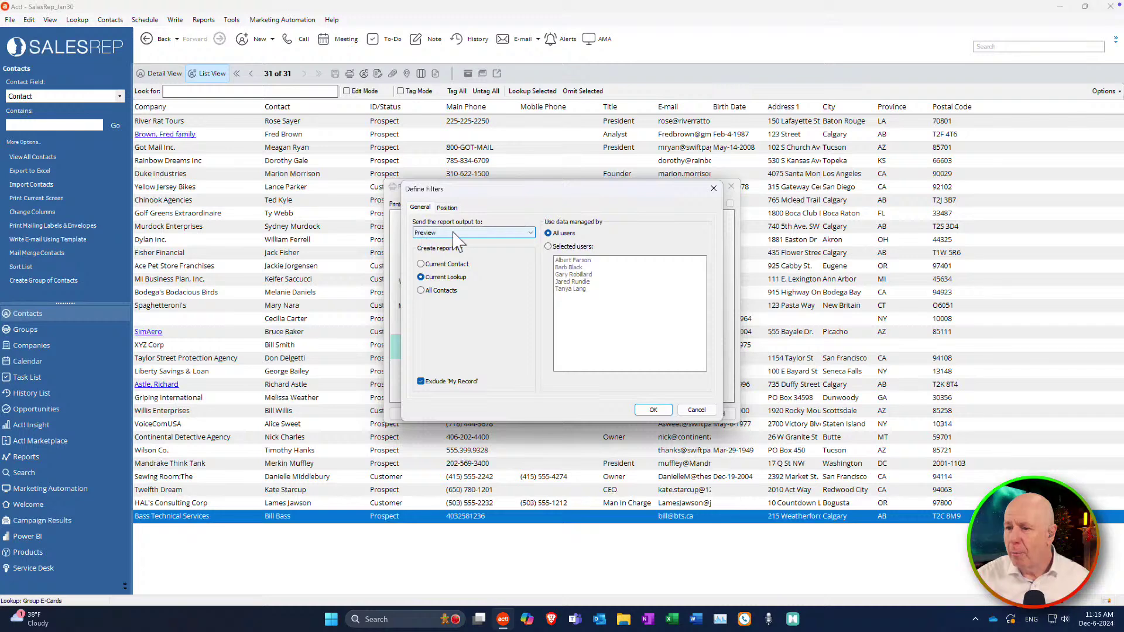
{"action": "left_click", "coordinate": [455, 234]}
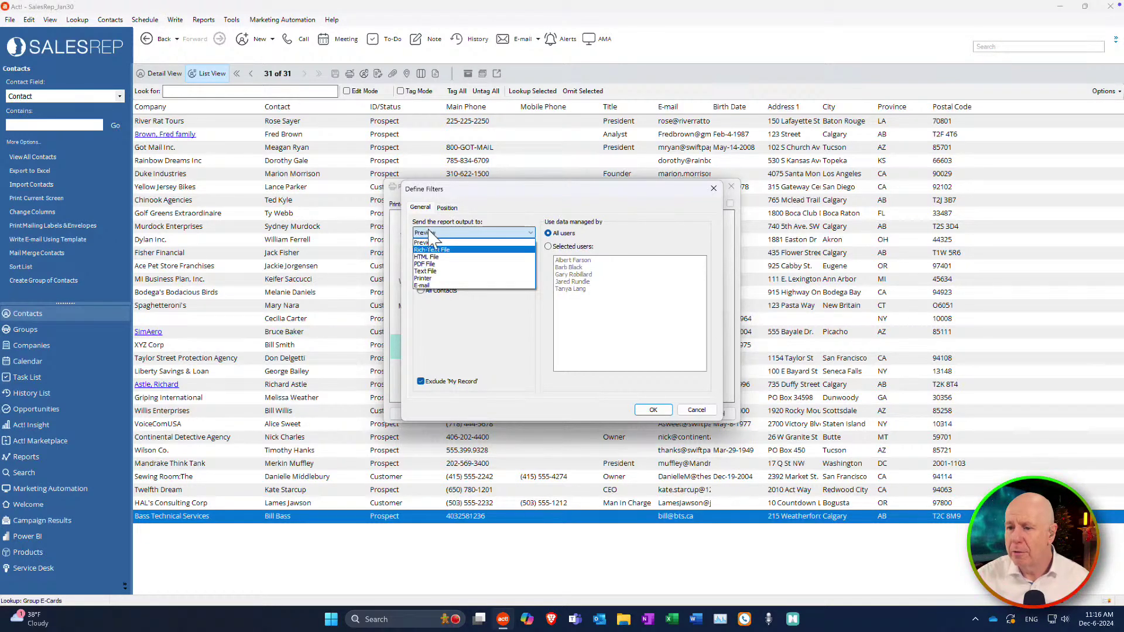
Keep Preview as the output and generate the label preview for the current lookup.
{"action": "left_click", "coordinate": [432, 243]}
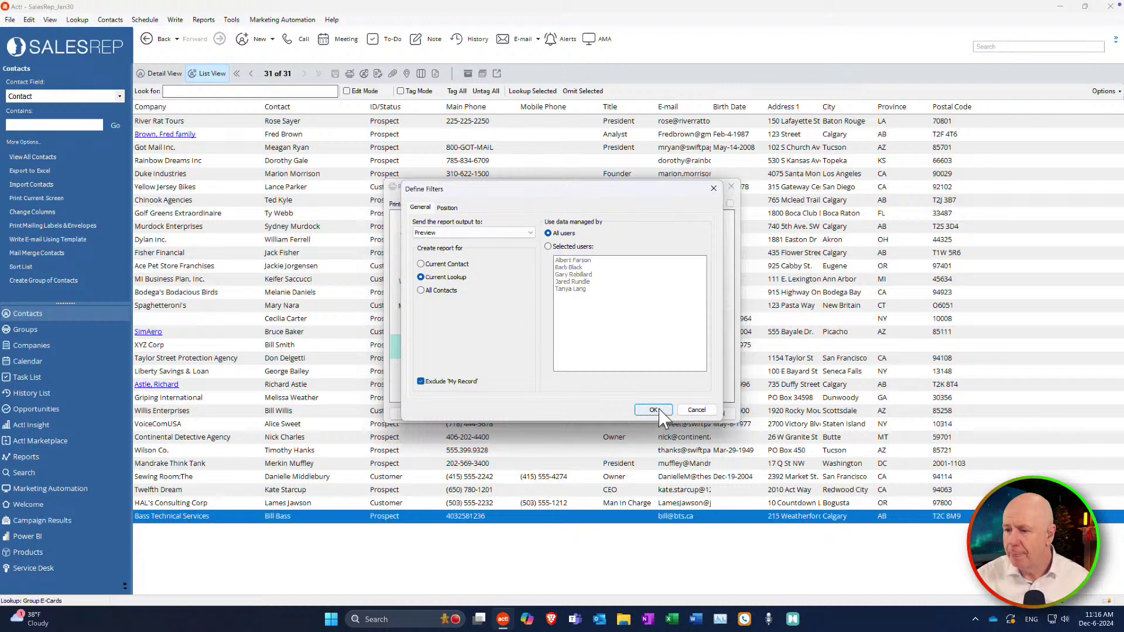
{"action": "left_click", "coordinate": [654, 410]}
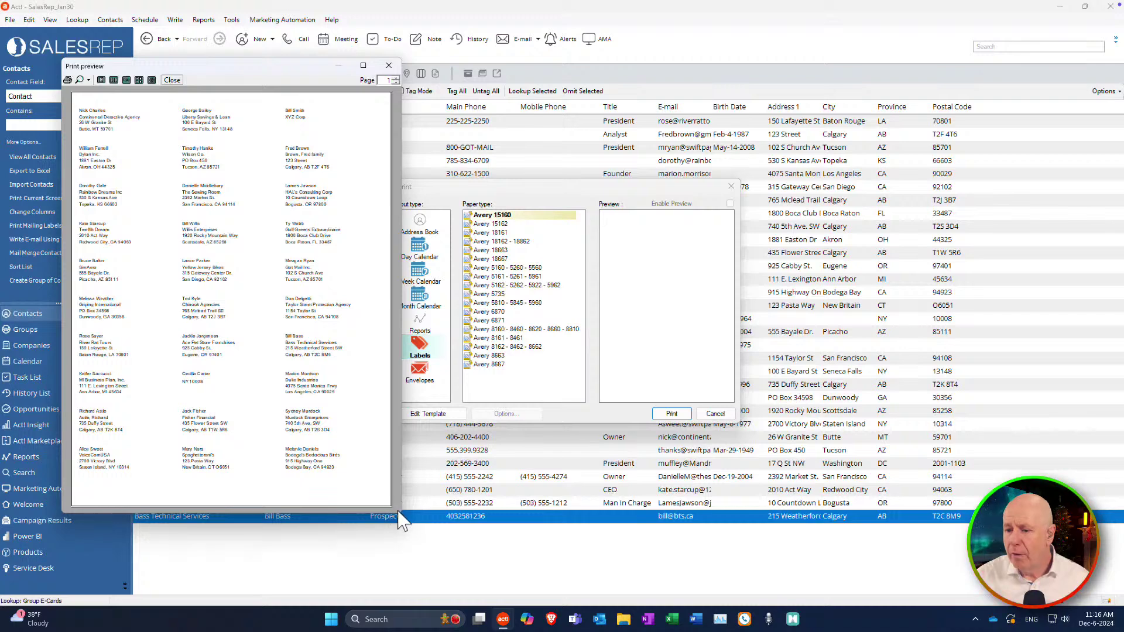
Enlarge the label preview window and view it at 100% zoom.
{"action": "left_click_drag", "start_coordinate": [398, 516], "coordinate": [583, 526]}
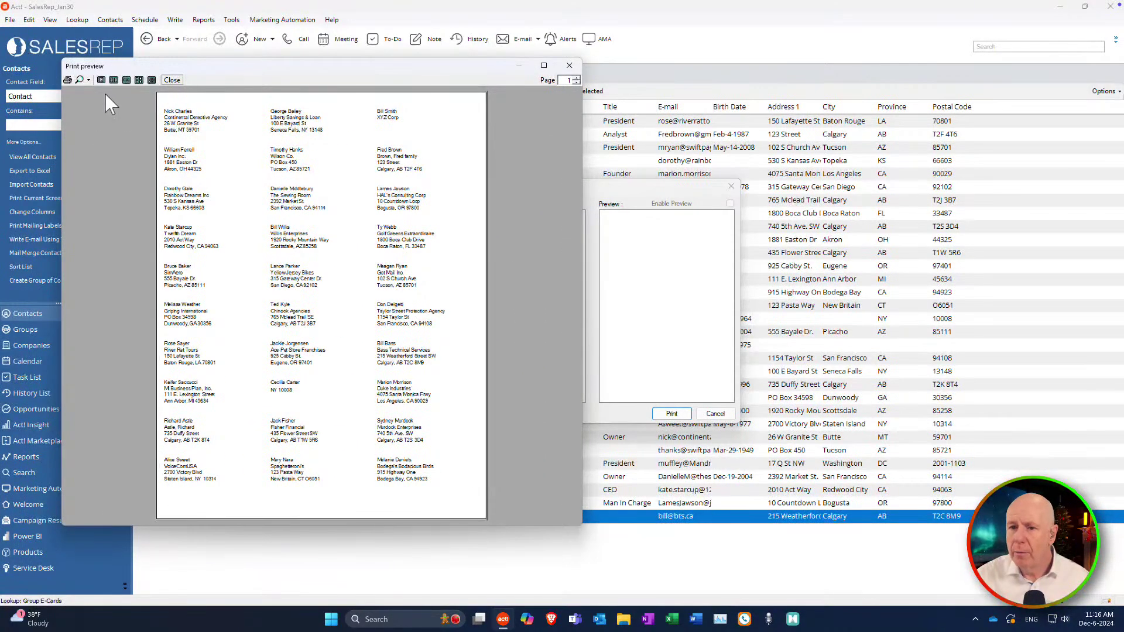
{"action": "left_click", "coordinate": [88, 80]}
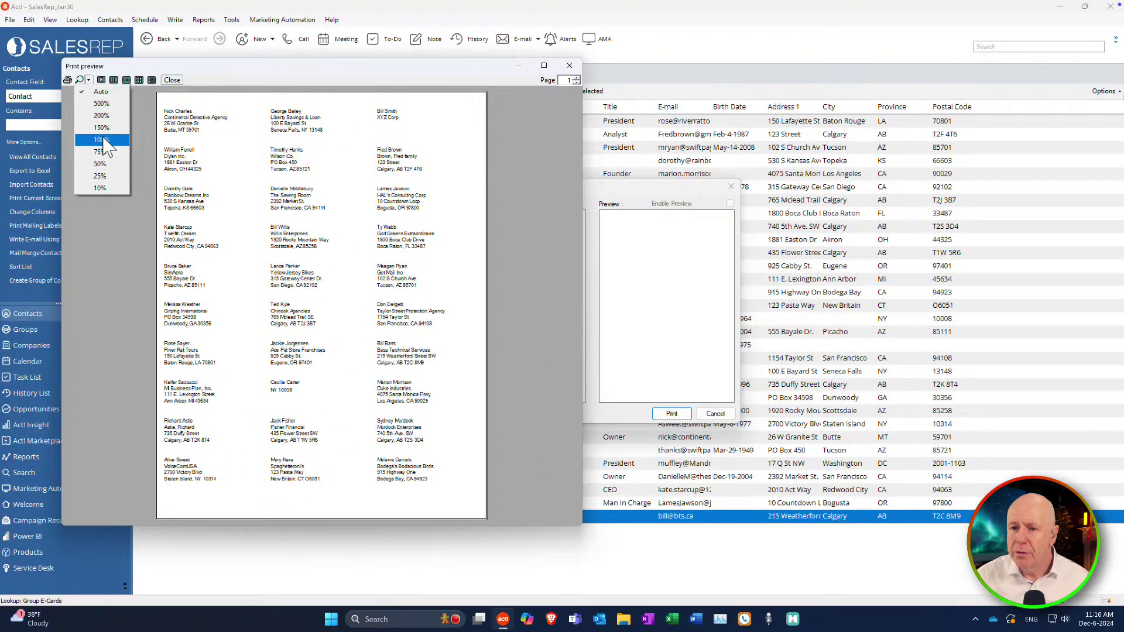
{"action": "left_click", "coordinate": [101, 140]}
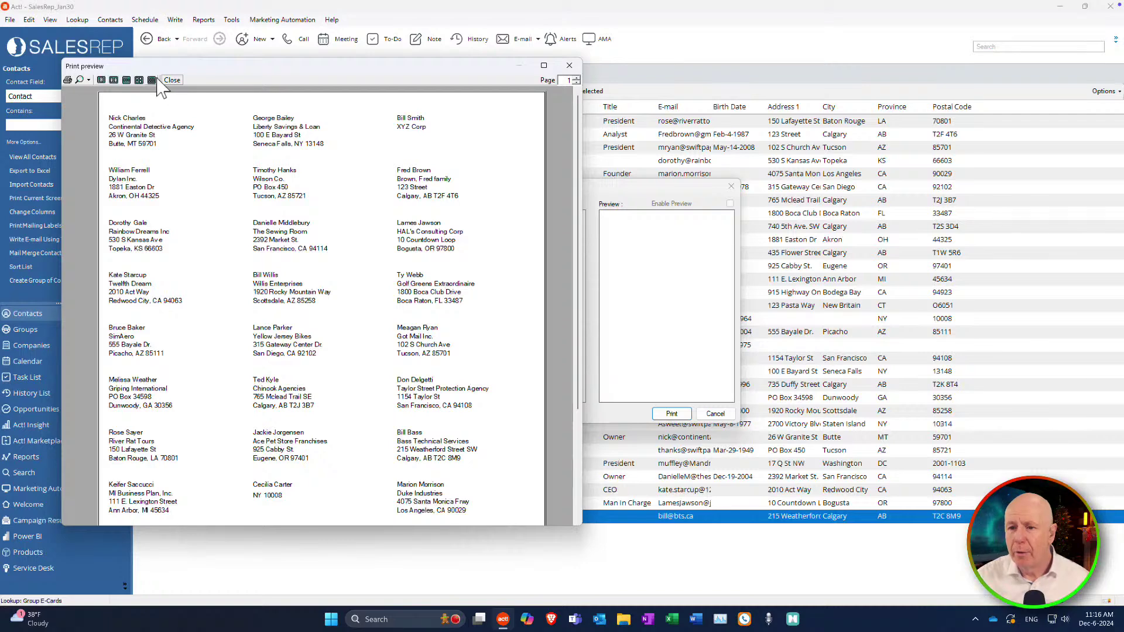
Cancel printing the labels and close the preview.
{"action": "left_click", "coordinate": [68, 80]}
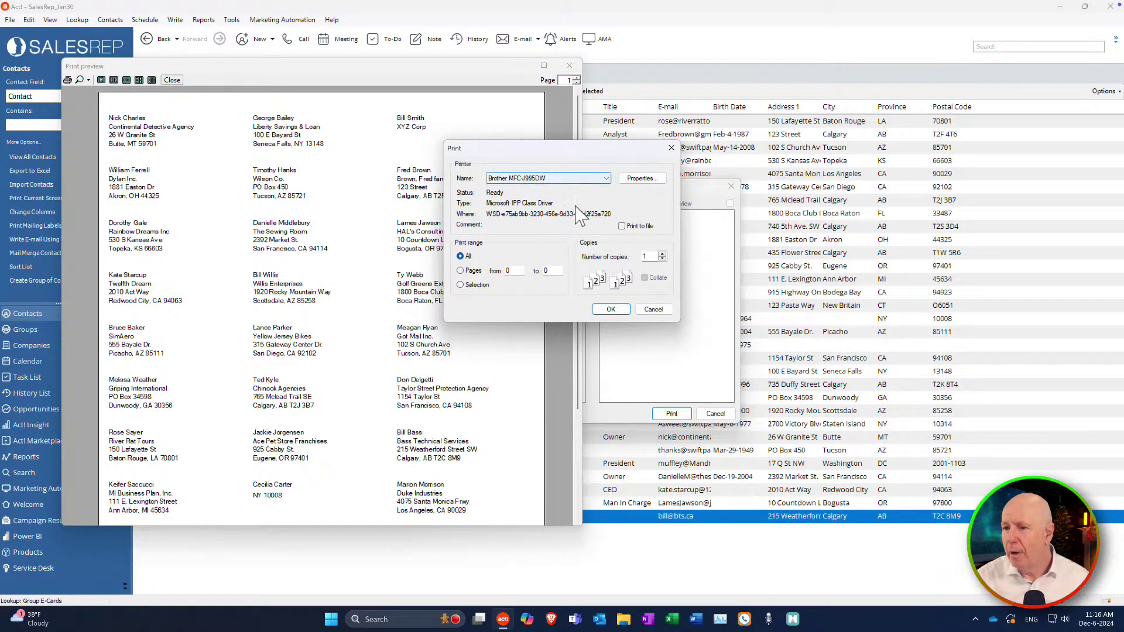
{"action": "left_click", "coordinate": [654, 309]}
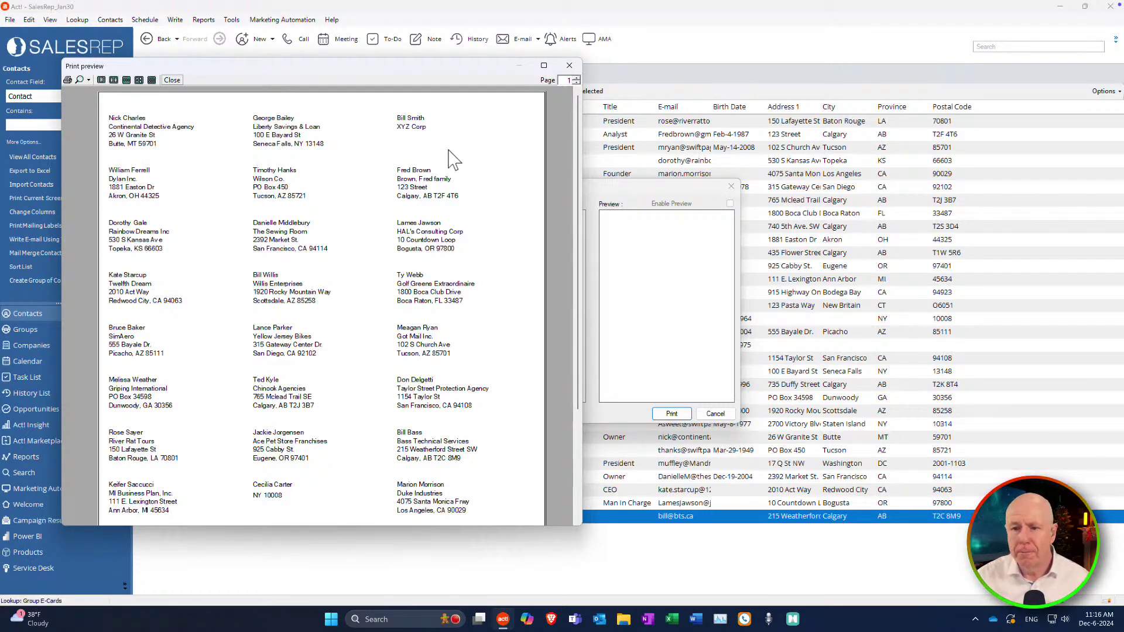
{"action": "left_click", "coordinate": [569, 65]}
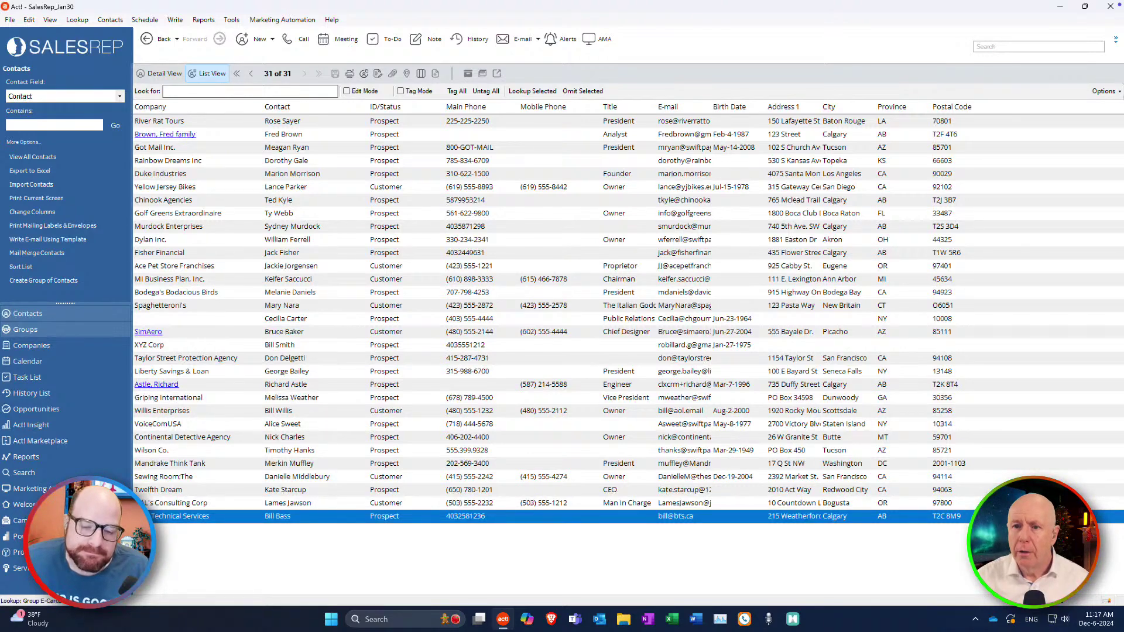
{"action": "left_click", "coordinate": [10, 20]}
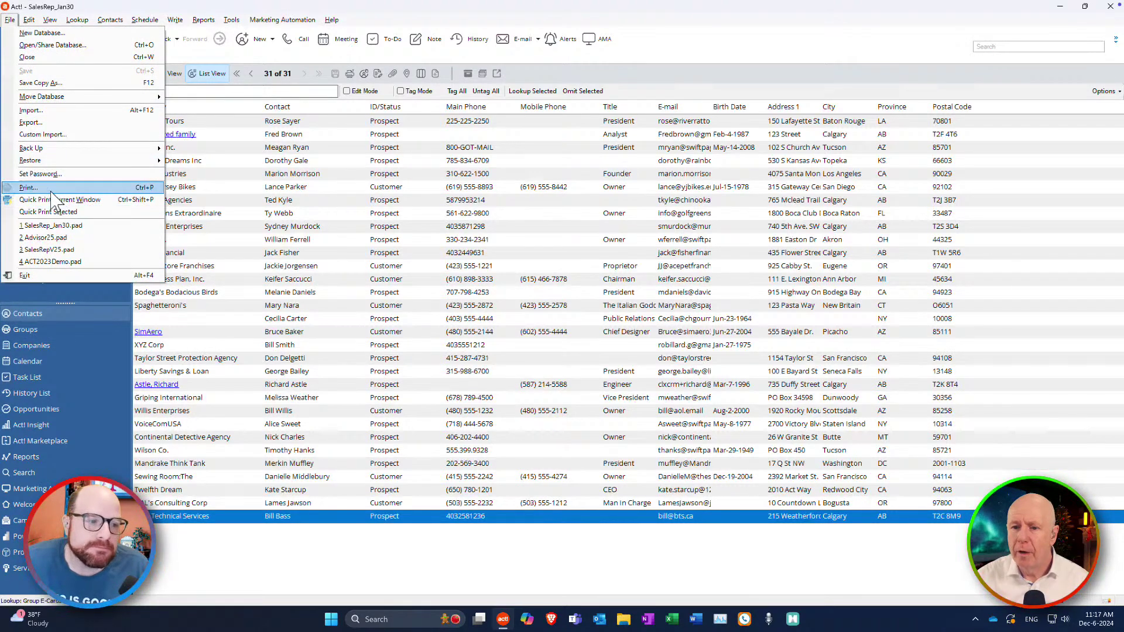
Regenerate the Avery label preview for the current lookup and go to page 2.
{"action": "left_click", "coordinate": [28, 187]}
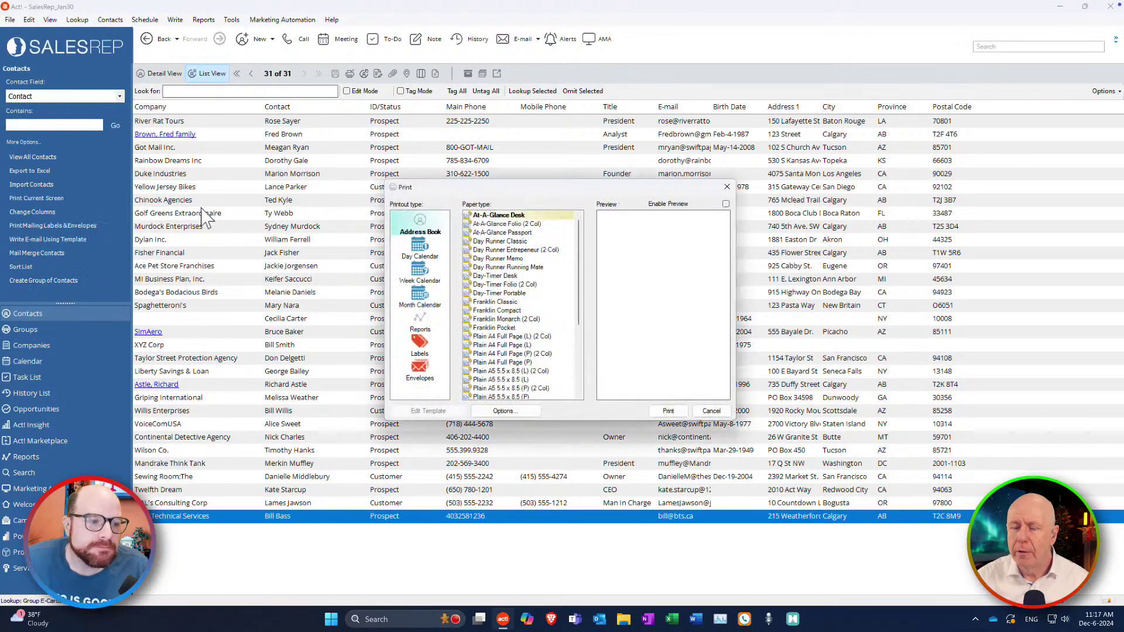
{"action": "left_click", "coordinate": [419, 350]}
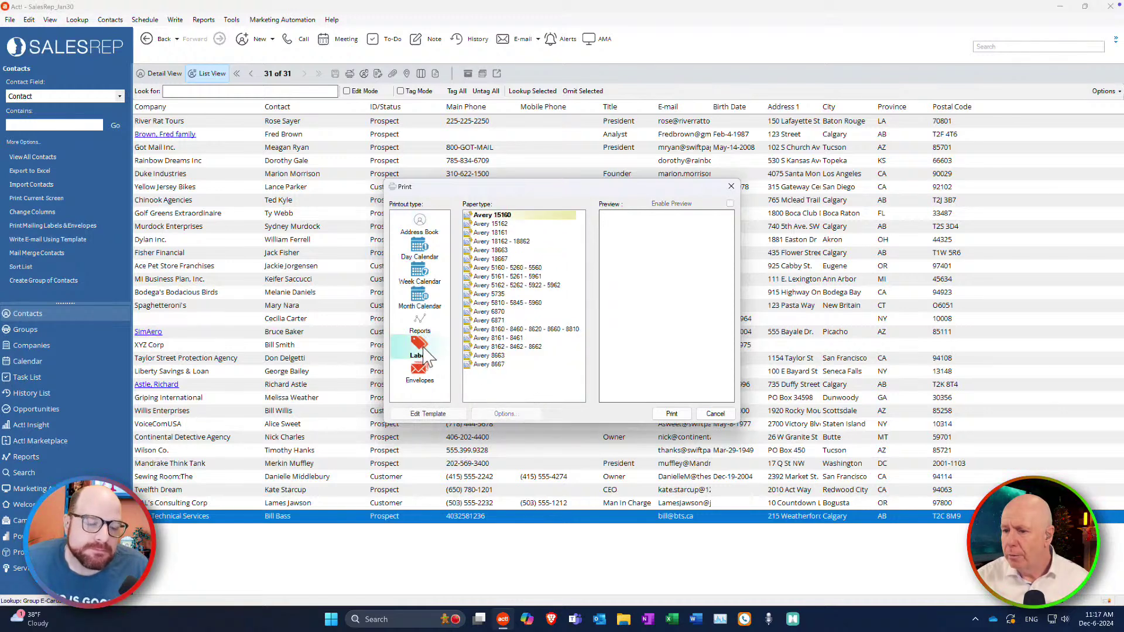
{"action": "left_click", "coordinate": [671, 415]}
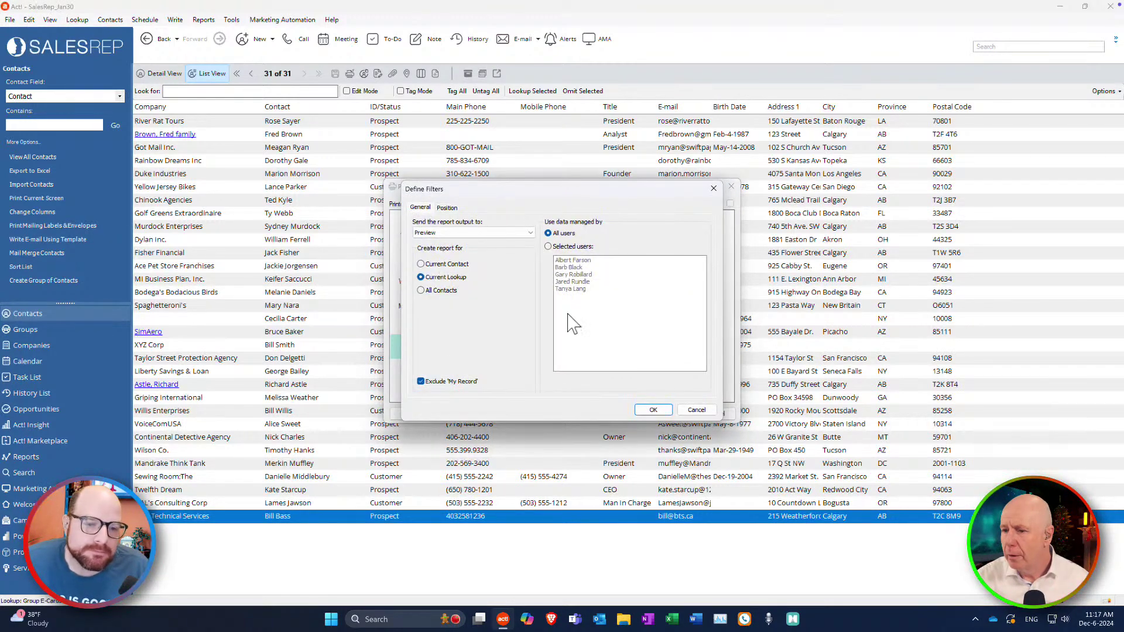
{"action": "left_click", "coordinate": [654, 409]}
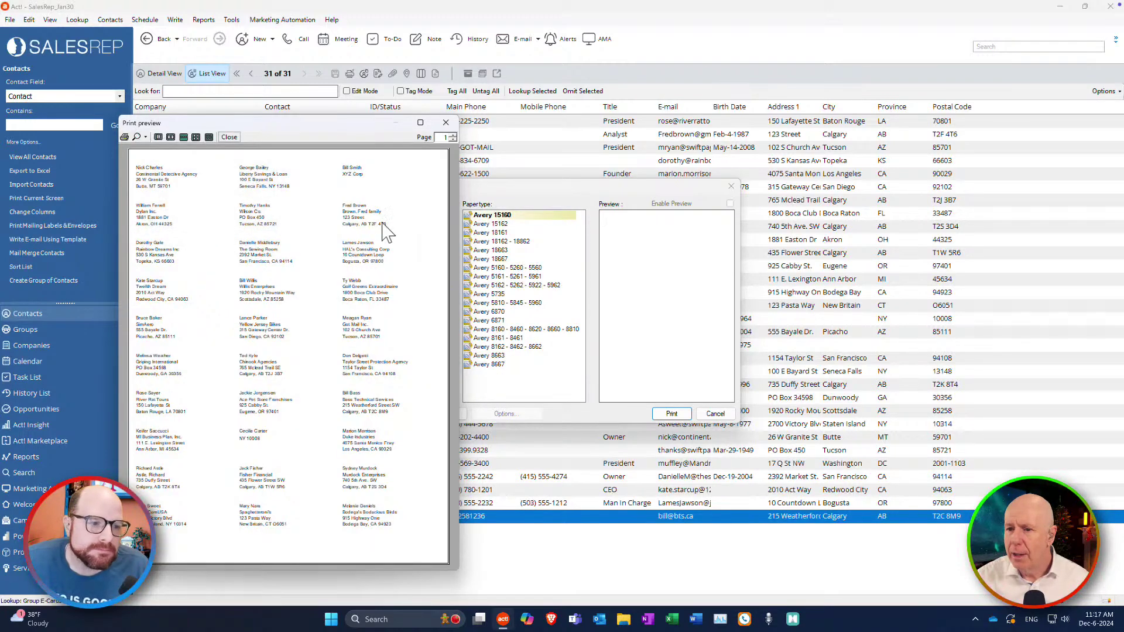
{"action": "left_click", "coordinate": [453, 134]}
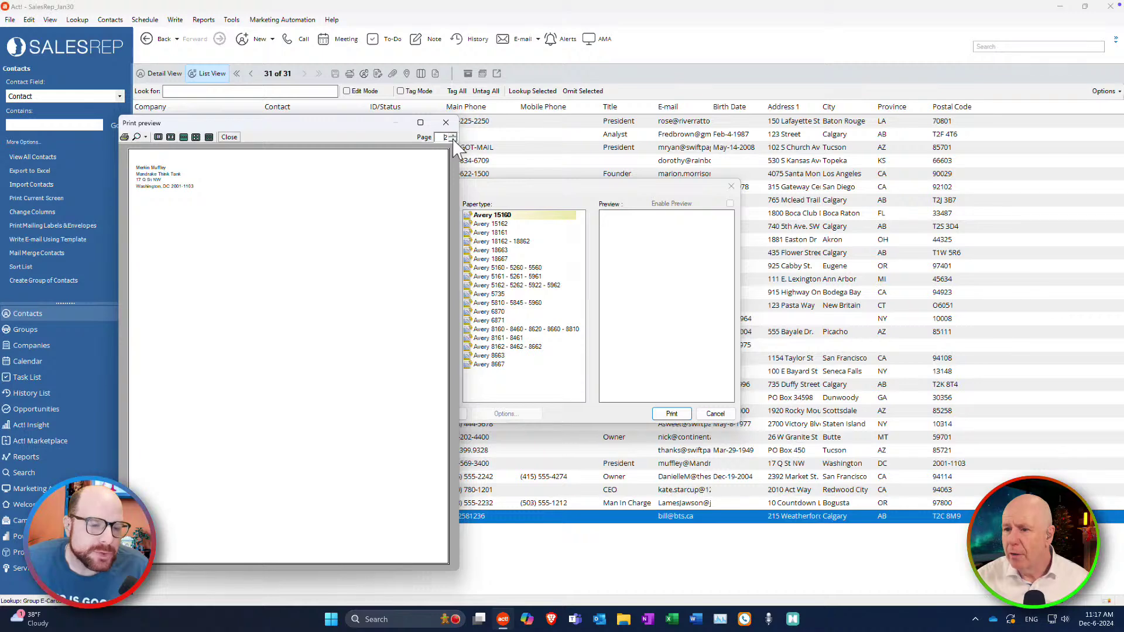
Flip between page 1 and page 2 of the label preview.
{"action": "left_click", "coordinate": [453, 140]}
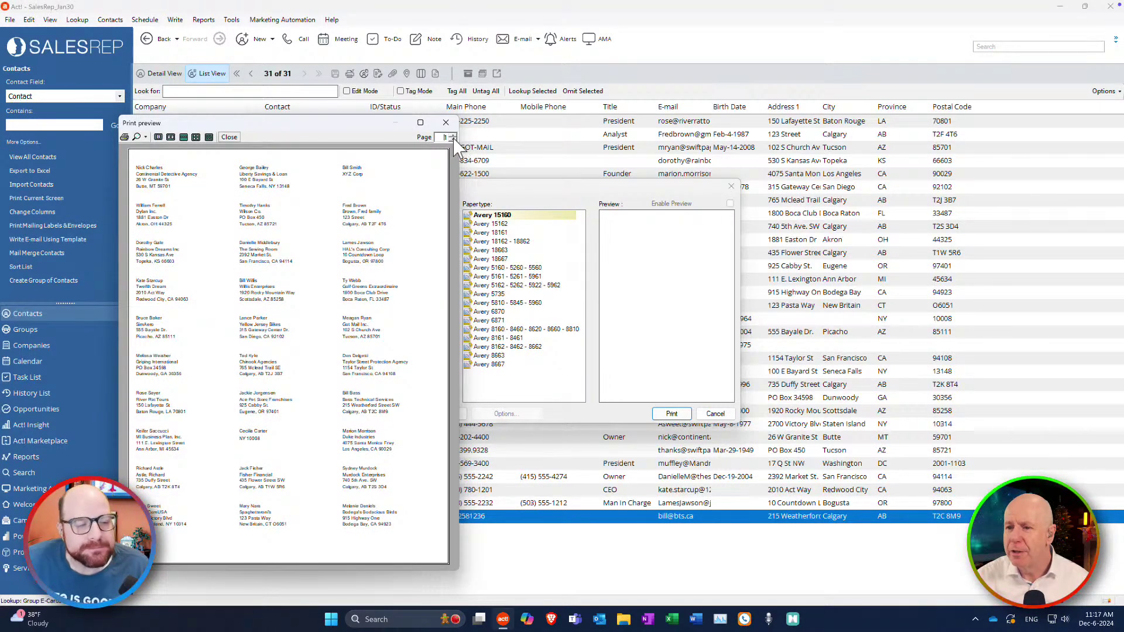
{"action": "left_click", "coordinate": [453, 136]}
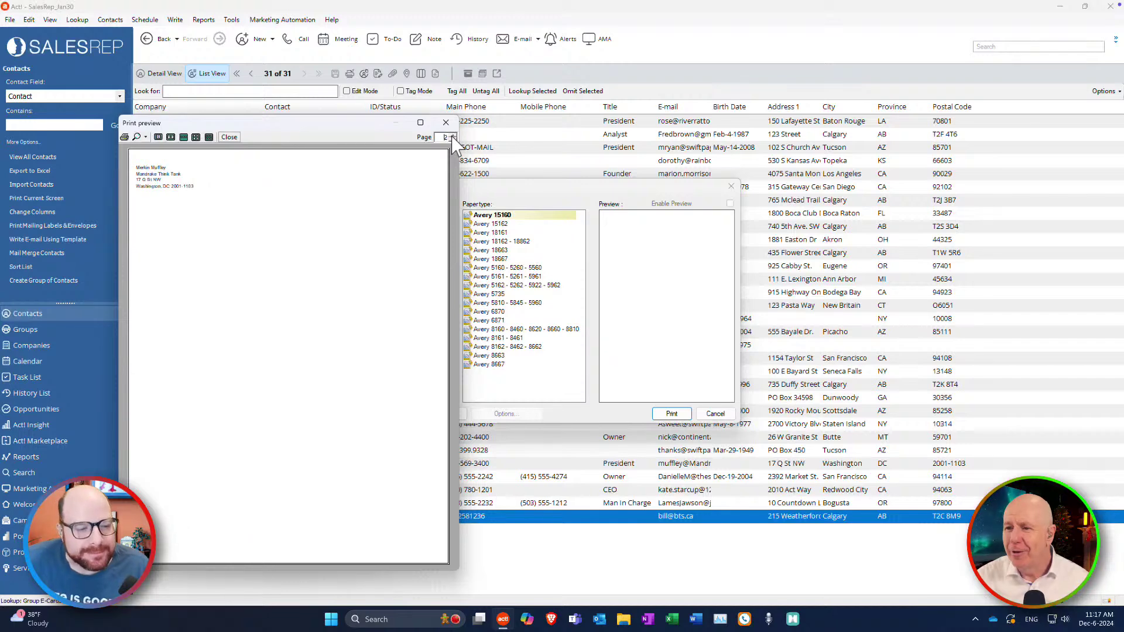
{"action": "left_click", "coordinate": [452, 140]}
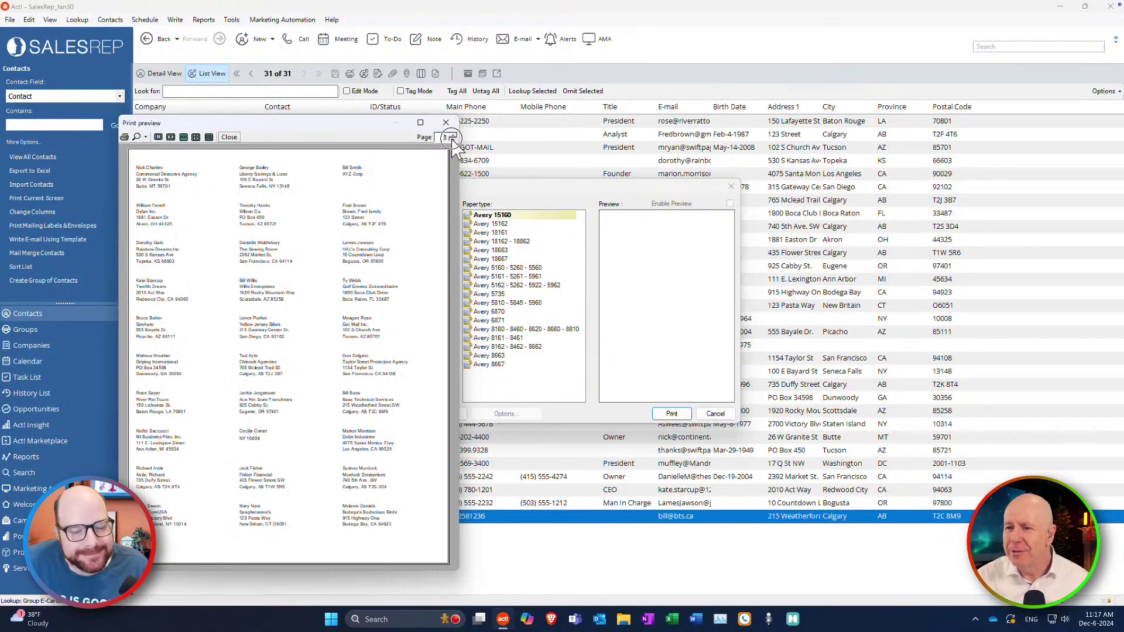
Try a page range ending at page 2 and Selection in Print, then cancel and close.
{"action": "left_click", "coordinate": [126, 137]}
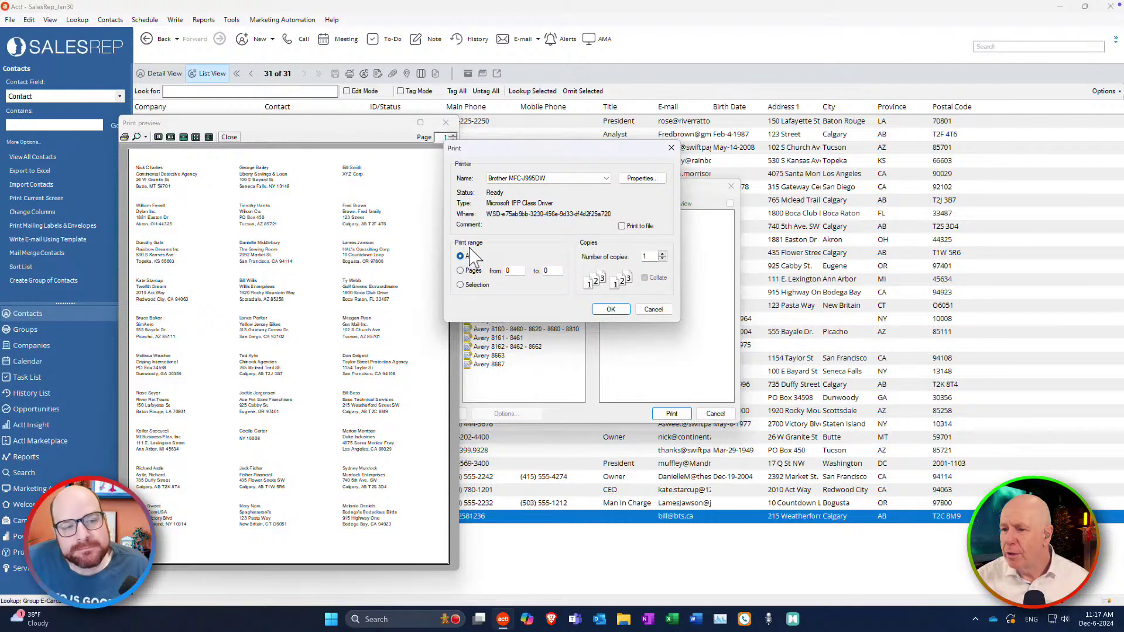
{"action": "left_click", "coordinate": [460, 270]}
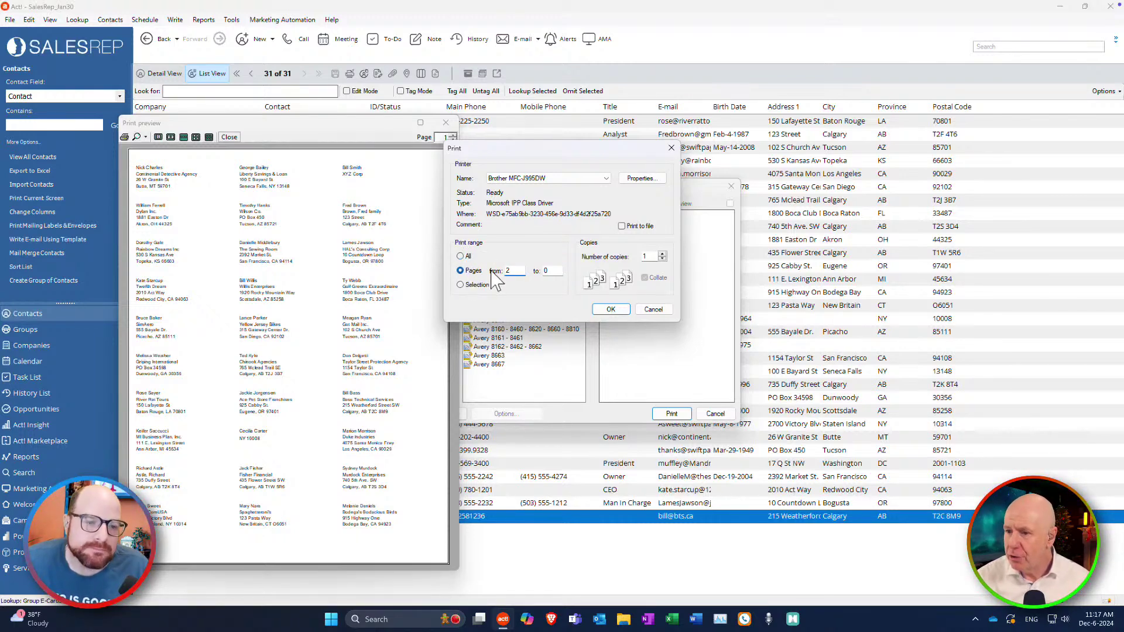
{"action": "left_click", "coordinate": [546, 270]}
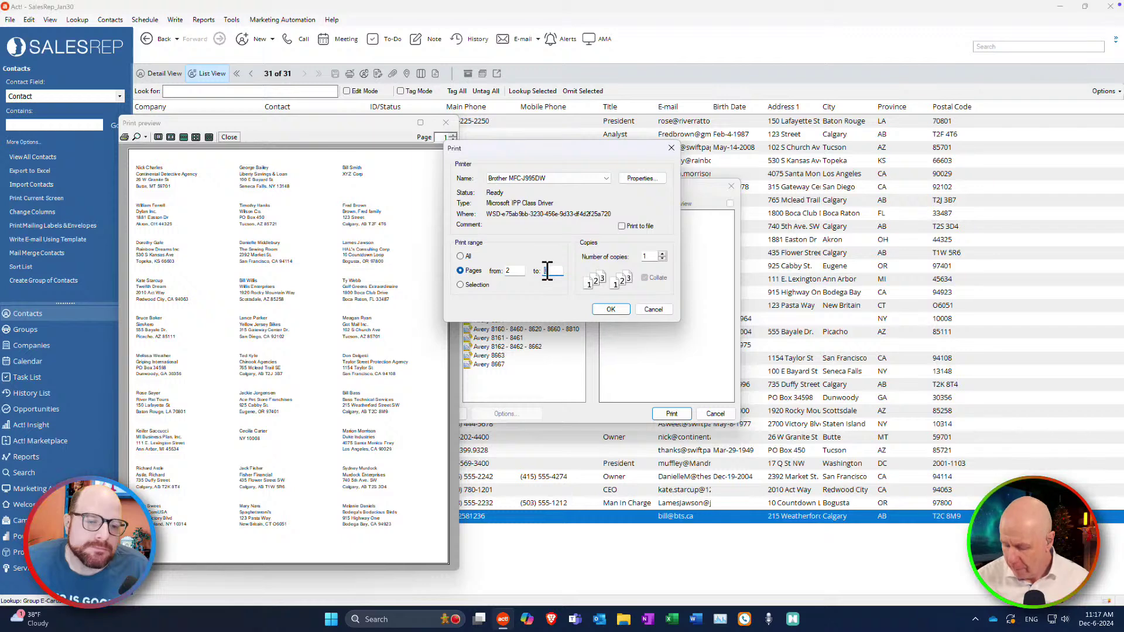
{"action": "type", "text": "2"}
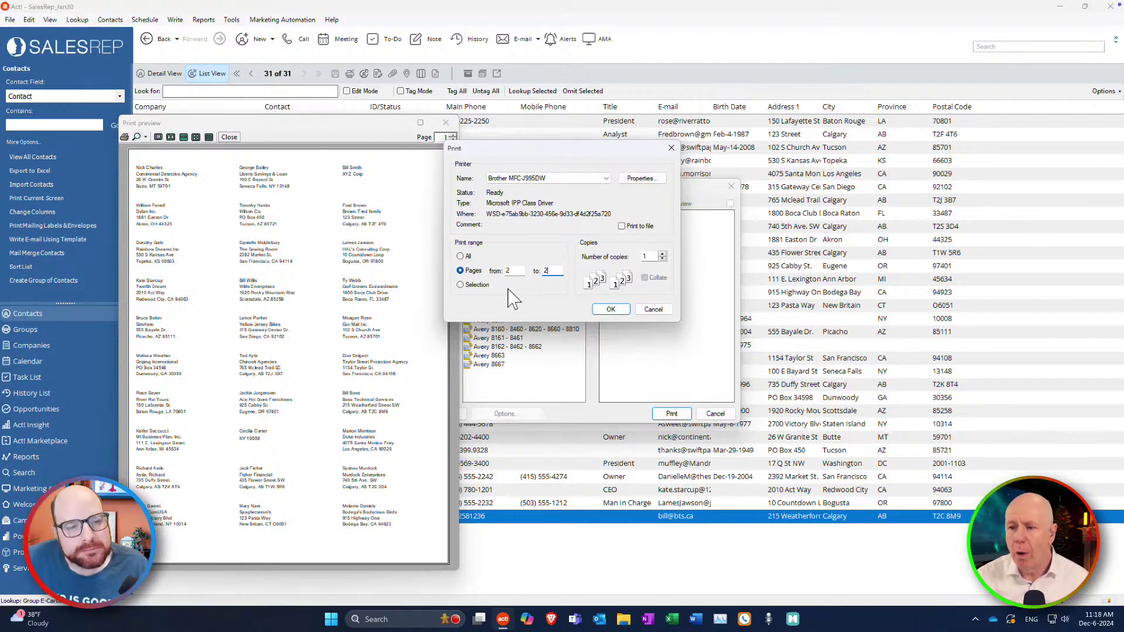
{"action": "left_click", "coordinate": [462, 286]}
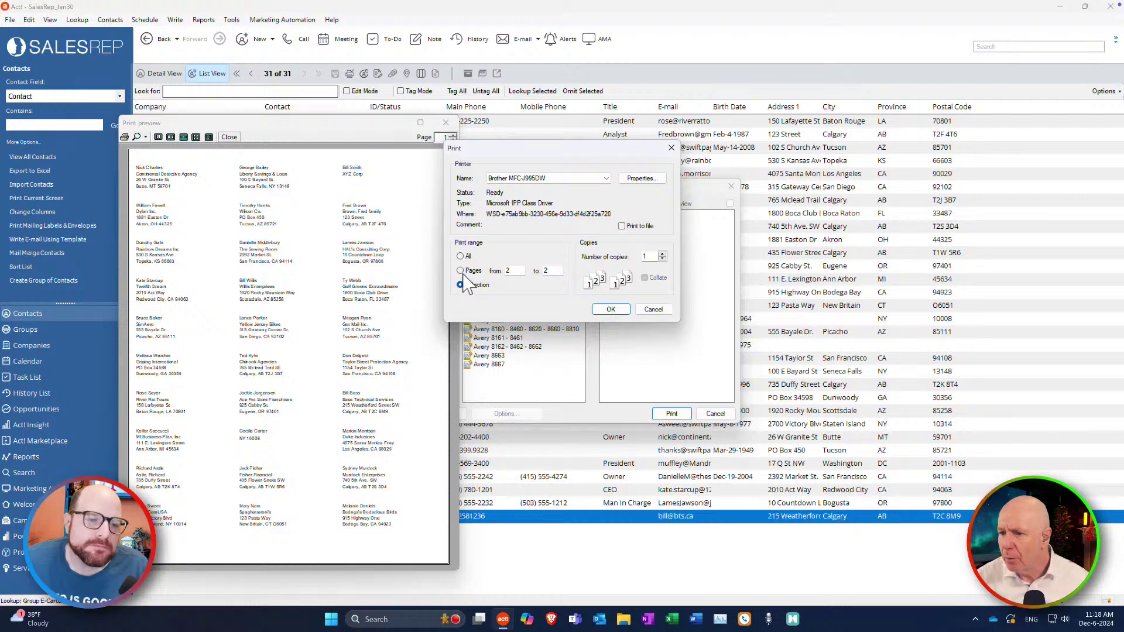
{"action": "left_click", "coordinate": [461, 270]}
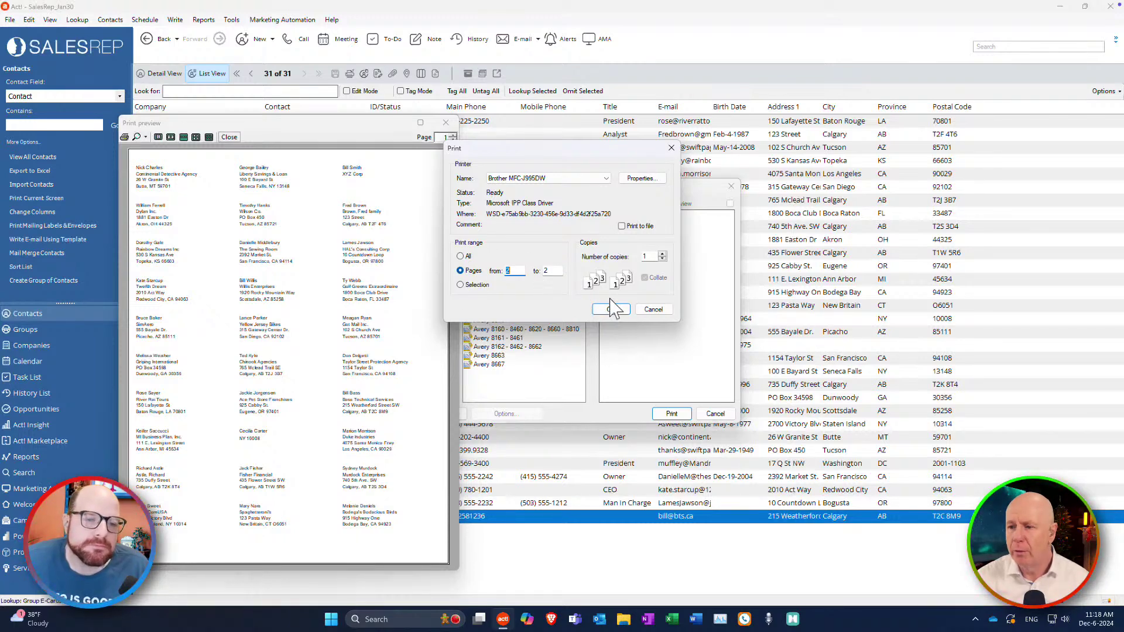
{"action": "left_click", "coordinate": [652, 309]}
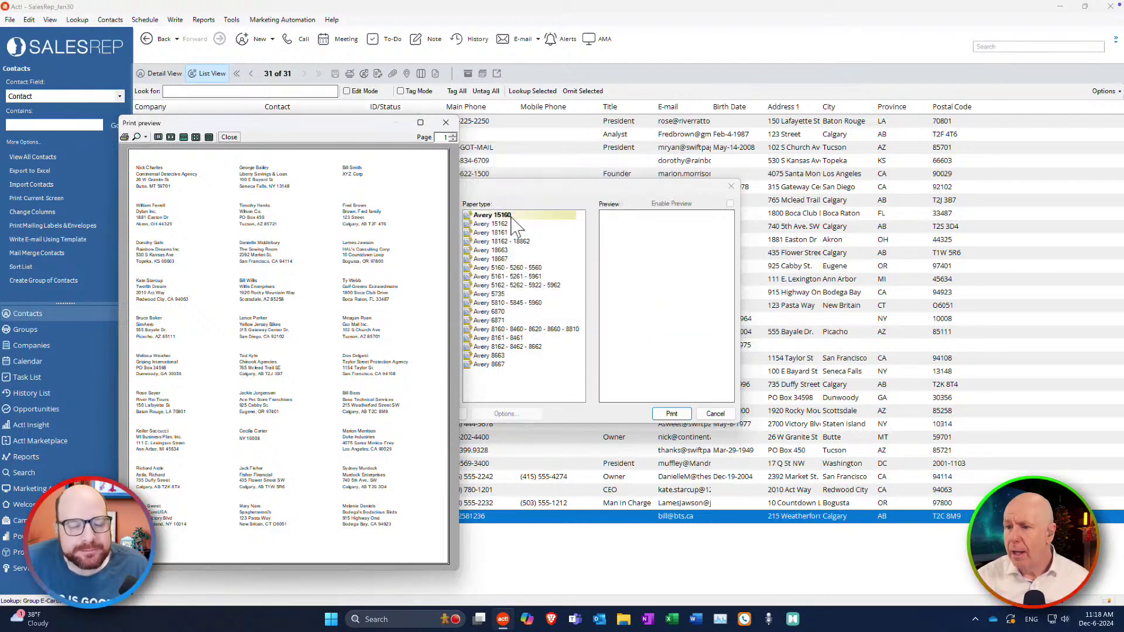
{"action": "left_click", "coordinate": [446, 122]}
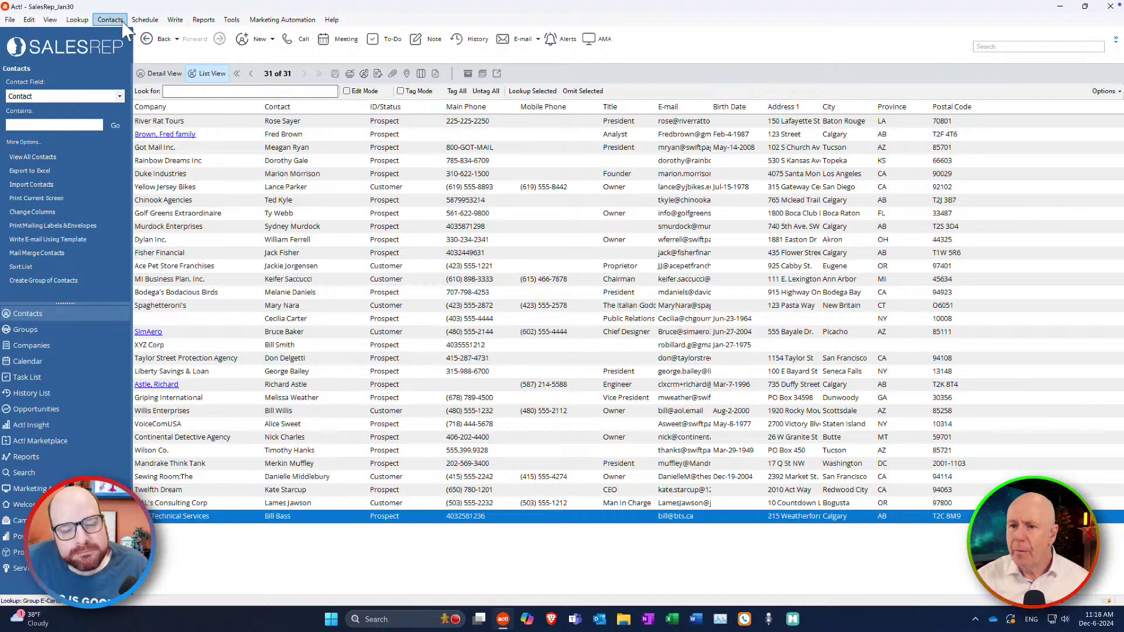
Start a new Avery 15160 label printout for the current lookup.
{"action": "left_click", "coordinate": [11, 19]}
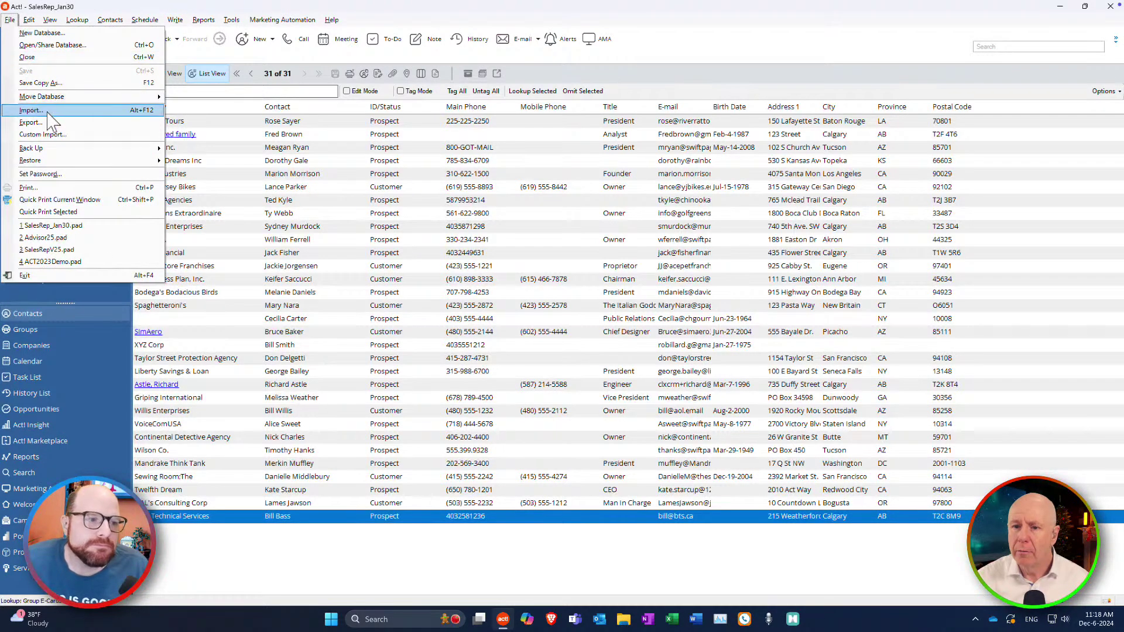
{"action": "left_click", "coordinate": [35, 187]}
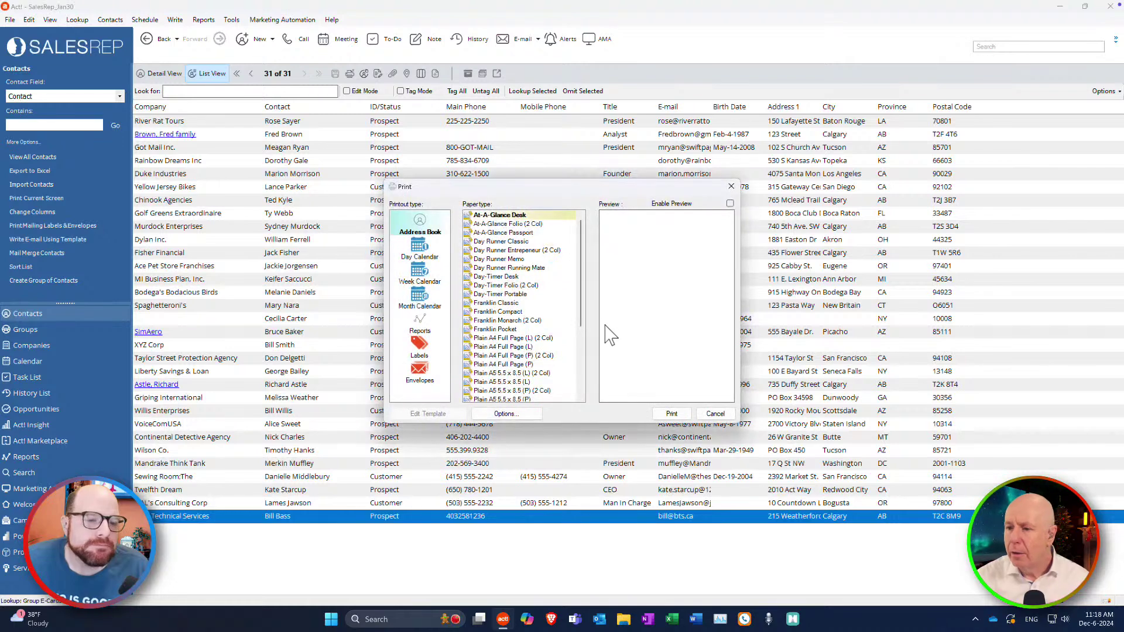
{"action": "left_click", "coordinate": [419, 348]}
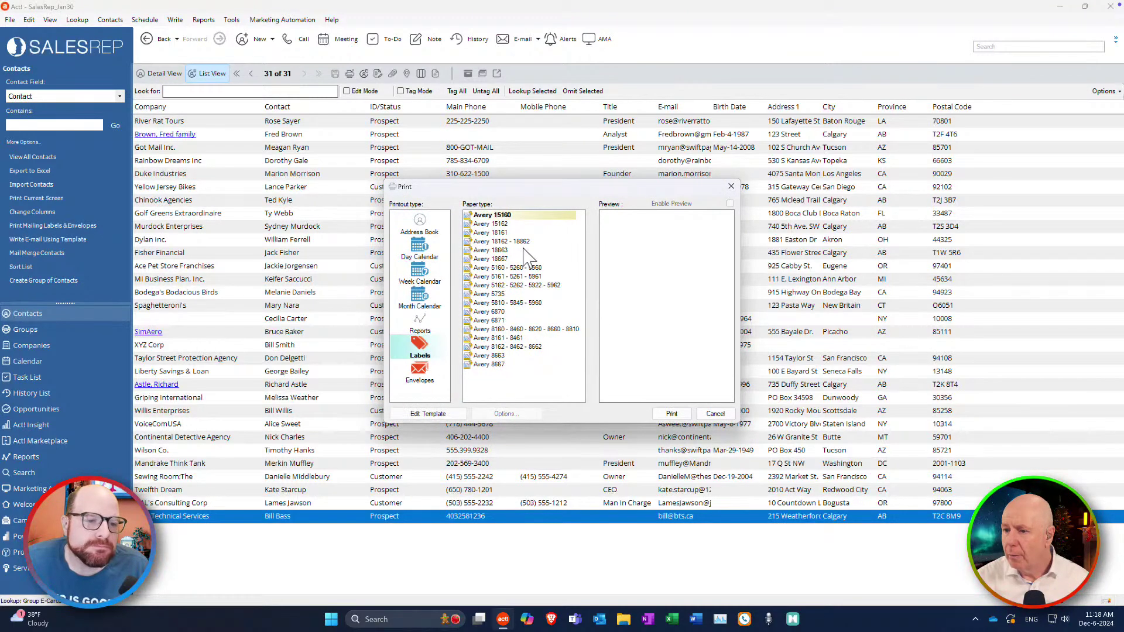
{"action": "left_click", "coordinate": [672, 414]}
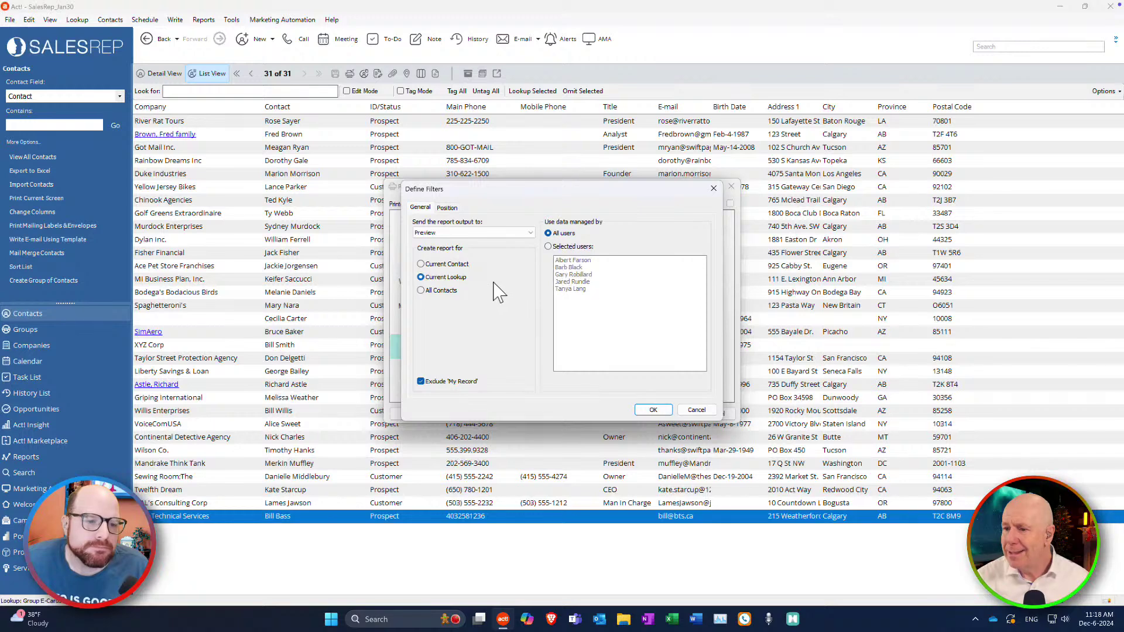
Start the labels at row 3, column 2 and preview them.
{"action": "left_click", "coordinate": [448, 208]}
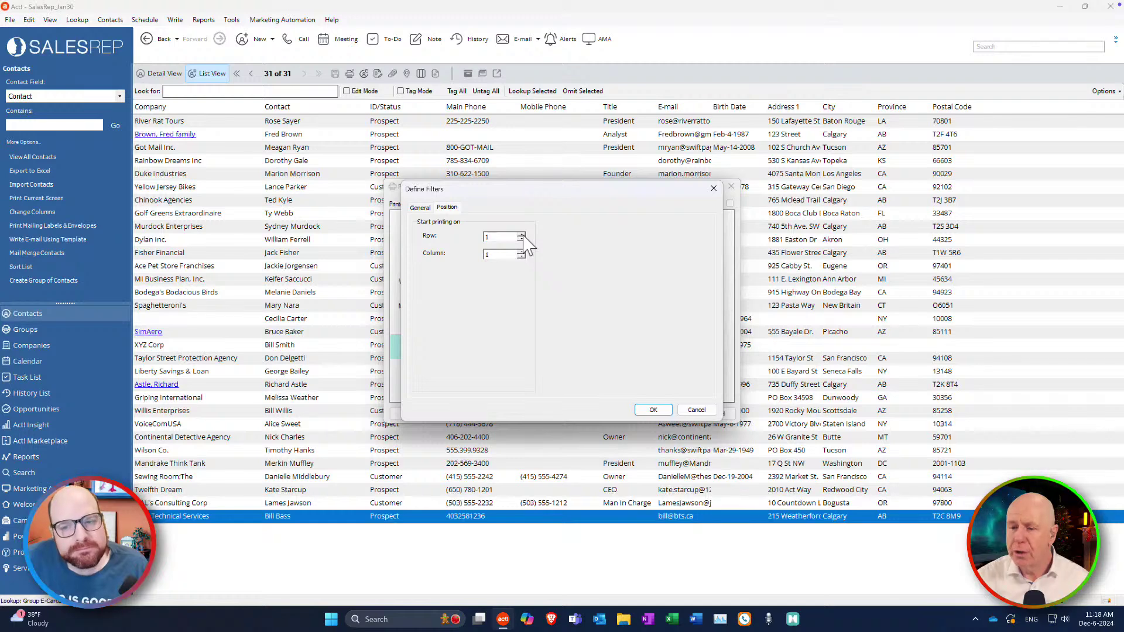
{"action": "left_click", "coordinate": [521, 236]}
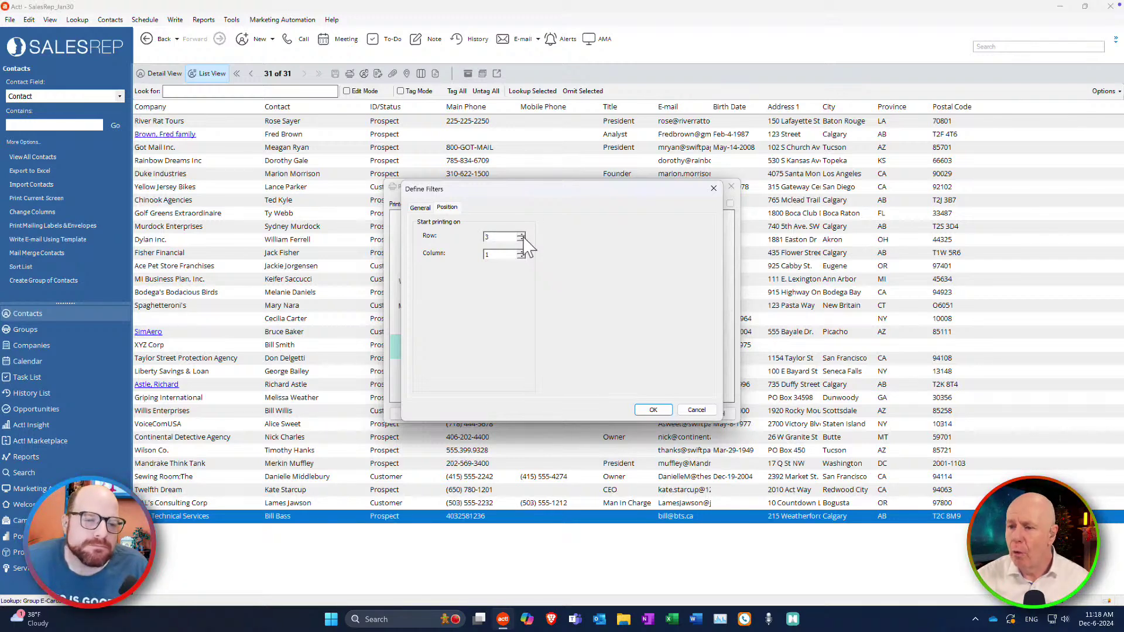
{"action": "left_click", "coordinate": [521, 252]}
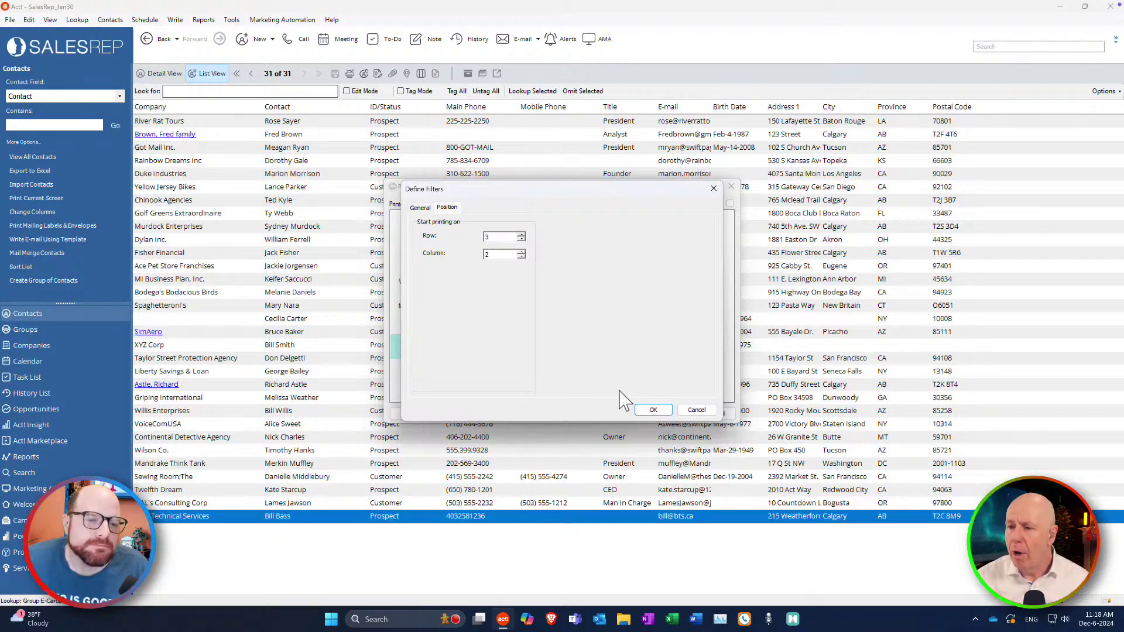
{"action": "left_click", "coordinate": [652, 410]}
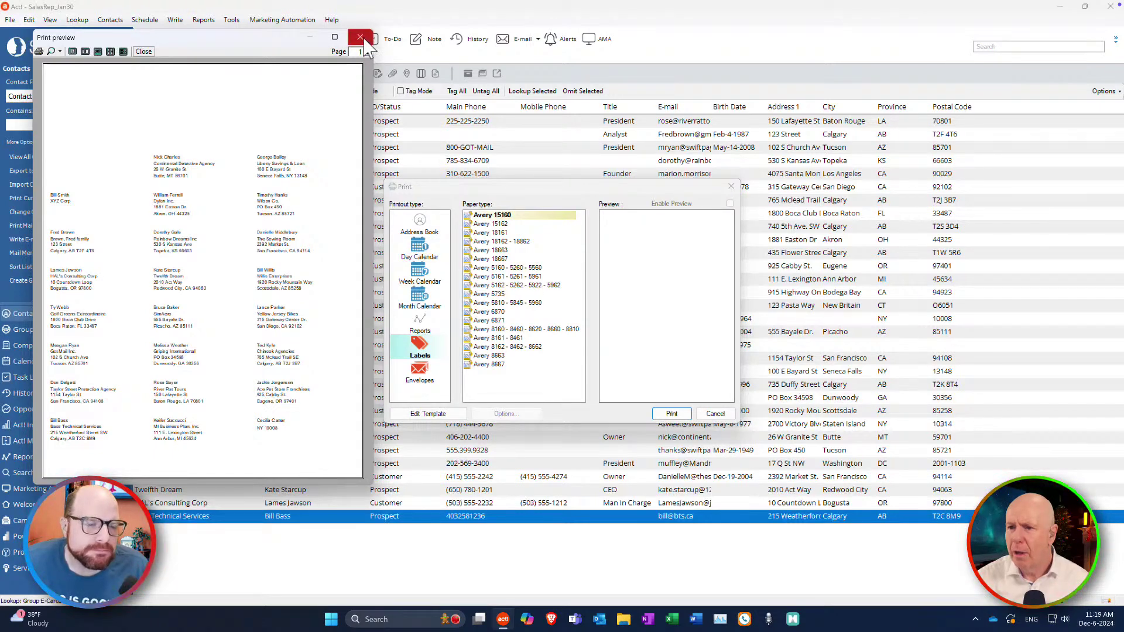
{"action": "left_click", "coordinate": [361, 38]}
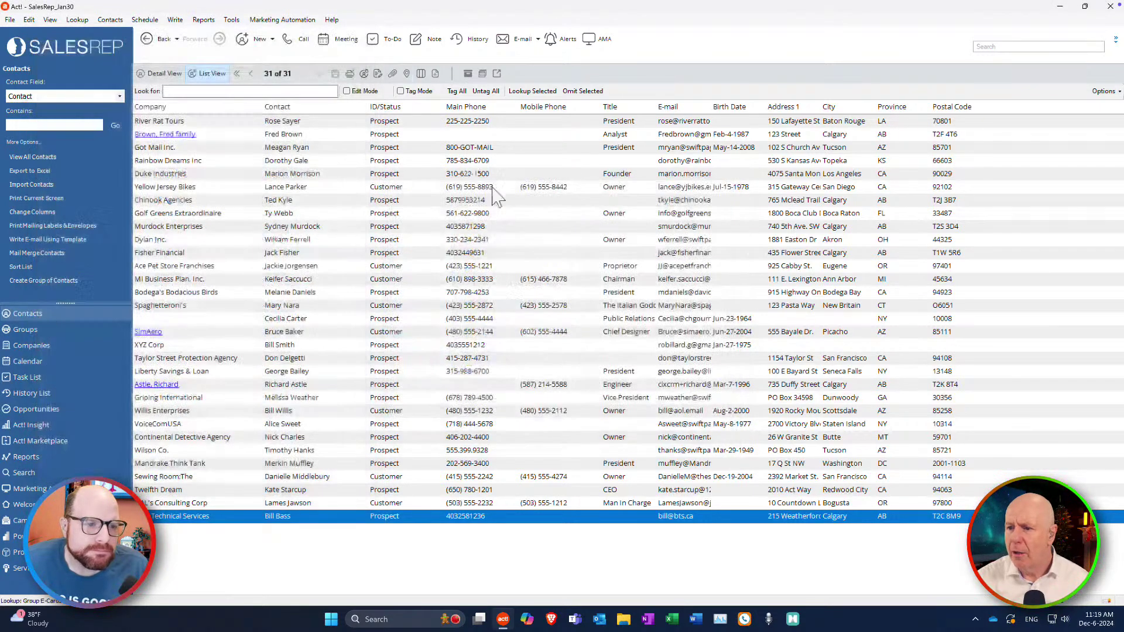
Dismiss the File menu and switch to the Groups view.
{"action": "left_click", "coordinate": [10, 19]}
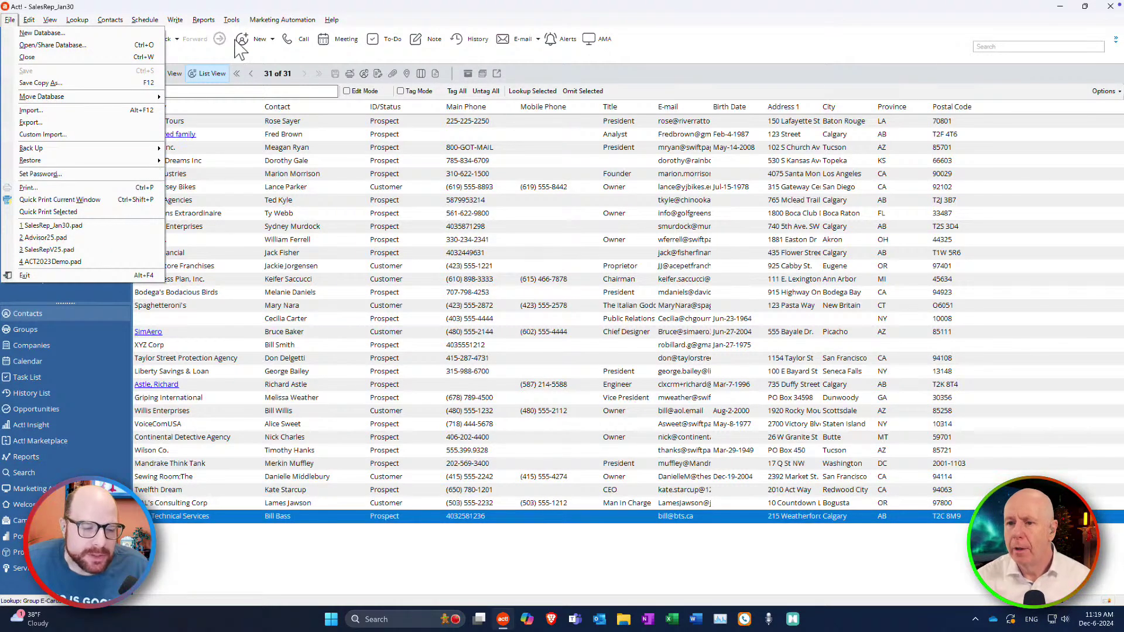
{"action": "mouse_move", "coordinate": [281, 20]}
{"action": "left_click", "coordinate": [445, 27]}
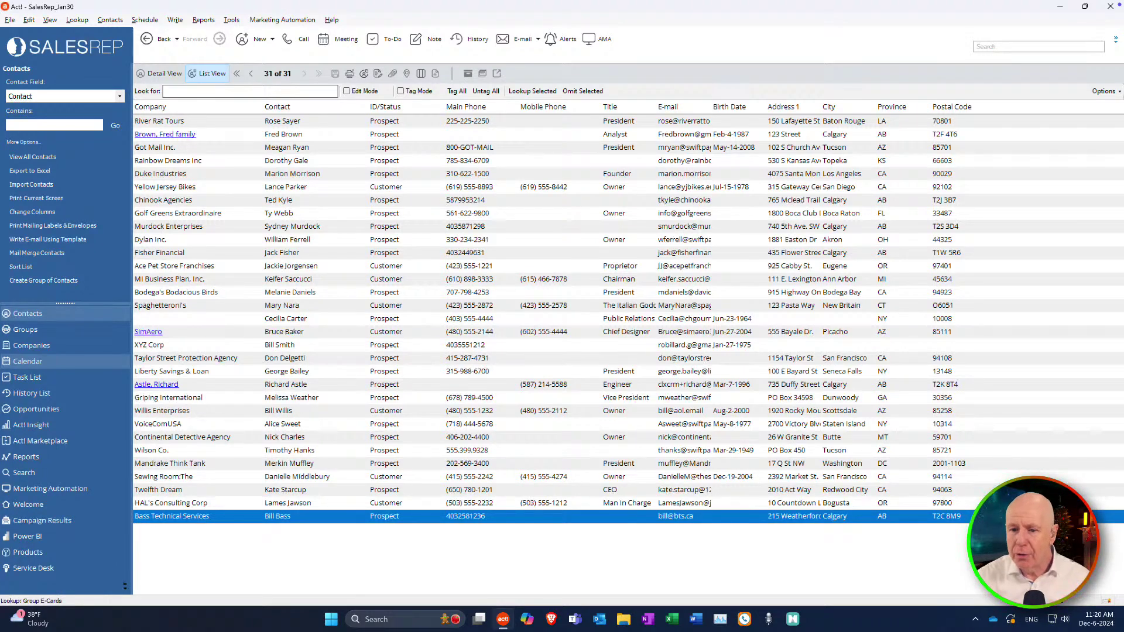
{"action": "left_click", "coordinate": [94, 332]}
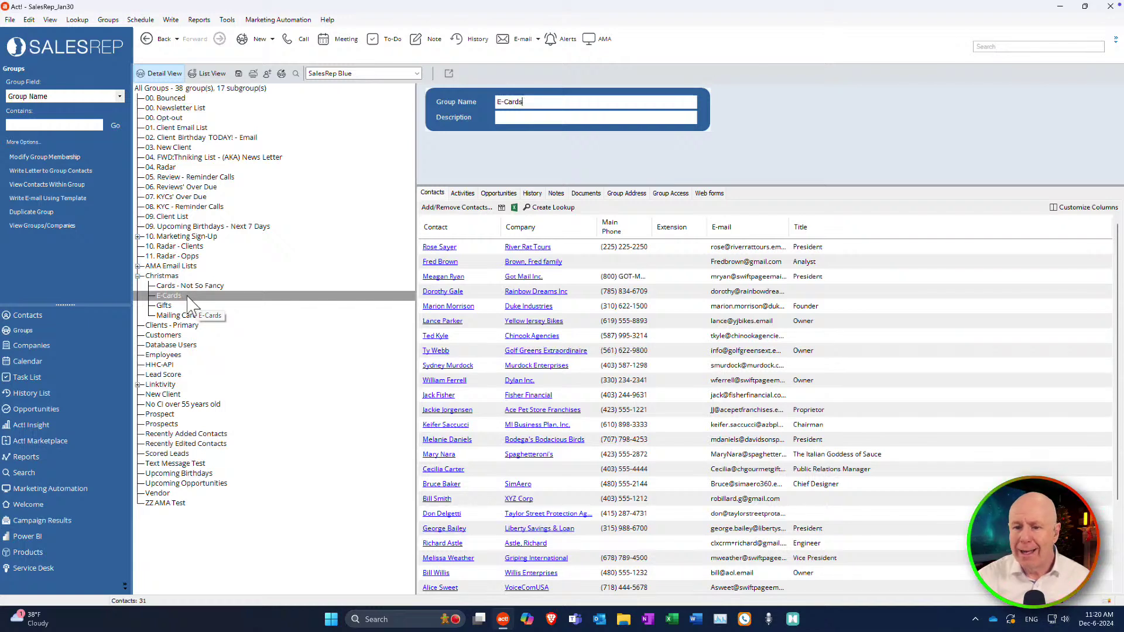
Open Add/Remove Contacts for the E-Cards group to pick individual contacts.
{"action": "left_click", "coordinate": [188, 298]}
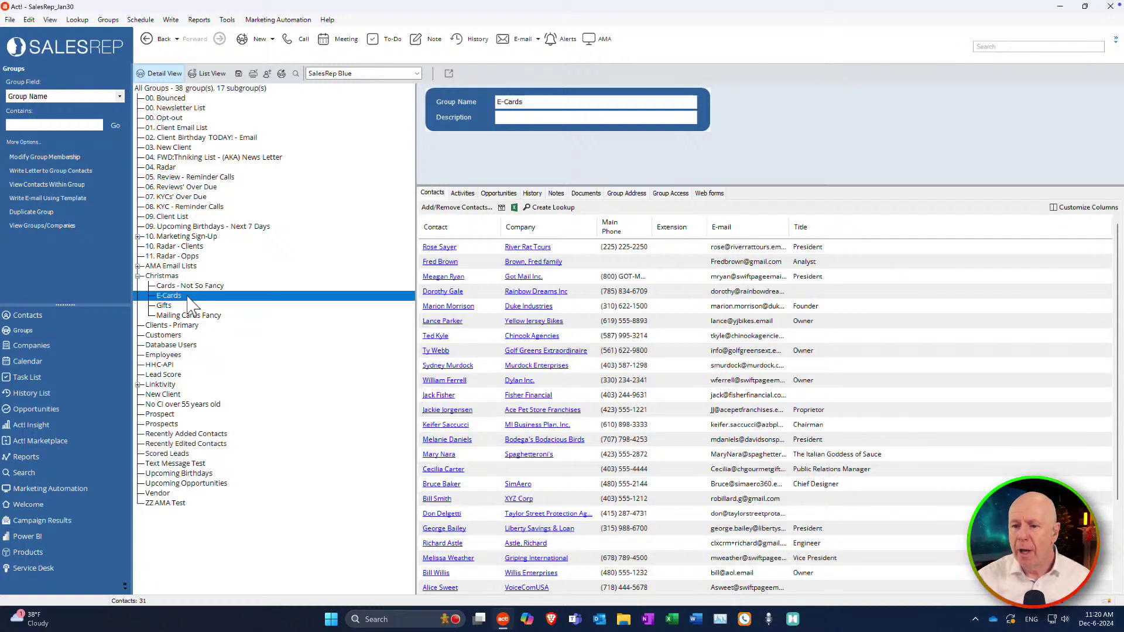
{"action": "left_click", "coordinate": [459, 207]}
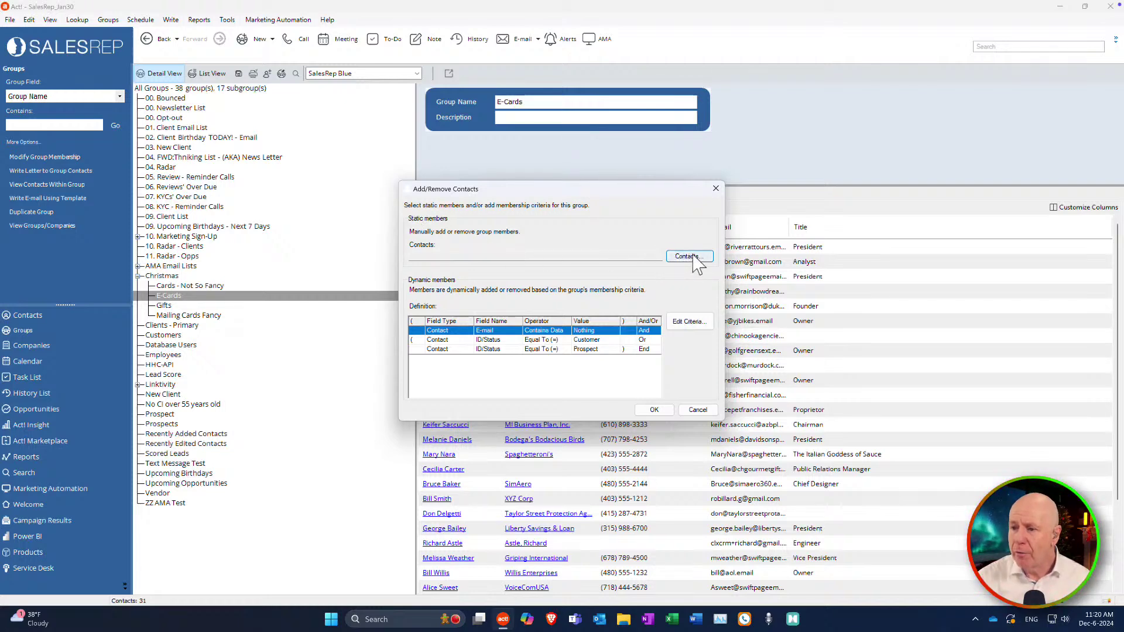
{"action": "left_click", "coordinate": [694, 258]}
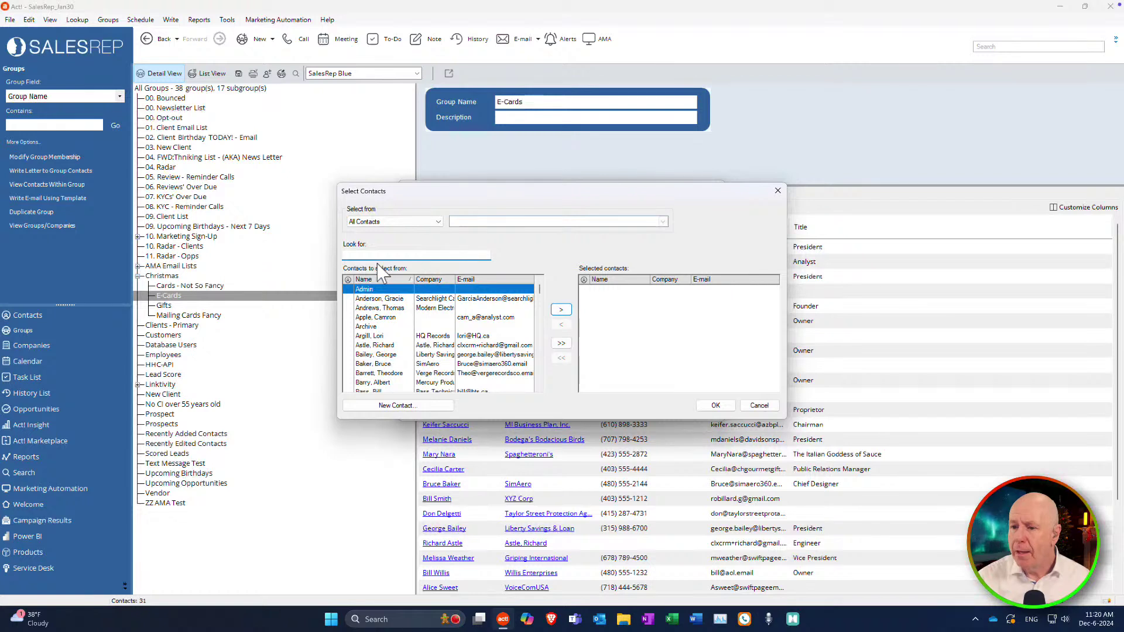
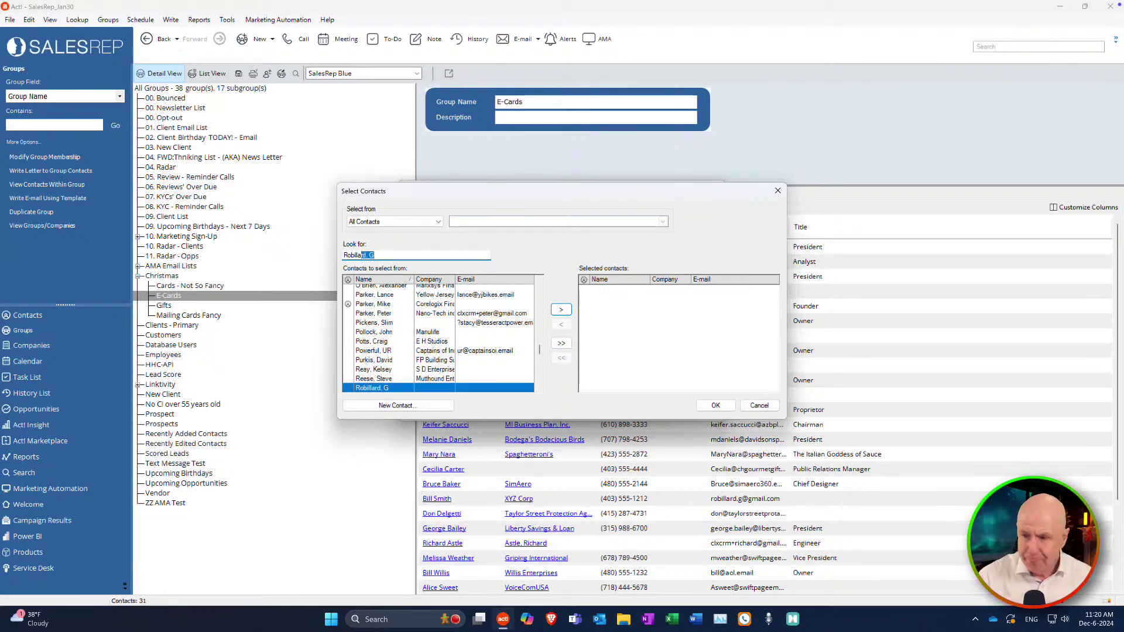
Search the contact surname and add both matches as static E-Cards members, totalling 37.
{"action": "left_click", "coordinate": [539, 387]}
{"action": "left_click", "coordinate": [539, 387]}
{"action": "left_click", "coordinate": [539, 388]}
{"action": "left_click", "coordinate": [539, 387]}
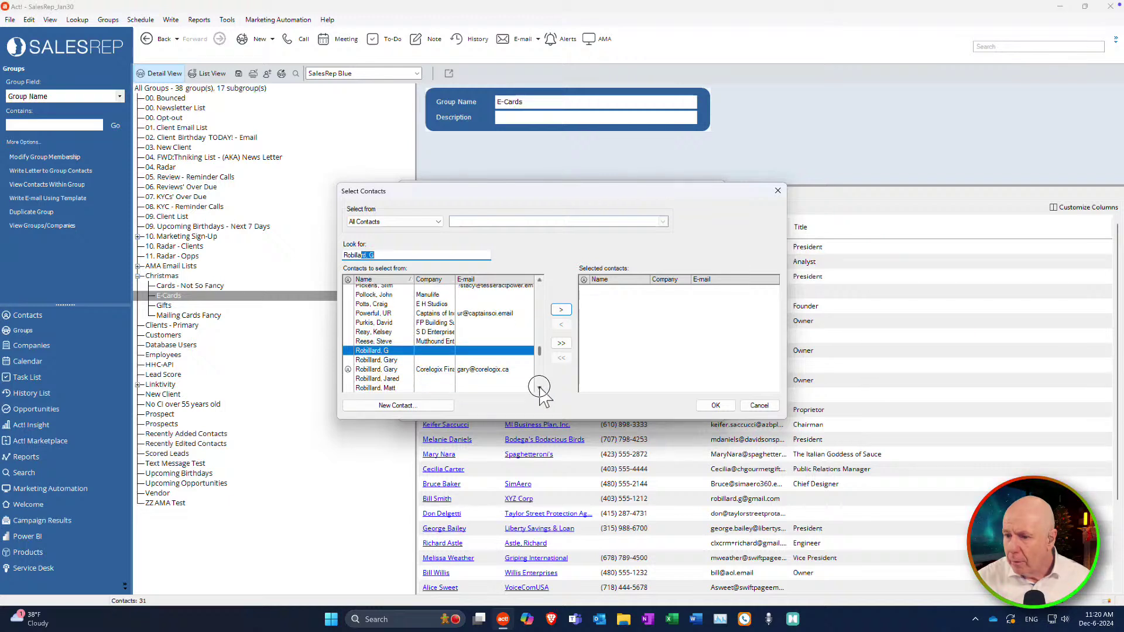
{"action": "double_click", "coordinate": [362, 370]}
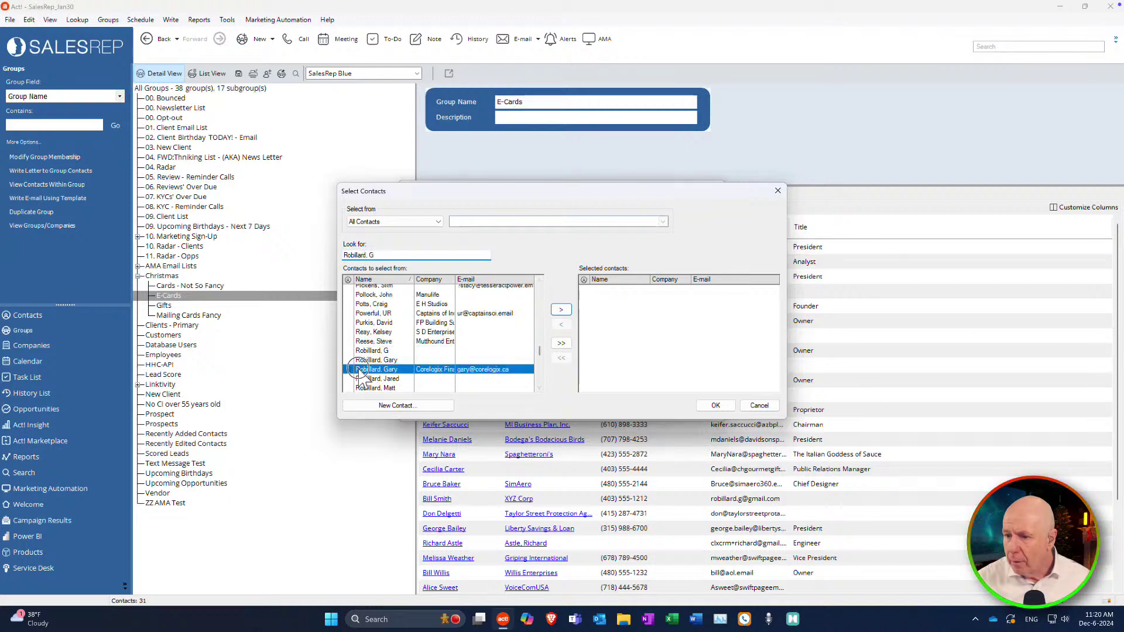
{"action": "double_click", "coordinate": [401, 379]}
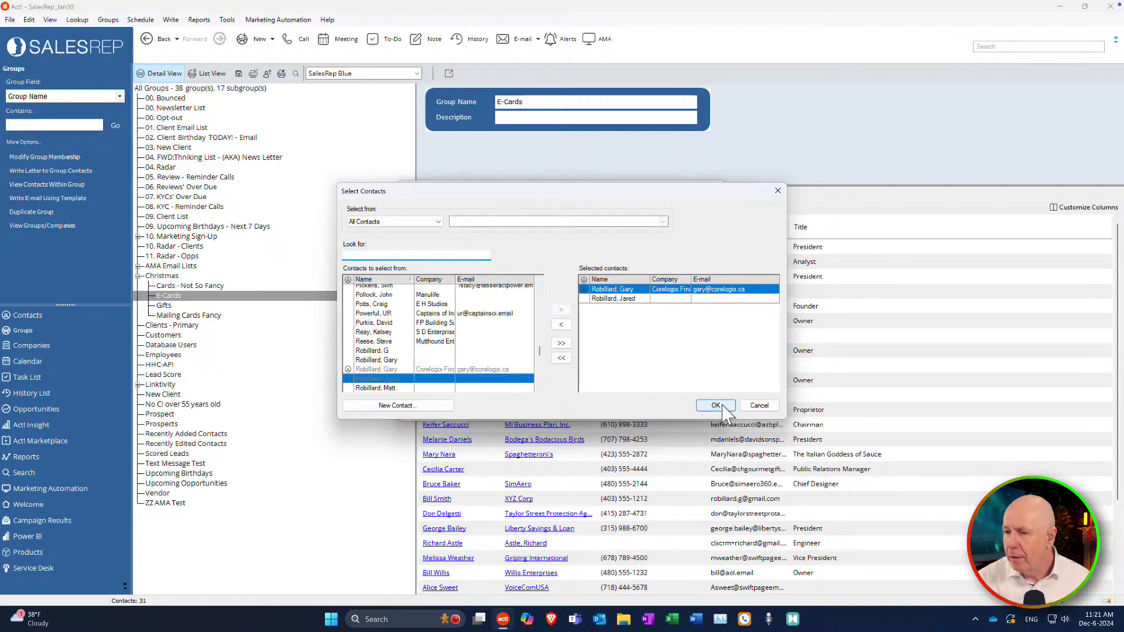
{"action": "left_click", "coordinate": [715, 406]}
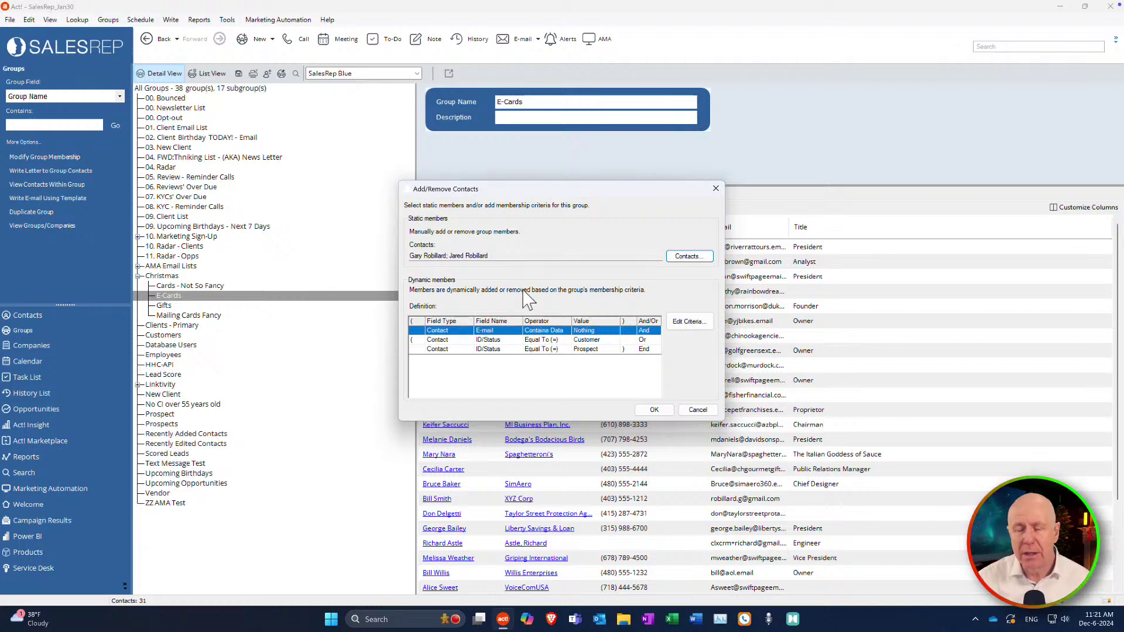
{"action": "left_click", "coordinate": [655, 410]}
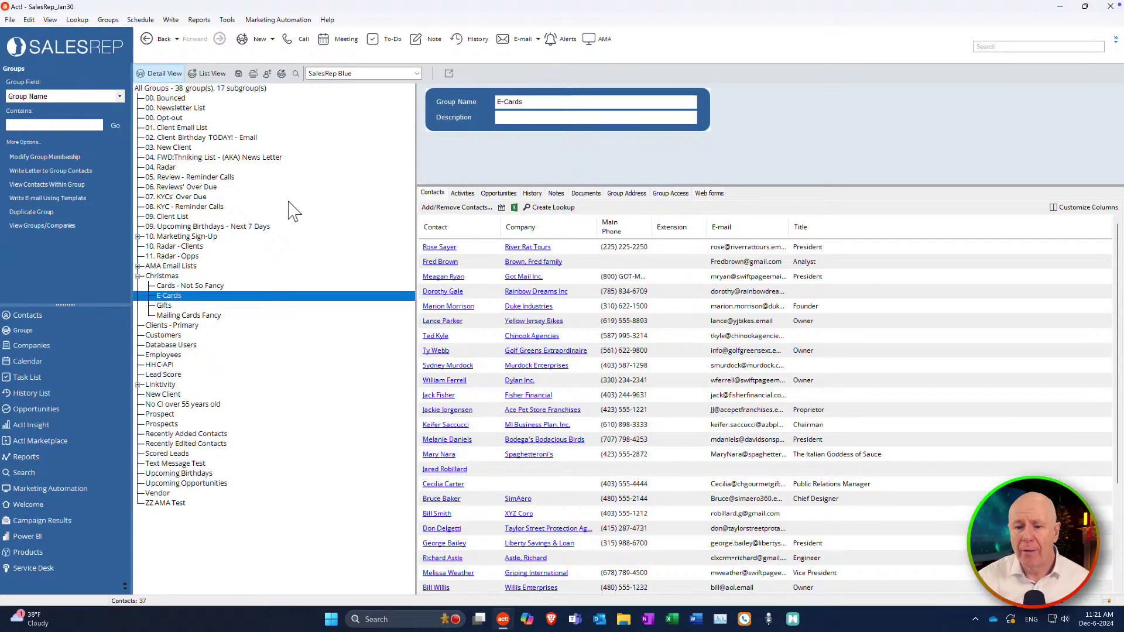
Go to Marketing Automation, showing the Act! Connect Link December 31, 2024 retirement notice.
{"action": "left_click", "coordinate": [69, 488]}
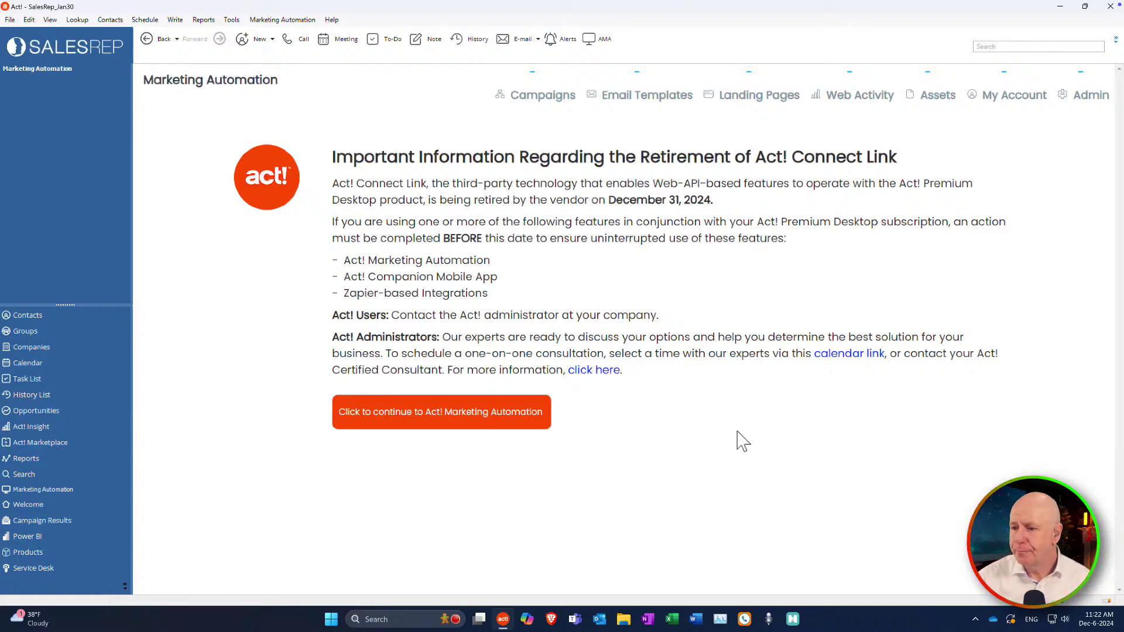
Continue past the retirement notice to the Email Templates list showing the ZZZ templates.
{"action": "left_click", "coordinate": [542, 423]}
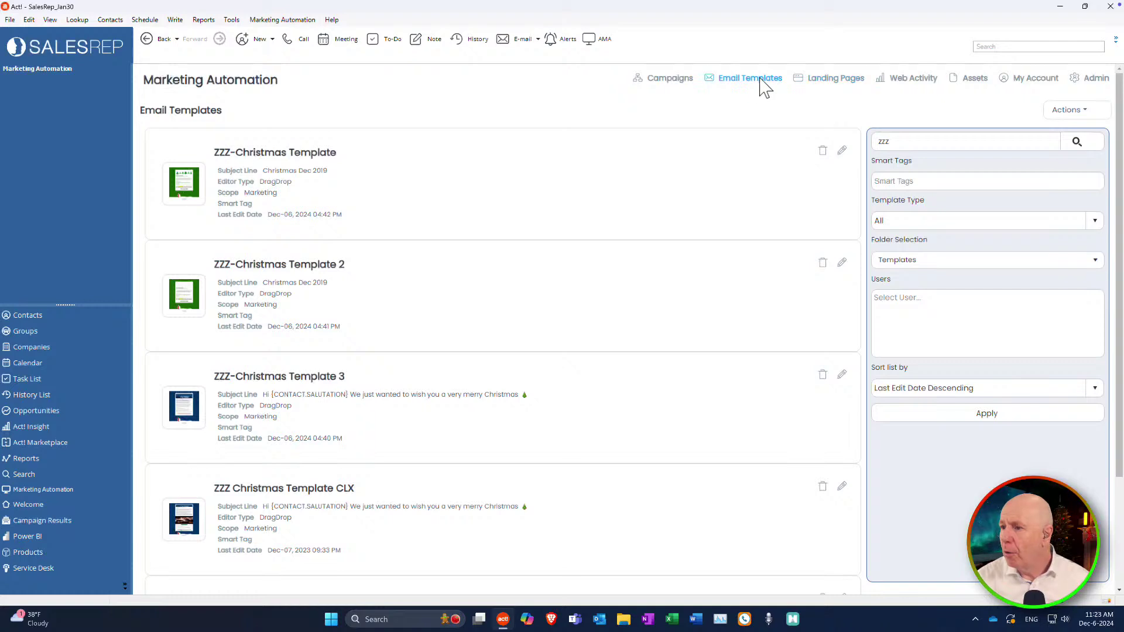
{"action": "left_click", "coordinate": [1065, 113]}
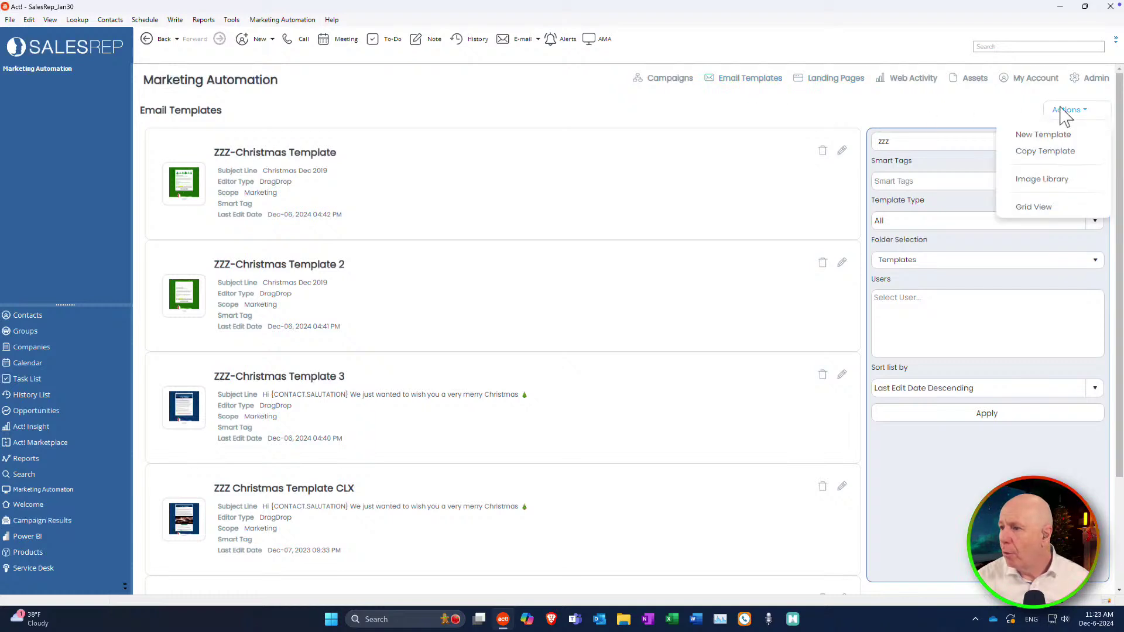
Start a new email template from the Blank (Drag & Drop) design and continue to its details form.
{"action": "left_click", "coordinate": [1049, 134]}
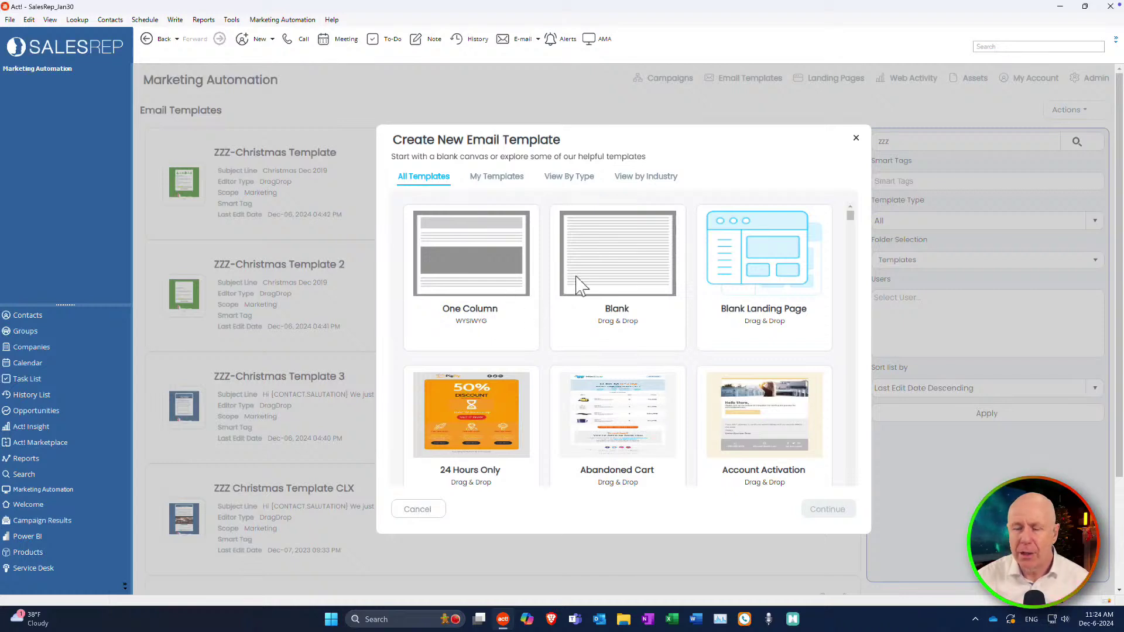
{"action": "left_click", "coordinate": [634, 263]}
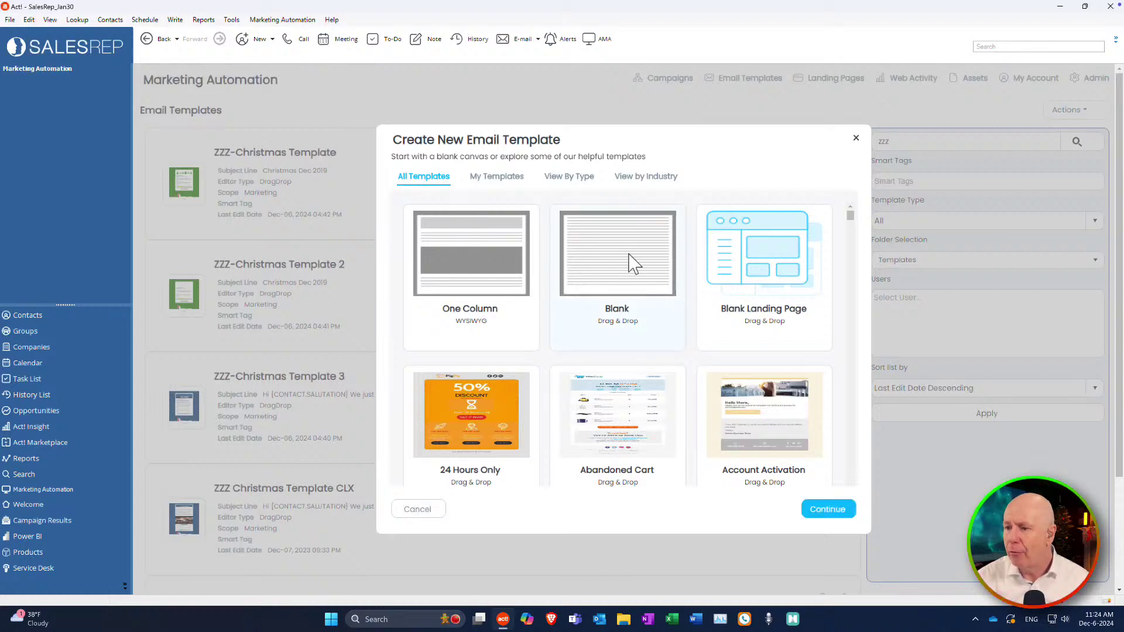
{"action": "scroll", "coordinate": [656, 328], "scroll_direction": "down", "scroll_amount": 10}
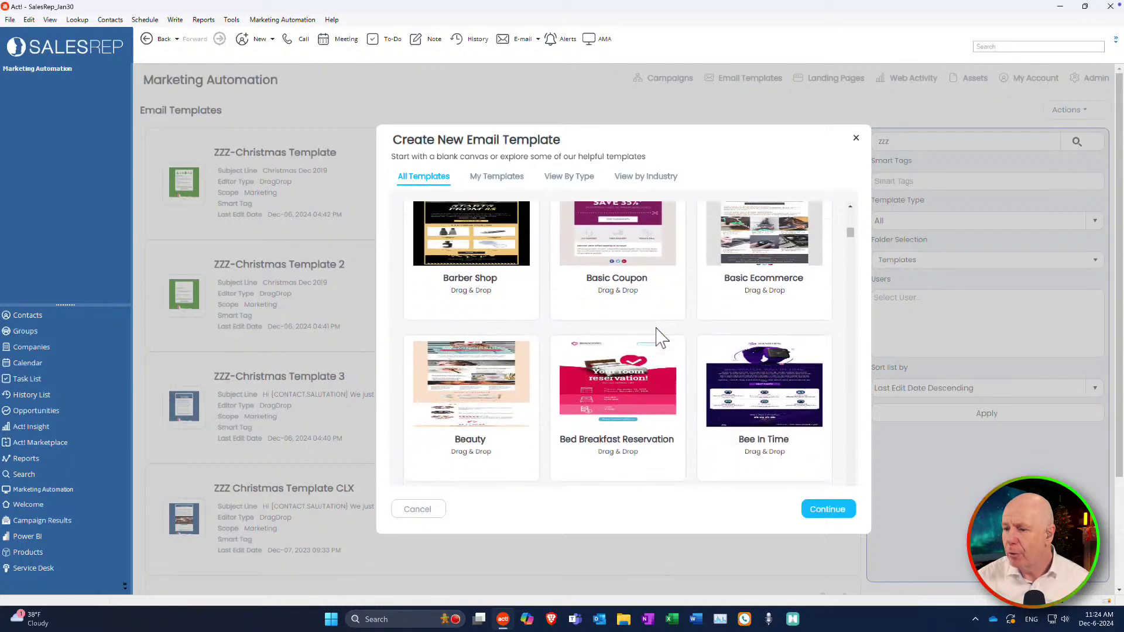
{"action": "scroll", "coordinate": [656, 329], "scroll_direction": "up", "scroll_amount": 10}
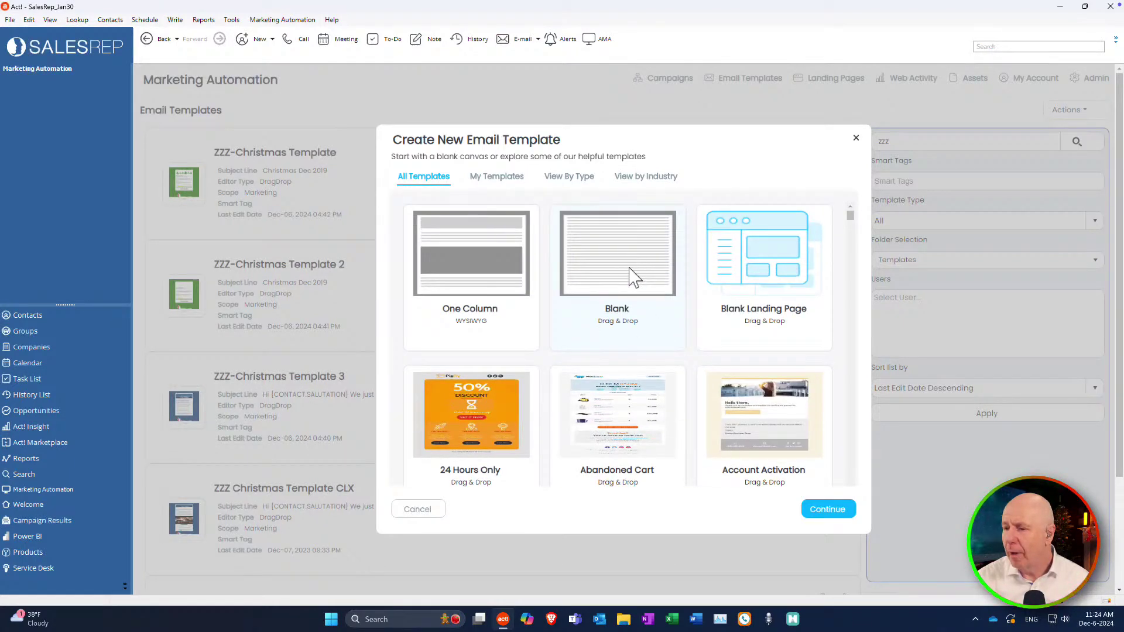
{"action": "left_click", "coordinate": [834, 511]}
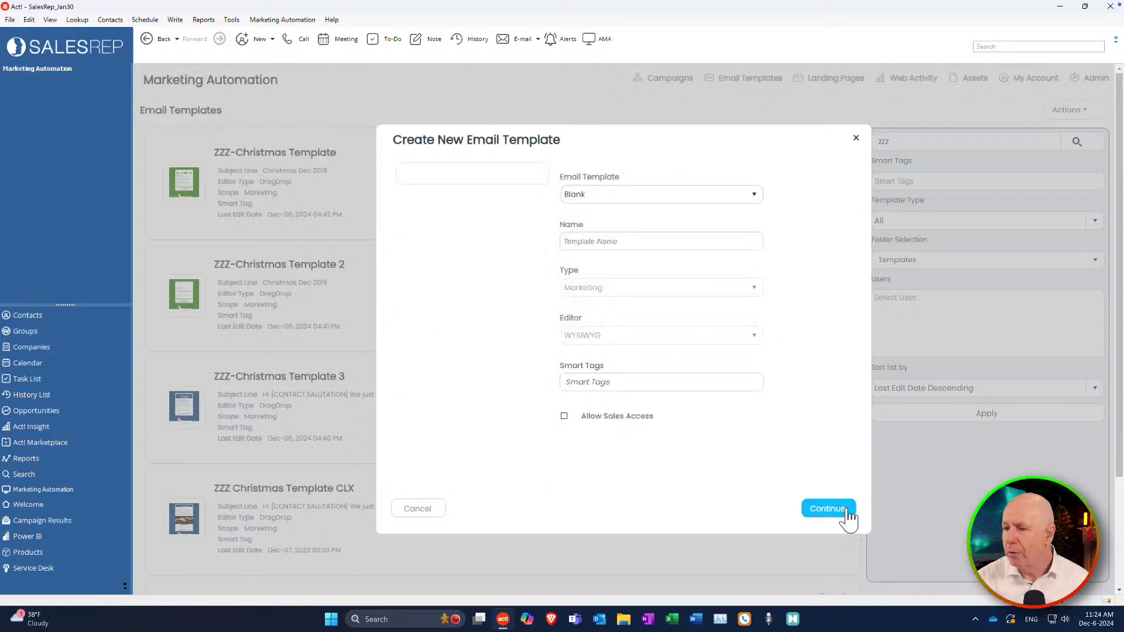
Name the template 'ZZZ Test Email 2024' and save it.
{"action": "left_click", "coordinate": [610, 245]}
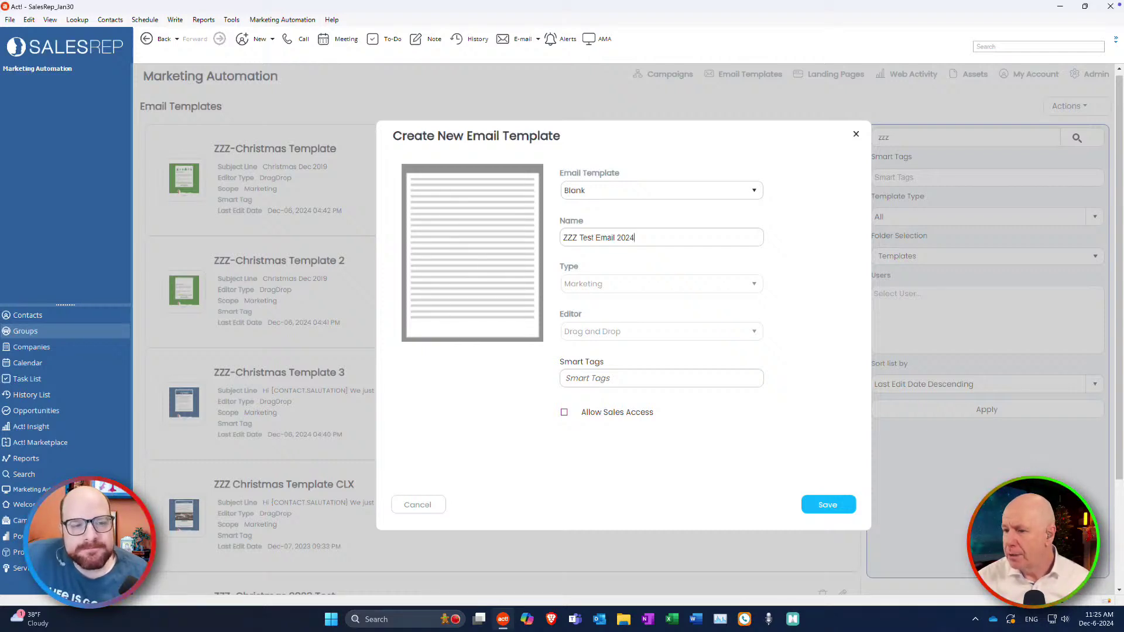
{"action": "left_click", "coordinate": [835, 508]}
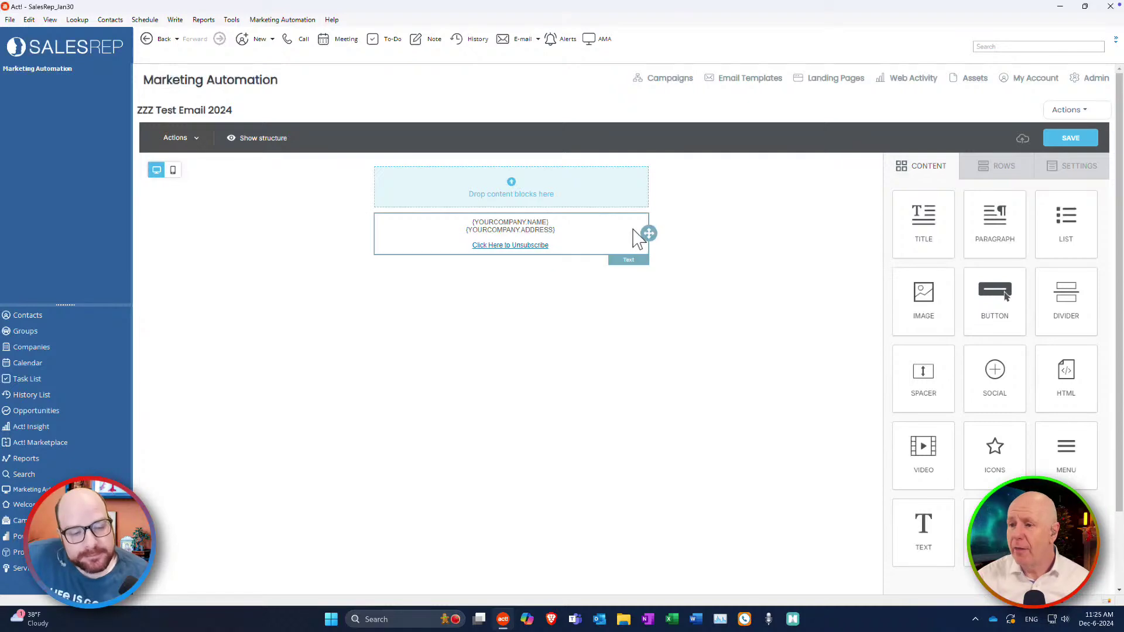
Set the email's content area width to 620px in the general settings.
{"action": "left_click", "coordinate": [690, 223]}
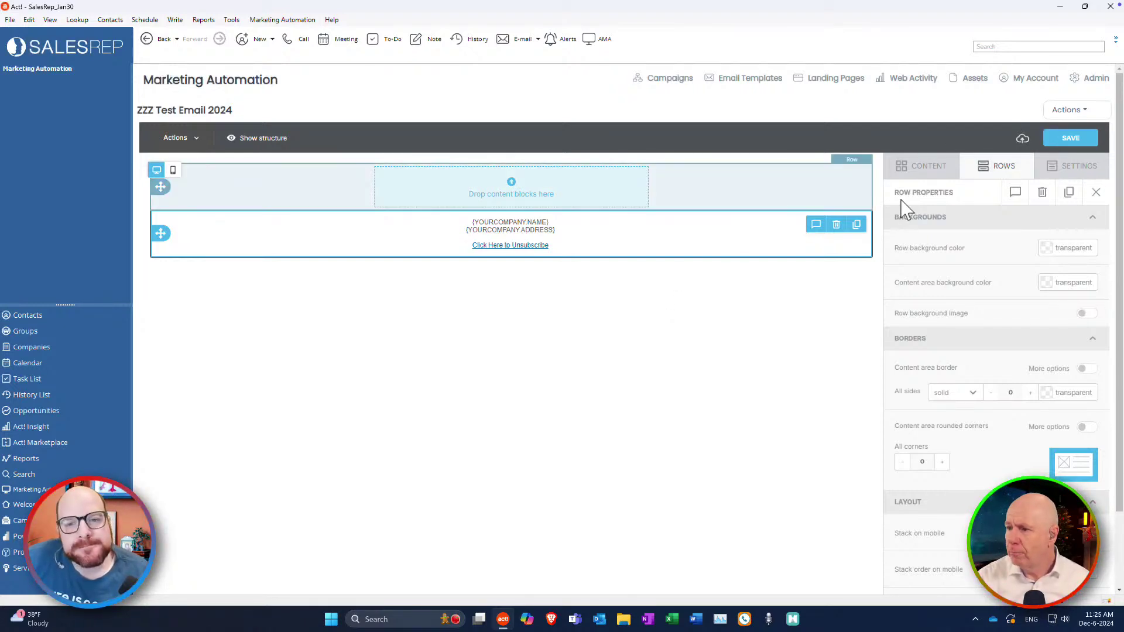
{"action": "left_click", "coordinate": [1074, 174]}
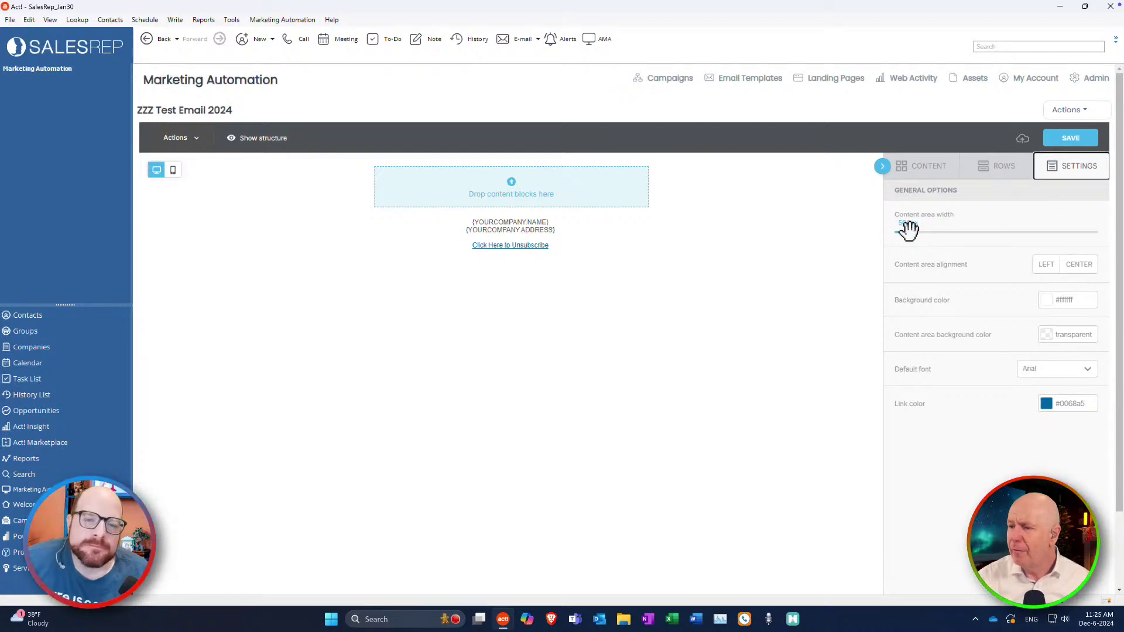
{"action": "left_click_drag", "start_coordinate": [908, 231], "coordinate": [954, 231]}
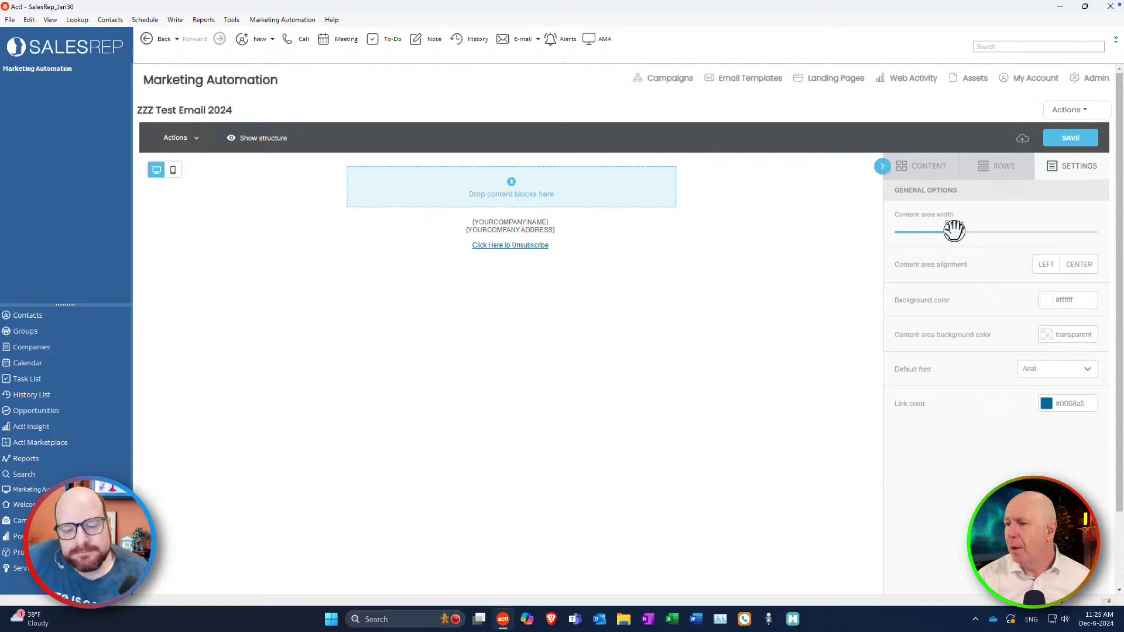
{"action": "left_click_drag", "start_coordinate": [954, 231], "coordinate": [961, 230]}
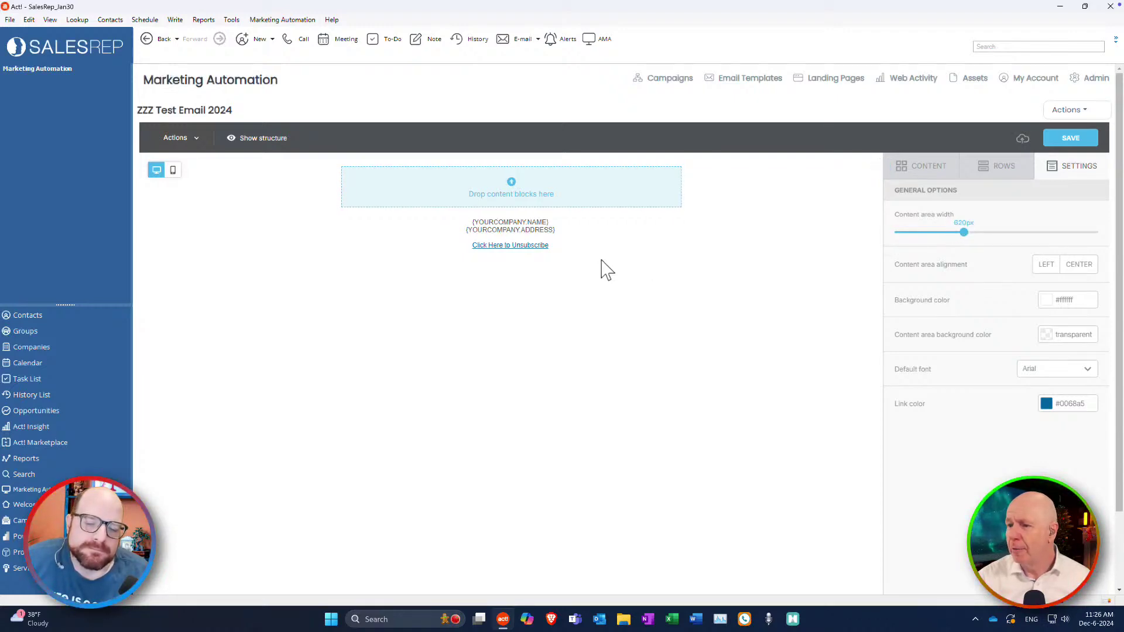
{"action": "left_click", "coordinate": [674, 283]}
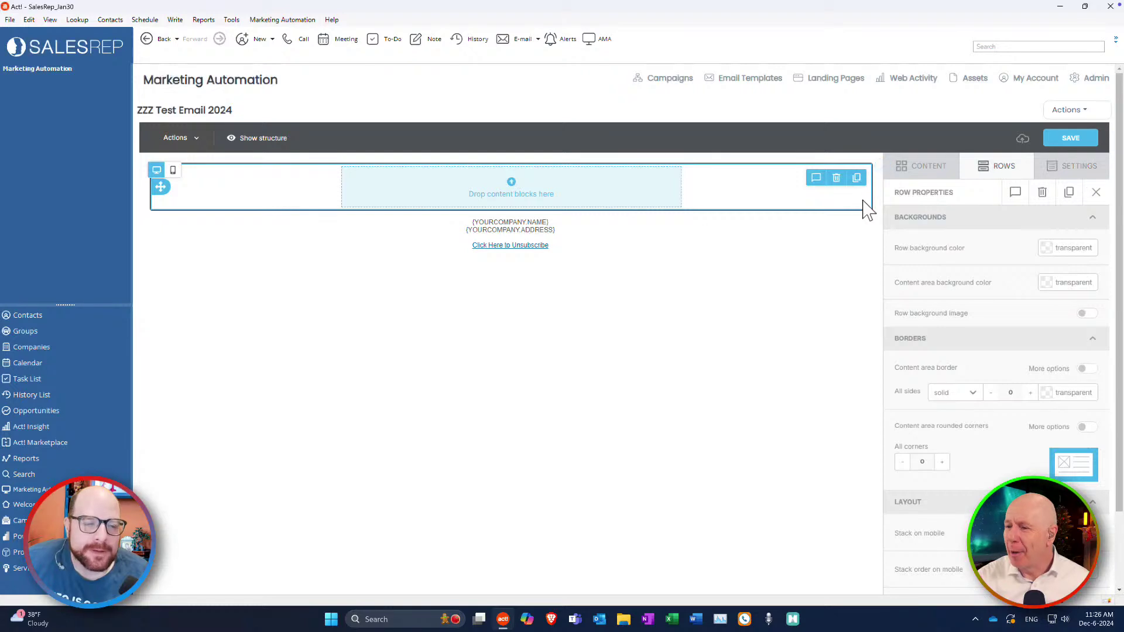
{"action": "left_click", "coordinate": [1077, 175]}
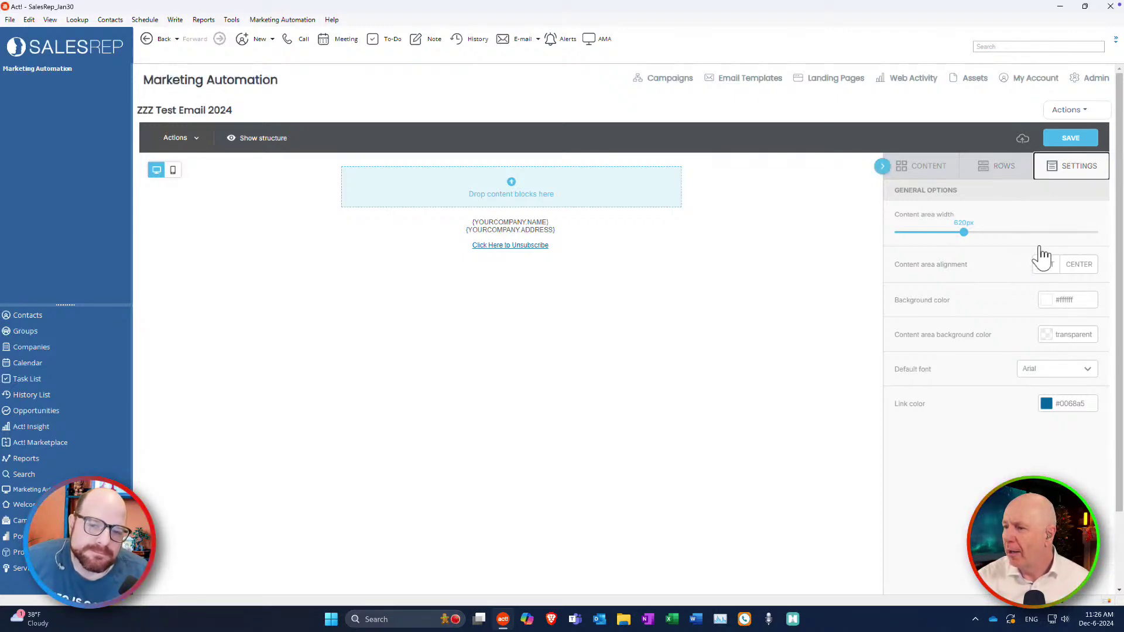
{"action": "left_click", "coordinate": [1009, 175]}
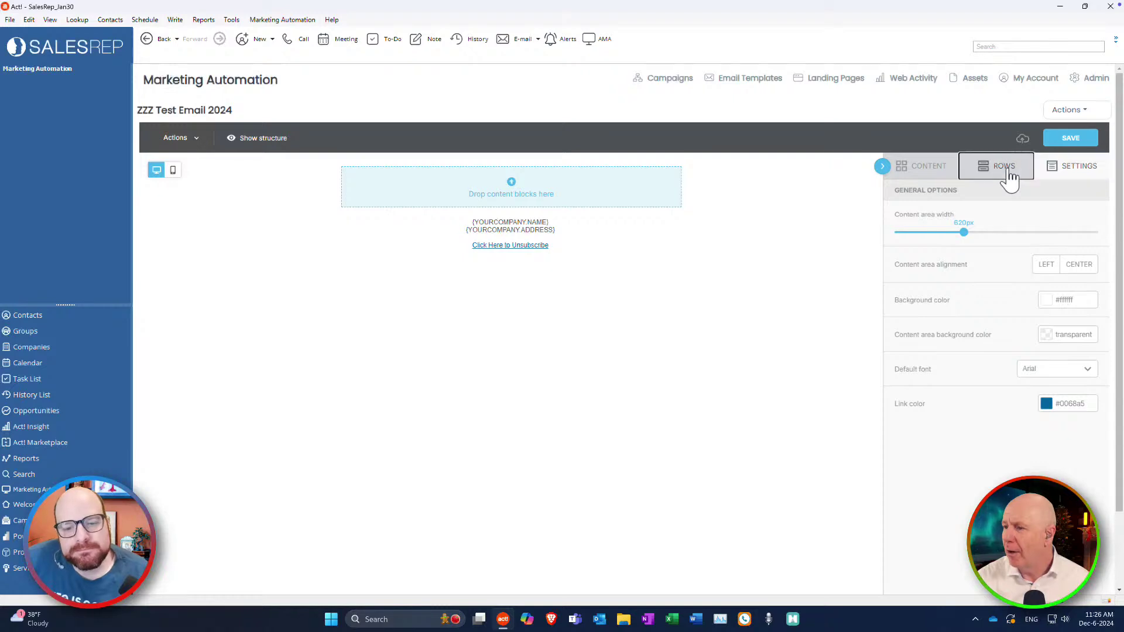
Add a second single-column row beneath the email's first row.
{"action": "left_click_drag", "start_coordinate": [996, 246], "coordinate": [998, 372]}
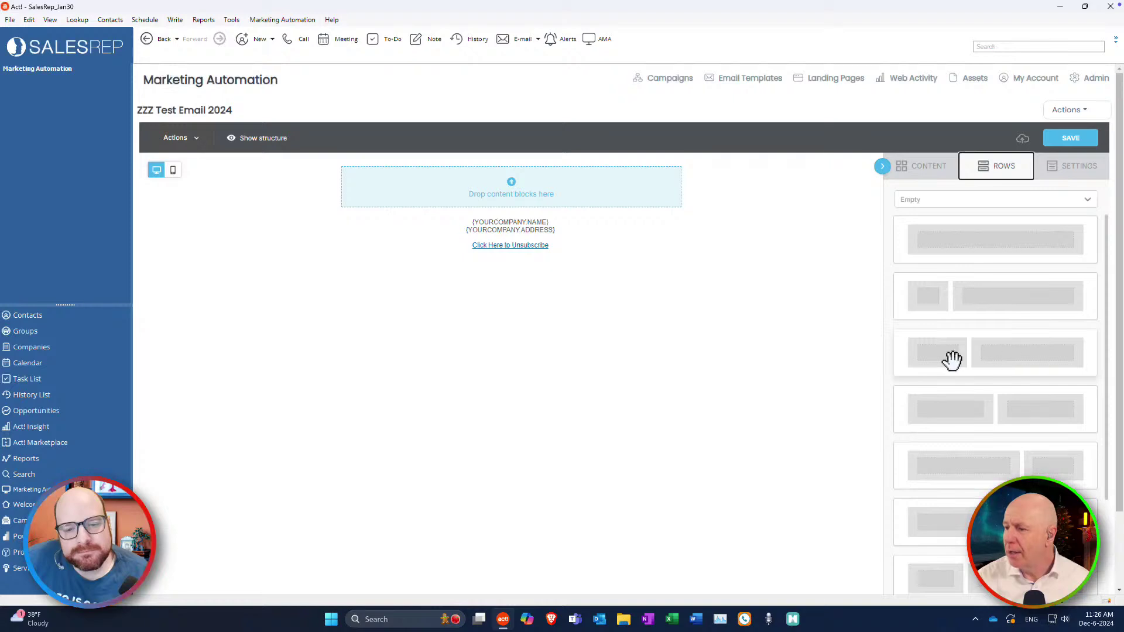
{"action": "scroll", "coordinate": [1112, 445], "scroll_direction": "down", "scroll_amount": 1}
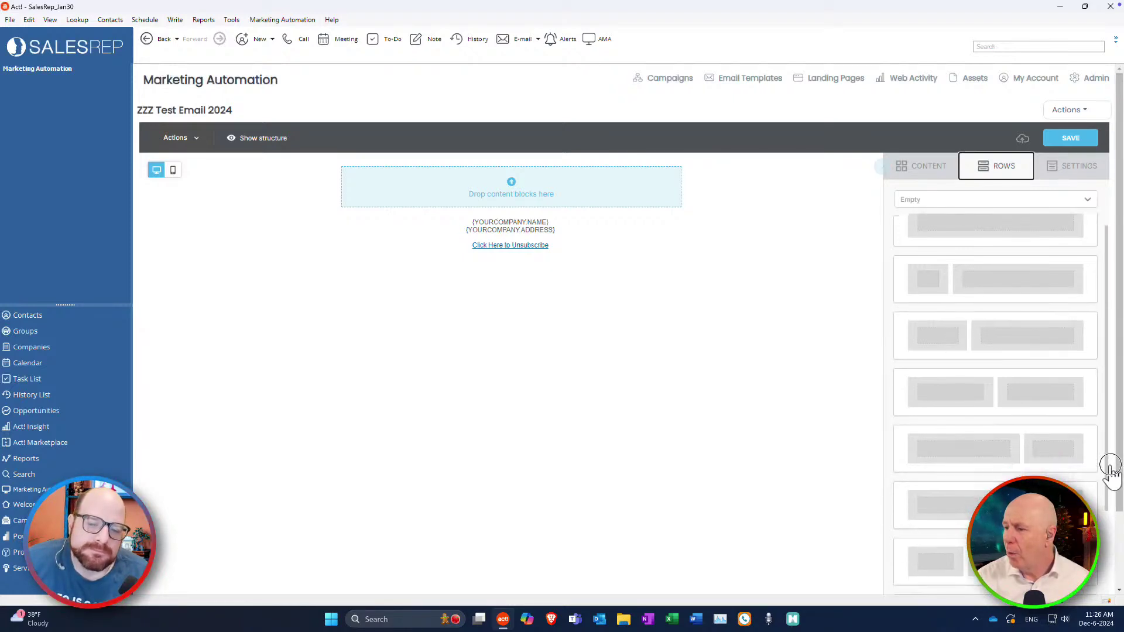
{"action": "scroll", "coordinate": [954, 276], "scroll_direction": "up", "scroll_amount": 1}
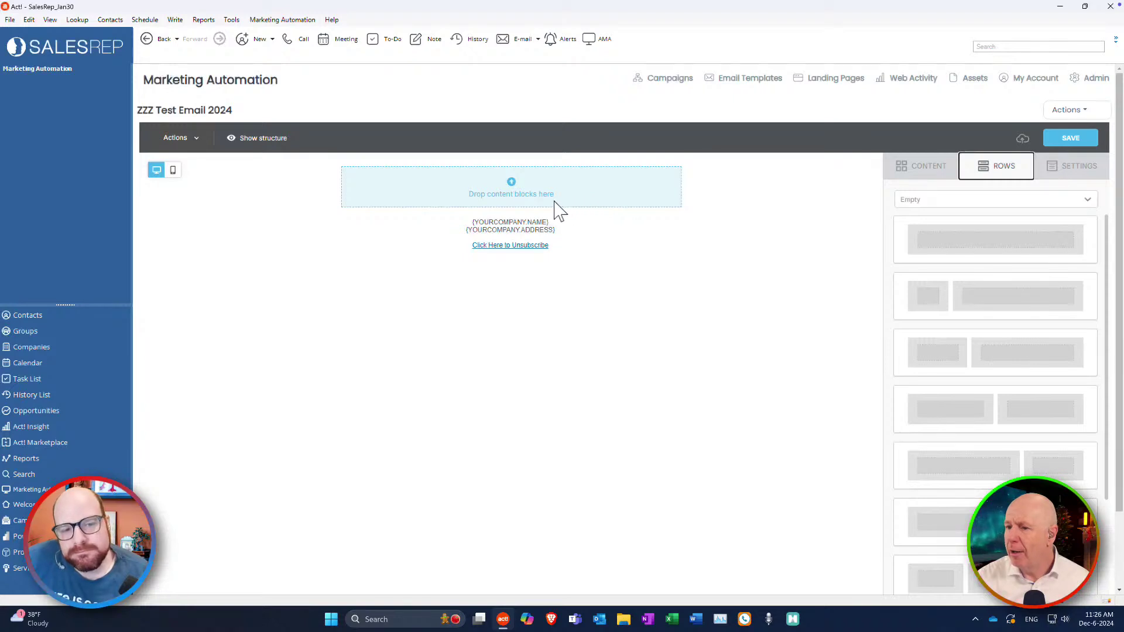
{"action": "left_click_drag", "start_coordinate": [965, 241], "coordinate": [609, 179]}
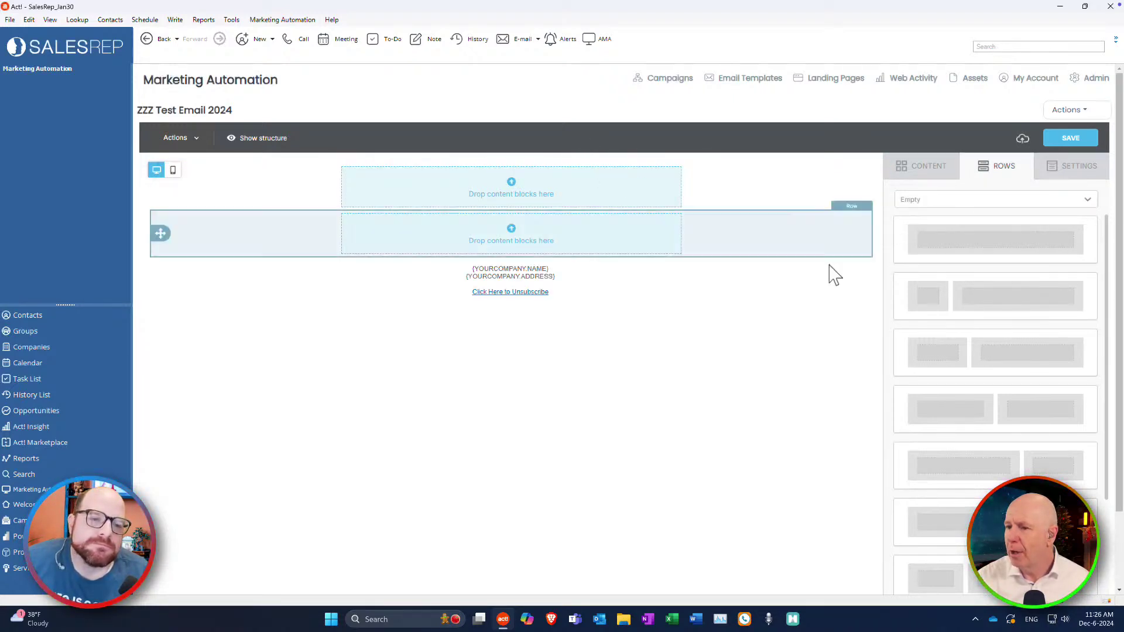
{"action": "left_click", "coordinate": [914, 169]}
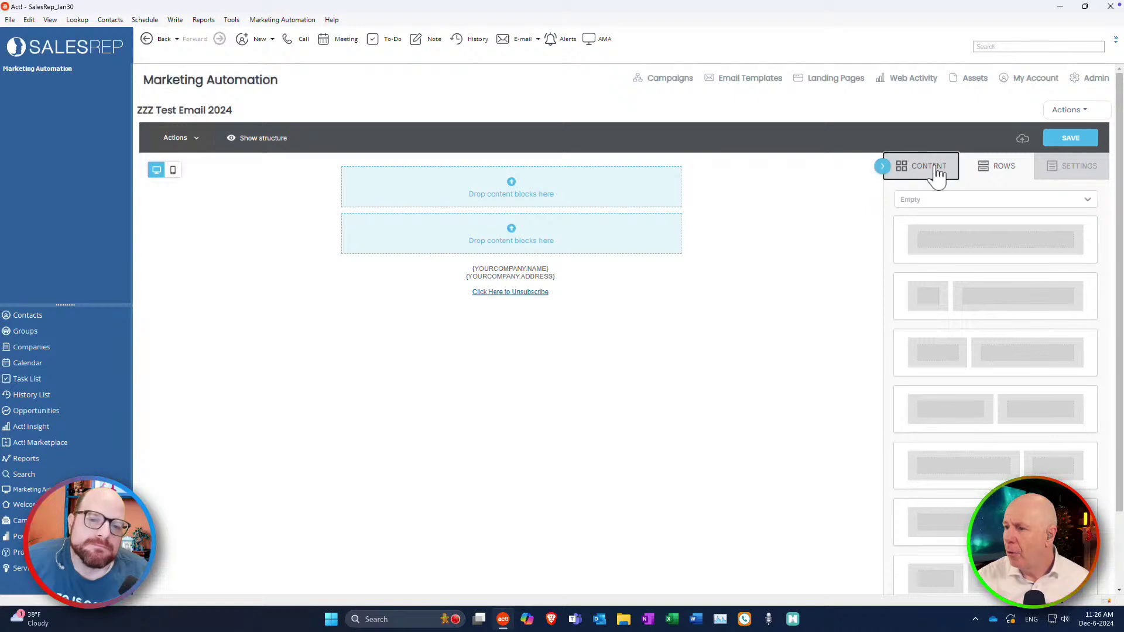
Drop an image block into the top row, then place a Giphy block above the footer.
{"action": "left_click_drag", "start_coordinate": [940, 316], "coordinate": [579, 213]}
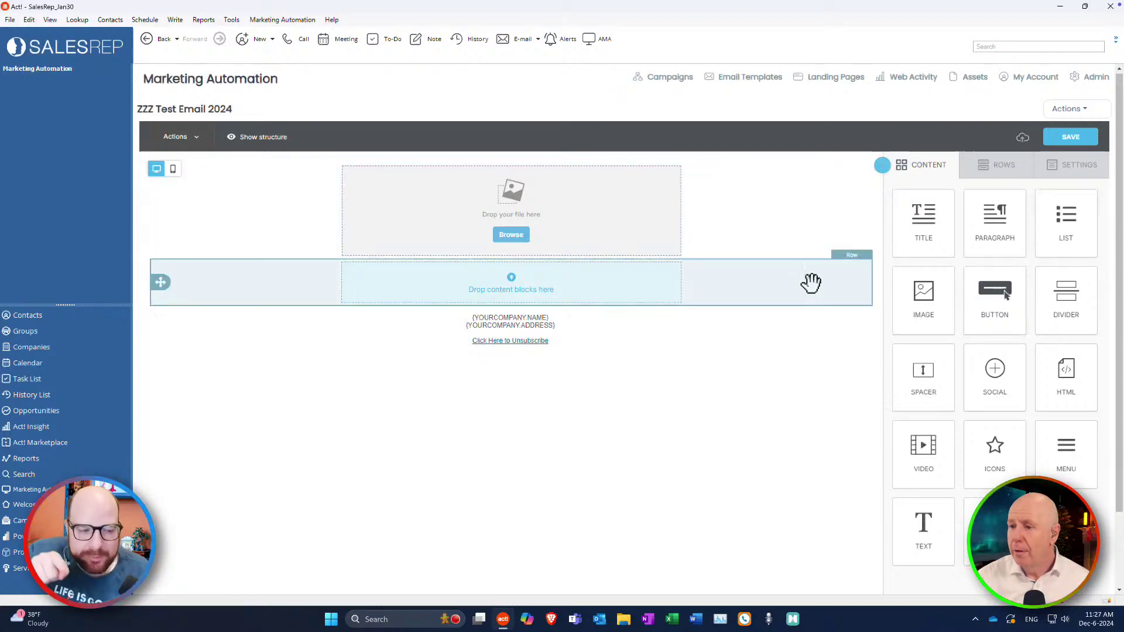
{"action": "left_click", "coordinate": [509, 237]}
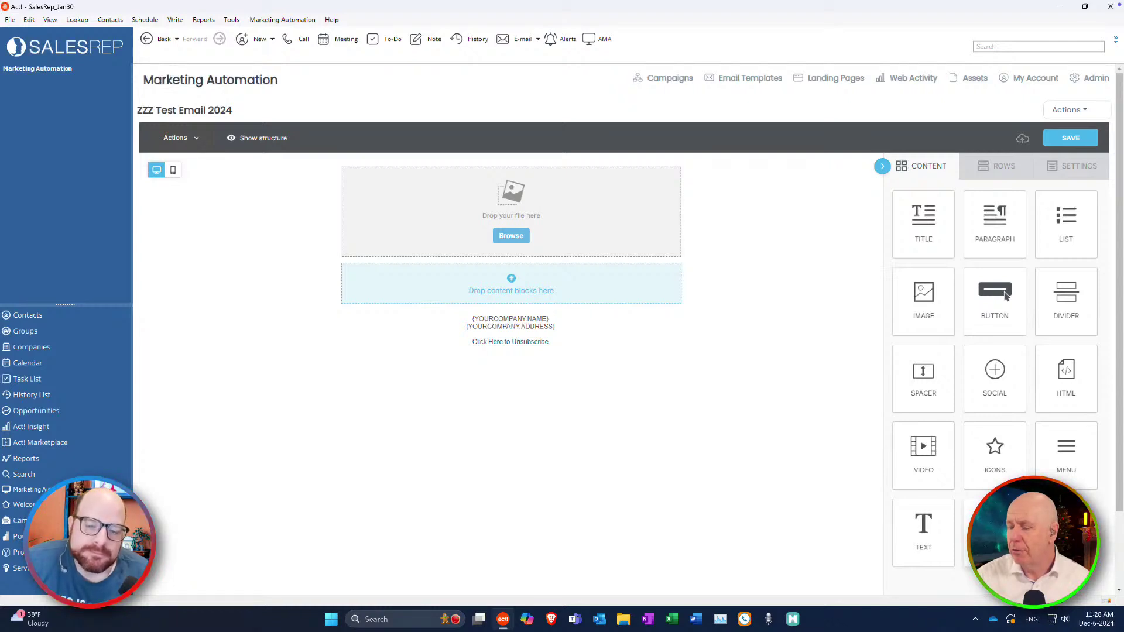
{"action": "left_click_drag", "start_coordinate": [1006, 297], "coordinate": [497, 315]}
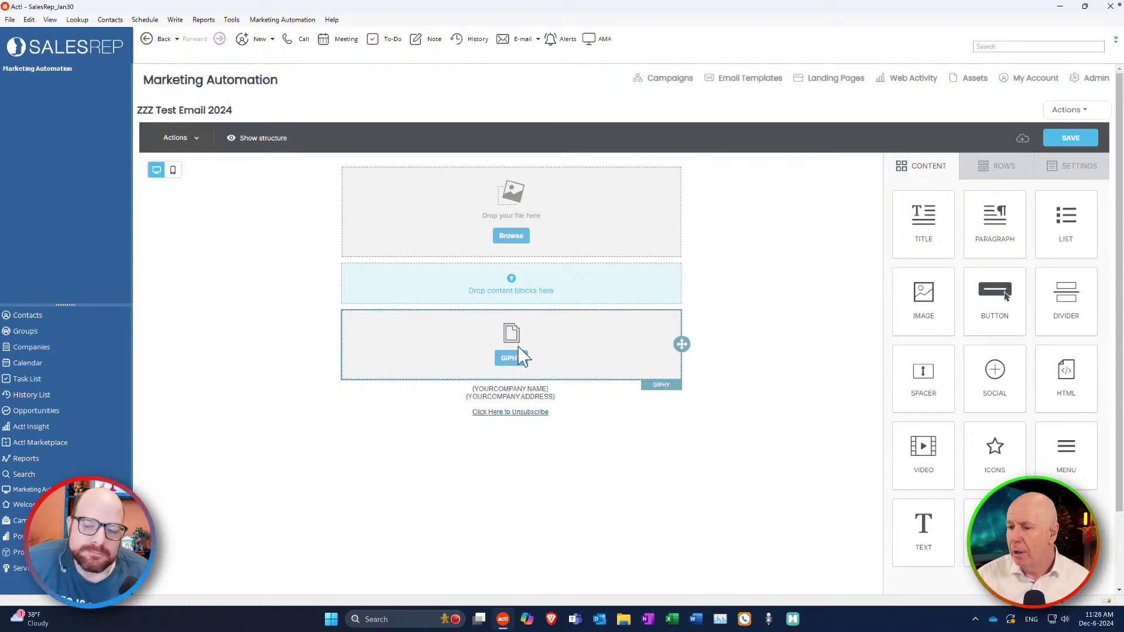
Open the Giphy block's GIF picker and cancel it without choosing a GIF.
{"action": "left_click", "coordinate": [509, 358]}
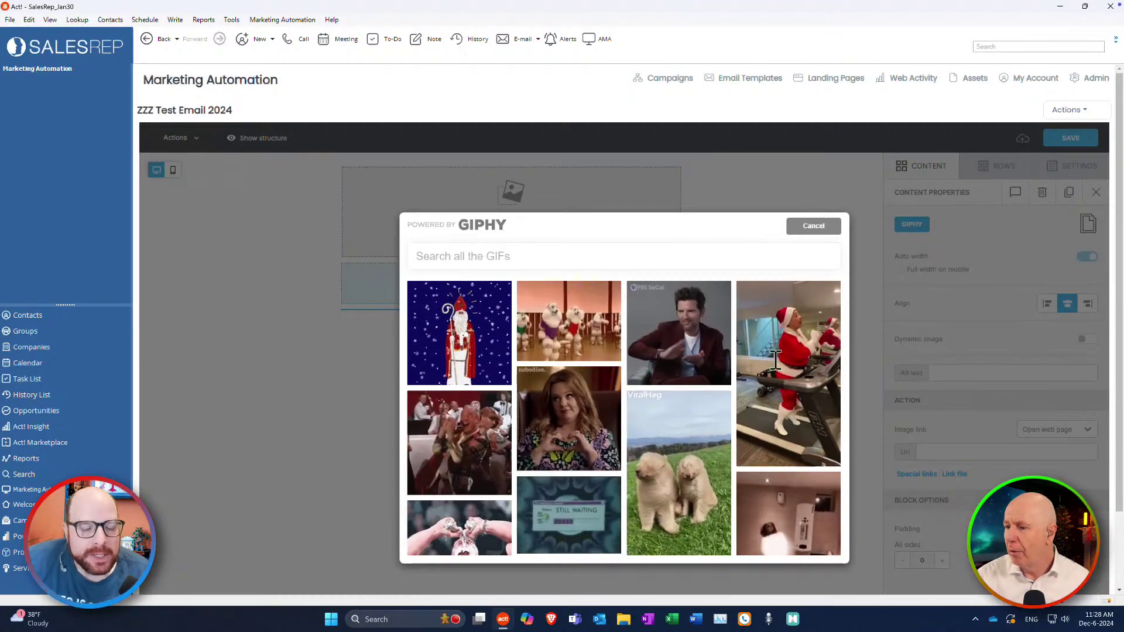
{"action": "left_click", "coordinate": [815, 228]}
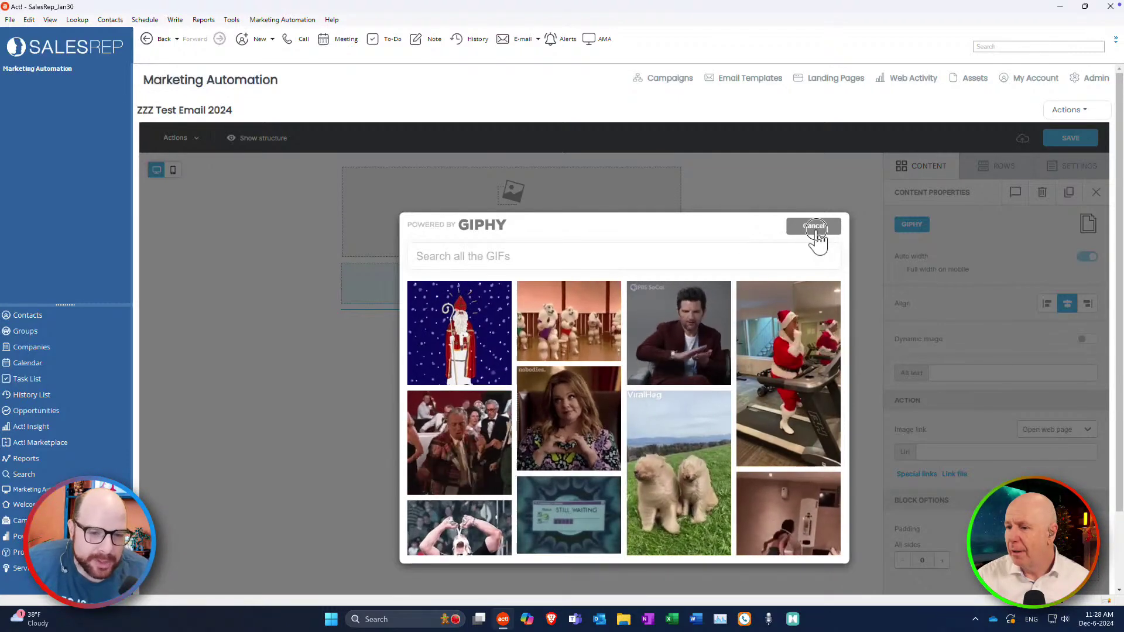
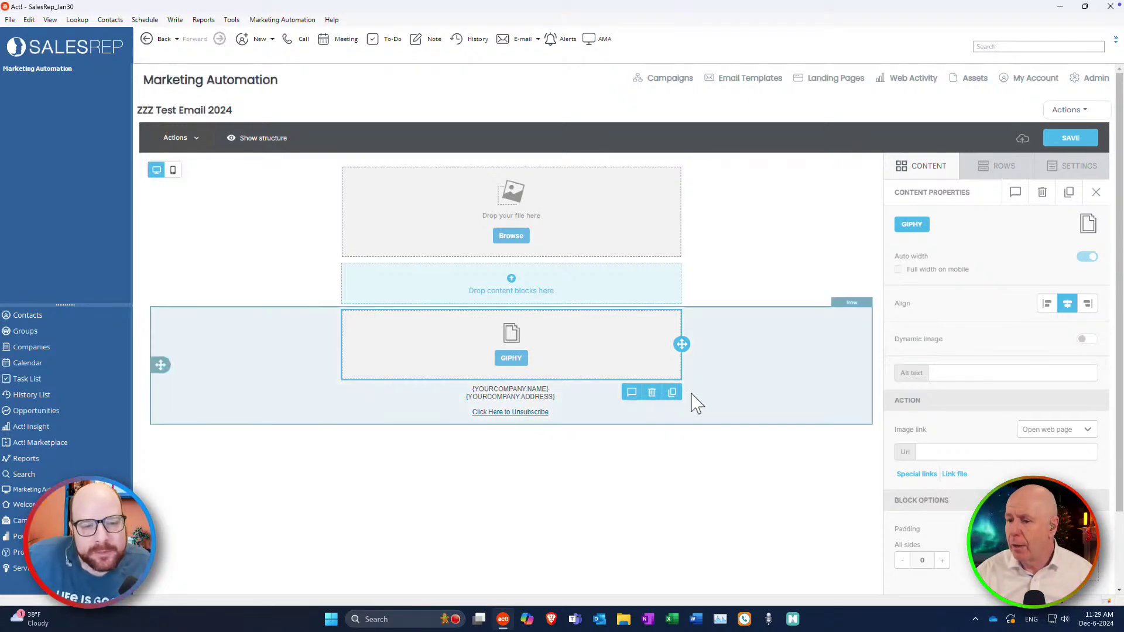
Delete the GIPHY block, leaving only the empty image block above the footer.
{"action": "left_click", "coordinate": [652, 393]}
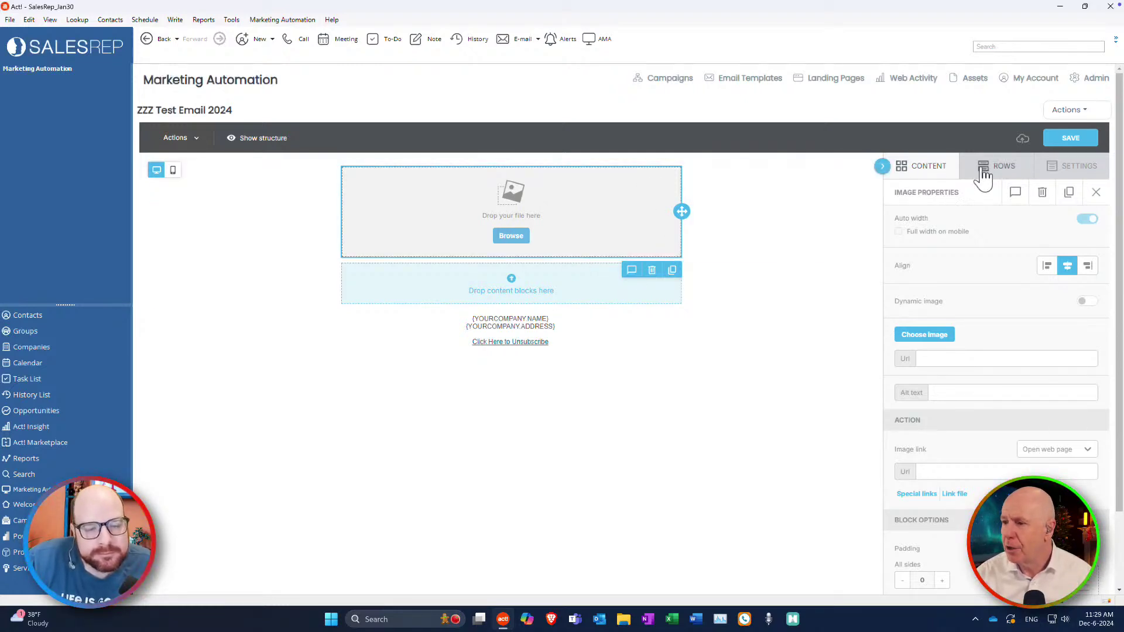
Add a Title block and then a Paragraph block below the image.
{"action": "left_click", "coordinate": [930, 173]}
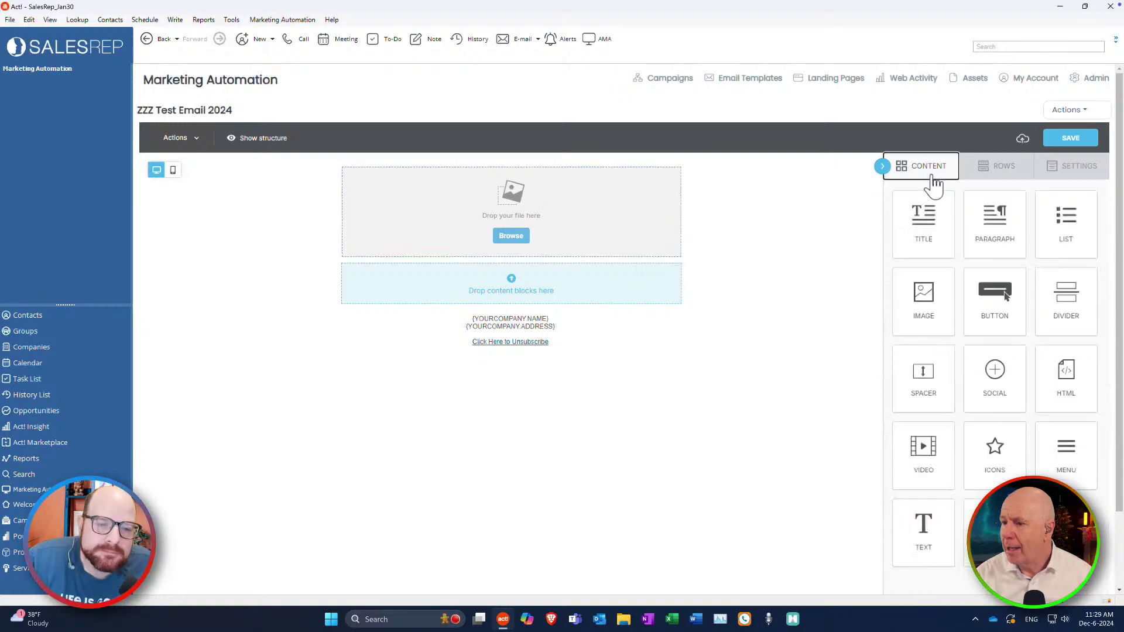
{"action": "left_click_drag", "start_coordinate": [929, 226], "coordinate": [585, 272]}
{"action": "left_click_drag", "start_coordinate": [915, 237], "coordinate": [922, 237]}
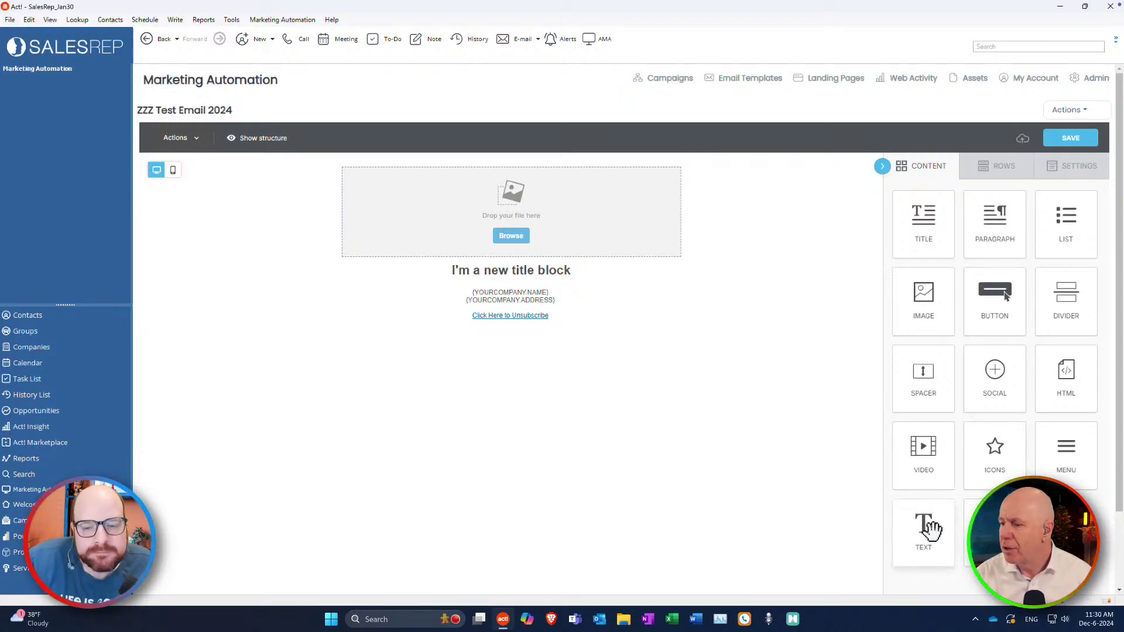
{"action": "left_click_drag", "start_coordinate": [996, 221], "coordinate": [559, 293]}
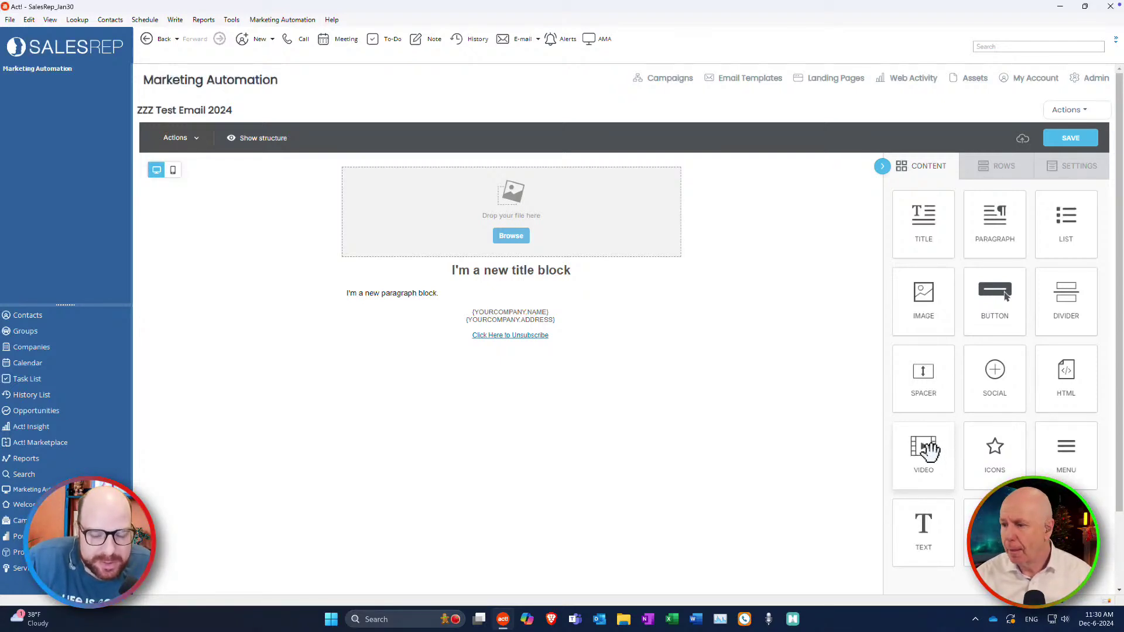
Add a Video block and move it below the paragraph.
{"action": "left_click_drag", "start_coordinate": [928, 450], "coordinate": [536, 285]}
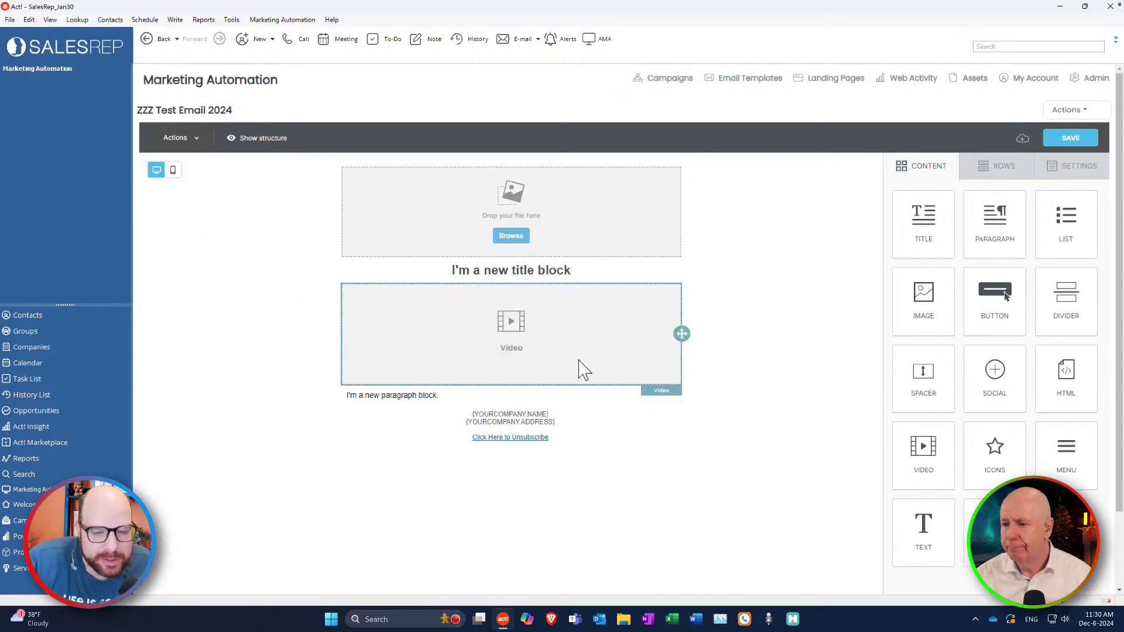
{"action": "left_click", "coordinate": [542, 355]}
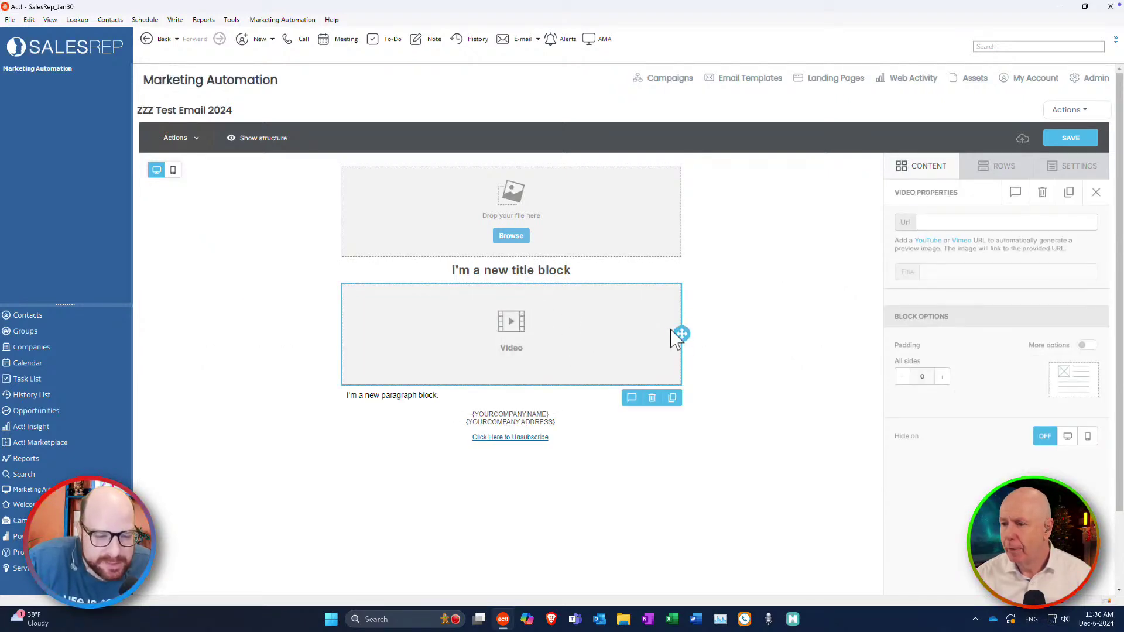
{"action": "left_click_drag", "start_coordinate": [677, 336], "coordinate": [672, 394]}
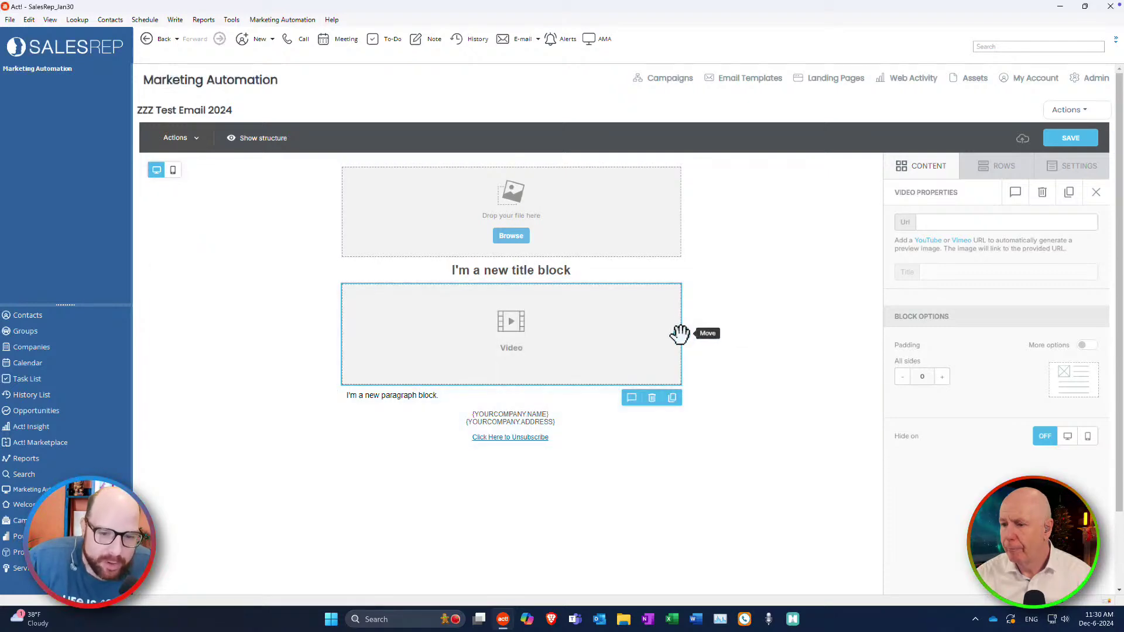
{"action": "left_click_drag", "start_coordinate": [682, 334], "coordinate": [557, 397]}
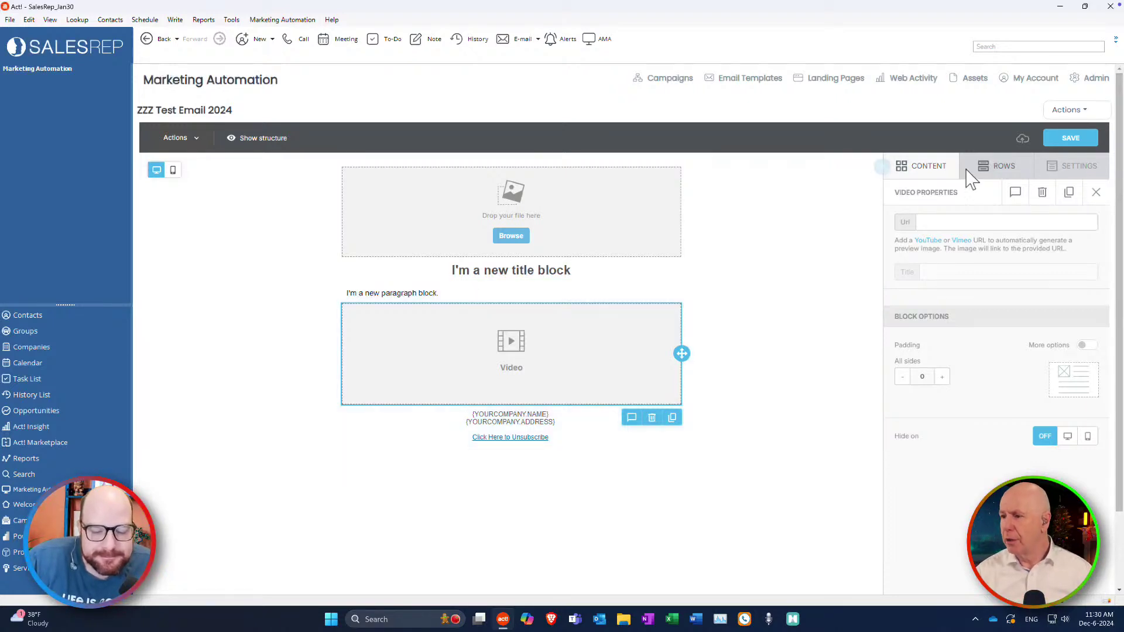
{"action": "left_click", "coordinate": [928, 176]}
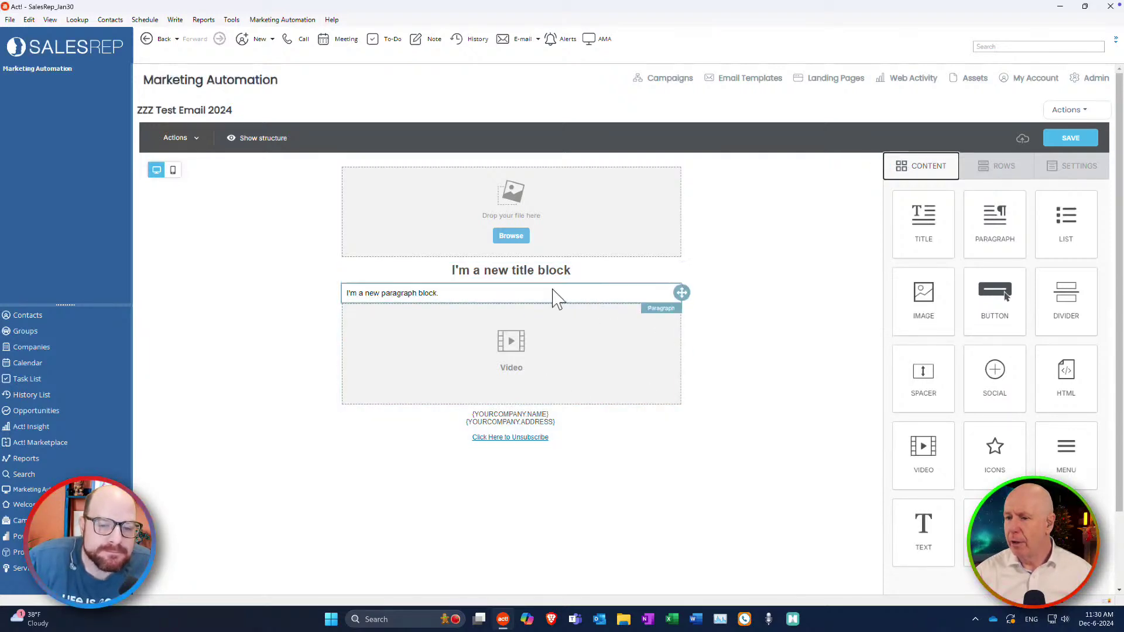
Raise the paragraph block's font size from 14 to 16.
{"action": "left_click", "coordinate": [419, 296]}
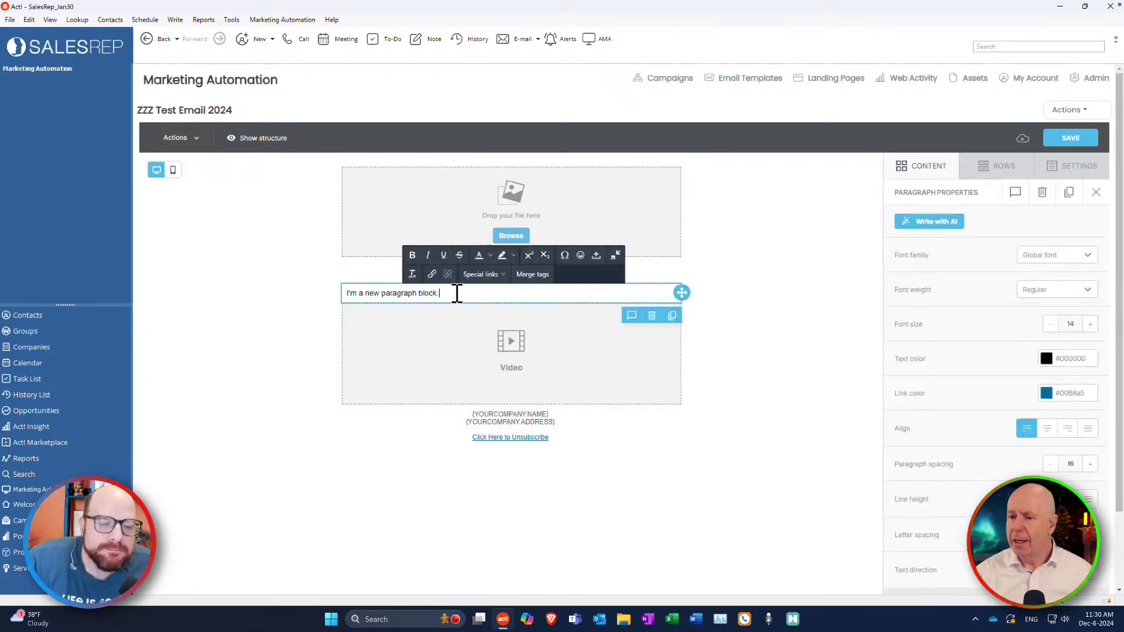
{"action": "left_click_drag", "start_coordinate": [455, 293], "coordinate": [350, 291]}
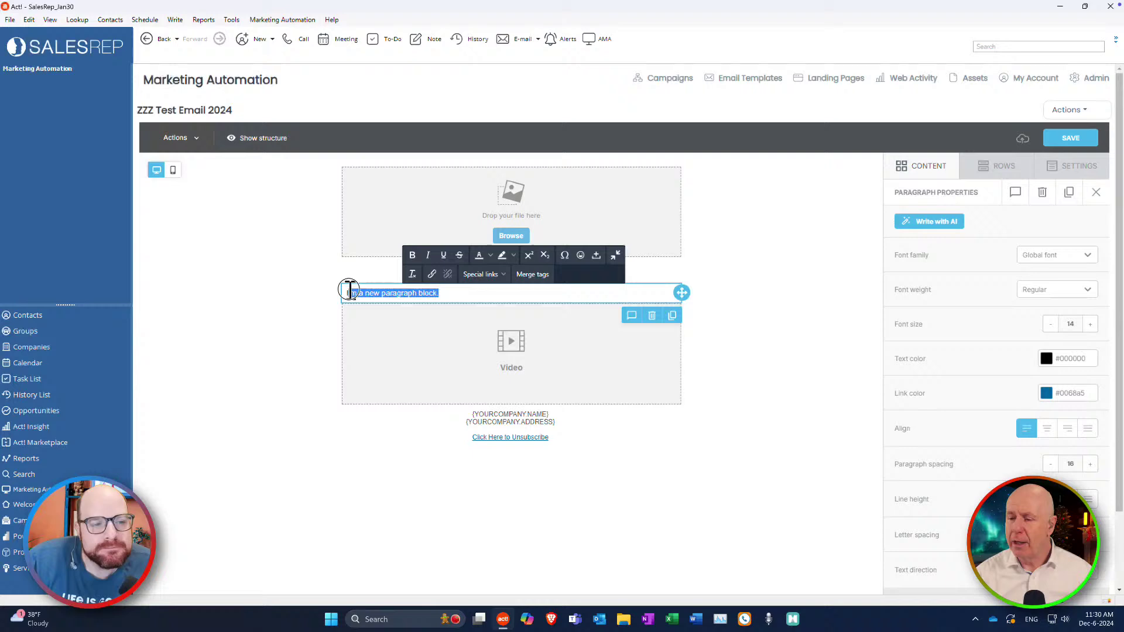
{"action": "left_click", "coordinate": [452, 295]}
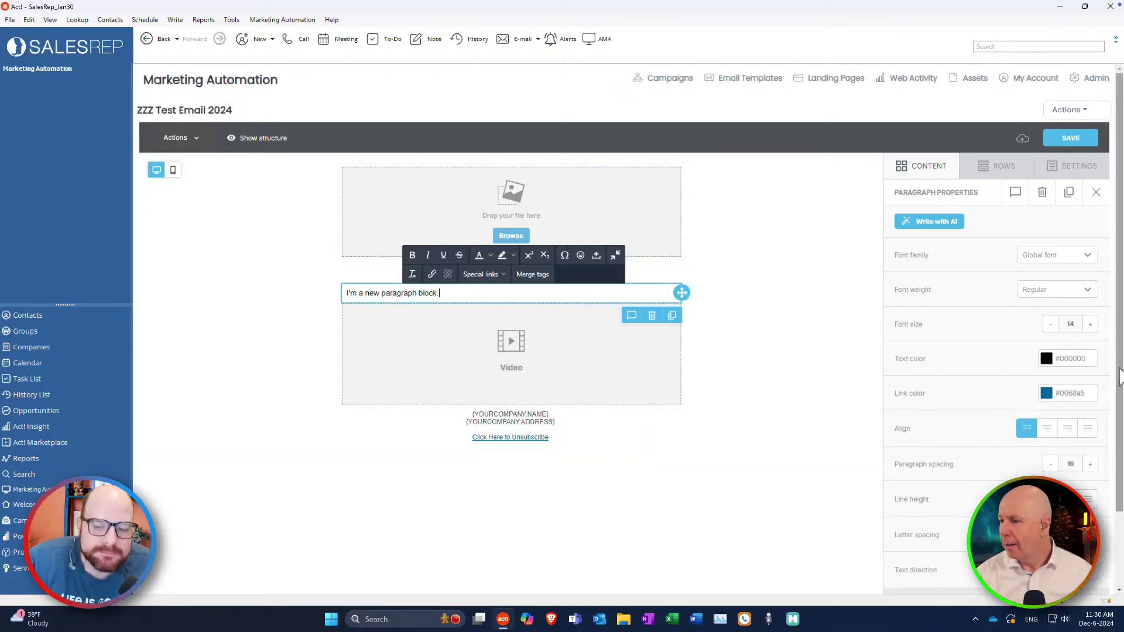
{"action": "left_click", "coordinate": [1091, 324]}
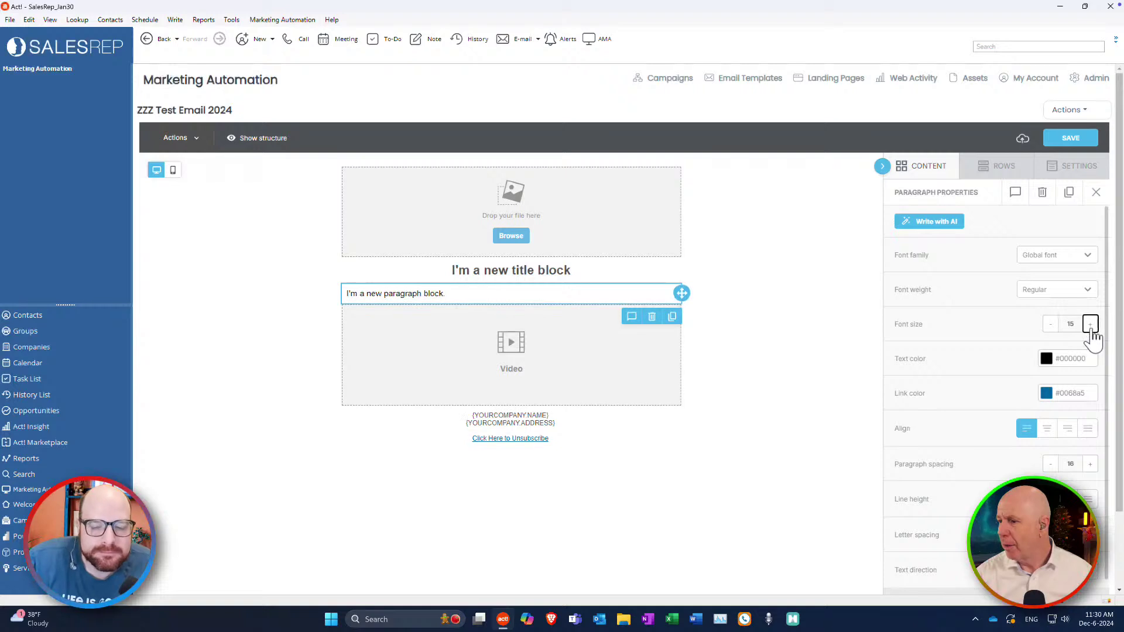
{"action": "left_click", "coordinate": [1090, 324]}
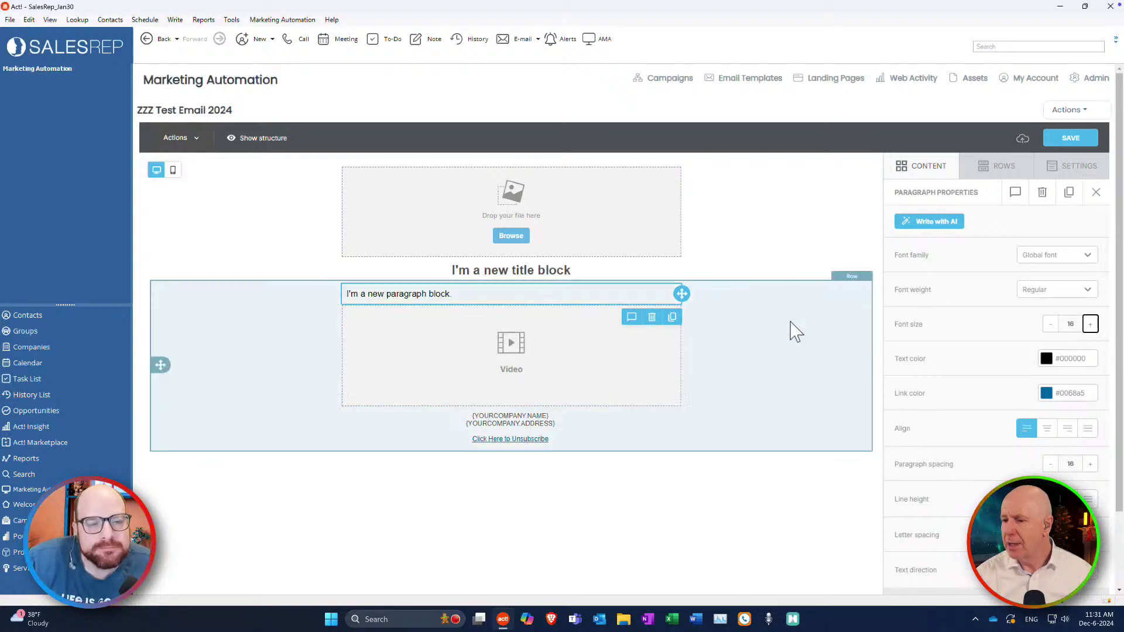
{"action": "left_click", "coordinate": [928, 167]}
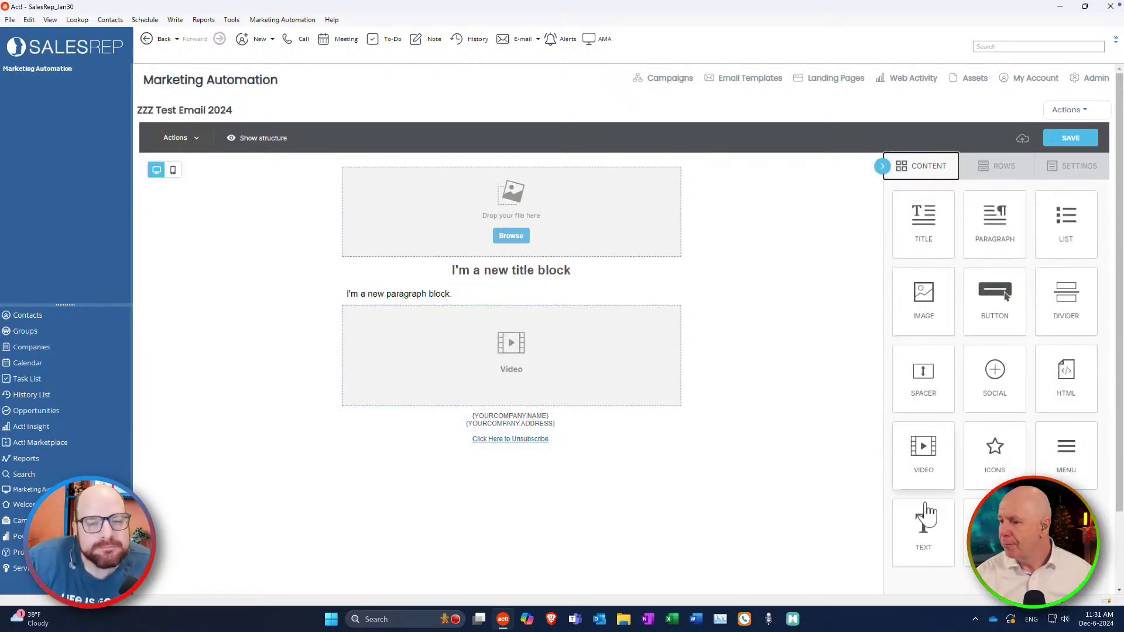
Add a Text block under the video and make its sentence black.
{"action": "left_click_drag", "start_coordinate": [927, 524], "coordinate": [516, 395]}
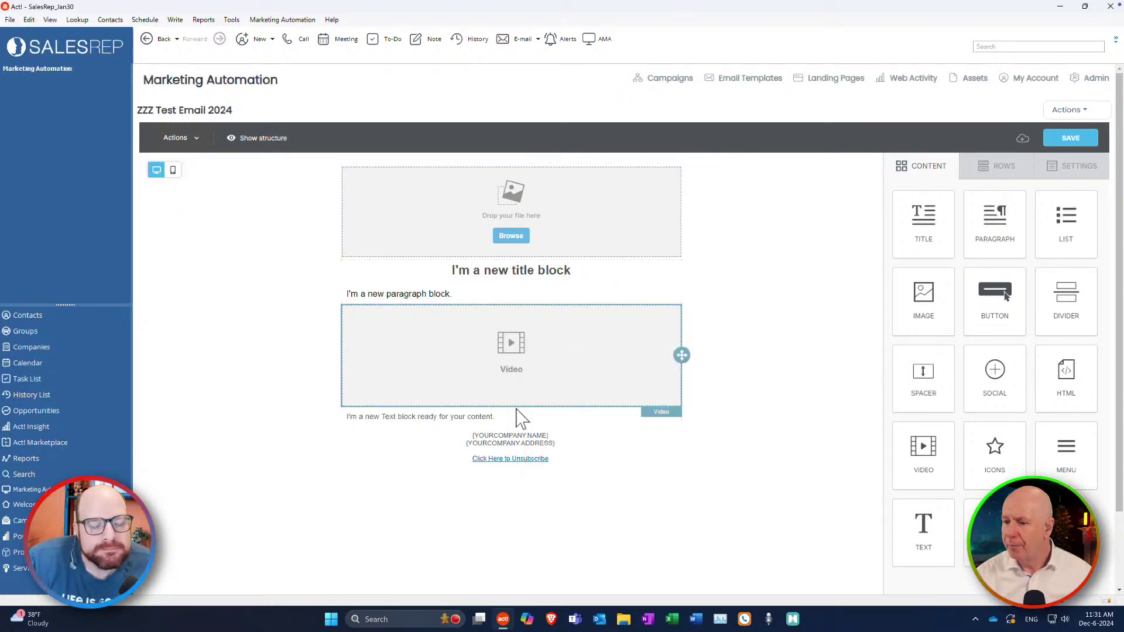
{"action": "left_click", "coordinate": [445, 418]}
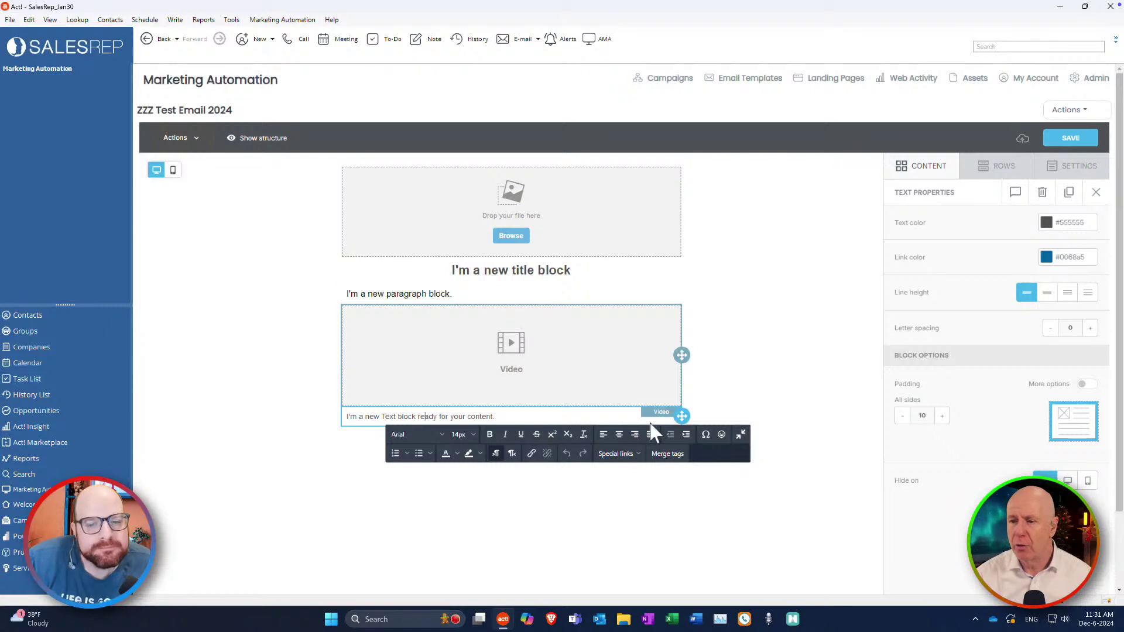
{"action": "left_click", "coordinate": [516, 416]}
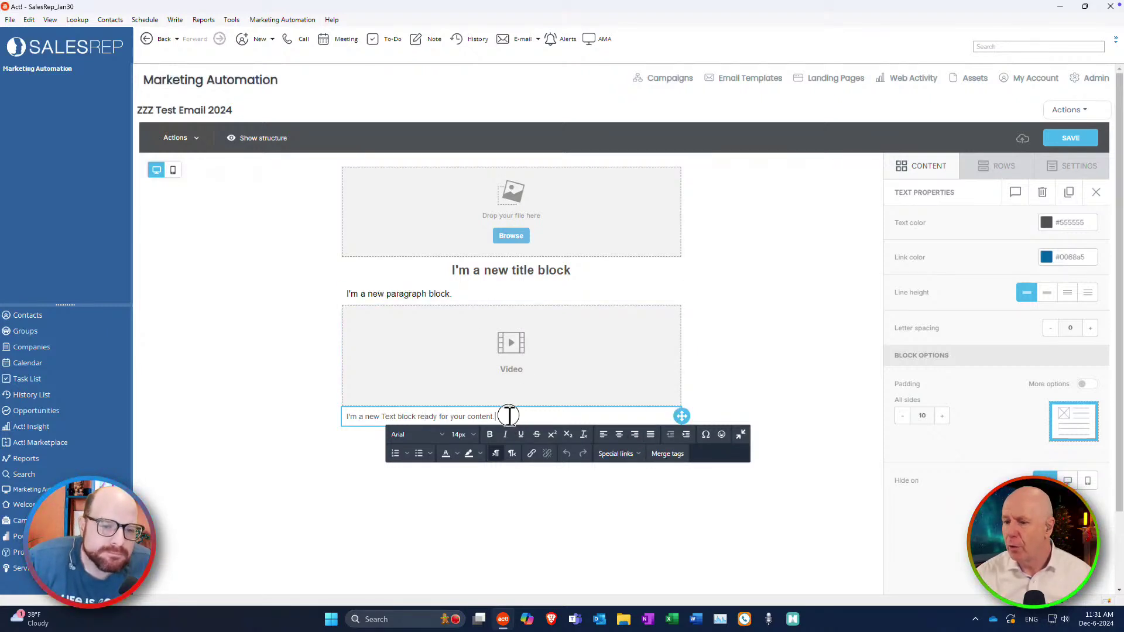
{"action": "left_click_drag", "start_coordinate": [509, 416], "coordinate": [343, 416]}
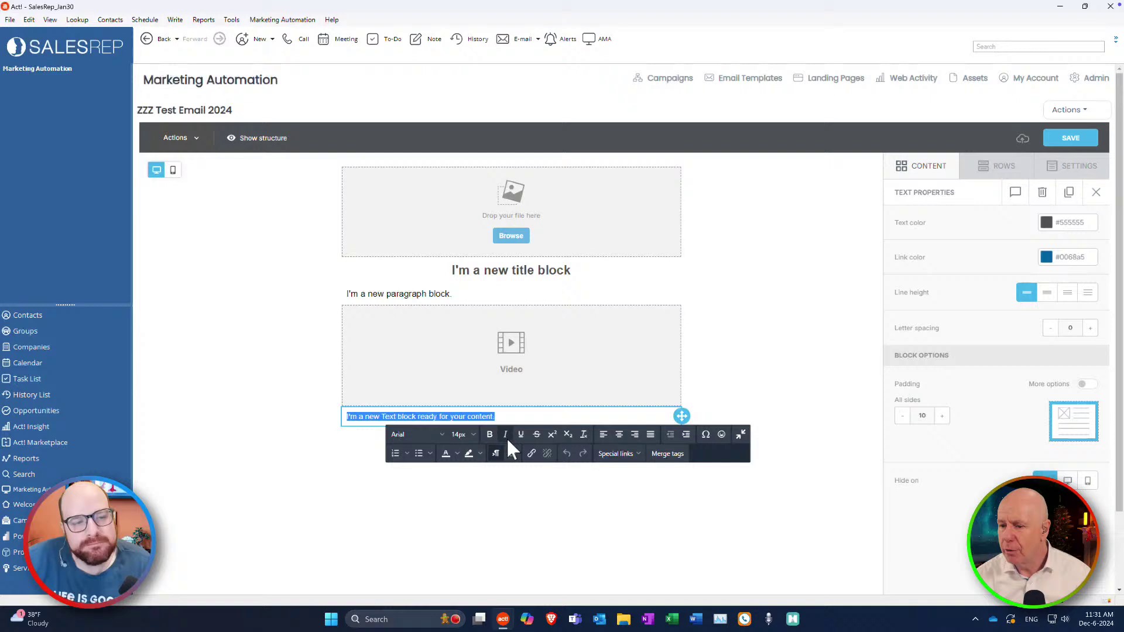
{"action": "left_click", "coordinate": [457, 454]}
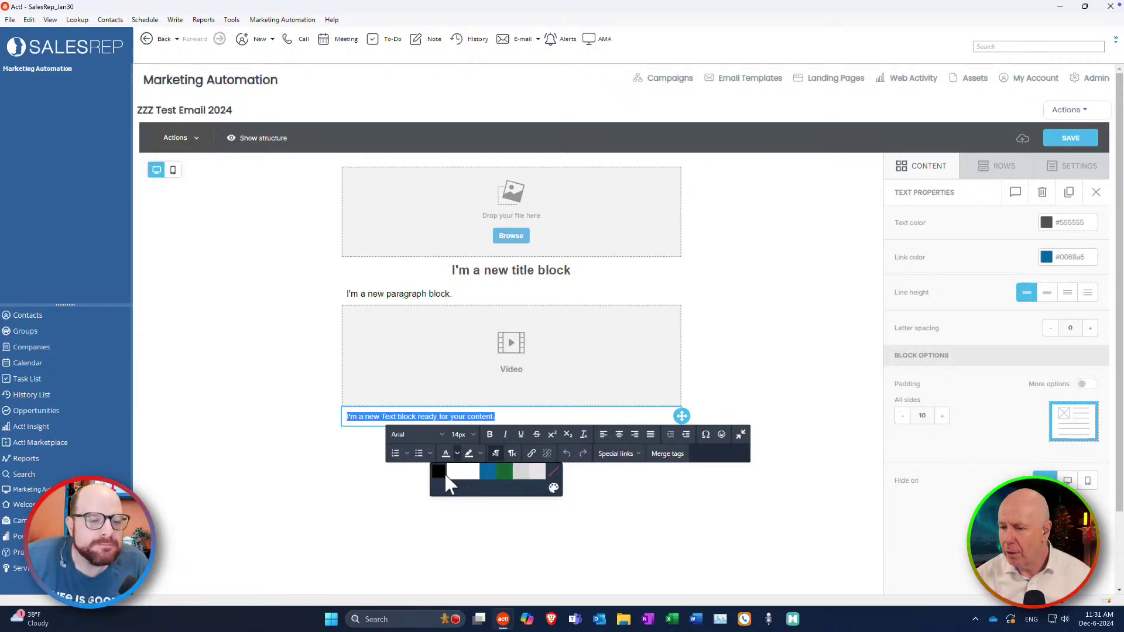
{"action": "left_click", "coordinate": [442, 473]}
{"action": "left_click", "coordinate": [527, 419]}
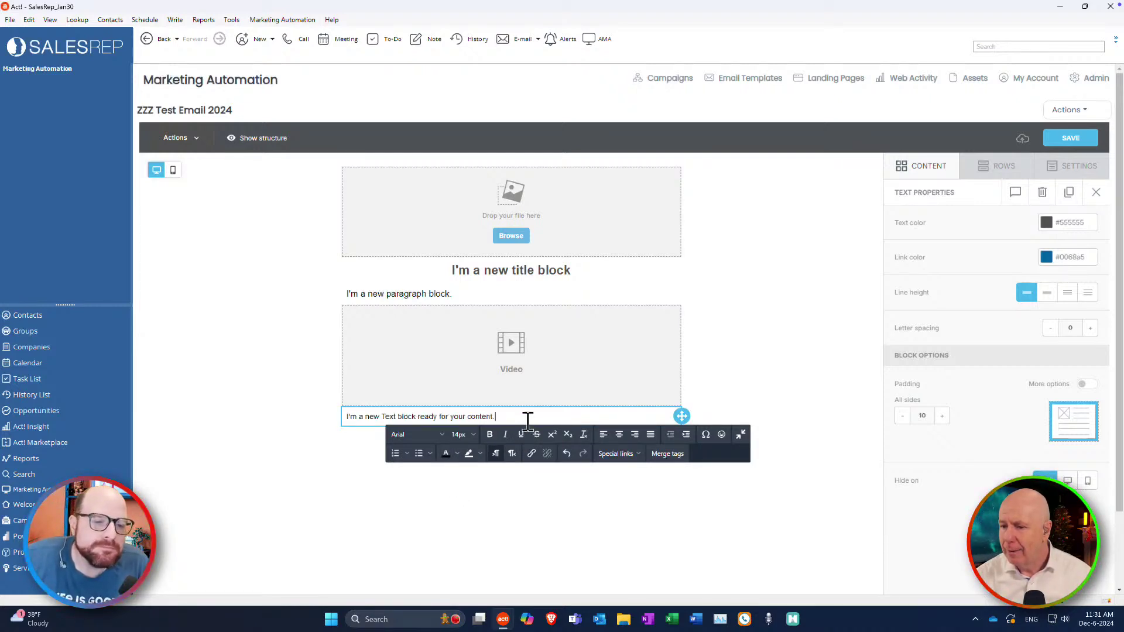
Set the text block's sentence to 16px.
{"action": "left_click_drag", "start_coordinate": [511, 417], "coordinate": [339, 419]}
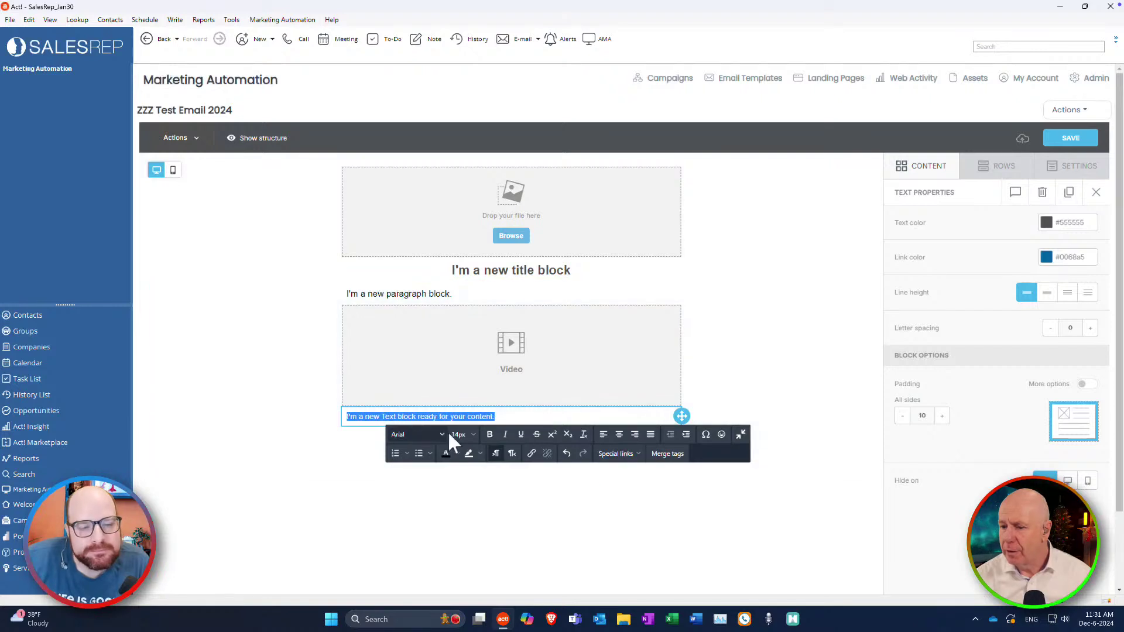
{"action": "left_click", "coordinate": [471, 435]}
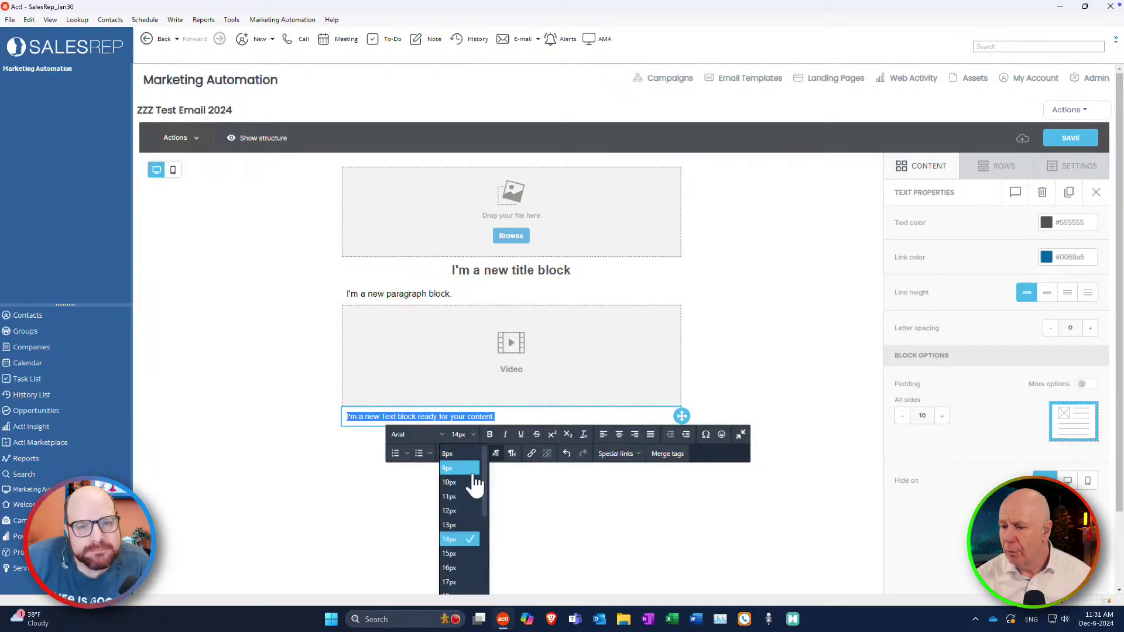
{"action": "left_click", "coordinate": [459, 568]}
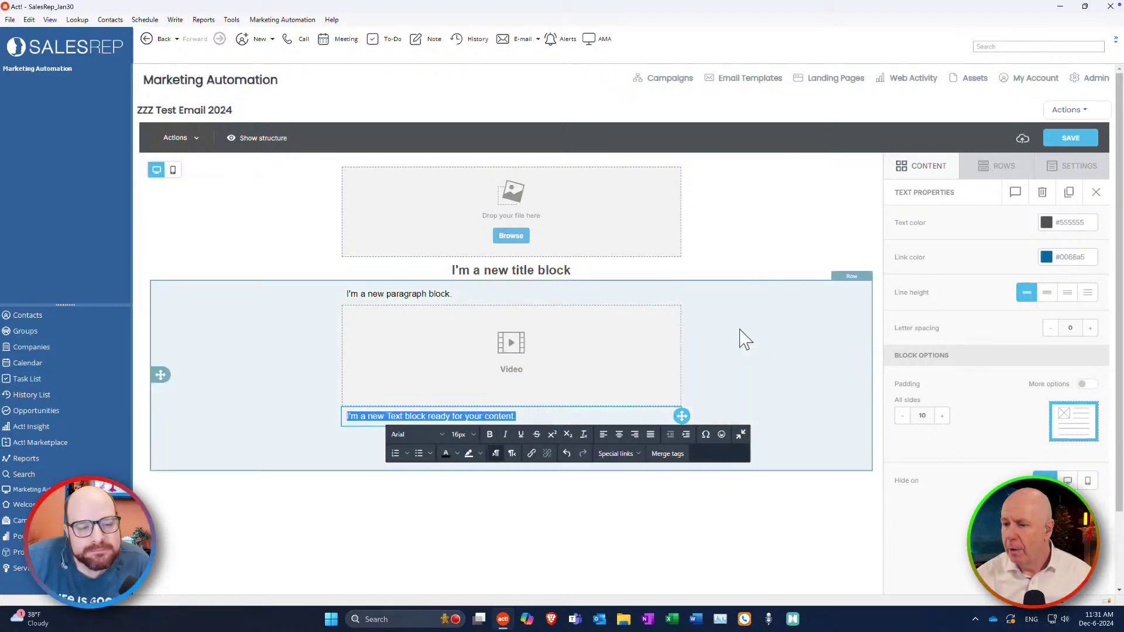
{"action": "left_click", "coordinate": [779, 344]}
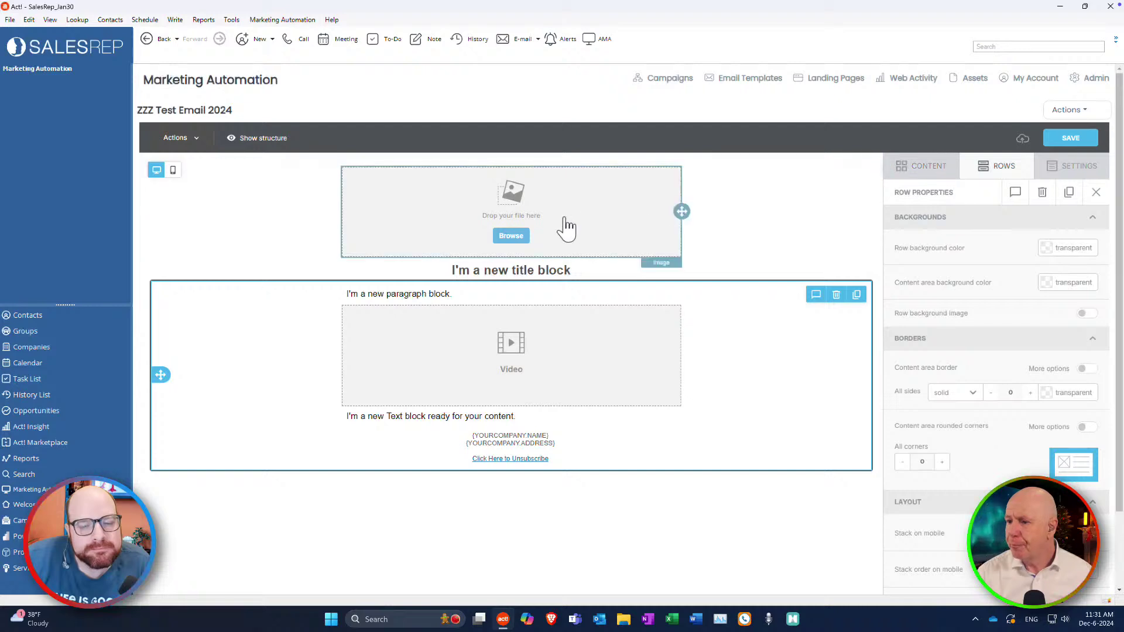
Search the free stock photos for 'christmas' from the image block.
{"action": "left_click", "coordinate": [515, 236]}
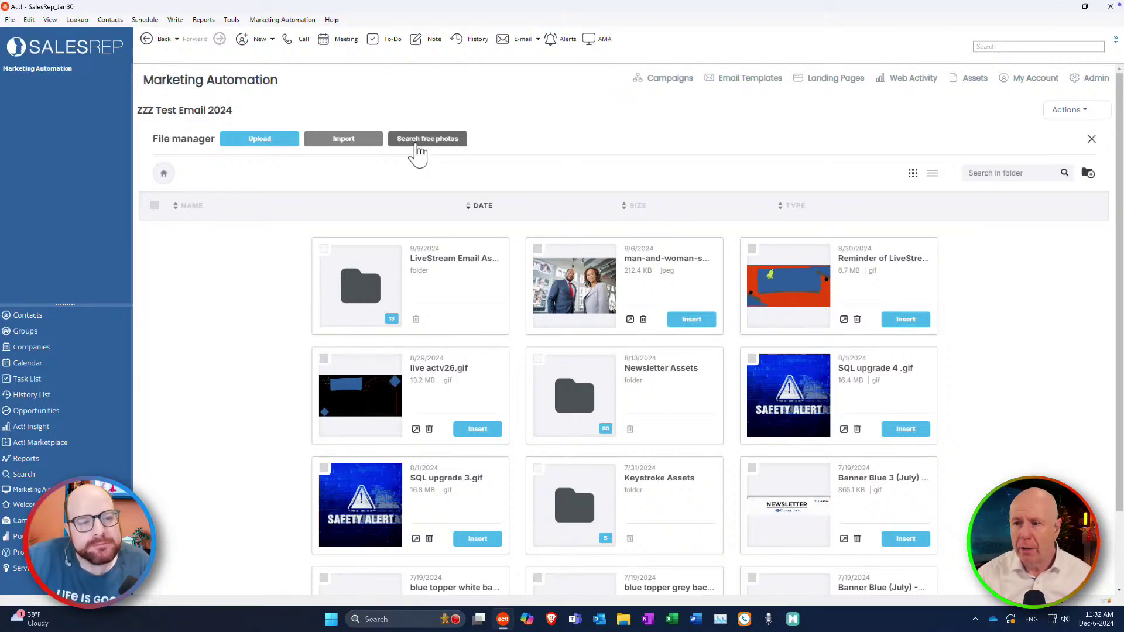
{"action": "left_click", "coordinate": [455, 144]}
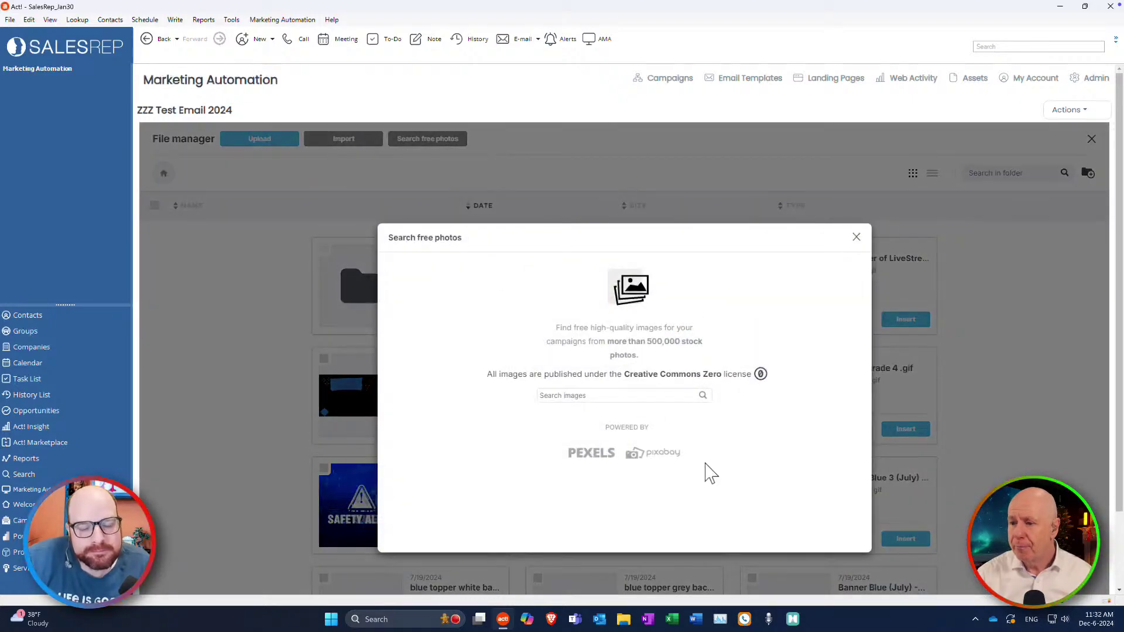
{"action": "left_click", "coordinate": [594, 398]}
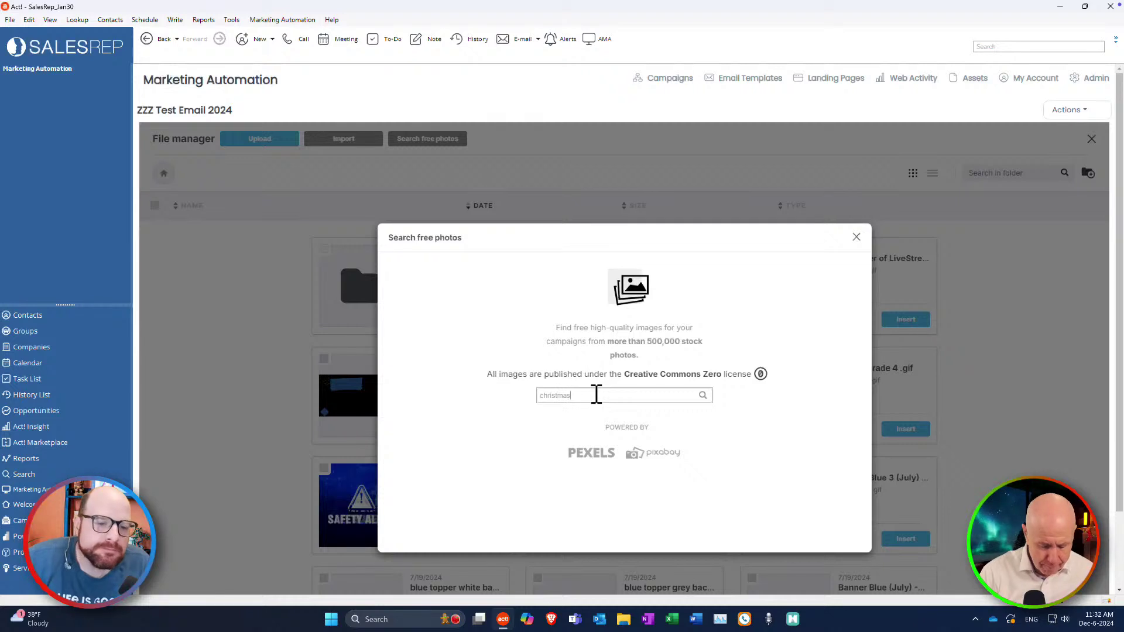
{"action": "key", "text": "Return"}
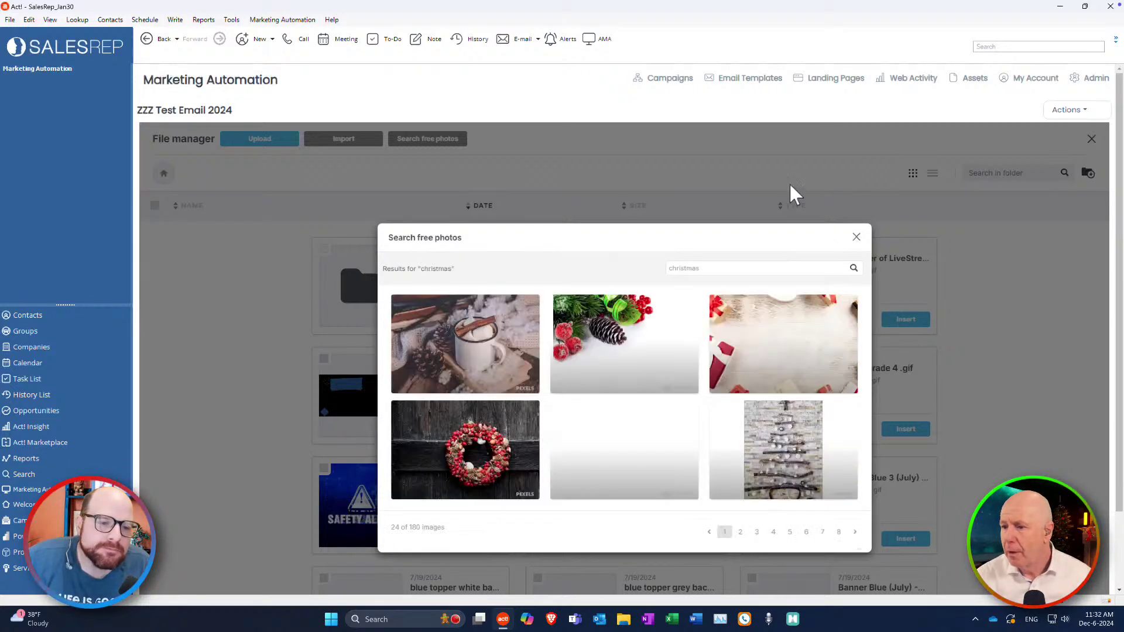
{"action": "left_click_drag", "start_coordinate": [731, 241], "coordinate": [824, 144]}
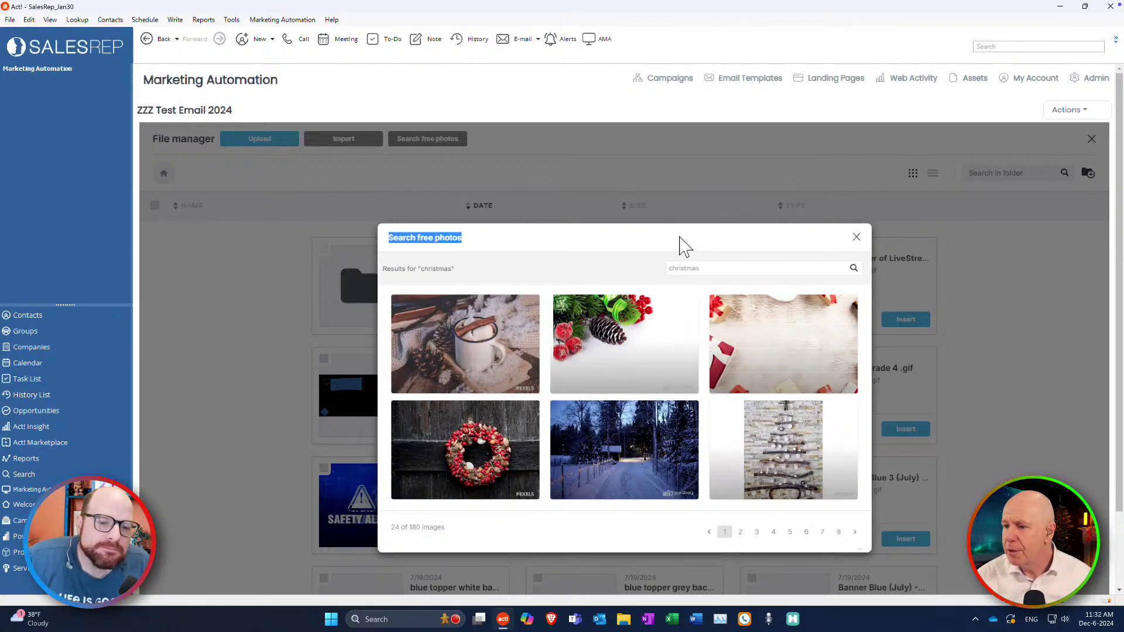
{"action": "mouse_move", "coordinate": [834, 462]}
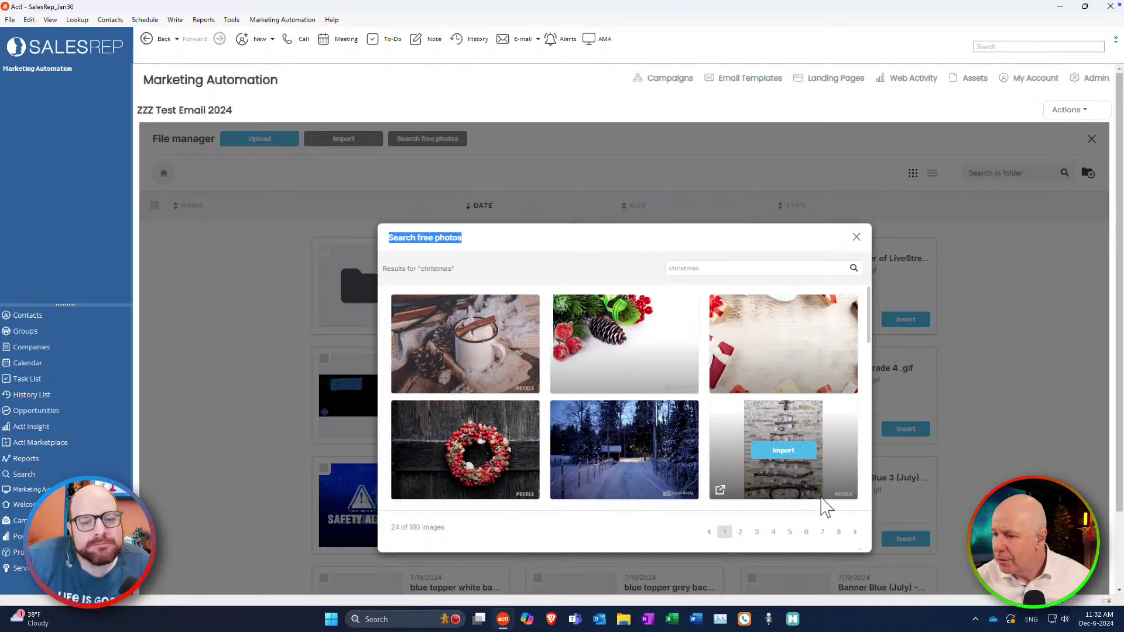
Import the snowman porch photo from page 2 and insert it into the email.
{"action": "left_click", "coordinate": [741, 533]}
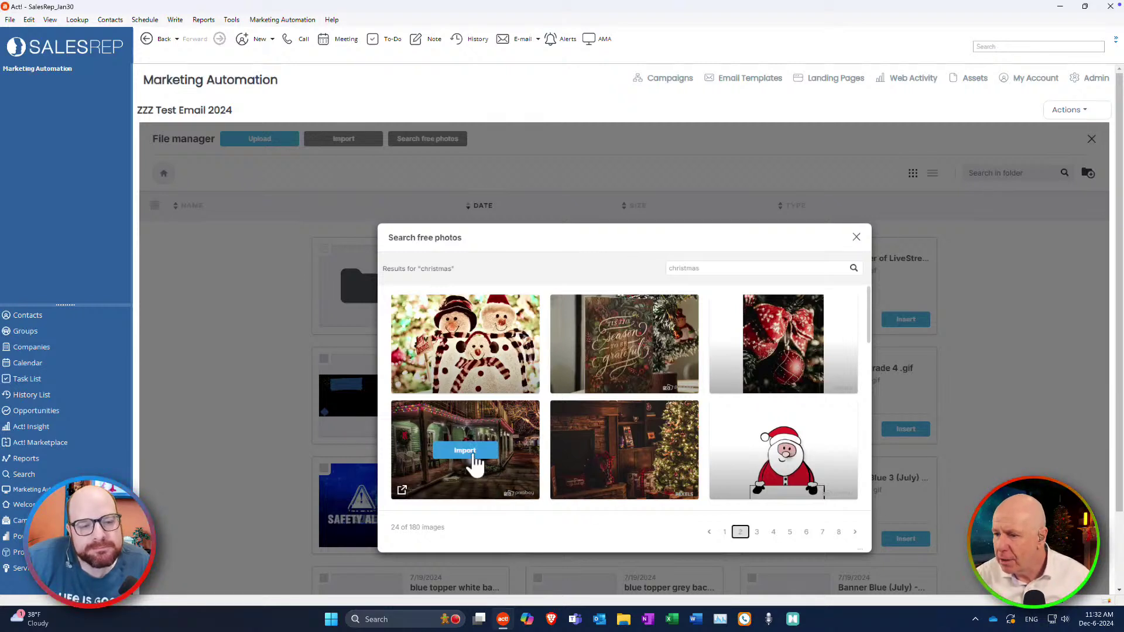
{"action": "left_click", "coordinate": [474, 452]}
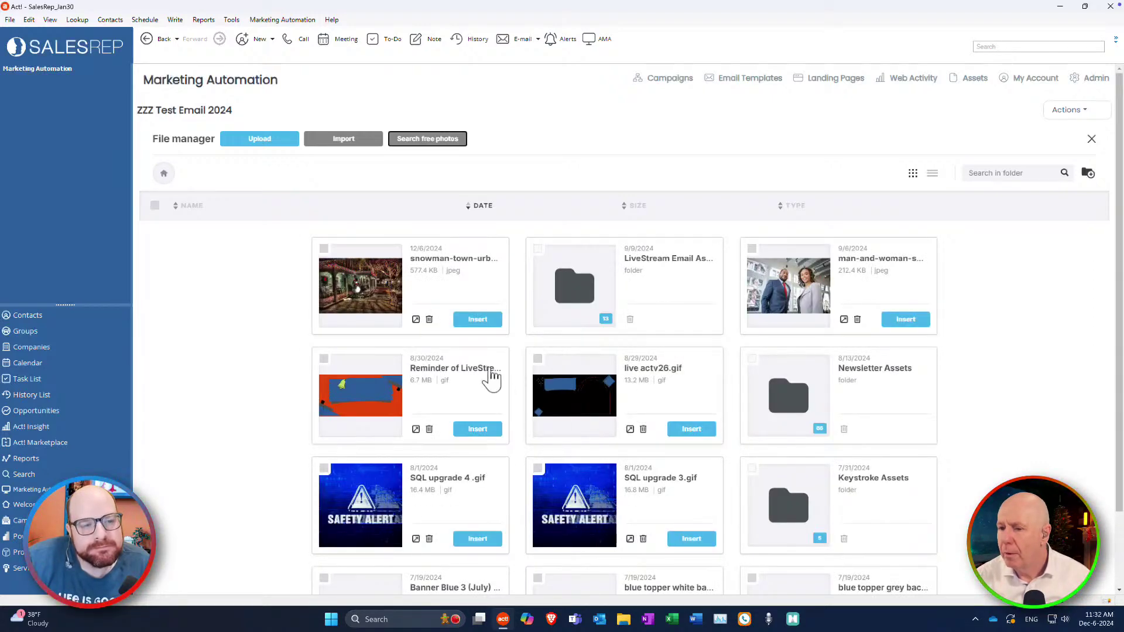
{"action": "left_click", "coordinate": [478, 321]}
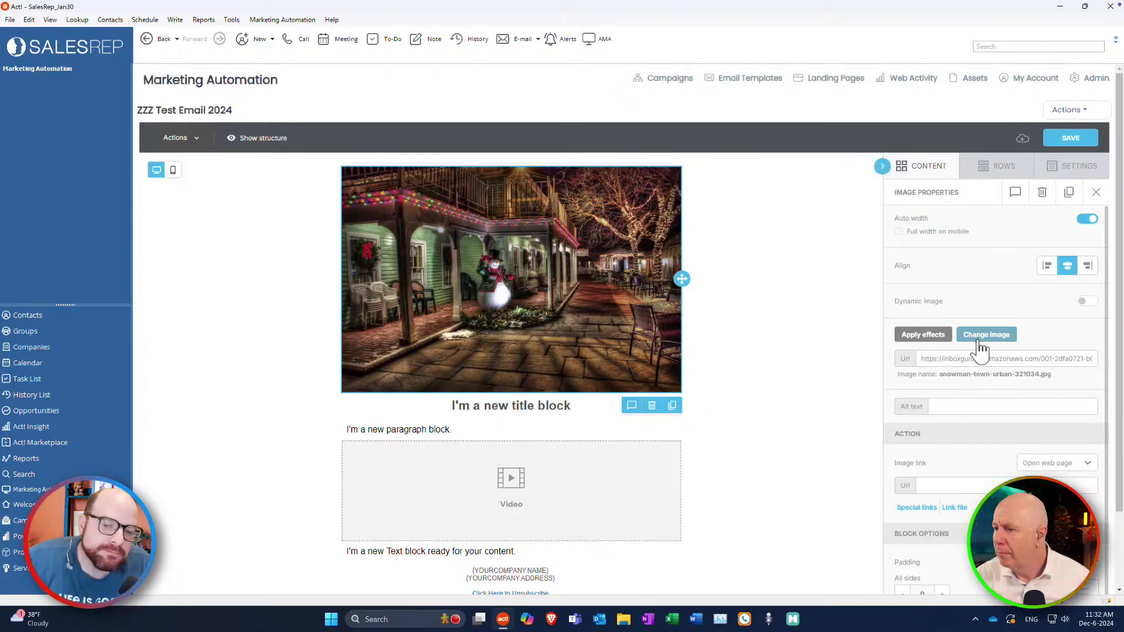
Crop the top and bottom off the snowman photo and save the edit.
{"action": "left_click", "coordinate": [931, 337]}
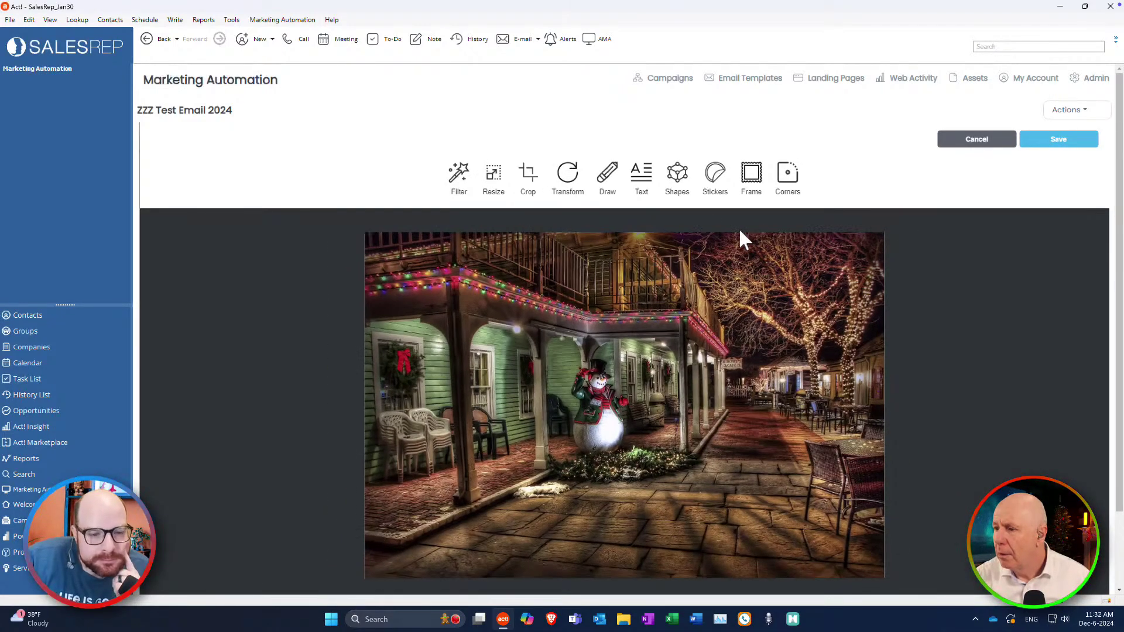
{"action": "left_click", "coordinate": [528, 186]}
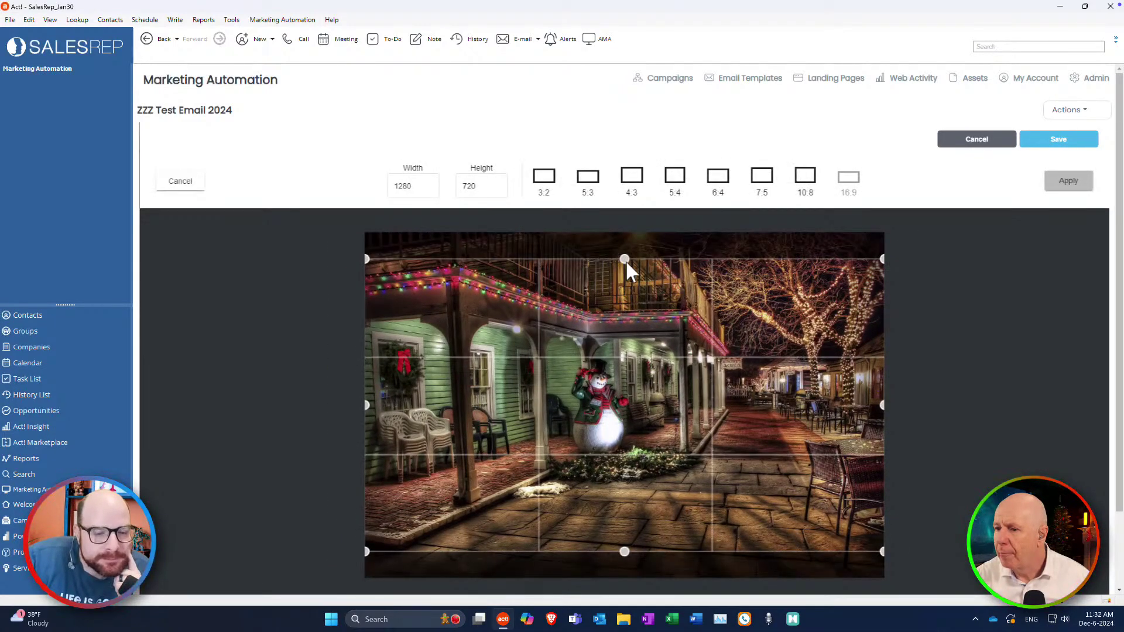
{"action": "left_click_drag", "start_coordinate": [625, 259], "coordinate": [625, 330]}
{"action": "left_click_drag", "start_coordinate": [624, 551], "coordinate": [625, 492]}
{"action": "left_click", "coordinate": [1070, 109]}
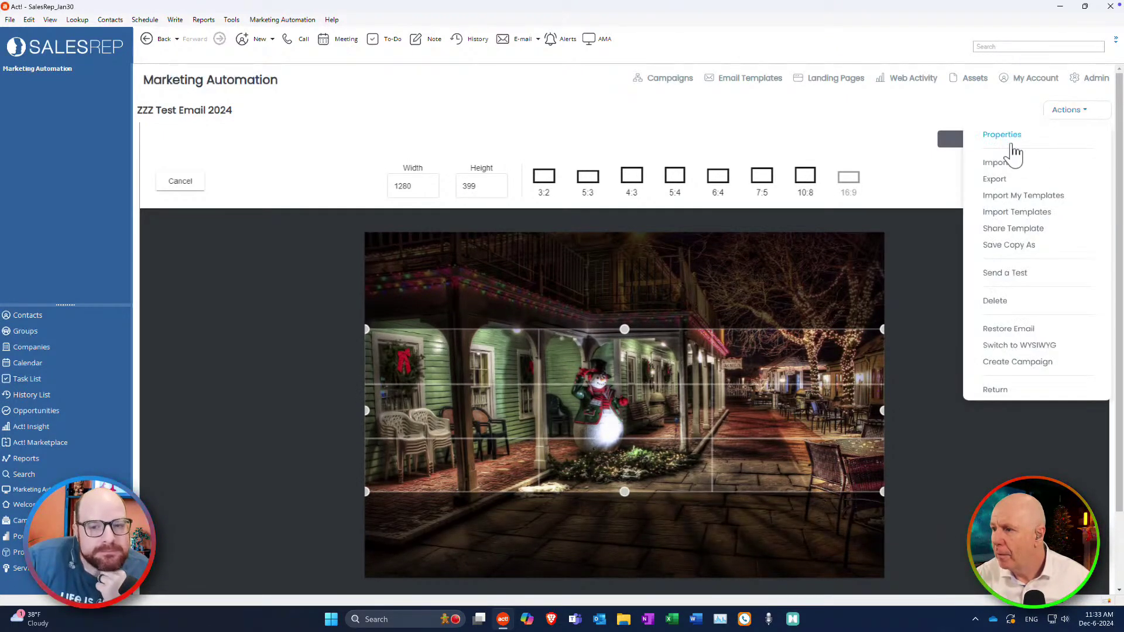
{"action": "left_click", "coordinate": [1053, 143]}
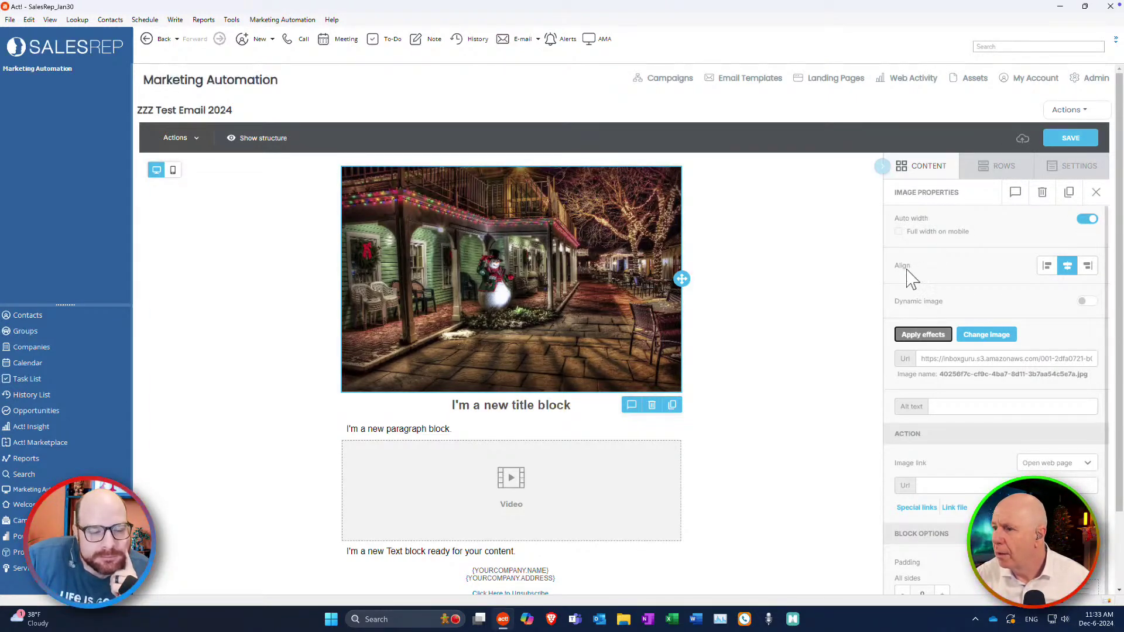
Crop the photo further to a wide 1280×373 banner, apply and save.
{"action": "left_click", "coordinate": [934, 337]}
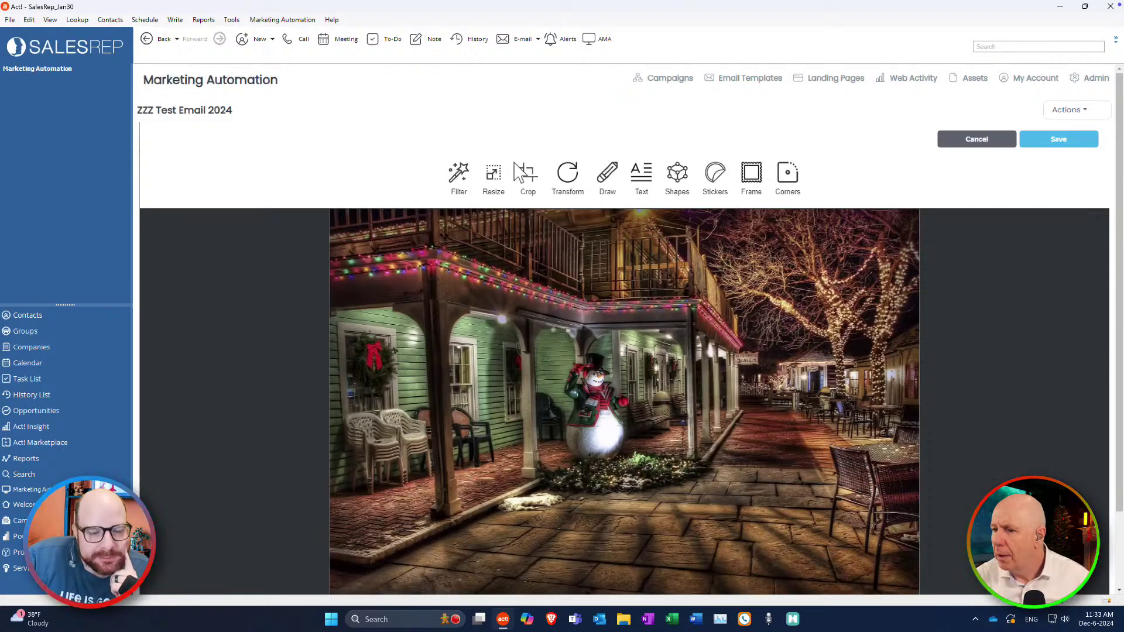
{"action": "left_click", "coordinate": [529, 178]}
{"action": "left_click_drag", "start_coordinate": [626, 240], "coordinate": [609, 340]}
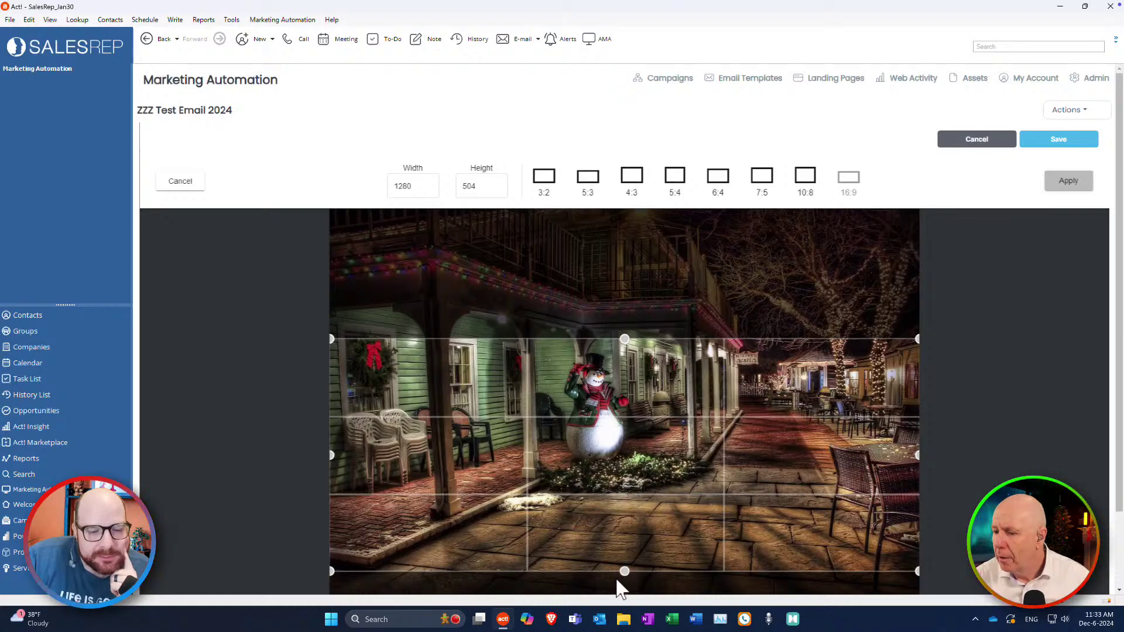
{"action": "left_click_drag", "start_coordinate": [625, 571], "coordinate": [622, 511]}
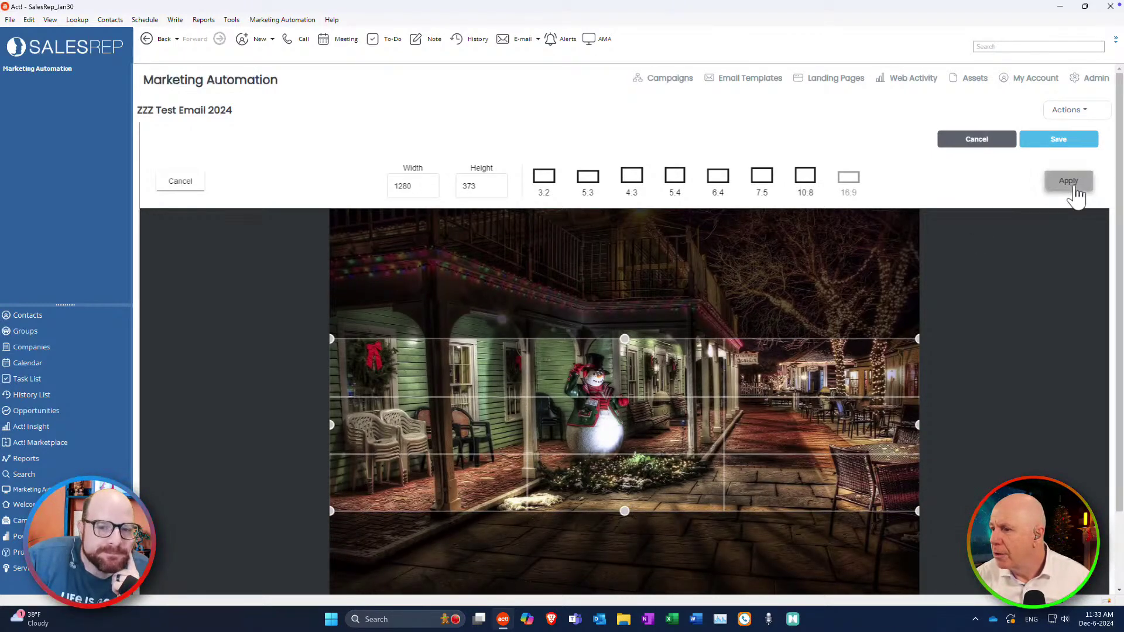
{"action": "left_click", "coordinate": [1077, 189]}
{"action": "left_click", "coordinate": [1051, 141]}
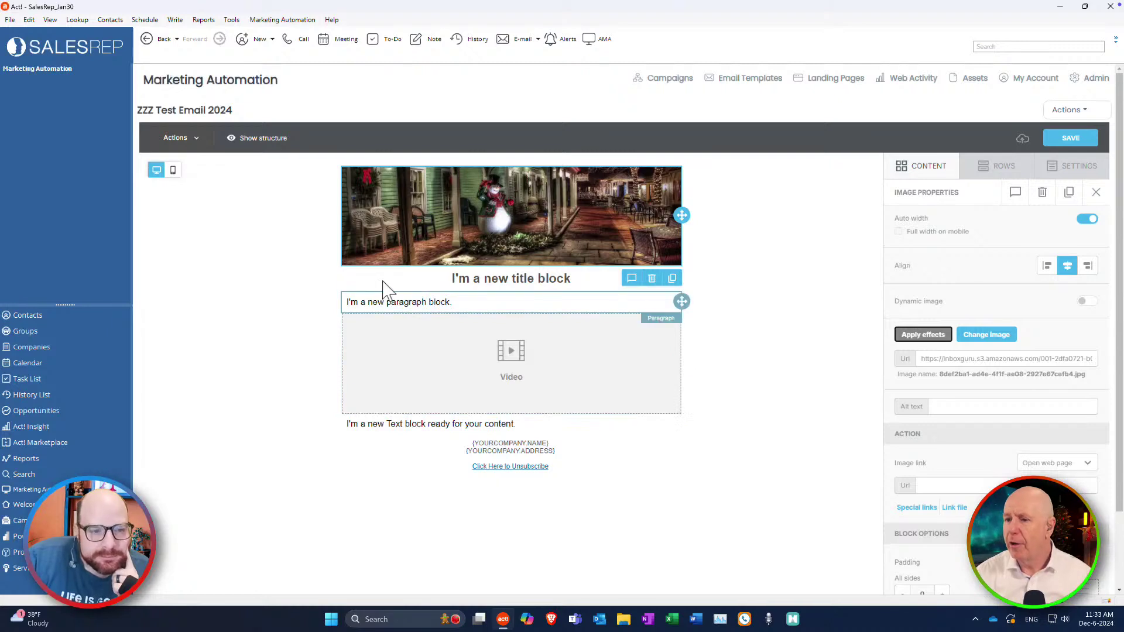
Select the video block and put the cursor in its empty Url field.
{"action": "left_click", "coordinate": [521, 279]}
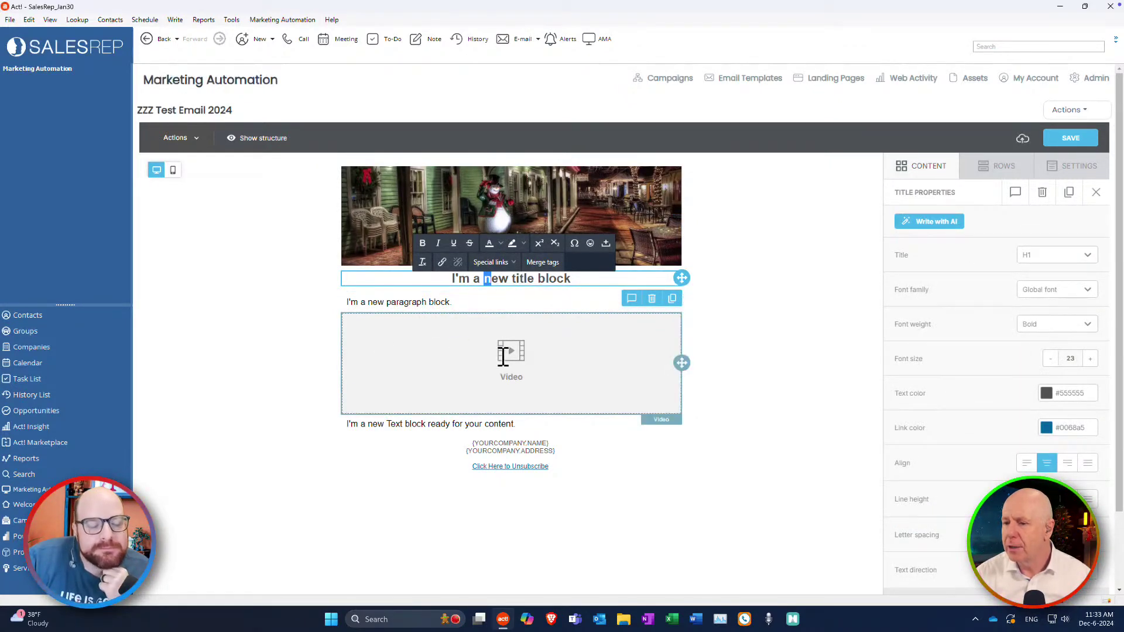
{"action": "left_click", "coordinate": [507, 357]}
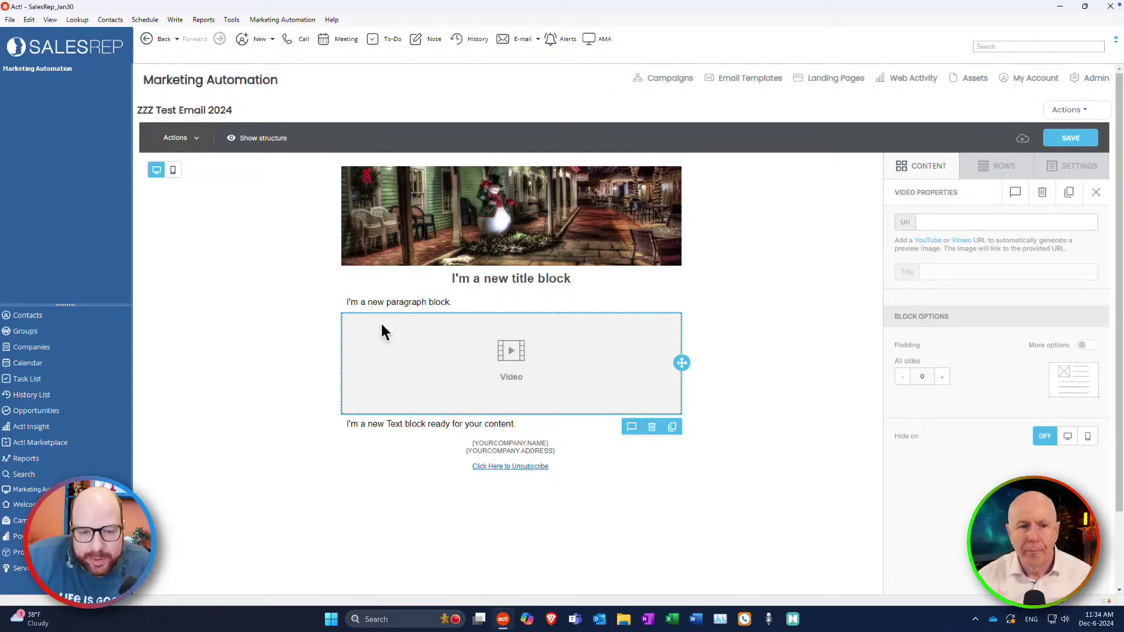
{"action": "left_click", "coordinate": [974, 221]}
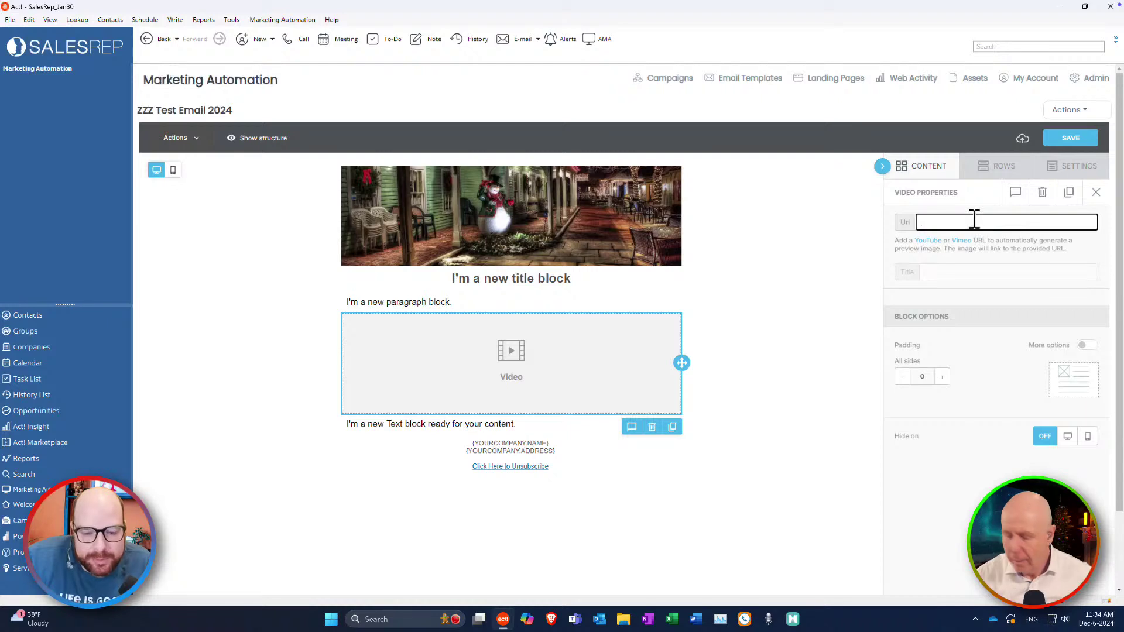
Paste a YouTube link into the video block's Url field.
{"action": "type", "text": "https://www.youtube.com/live/pRkzCgz3mP0?si=Tu45V-de-vhHITd-"}
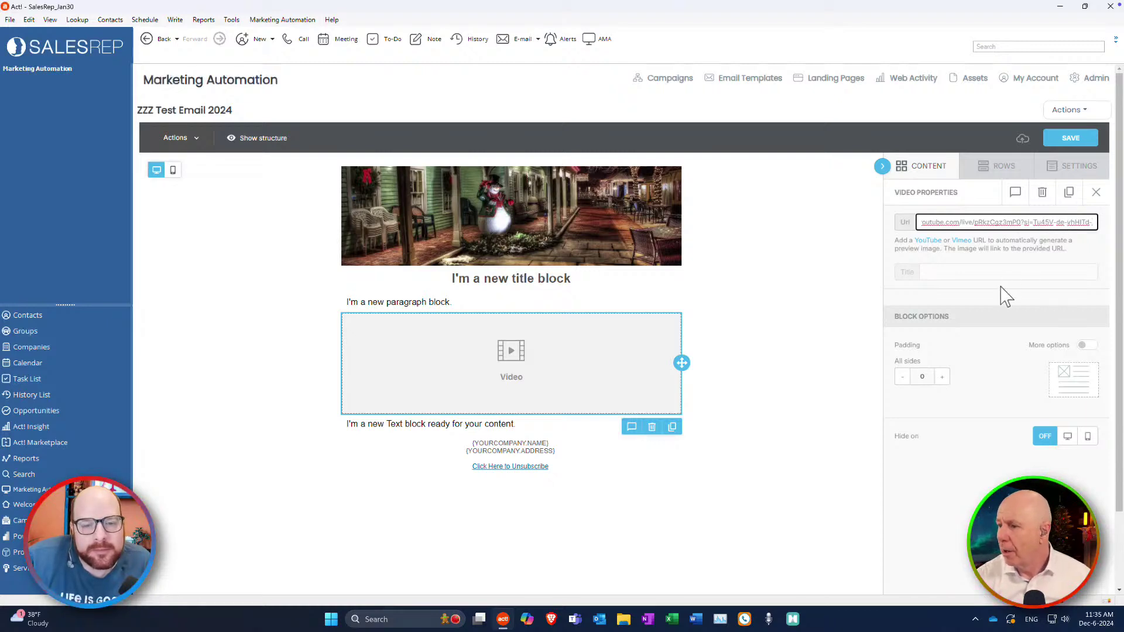
{"action": "left_click", "coordinate": [993, 273]}
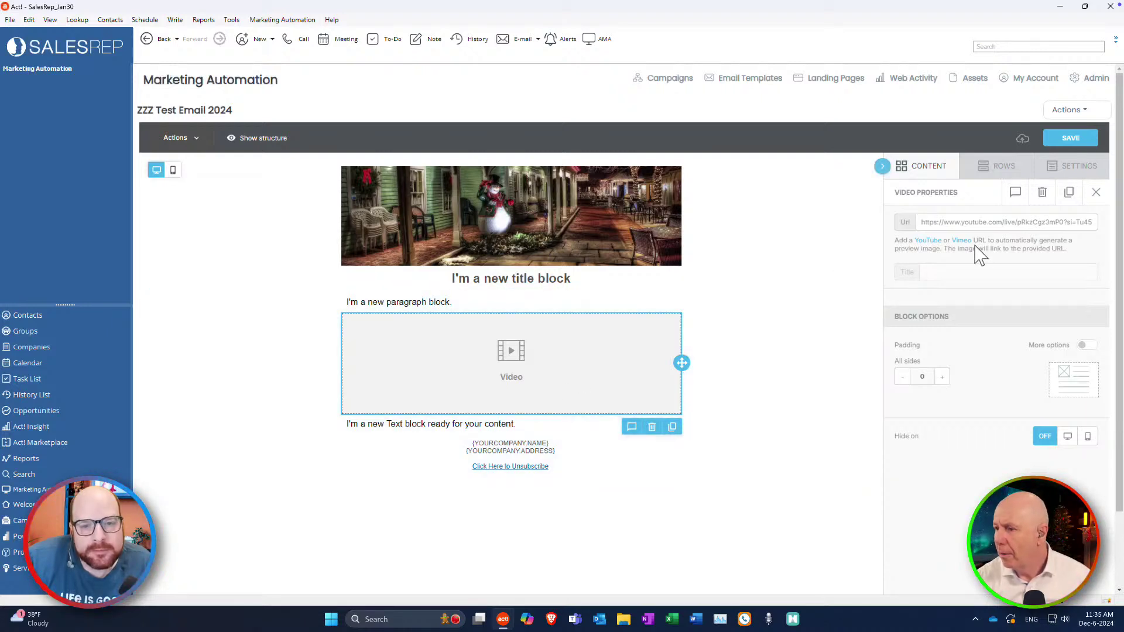
{"action": "left_click", "coordinate": [967, 221]}
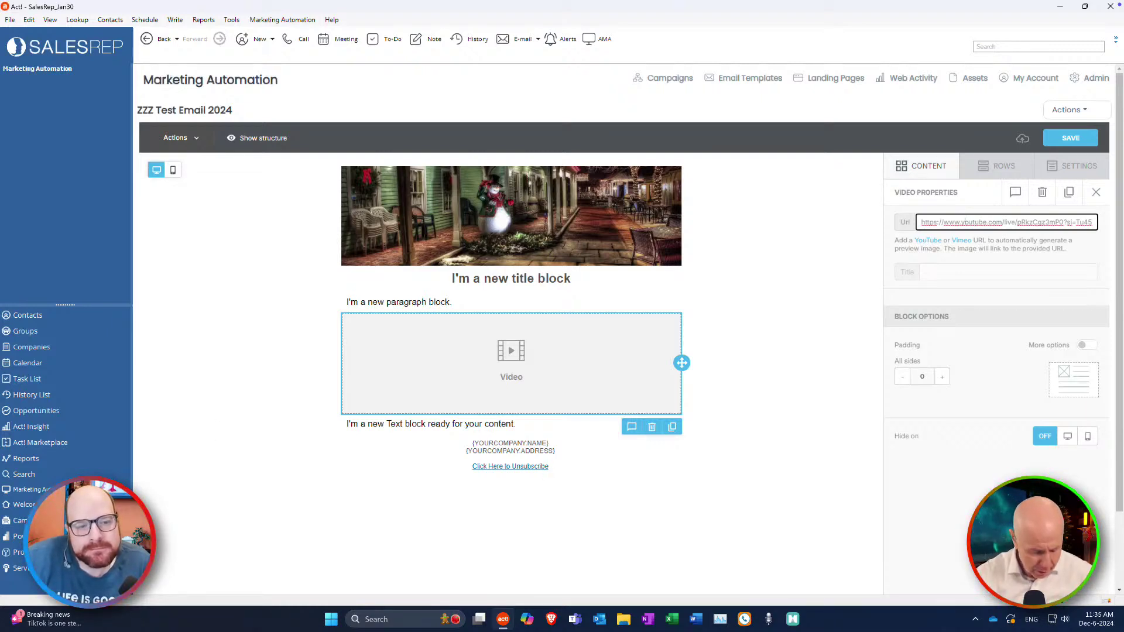
Replace the link with the YouTube watch URL and save the email.
{"action": "triple_click", "coordinate": [1025, 222]}
{"action": "key", "text": "BackSpace"}
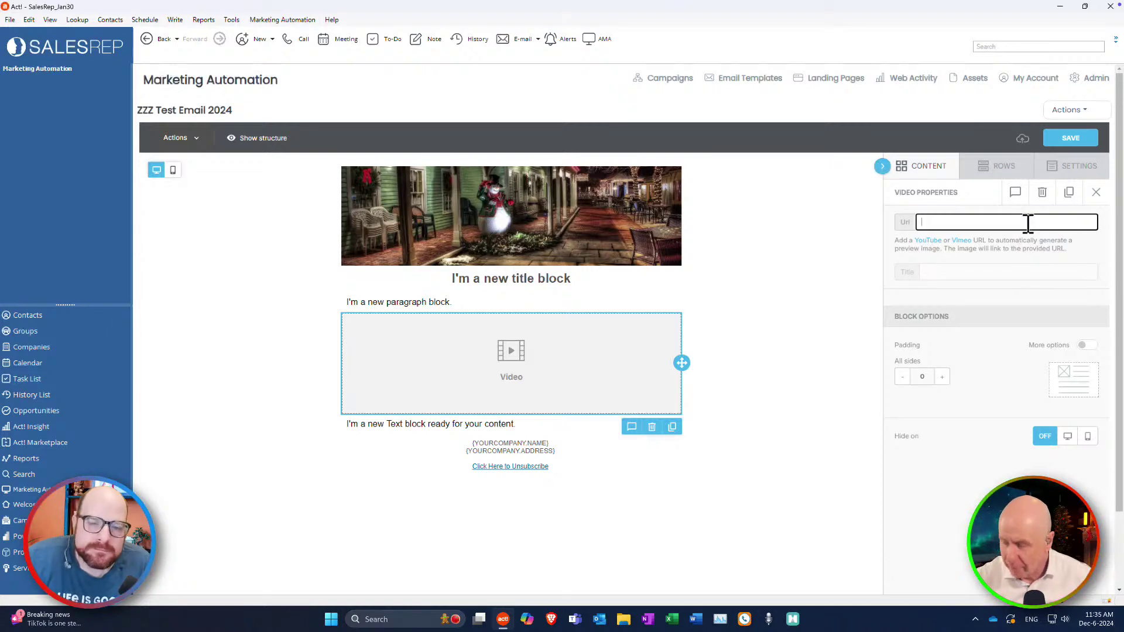
{"action": "type", "text": "https://www.youtube.com/watch?v=oRkzCqz3mP0"}
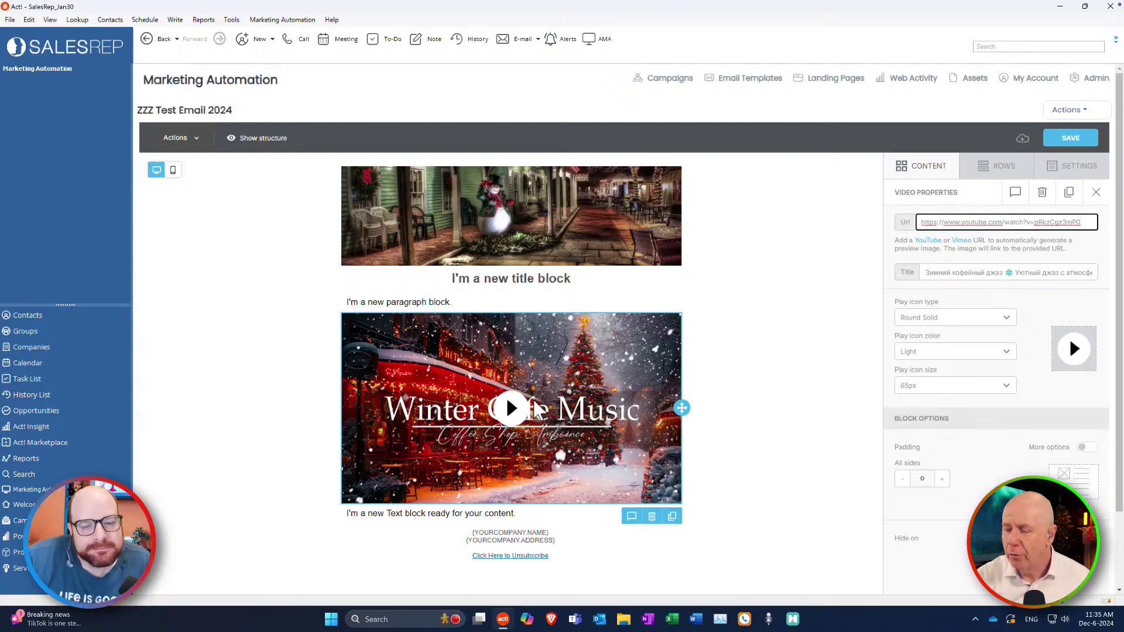
{"action": "scroll", "coordinate": [544, 397], "scroll_direction": "down", "scroll_amount": 2}
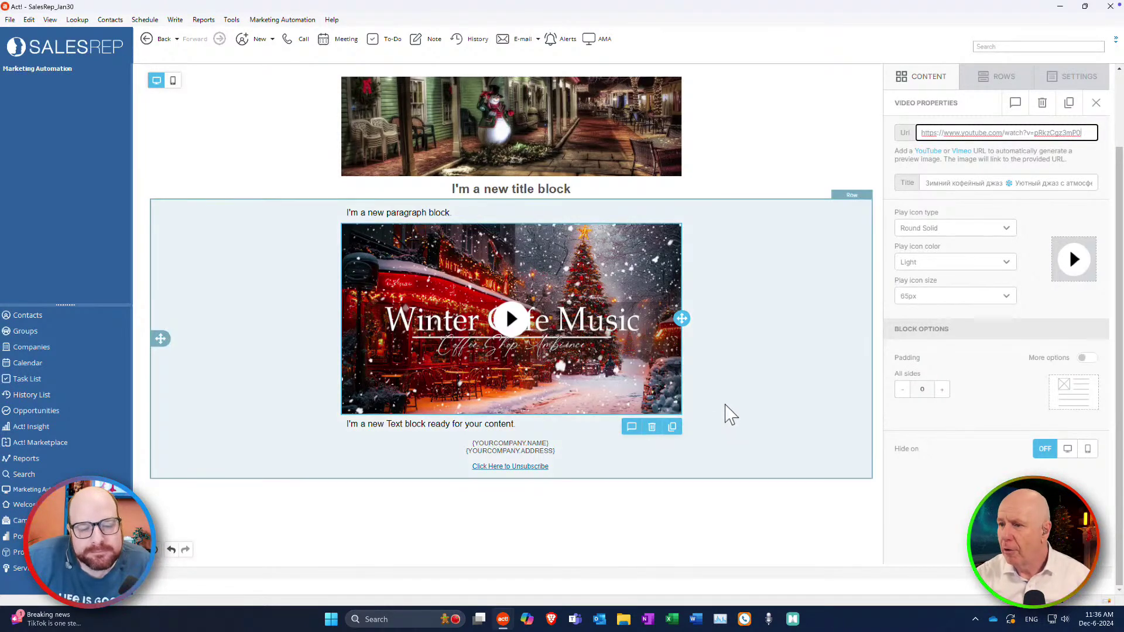
{"action": "scroll", "coordinate": [729, 413], "scroll_direction": "up", "scroll_amount": 3}
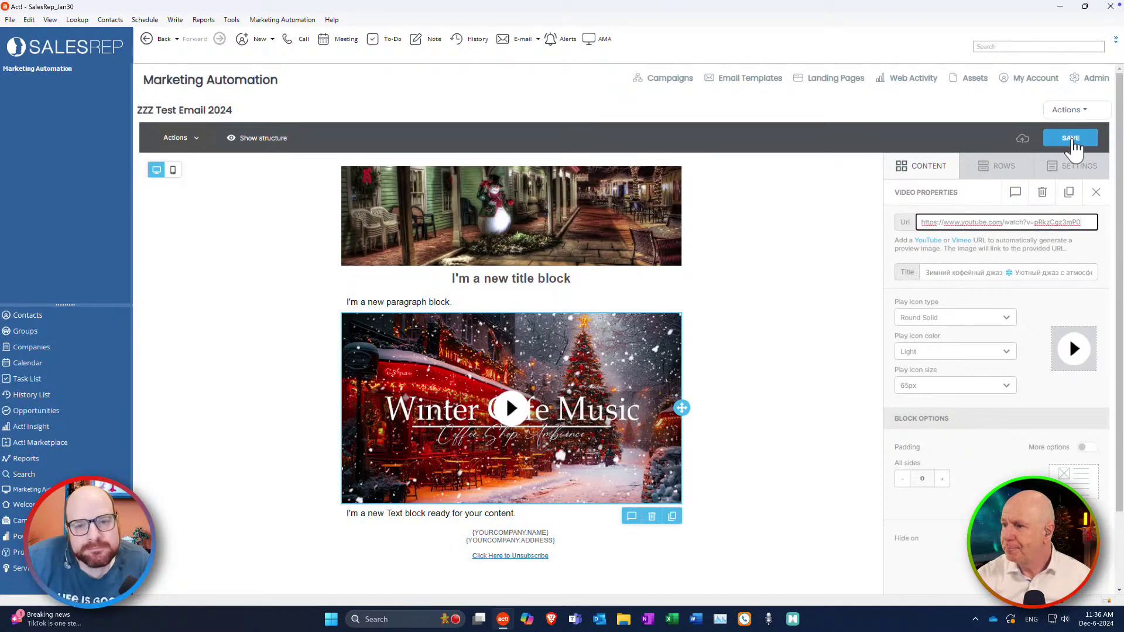
{"action": "left_click", "coordinate": [1072, 144]}
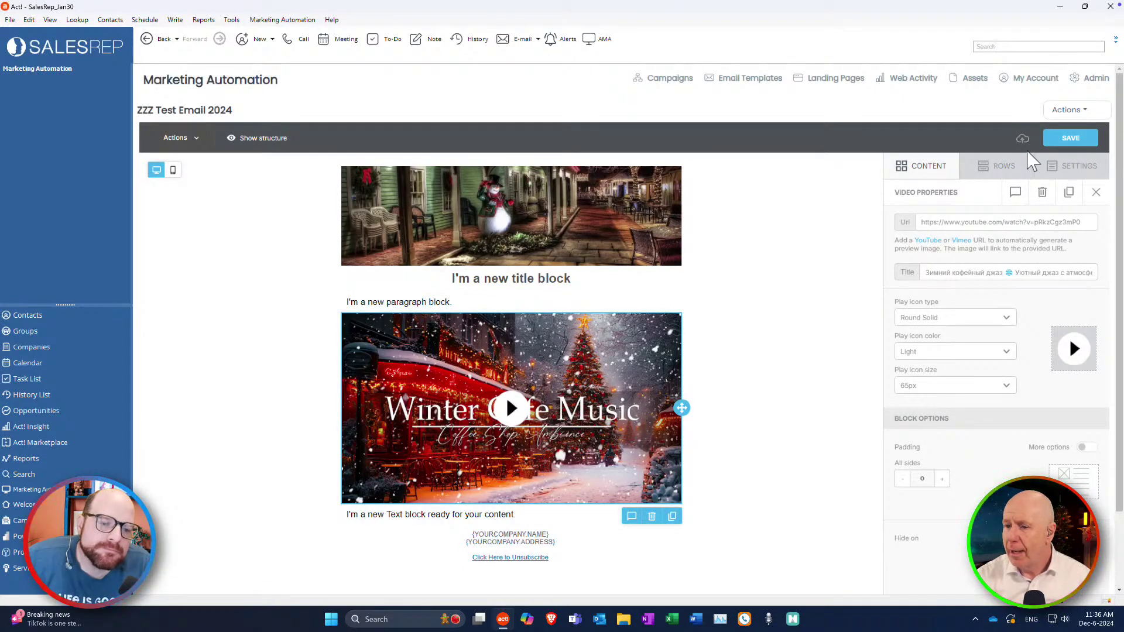
Open the template's properties, close them unchanged, and save the template.
{"action": "left_click", "coordinate": [1071, 110]}
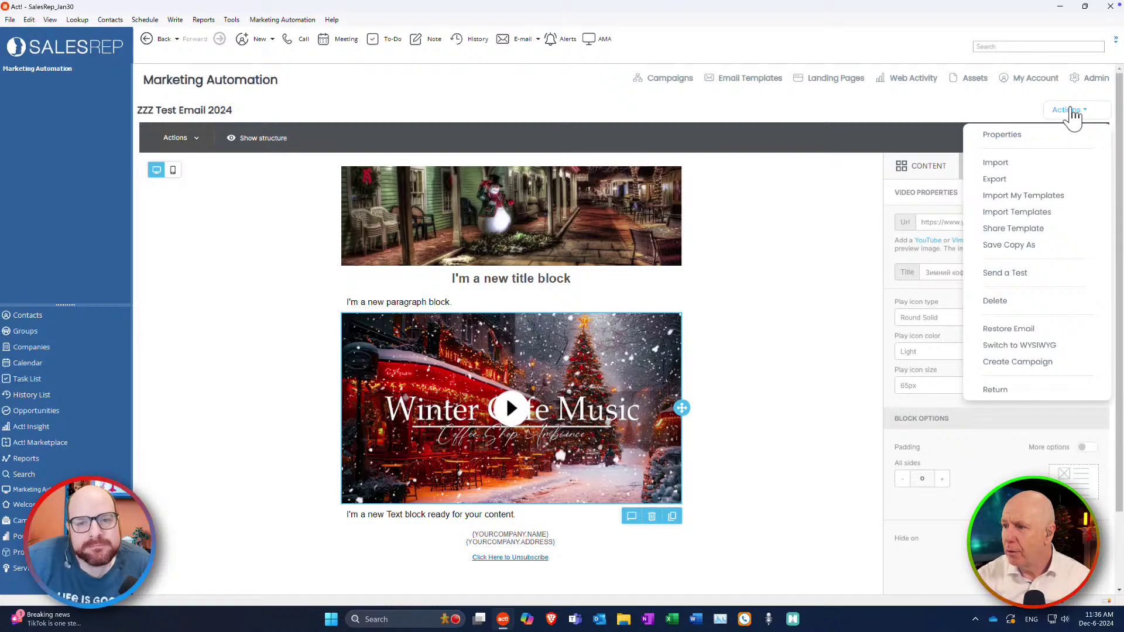
{"action": "left_click", "coordinate": [1002, 136]}
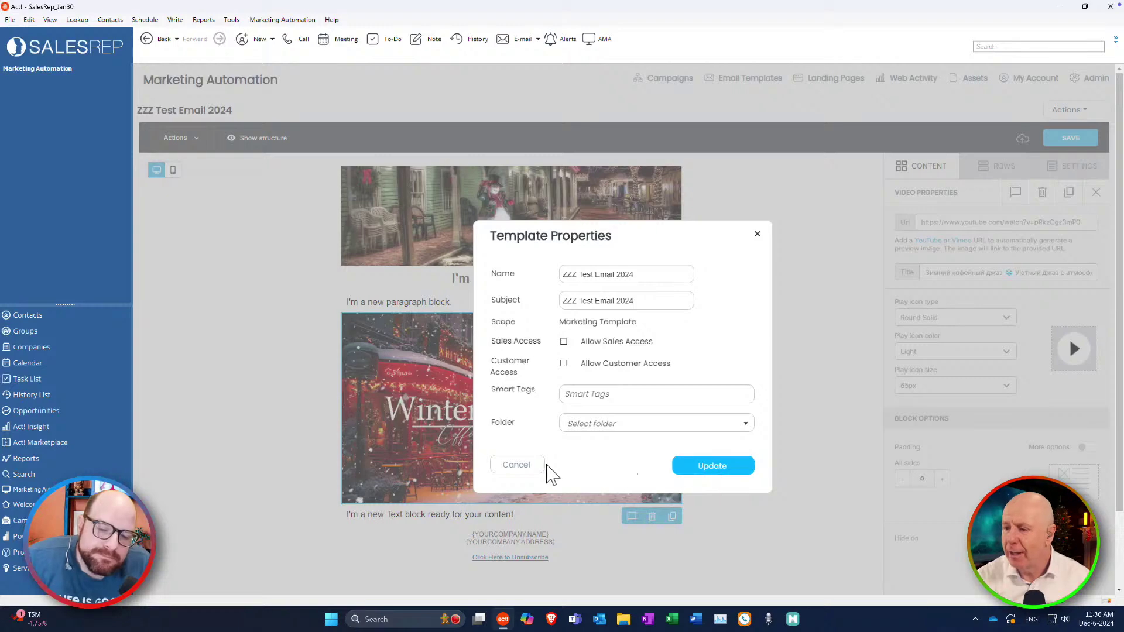
{"action": "left_click", "coordinate": [518, 466]}
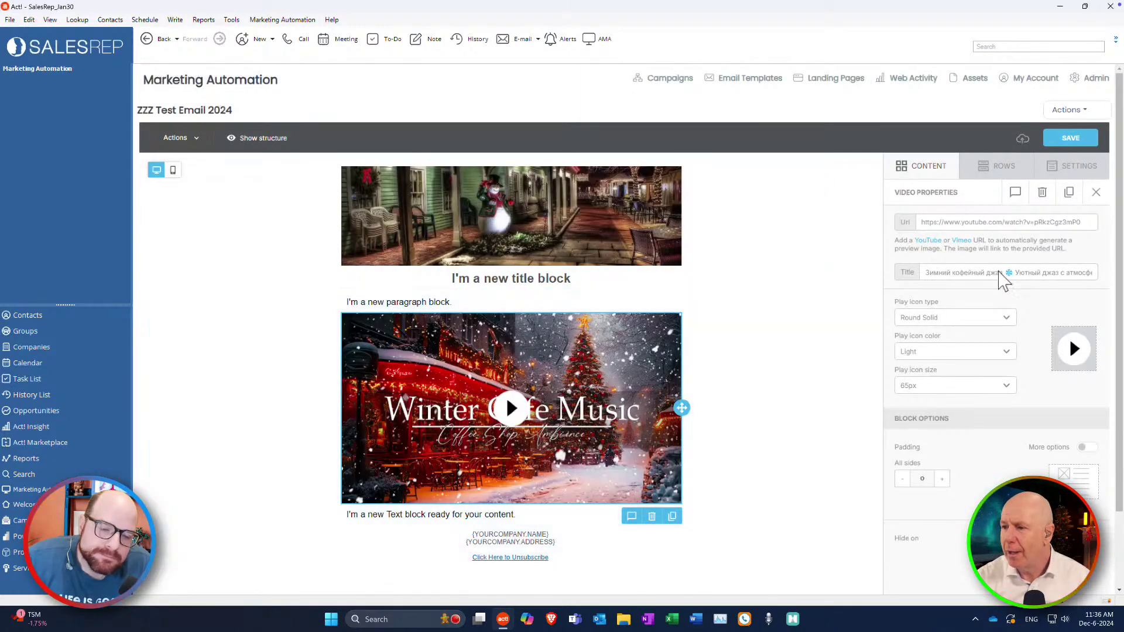
{"action": "left_click", "coordinate": [1078, 137]}
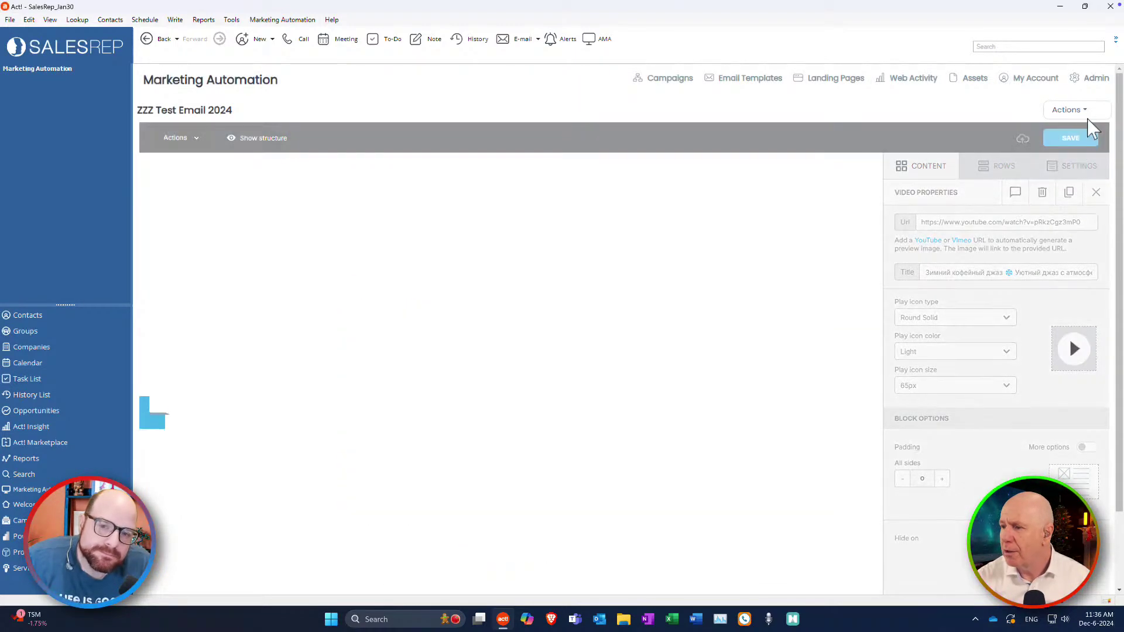
Leave the editor via Actions > Return and go to the campaigns list.
{"action": "left_click", "coordinate": [1073, 111]}
{"action": "left_click", "coordinate": [999, 409]}
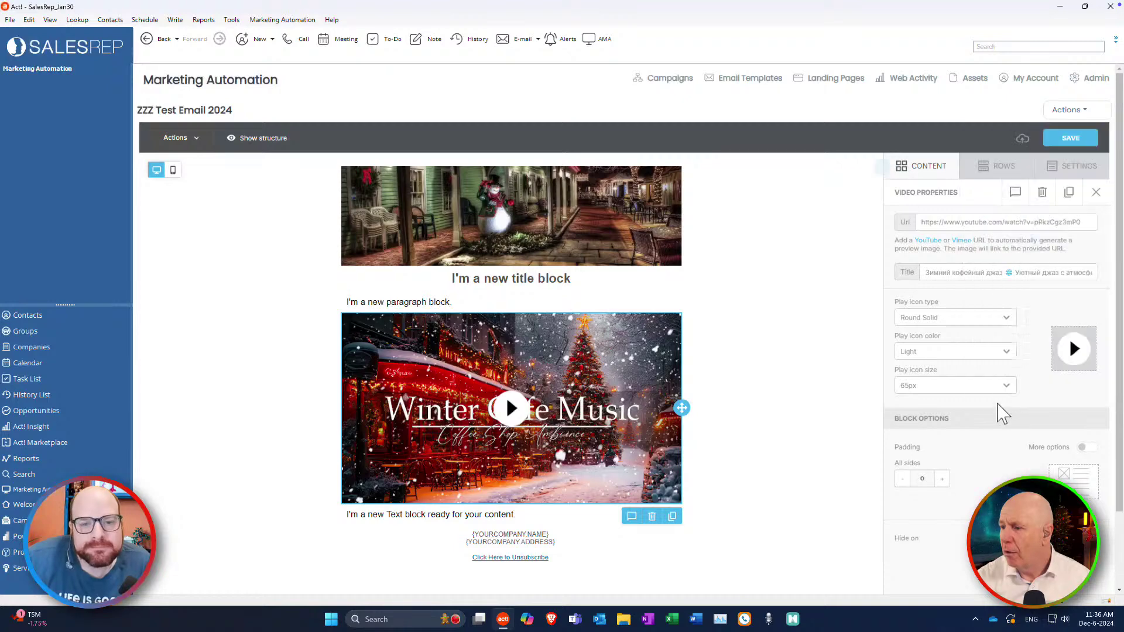
{"action": "left_click", "coordinate": [1077, 111]}
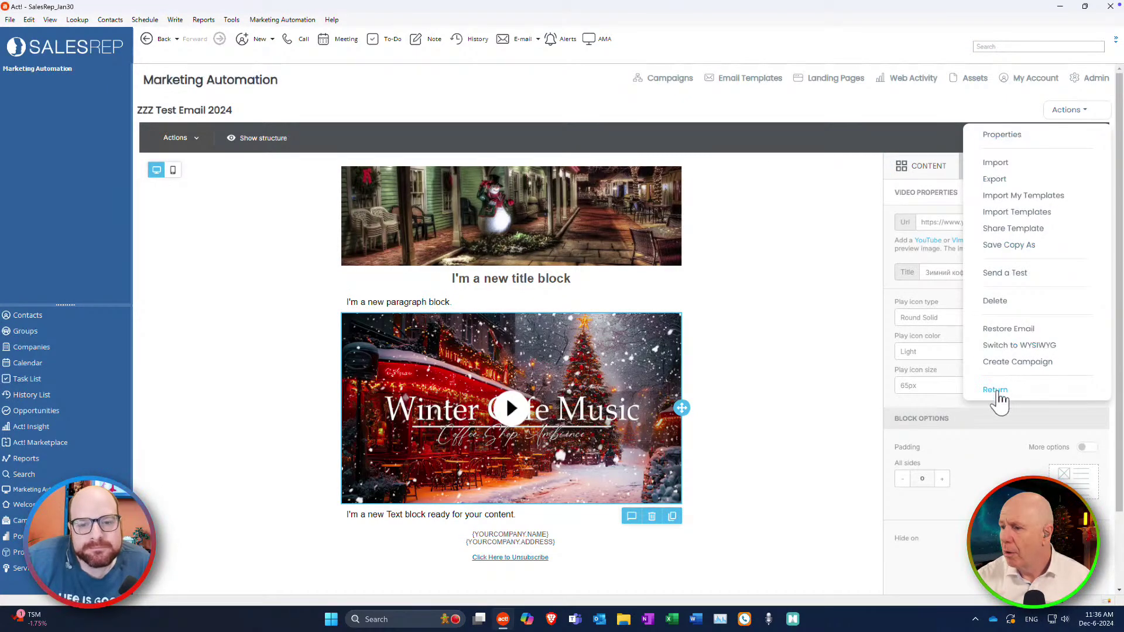
{"action": "left_click", "coordinate": [997, 391]}
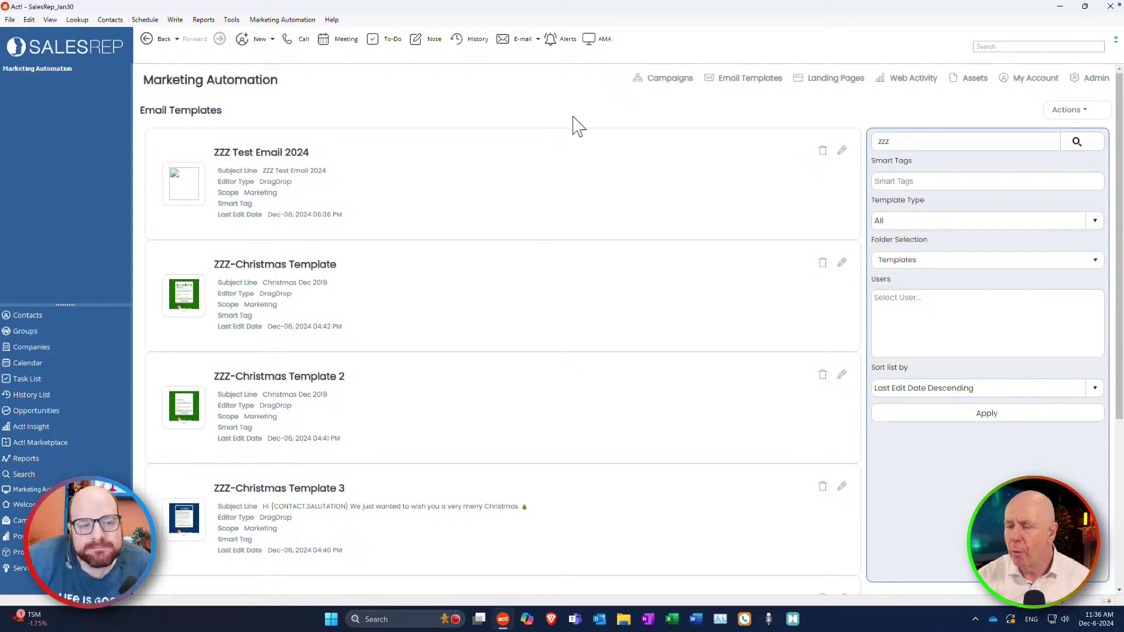
{"action": "left_click", "coordinate": [655, 89]}
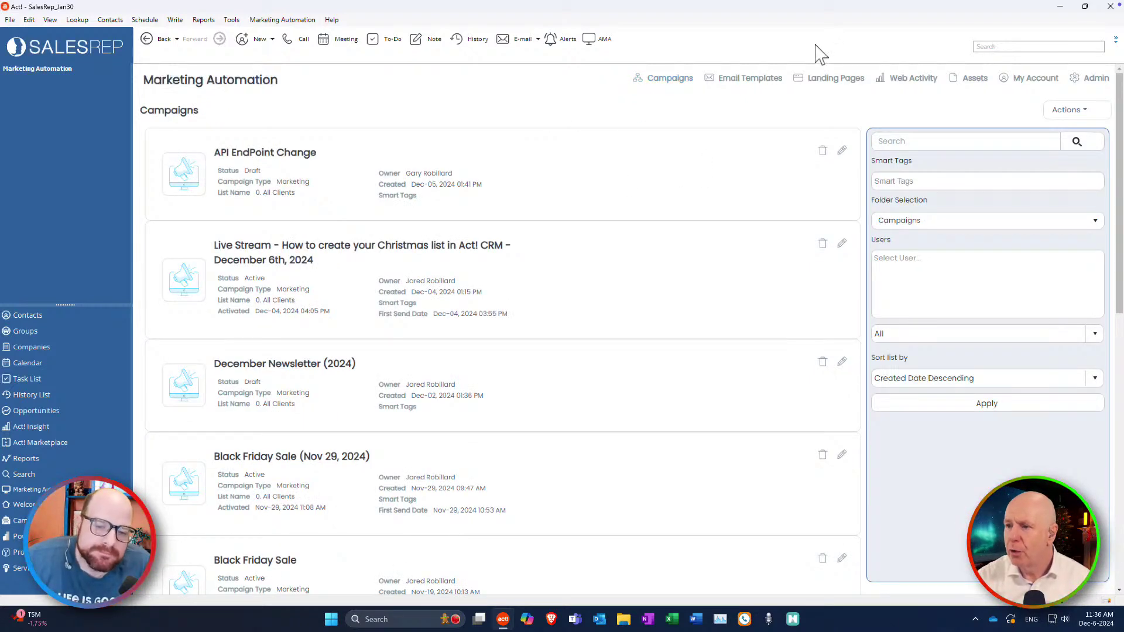
Start a new campaign from Actions and pick the Blank Campaign template.
{"action": "left_click", "coordinate": [755, 80]}
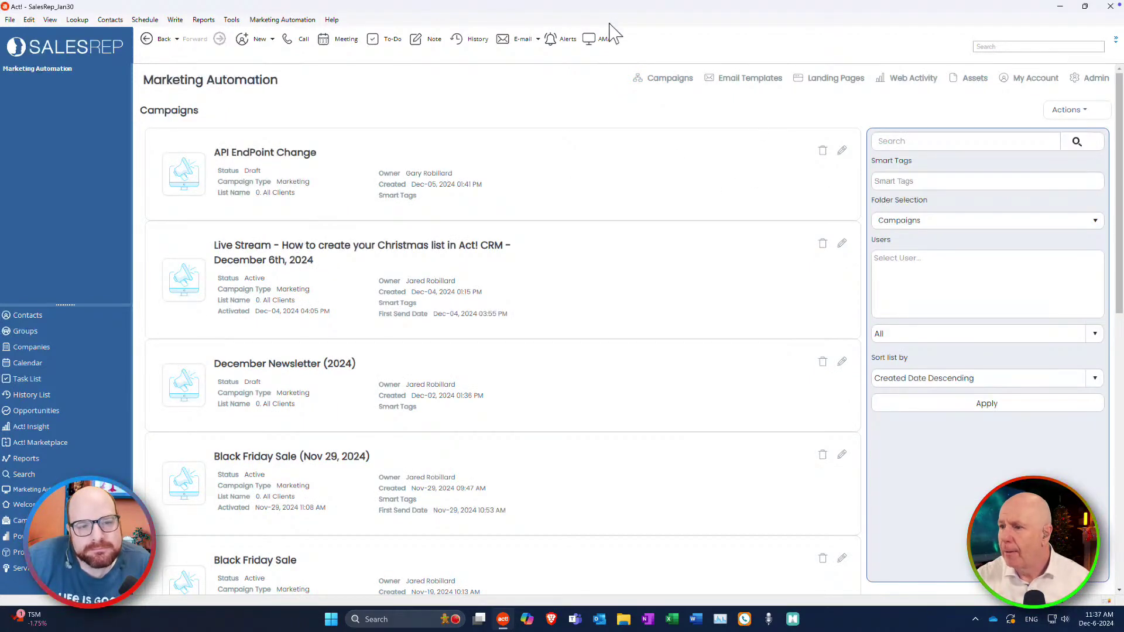
{"action": "left_click", "coordinate": [1066, 111]}
{"action": "left_click", "coordinate": [1032, 133]}
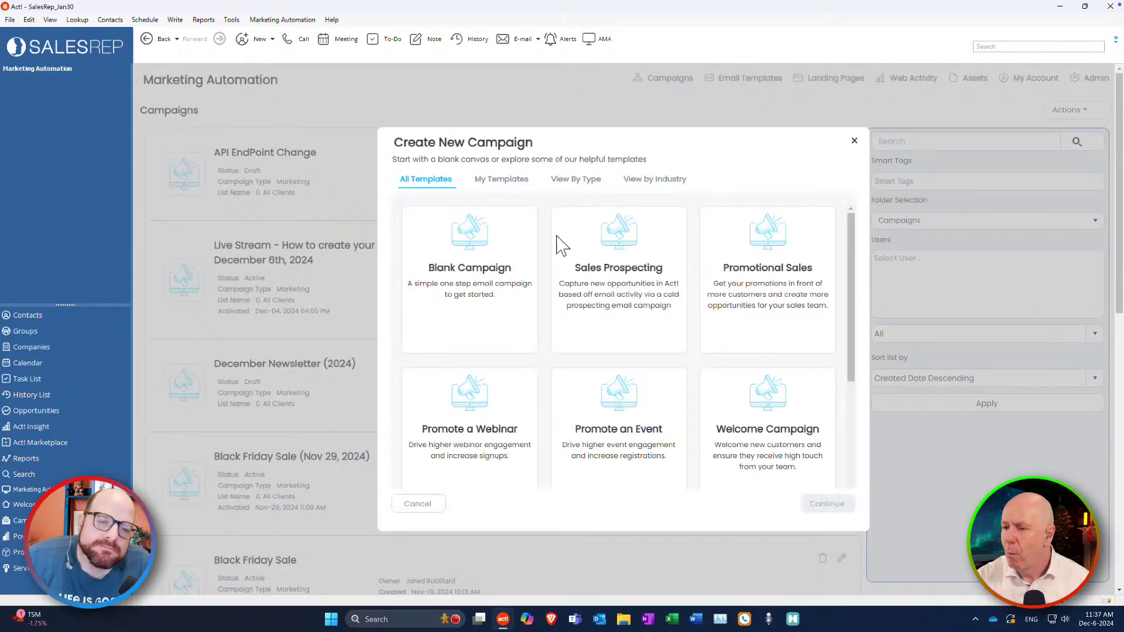
{"action": "left_click", "coordinate": [469, 283]}
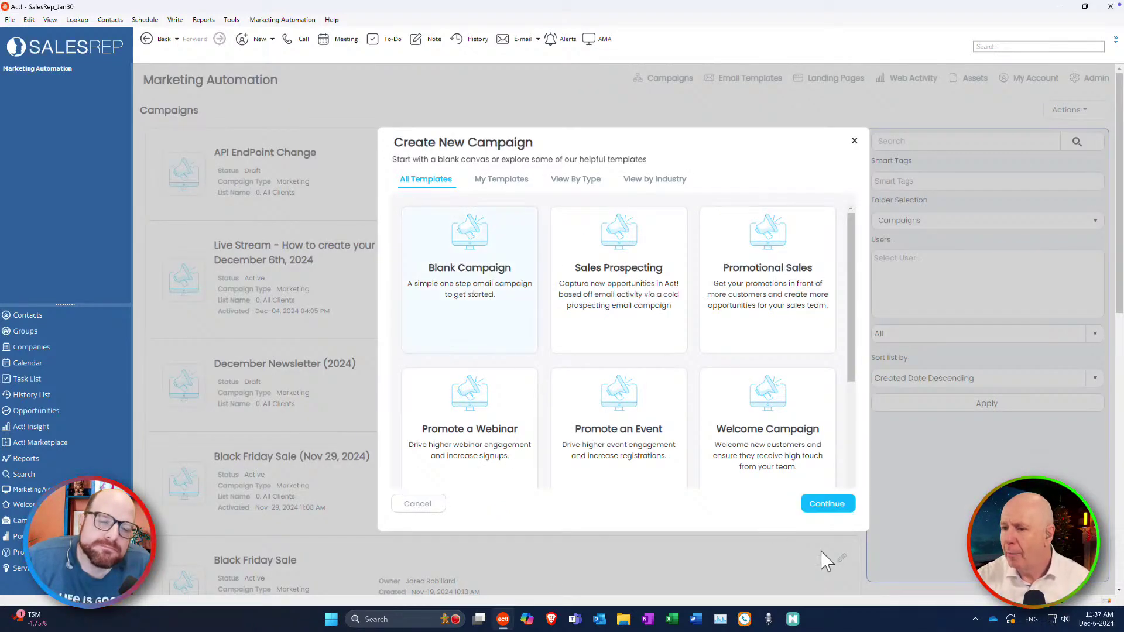
Name the blank campaign 'Test Christmas Demo' and advance to step 2 of 2.
{"action": "left_click", "coordinate": [842, 507]}
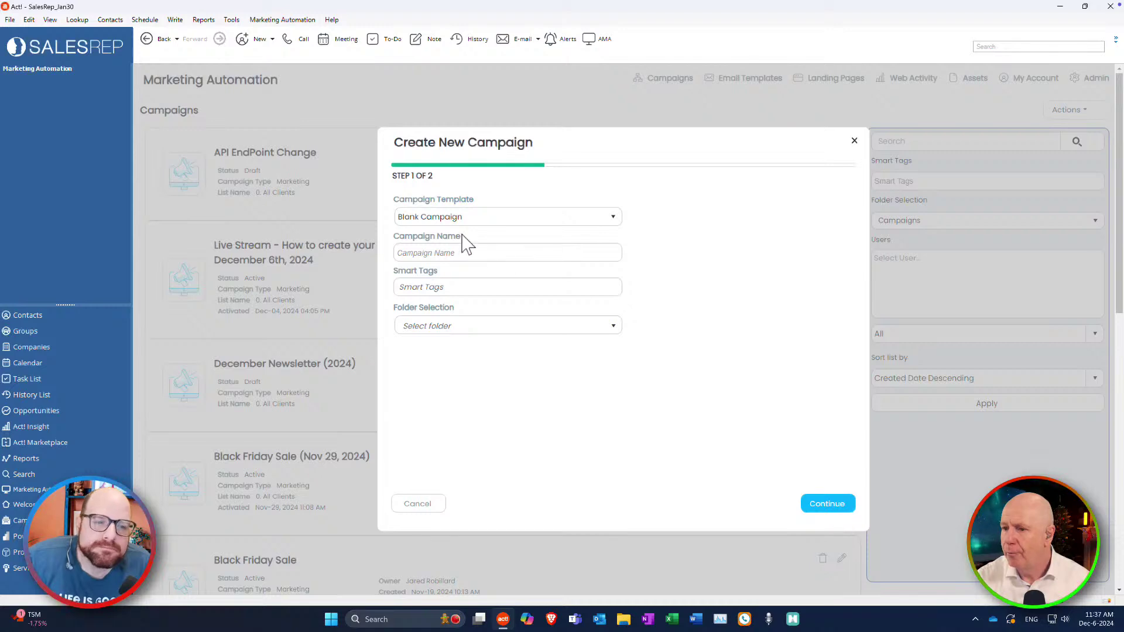
{"action": "left_click", "coordinate": [432, 256]}
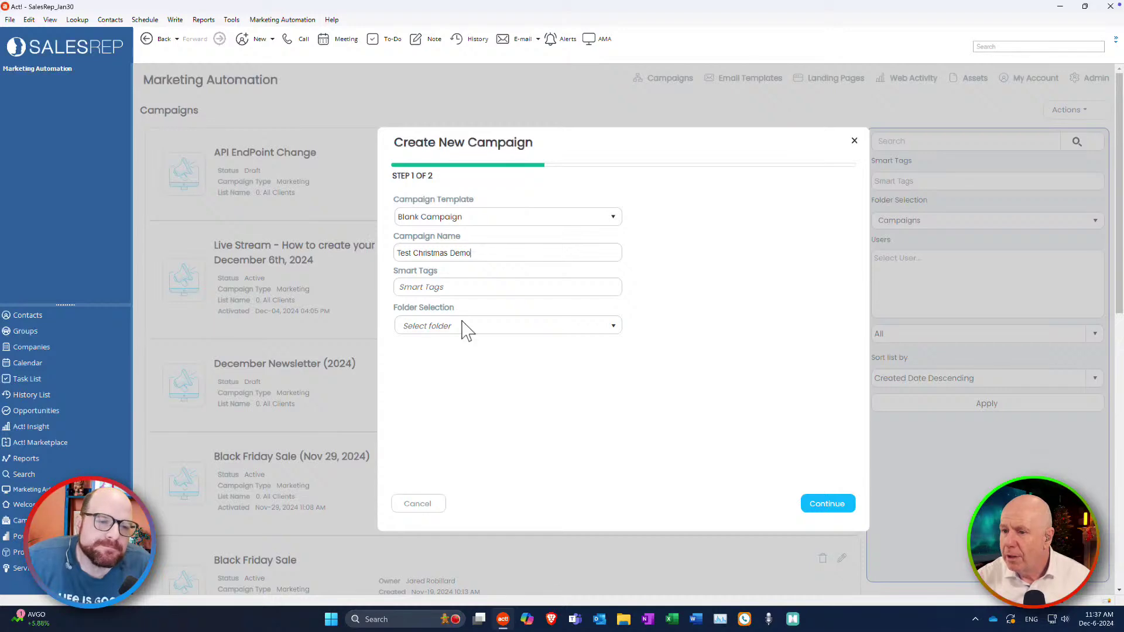
{"action": "left_click", "coordinate": [825, 508]}
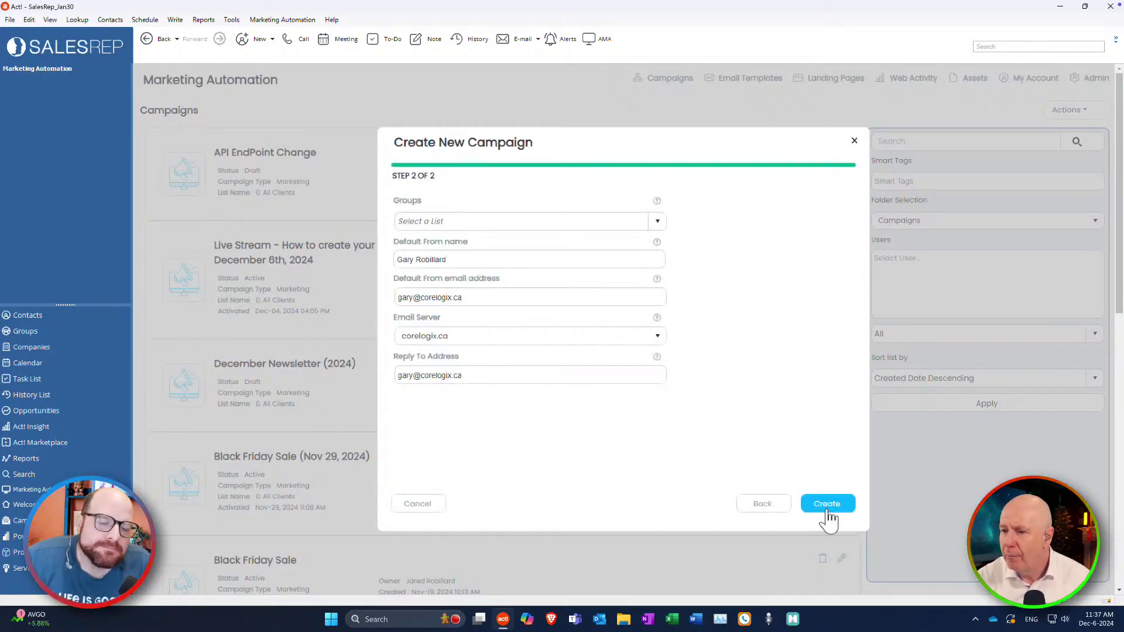
Target the campaign at the E-Cards contact group.
{"action": "left_click", "coordinate": [657, 222]}
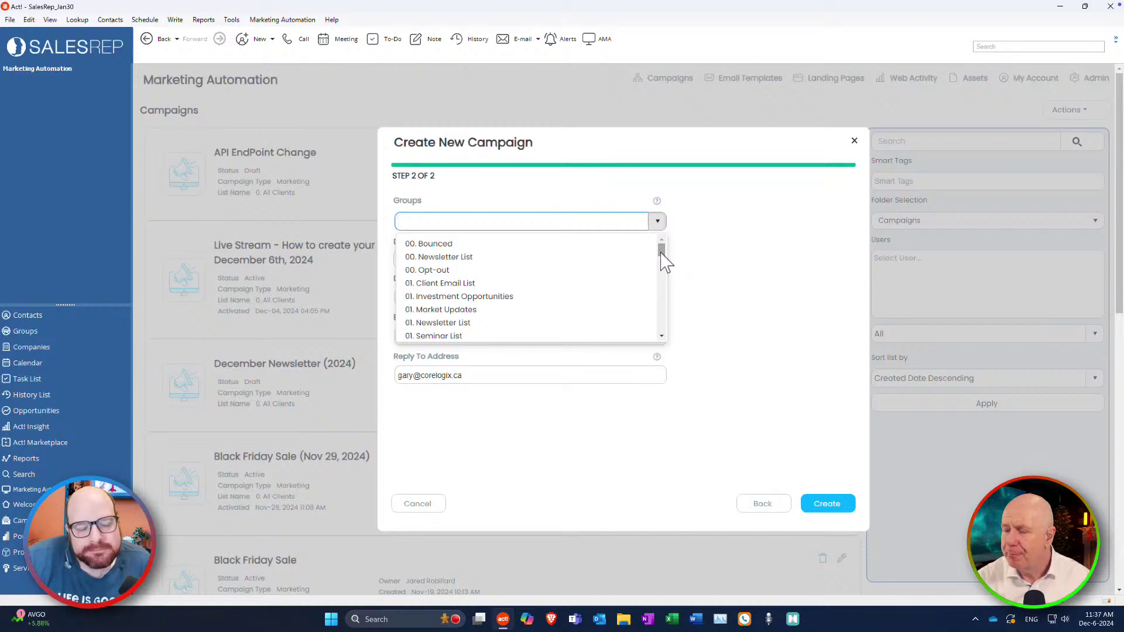
{"action": "left_click_drag", "start_coordinate": [662, 254], "coordinate": [662, 287]}
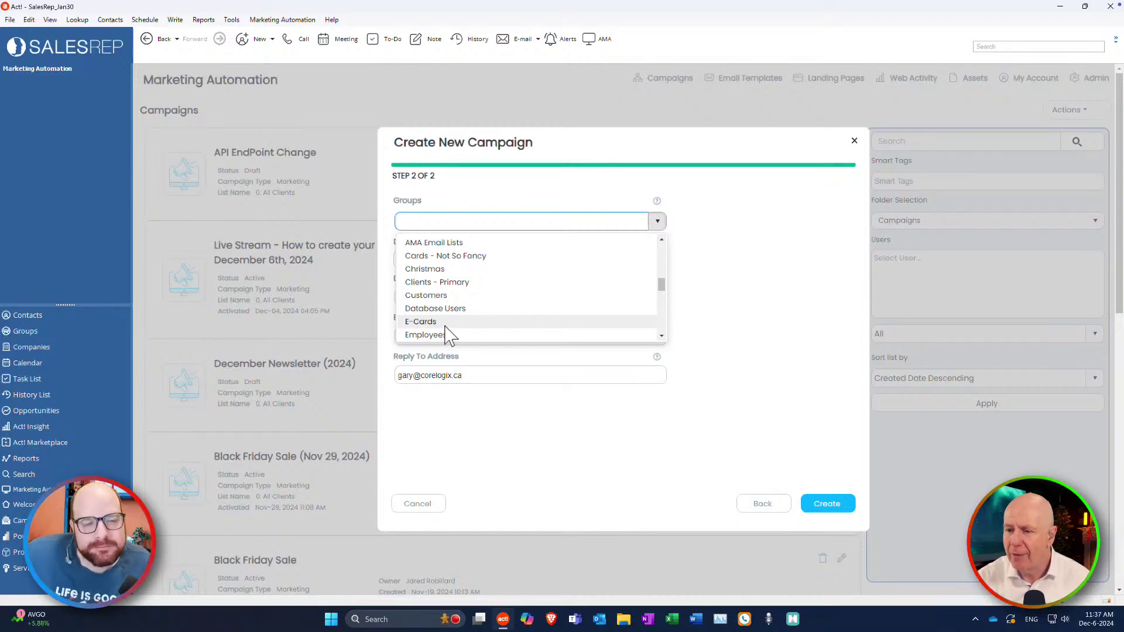
{"action": "left_click", "coordinate": [421, 321]}
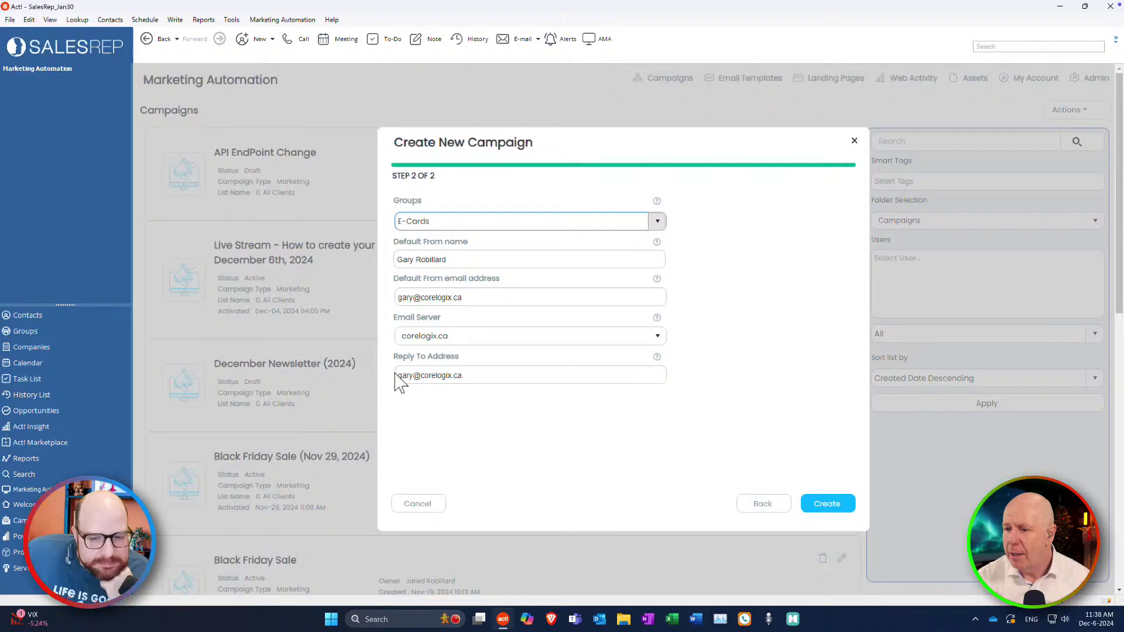
Replace the reply-to address's mailbox name, keep corelogix.ca as email server, and create the campaign.
{"action": "left_click_drag", "start_coordinate": [411, 375], "coordinate": [387, 376]}
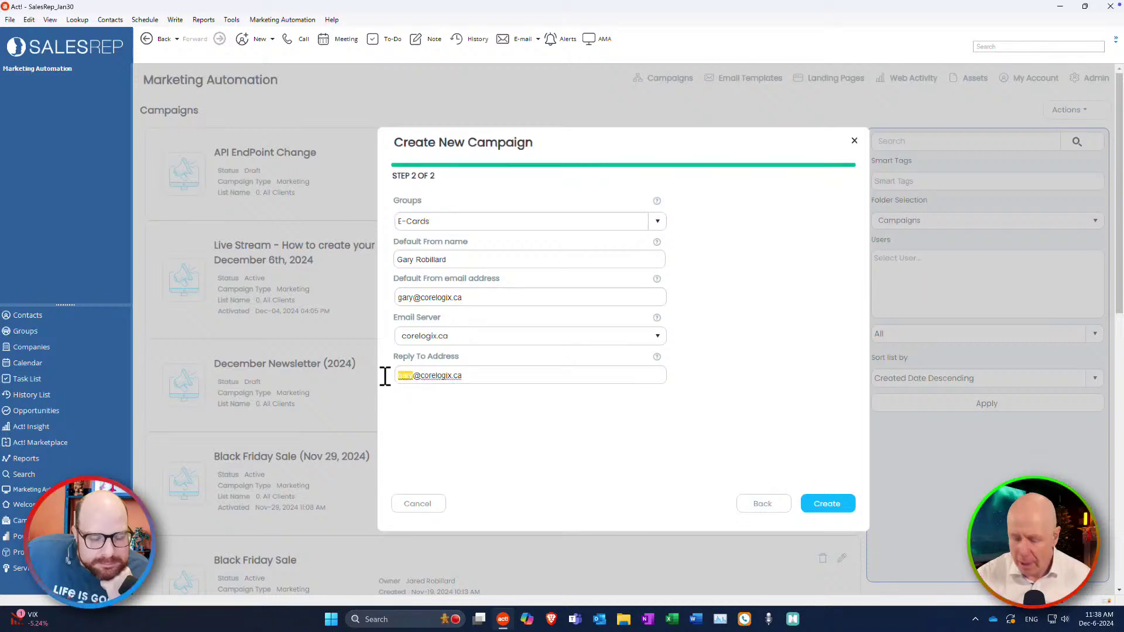
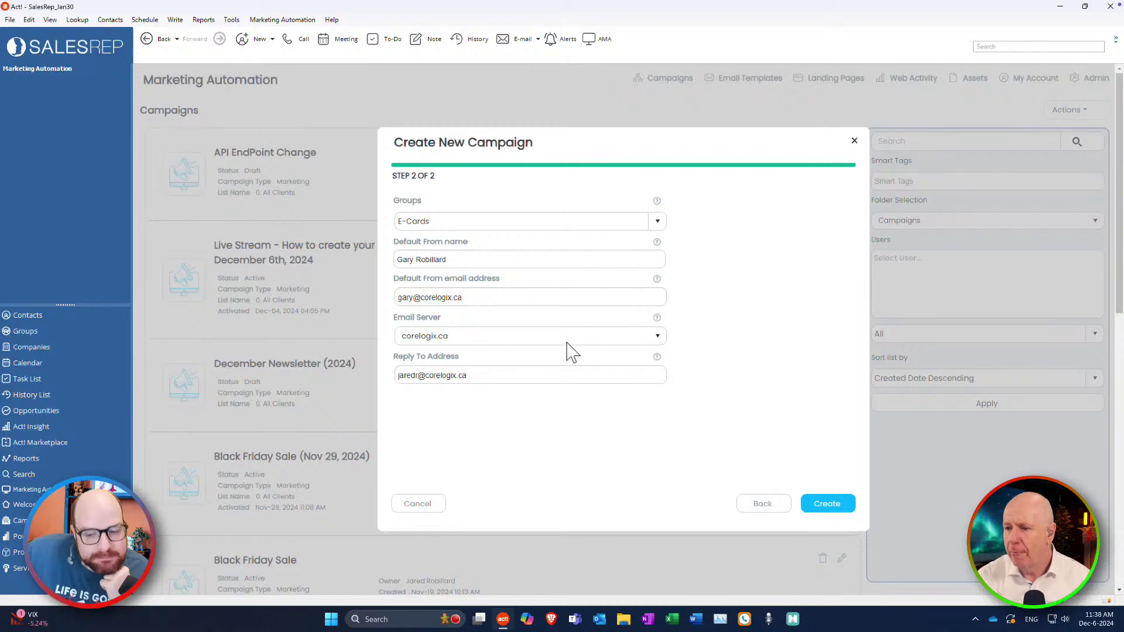
{"action": "left_click", "coordinate": [656, 336]}
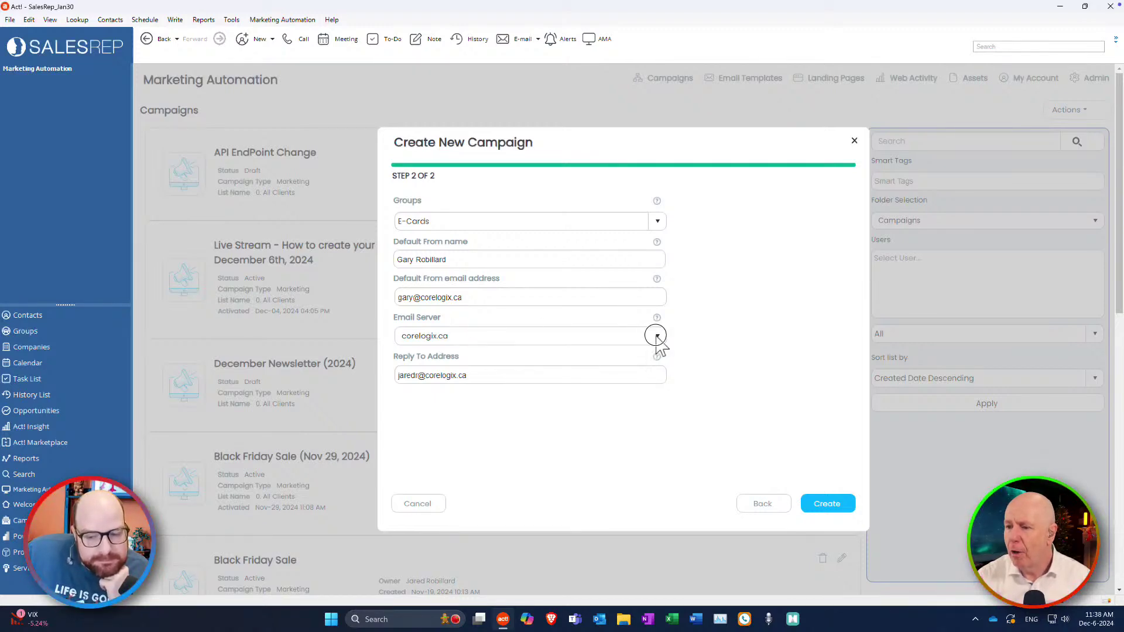
{"action": "left_click", "coordinate": [657, 337]}
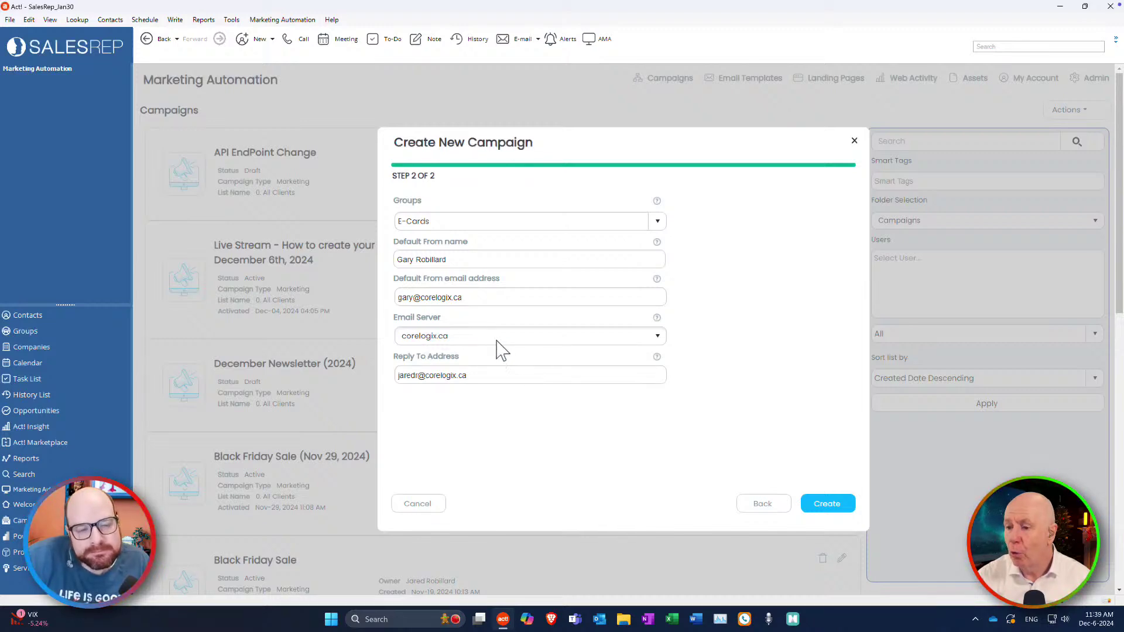
{"action": "left_click", "coordinate": [828, 505]}
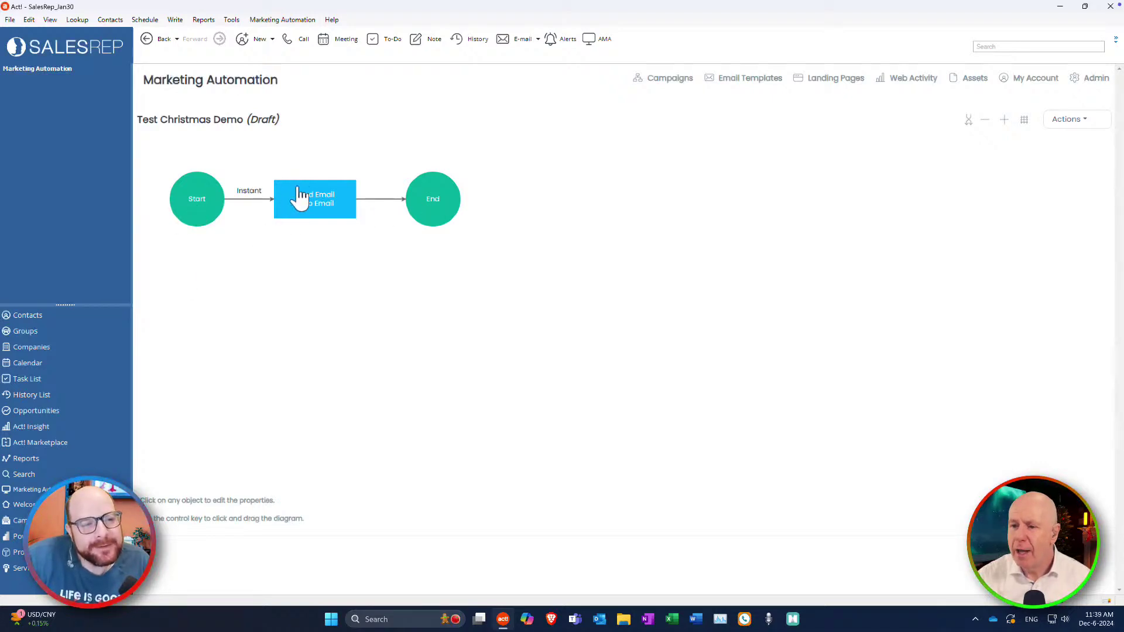
Open the Send Email node's Intro Email content in the email editor.
{"action": "left_click", "coordinate": [334, 212]}
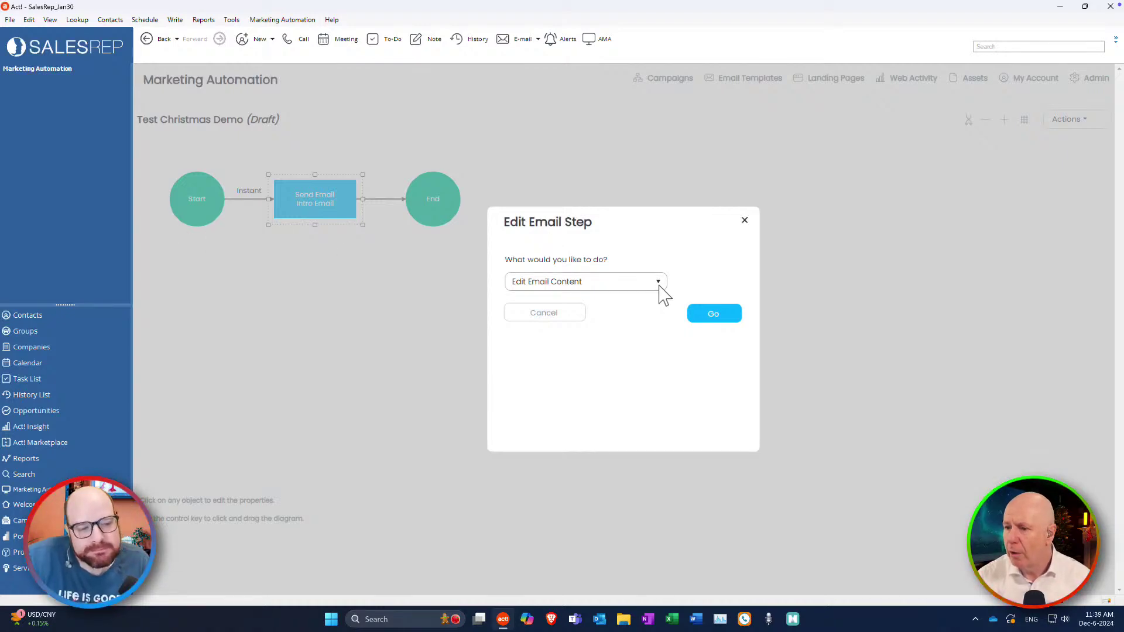
{"action": "left_click", "coordinate": [712, 314]}
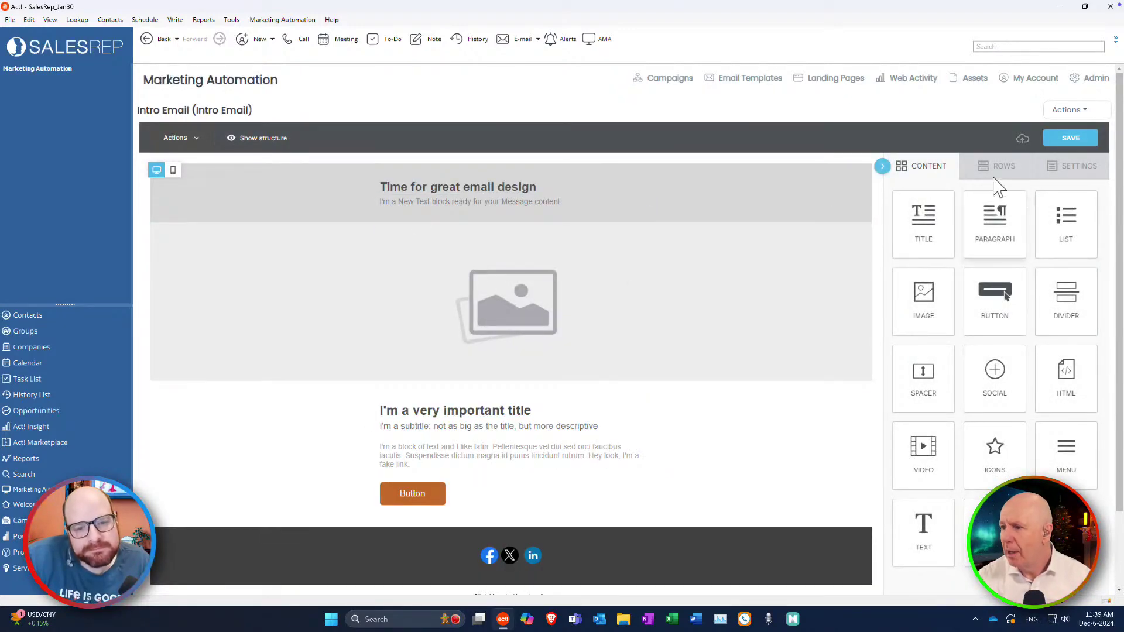
Choose Import My Templates from the email editor's Actions menu.
{"action": "left_click", "coordinate": [1088, 111]}
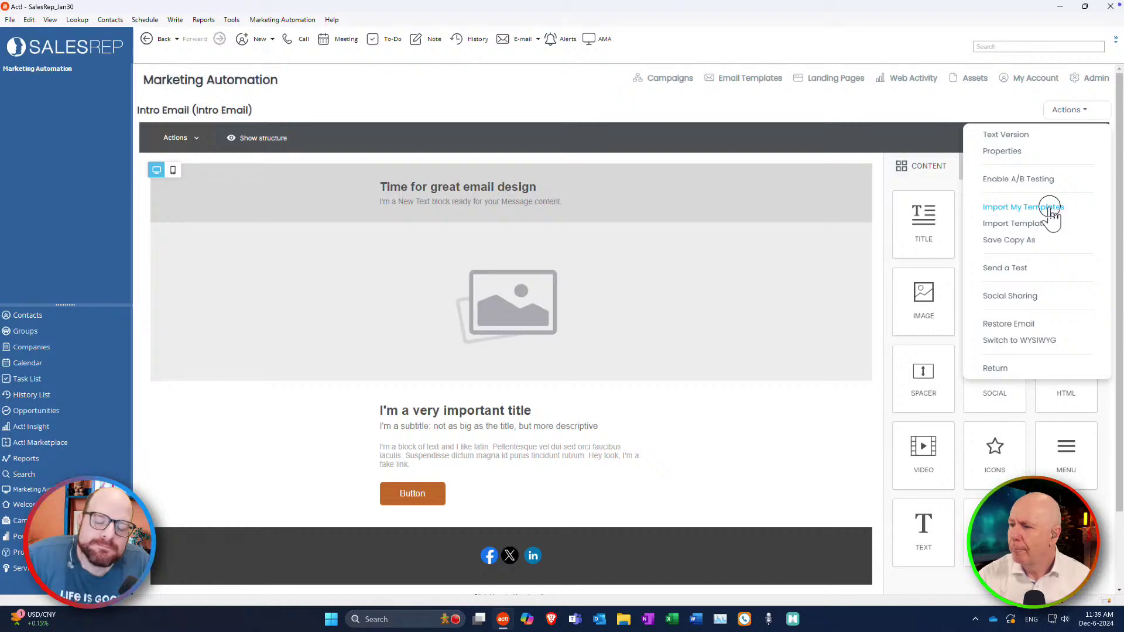
{"action": "left_click", "coordinate": [1050, 209]}
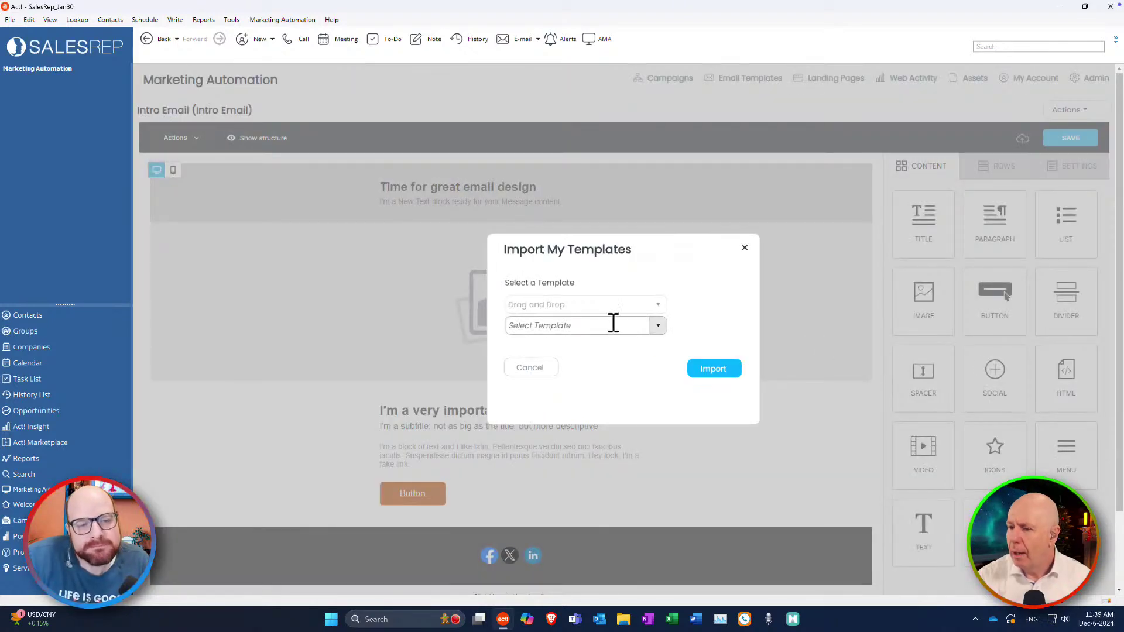
Import the saved template 'ZZZ Test Email 2024' into the Intro Email.
{"action": "left_click", "coordinate": [571, 326]}
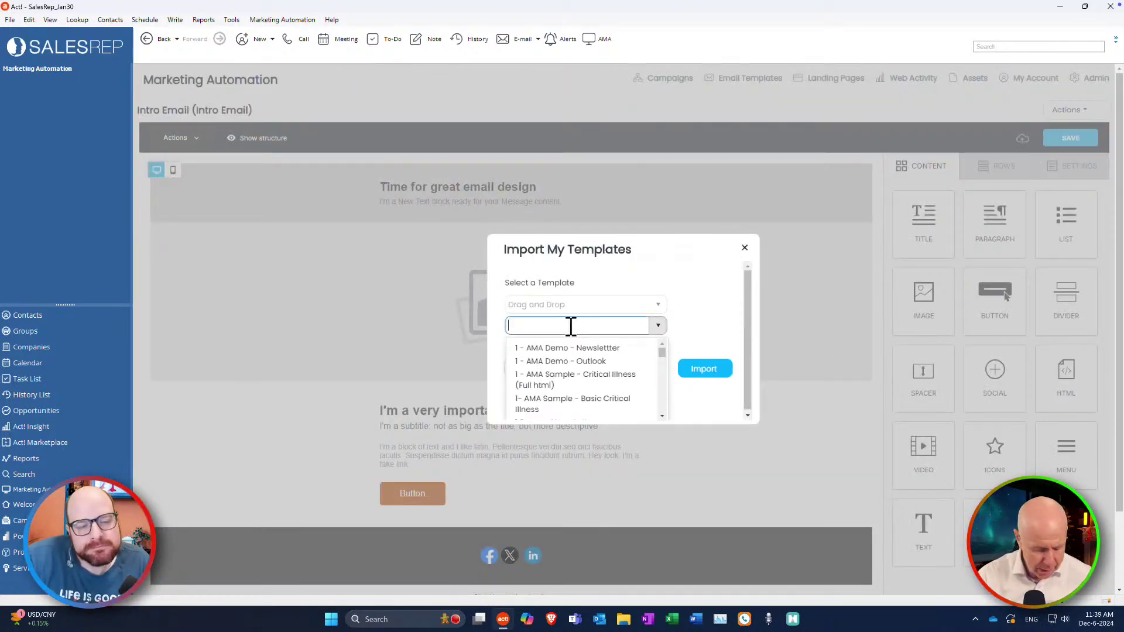
{"action": "type", "text": "zz"}
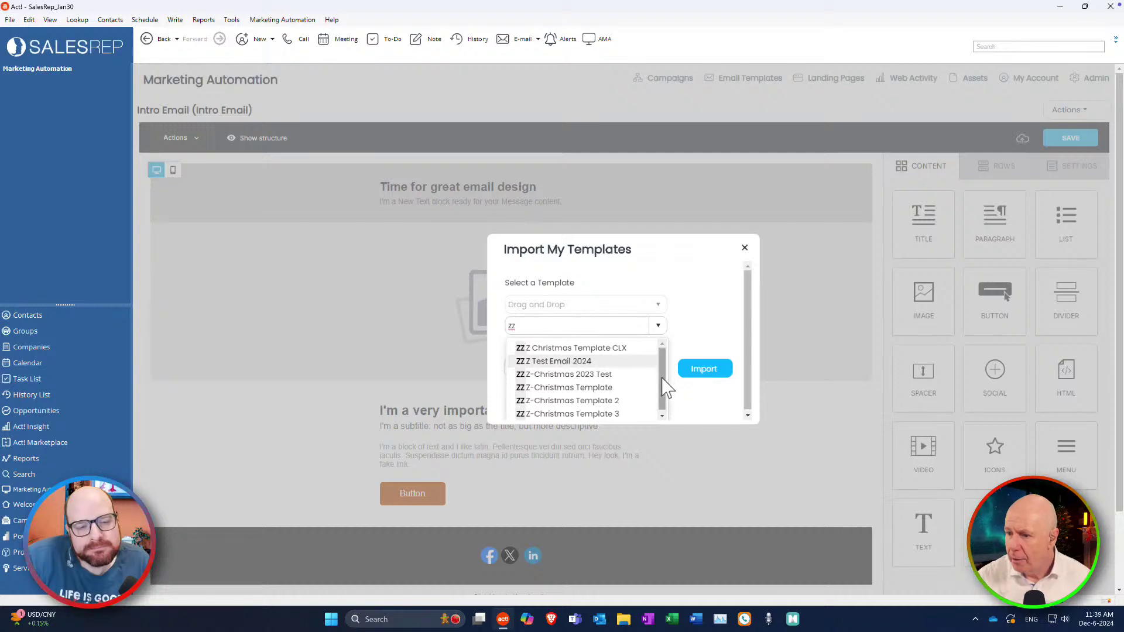
{"action": "left_click_drag", "start_coordinate": [666, 387], "coordinate": [662, 379]}
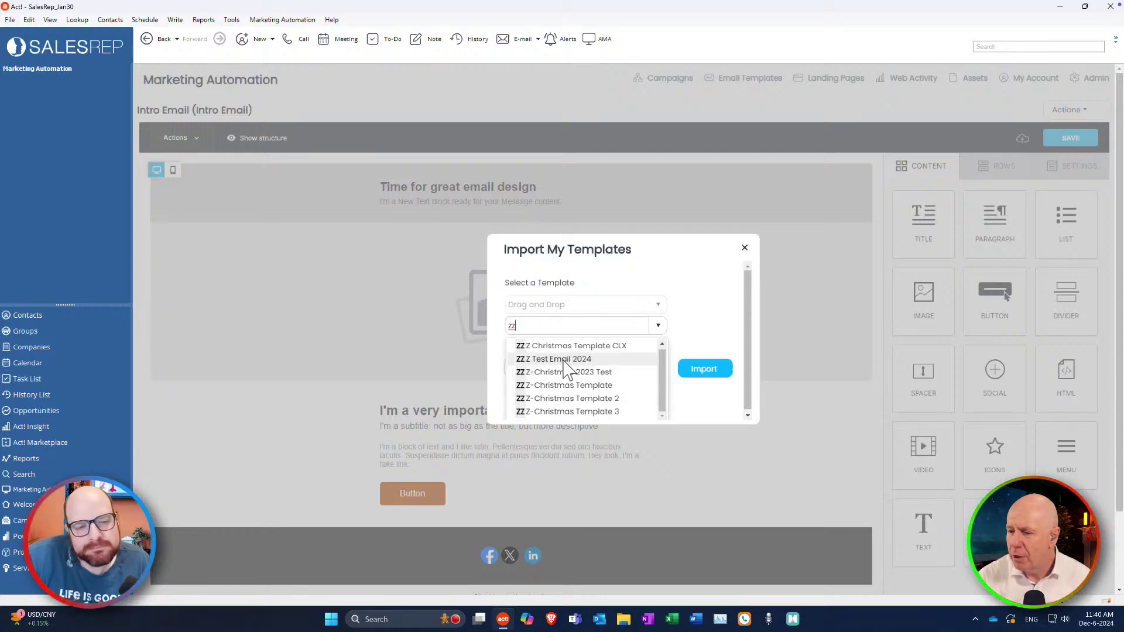
{"action": "left_click", "coordinate": [564, 359]}
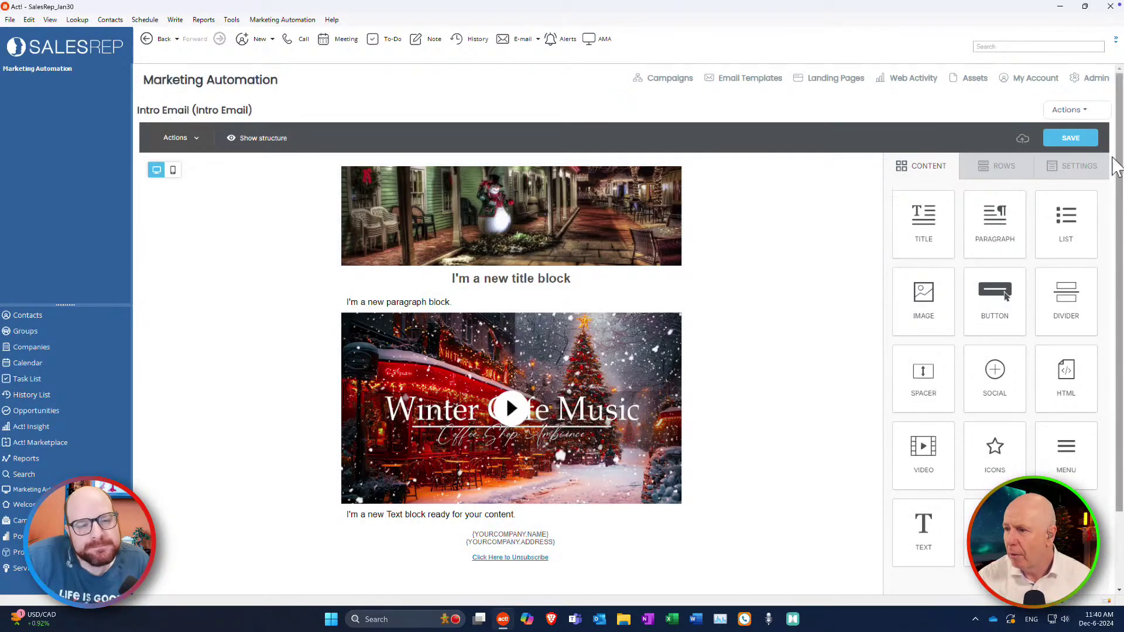
{"action": "left_click", "coordinate": [1072, 110]}
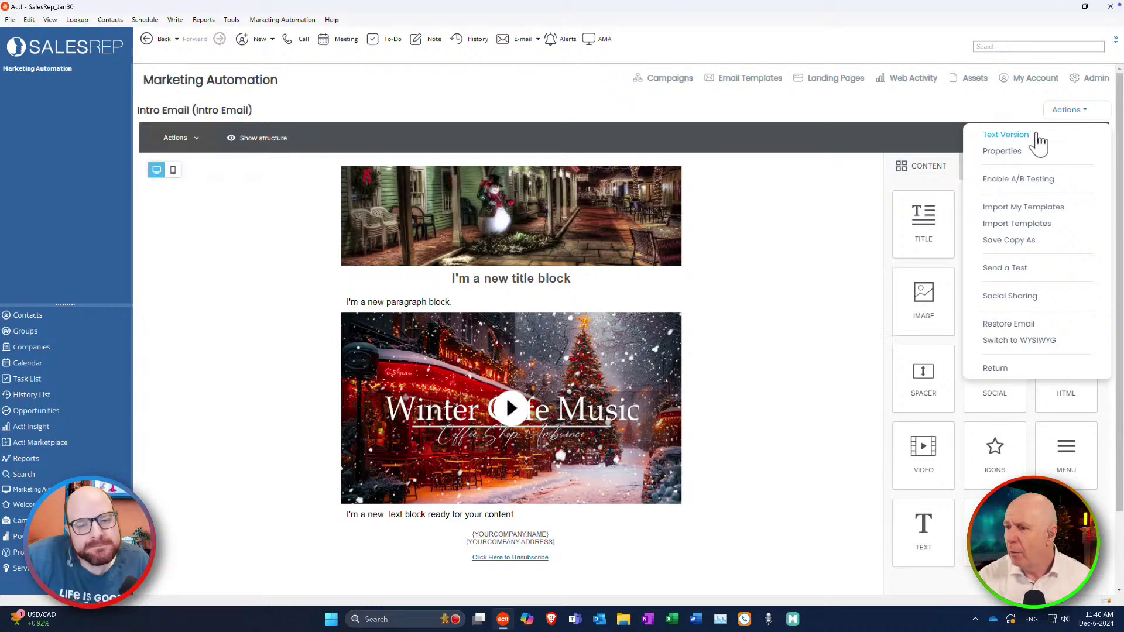
Rename the email to 'Christmas test demo 2024' in its properties.
{"action": "left_click", "coordinate": [1002, 152]}
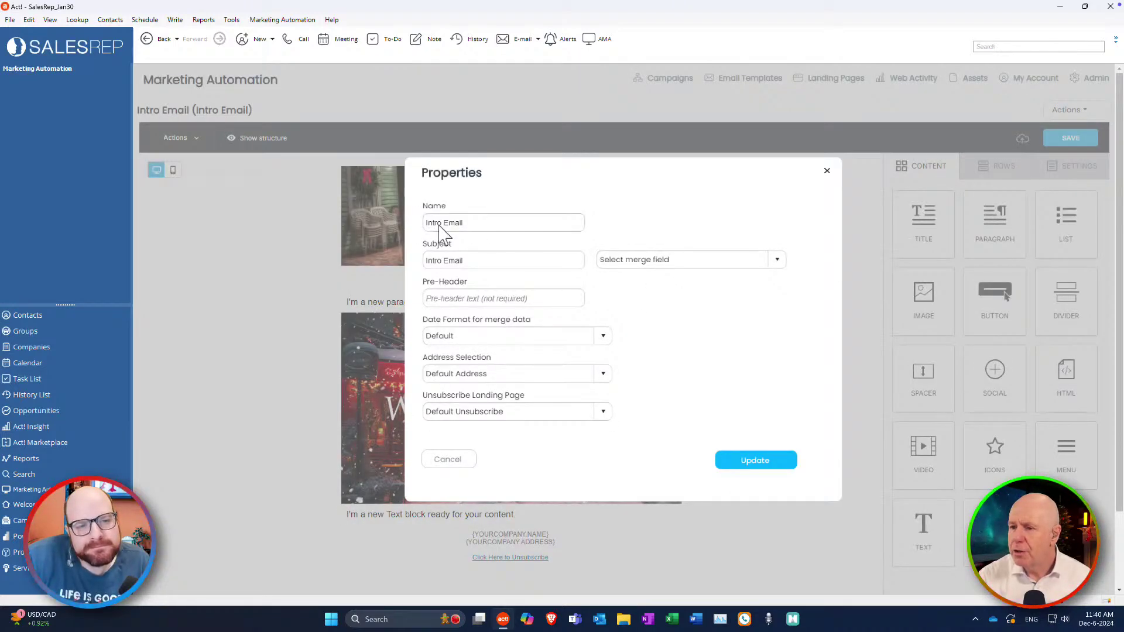
{"action": "triple_click", "coordinate": [469, 223]}
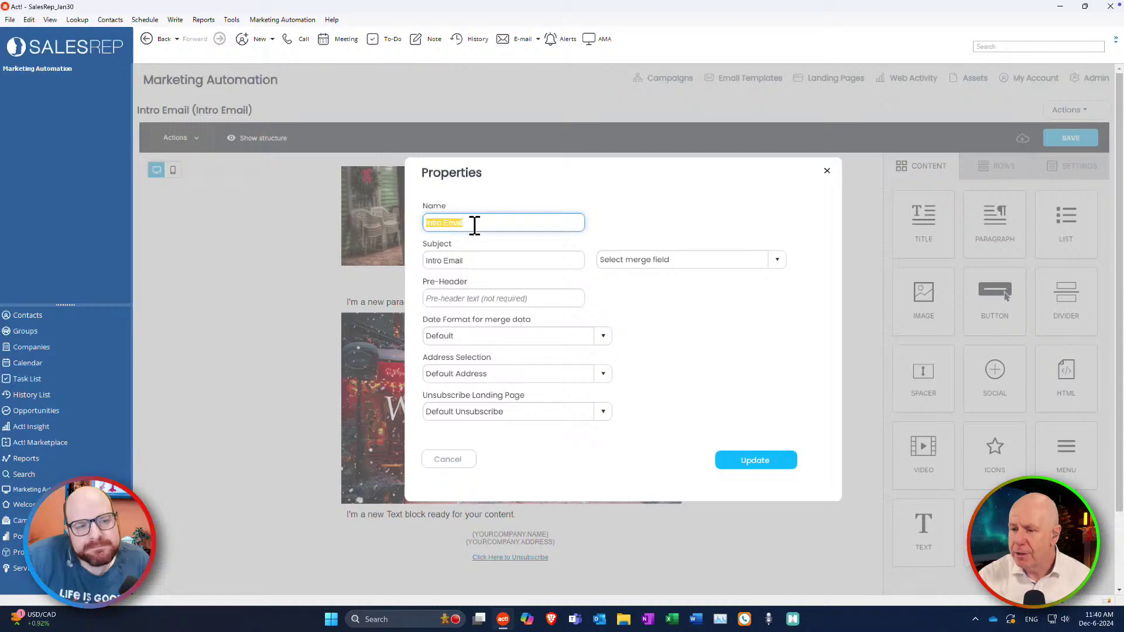
{"action": "type", "text": "Chris"}
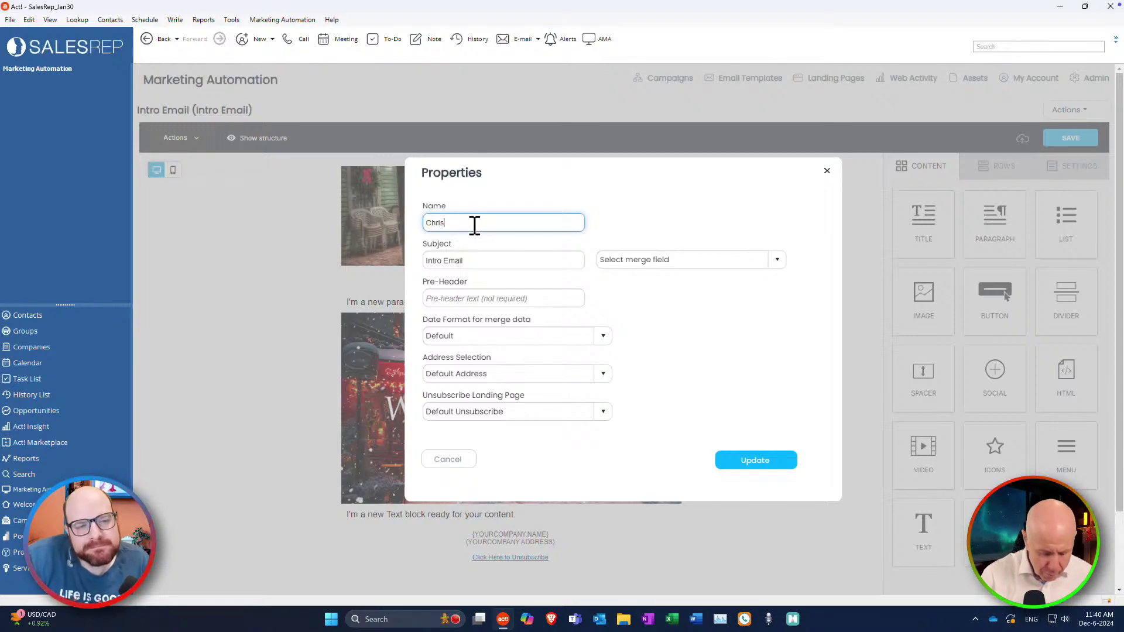
{"action": "type", "text": "tmas tes"}
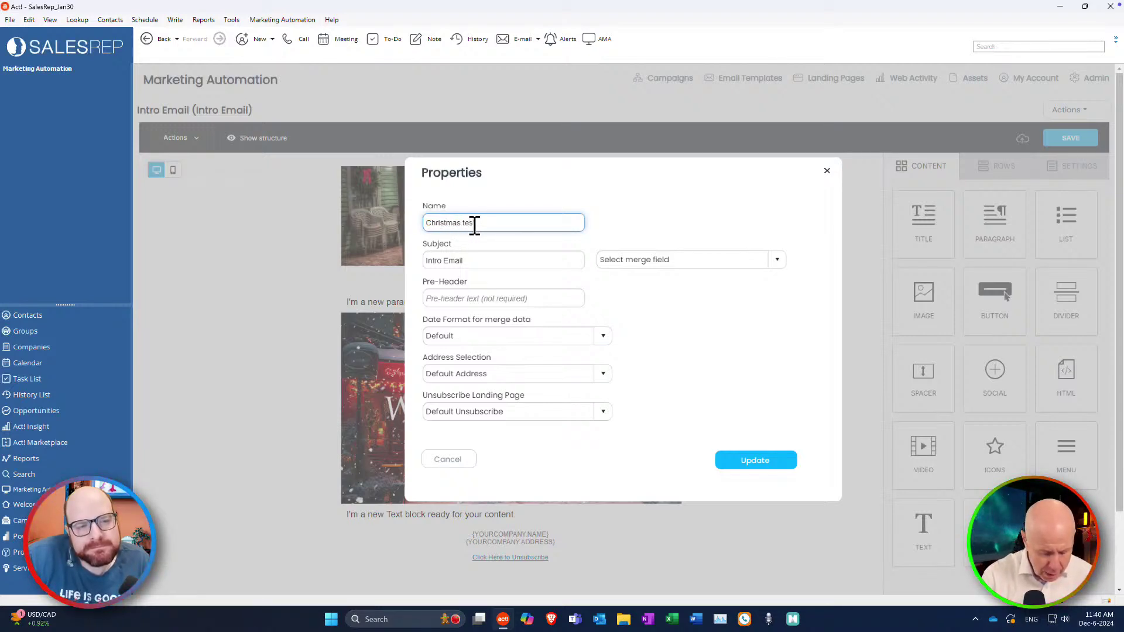
{"action": "type", "text": "t dem"}
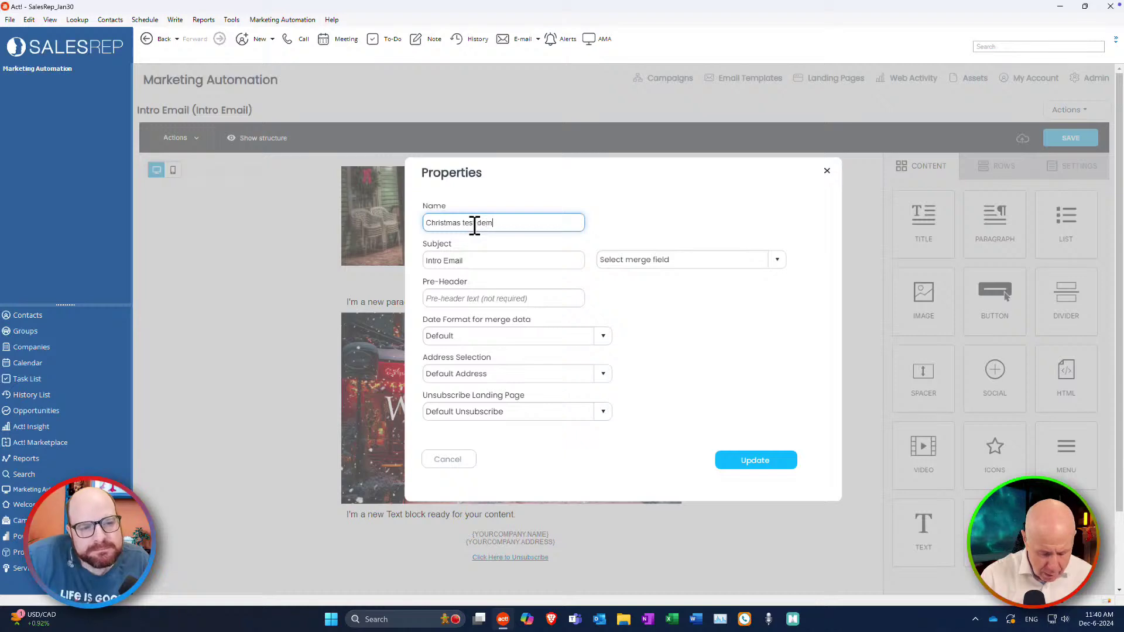
{"action": "type", "text": "o 202"}
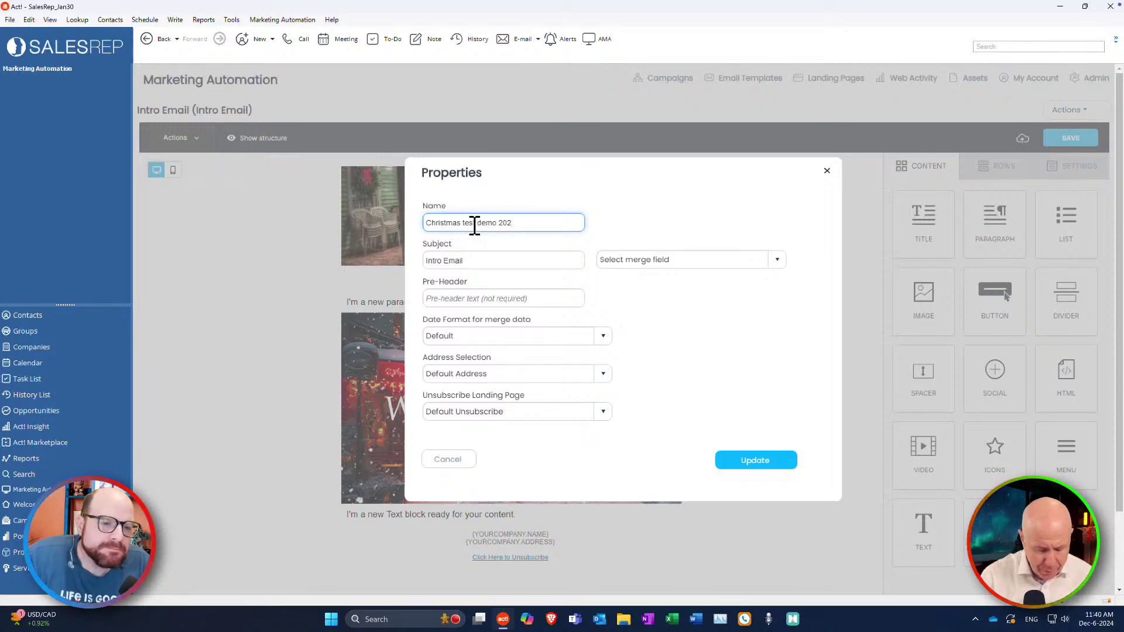
{"action": "type", "text": "4"}
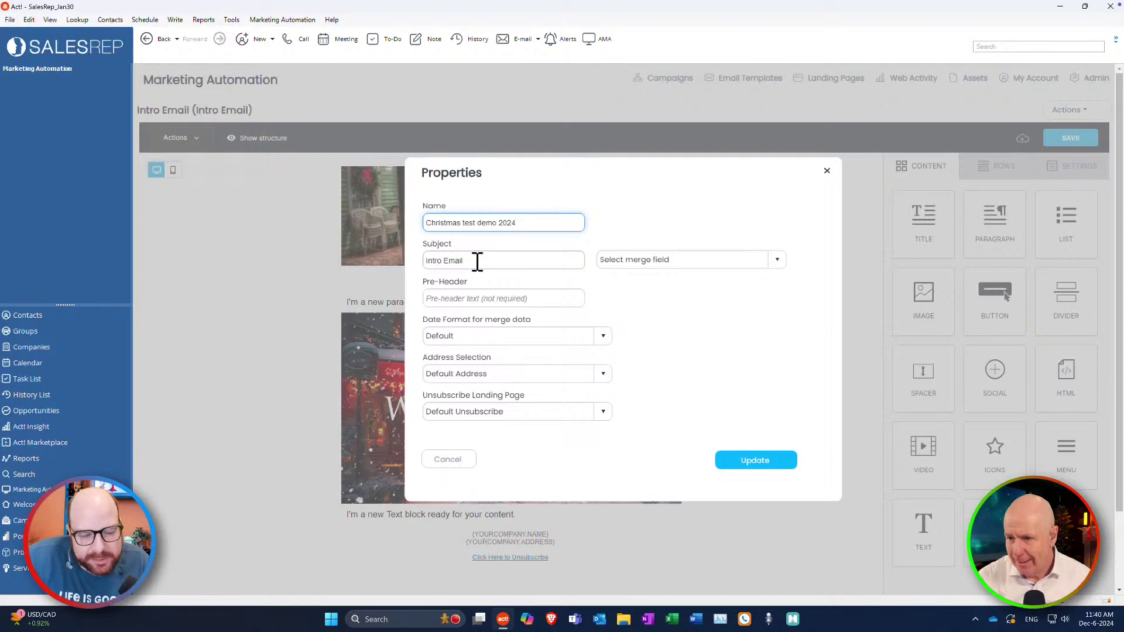
Set the subject to 'Hi {CONTACT.SALUTATION}, Merry Christmas' using the salutation merge field.
{"action": "left_click", "coordinate": [476, 261]}
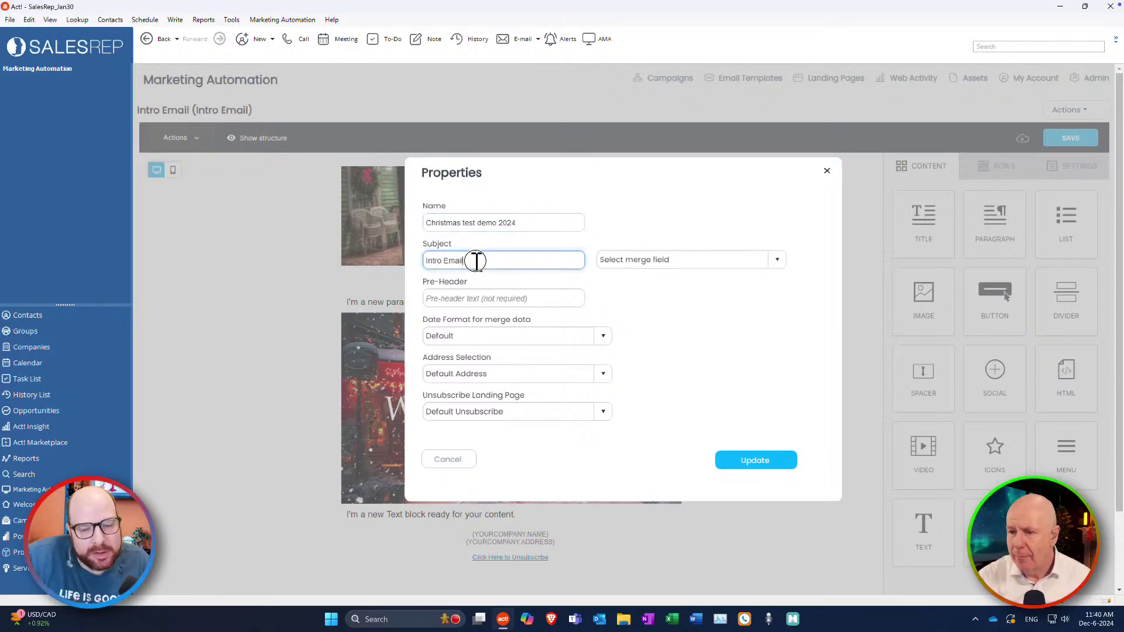
{"action": "left_click_drag", "start_coordinate": [476, 261], "coordinate": [409, 254]}
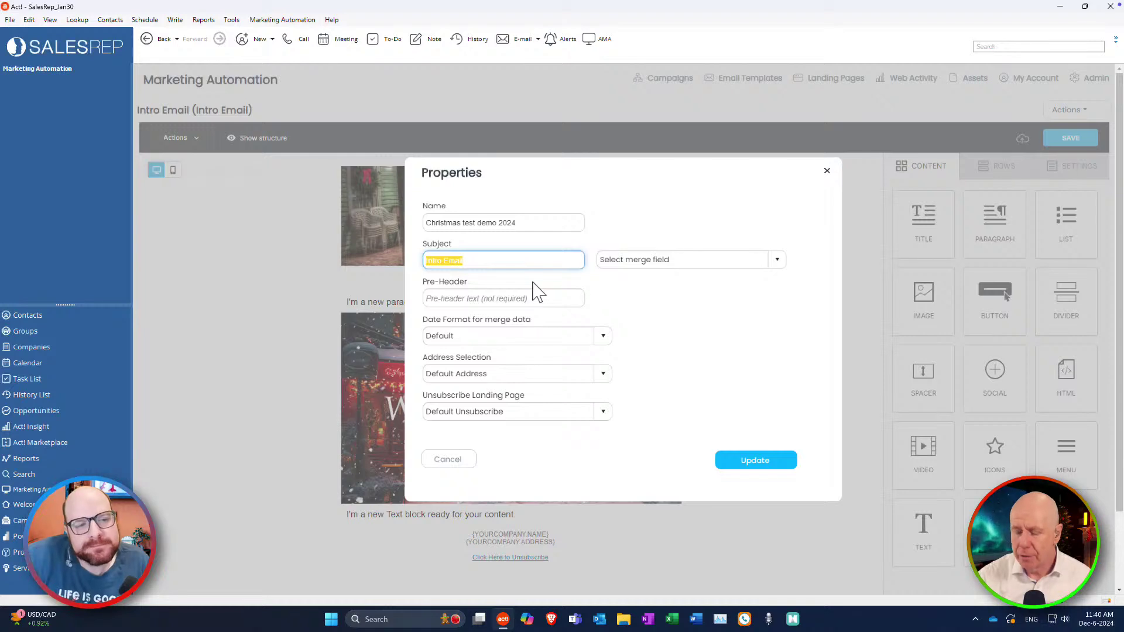
{"action": "type", "text": "Hi"}
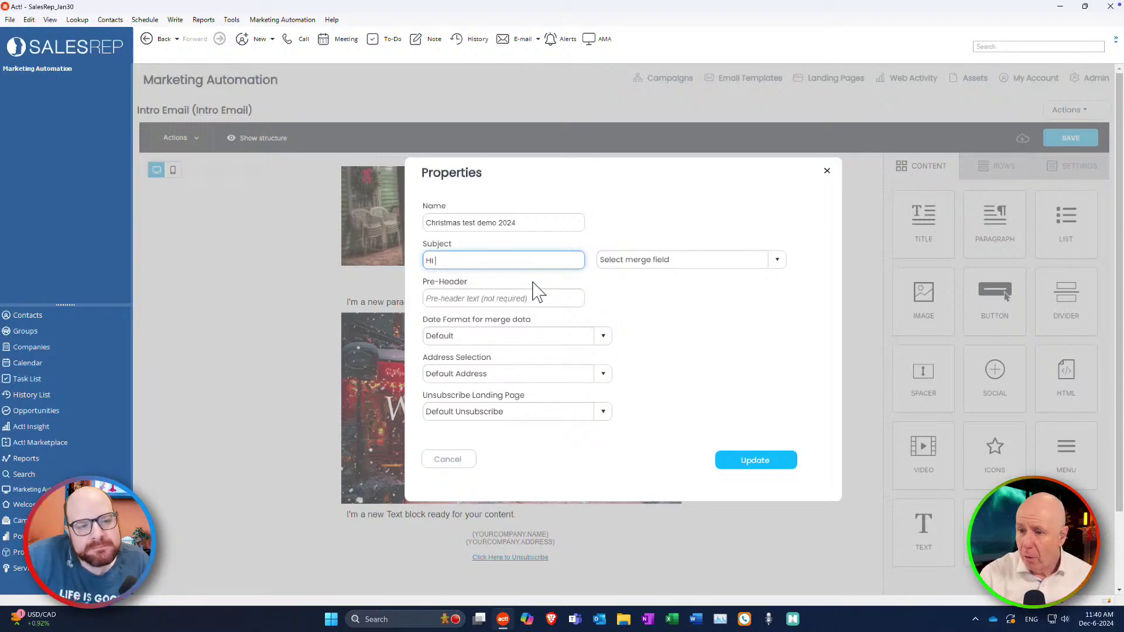
{"action": "left_click", "coordinate": [778, 260]}
{"action": "left_click", "coordinate": [779, 262]}
{"action": "left_click_drag", "start_coordinate": [783, 293], "coordinate": [779, 416]}
{"action": "left_click", "coordinate": [643, 364]}
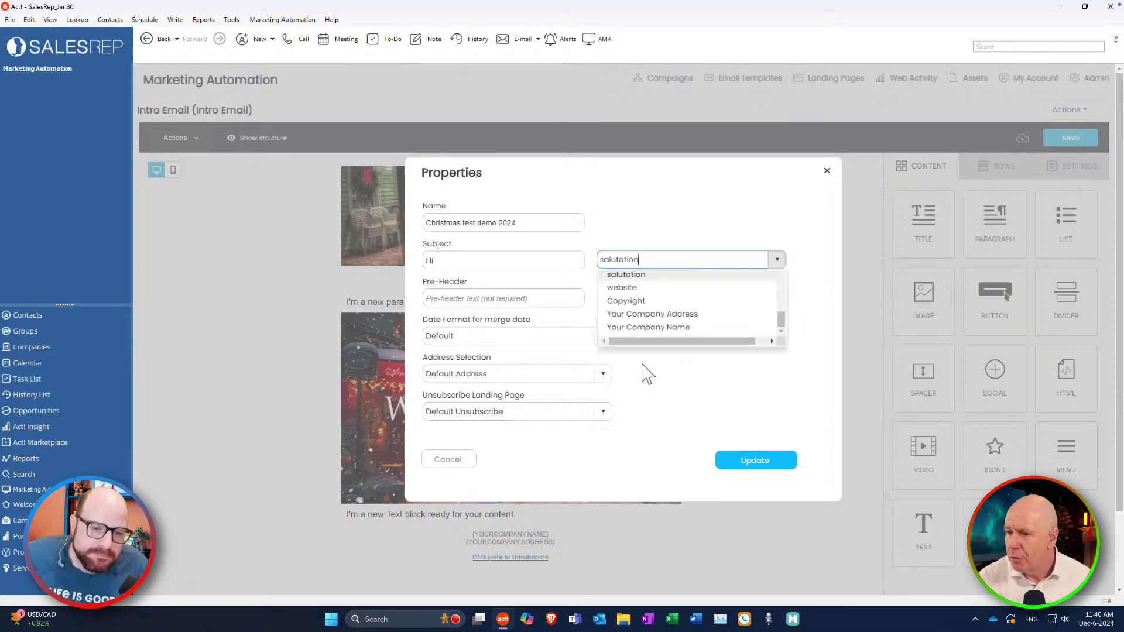
{"action": "left_click", "coordinate": [436, 261]}
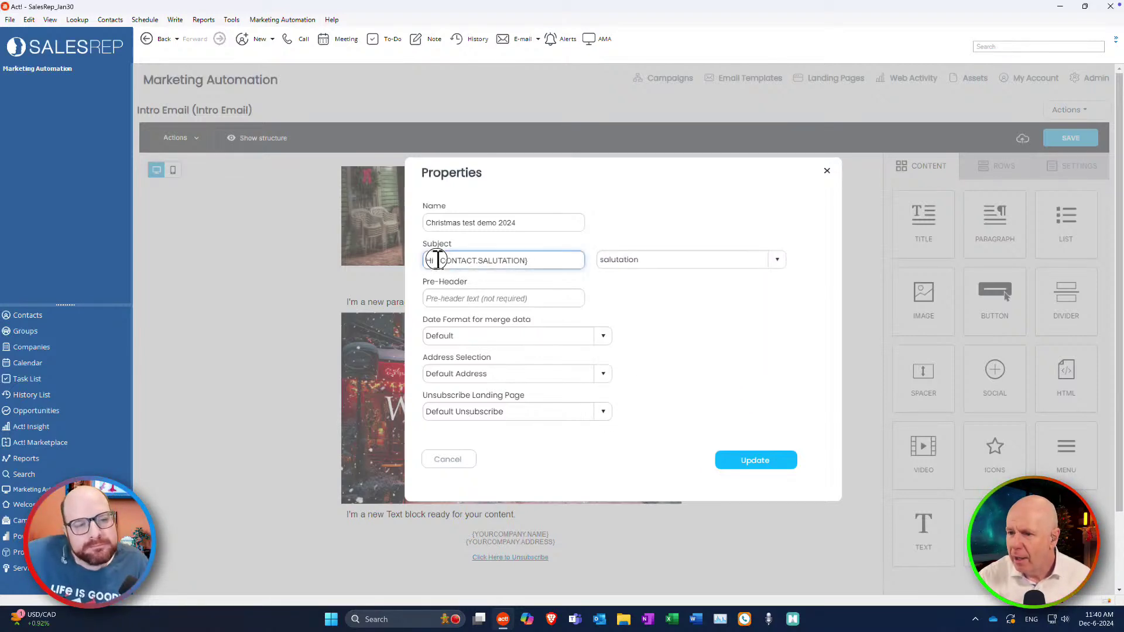
{"action": "key", "text": "BackSpace"}
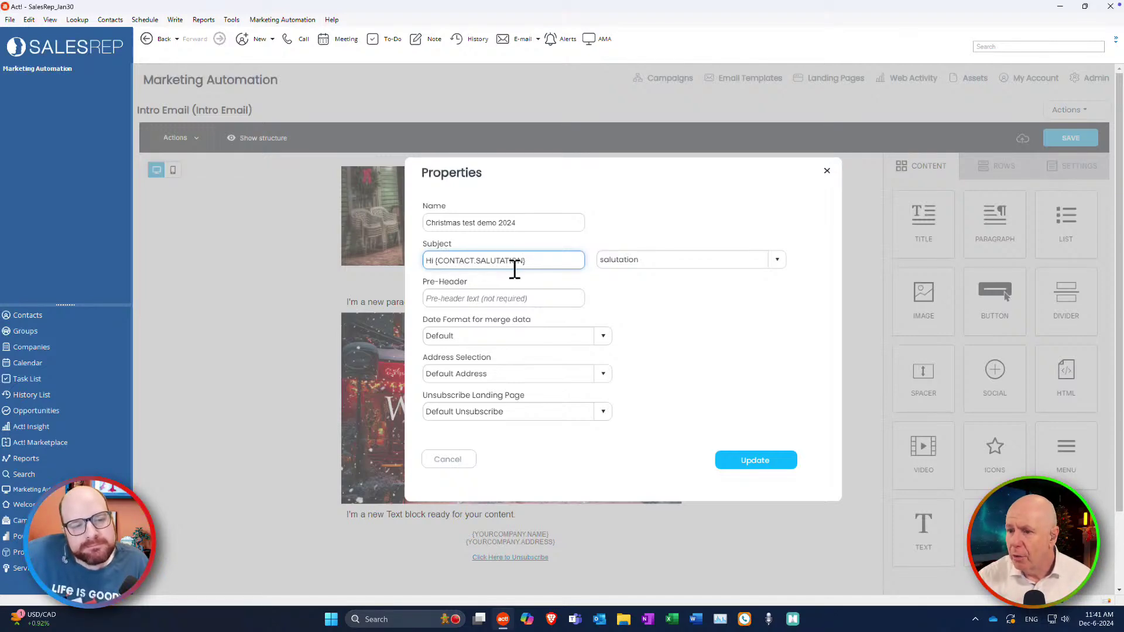
{"action": "left_click", "coordinate": [537, 263]}
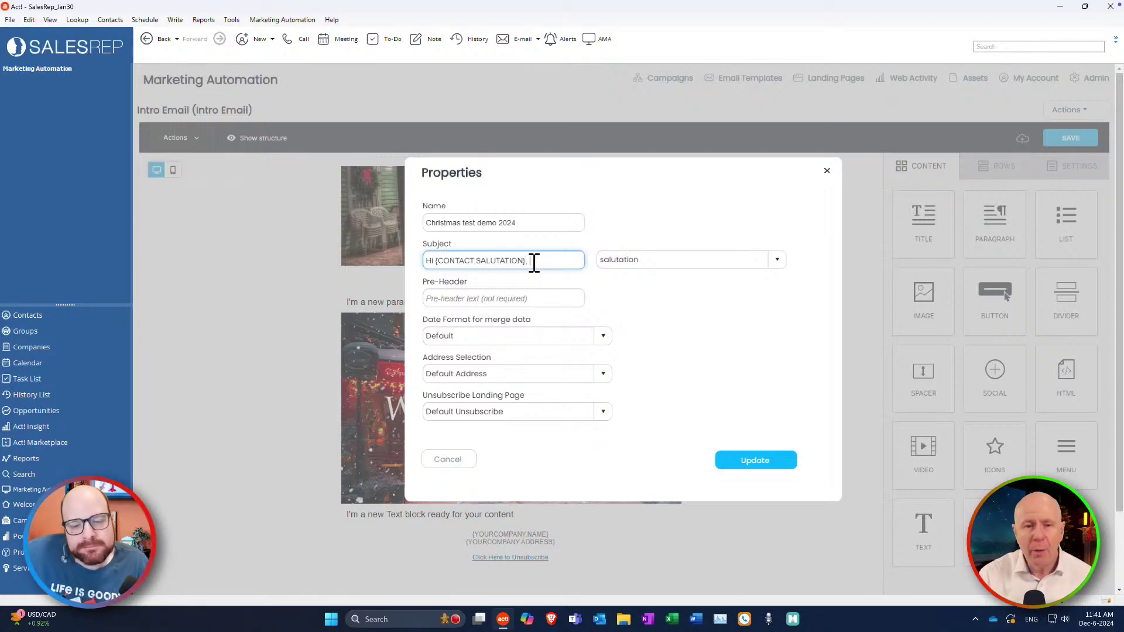
{"action": "type", "text": "erry"}
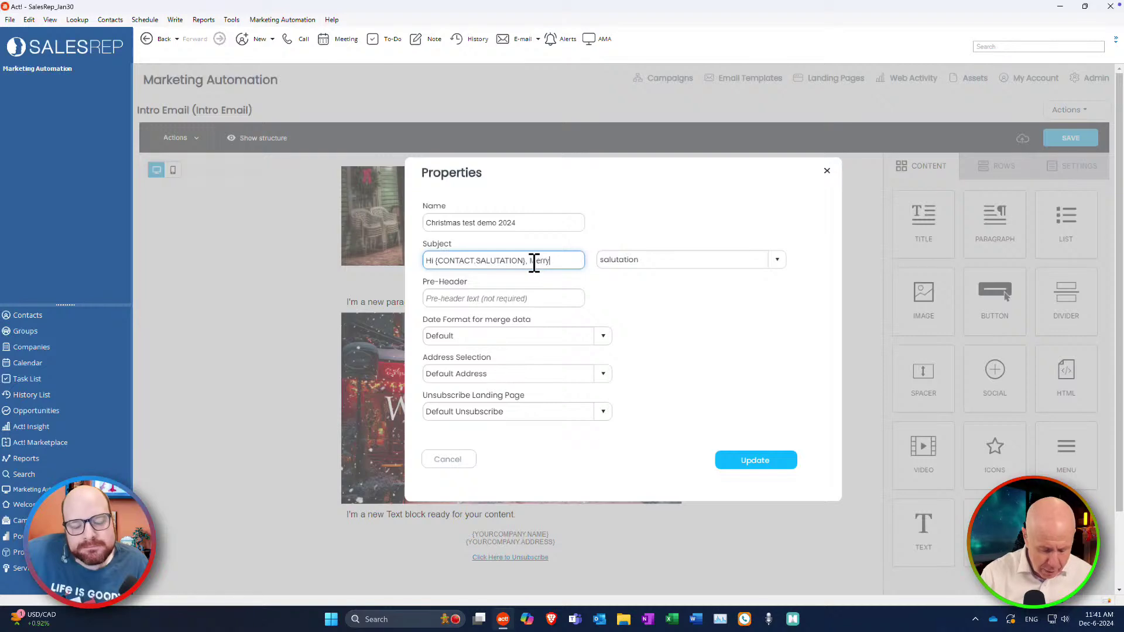
{"action": "type", "text": " Christmas"}
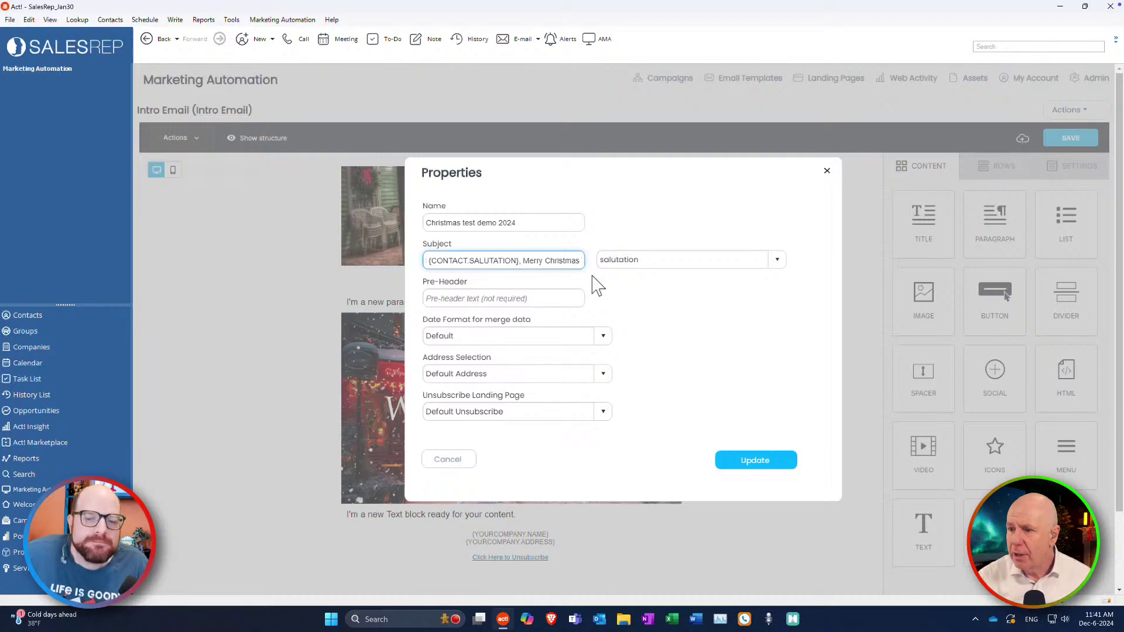
{"action": "left_click", "coordinate": [778, 262]}
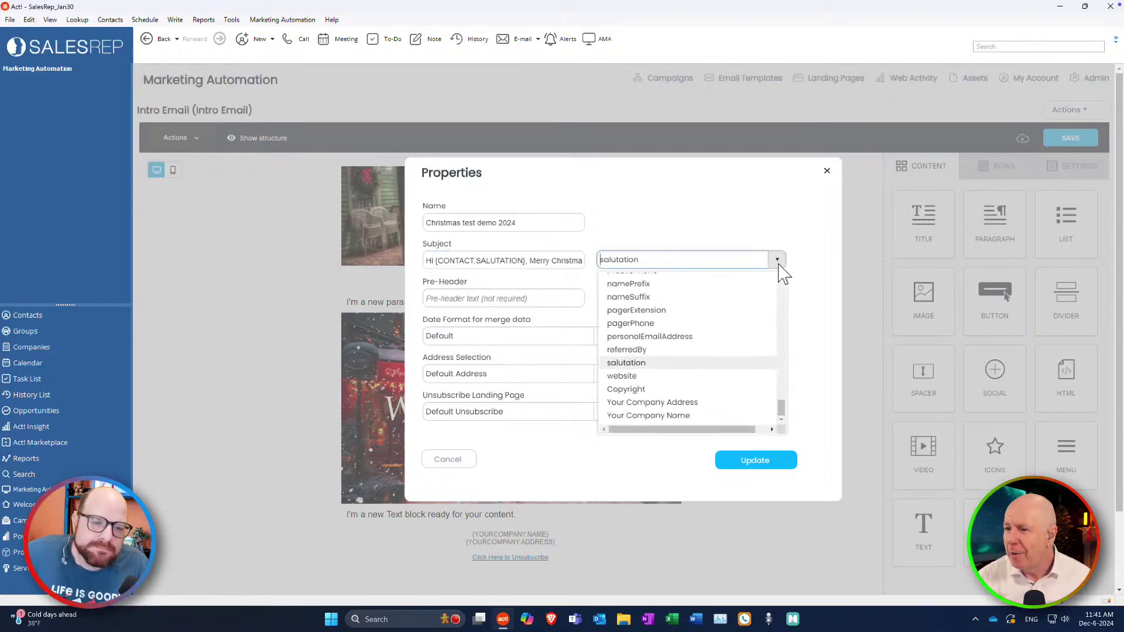
Append a 😎 sunglasses emoji to the end of the subject.
{"action": "left_click", "coordinate": [778, 262]}
{"action": "left_click", "coordinate": [547, 261]}
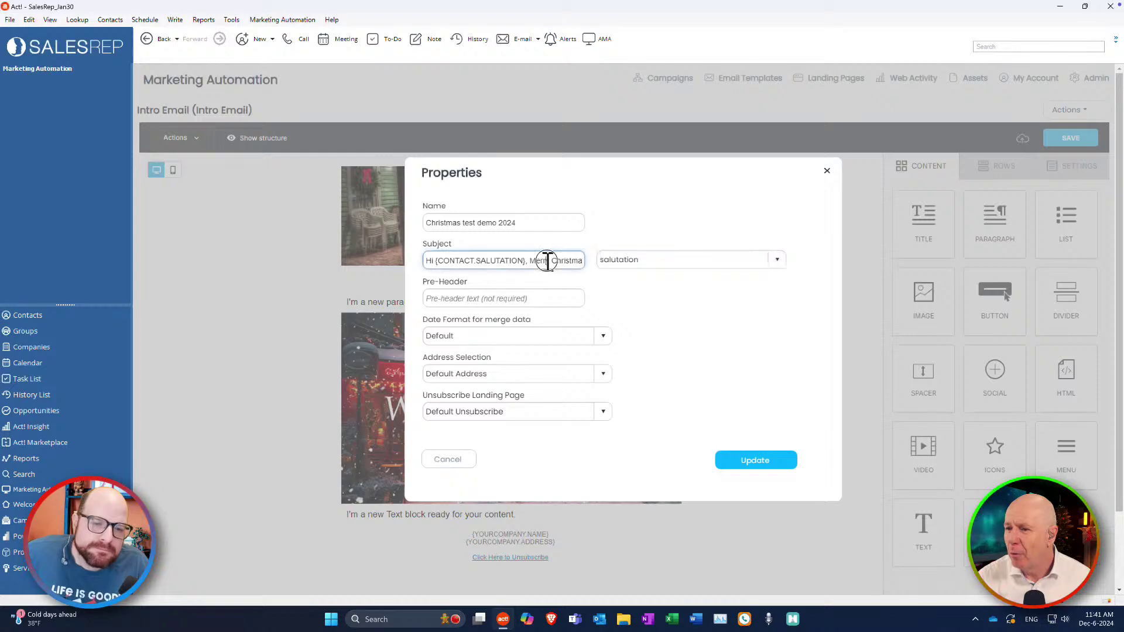
{"action": "left_click_drag", "start_coordinate": [547, 262], "coordinate": [577, 258]}
{"action": "left_click", "coordinate": [582, 261]}
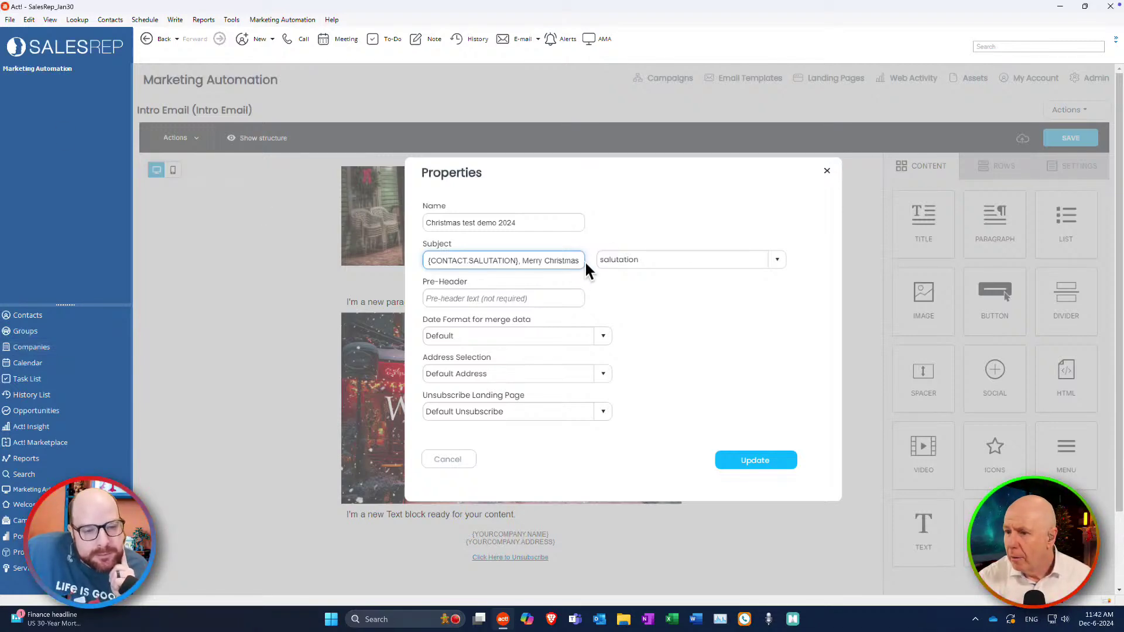
{"action": "type", "text": "😎"}
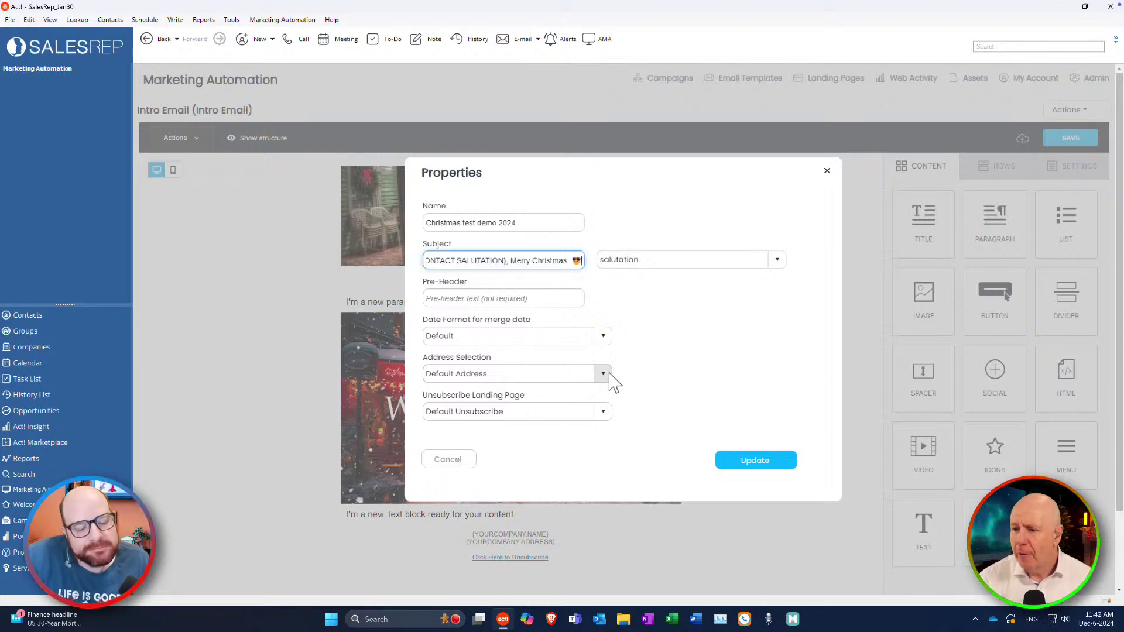
Choose CLX Unsubscribe List as the unsubscribe landing page and apply the properties.
{"action": "left_click", "coordinate": [605, 412]}
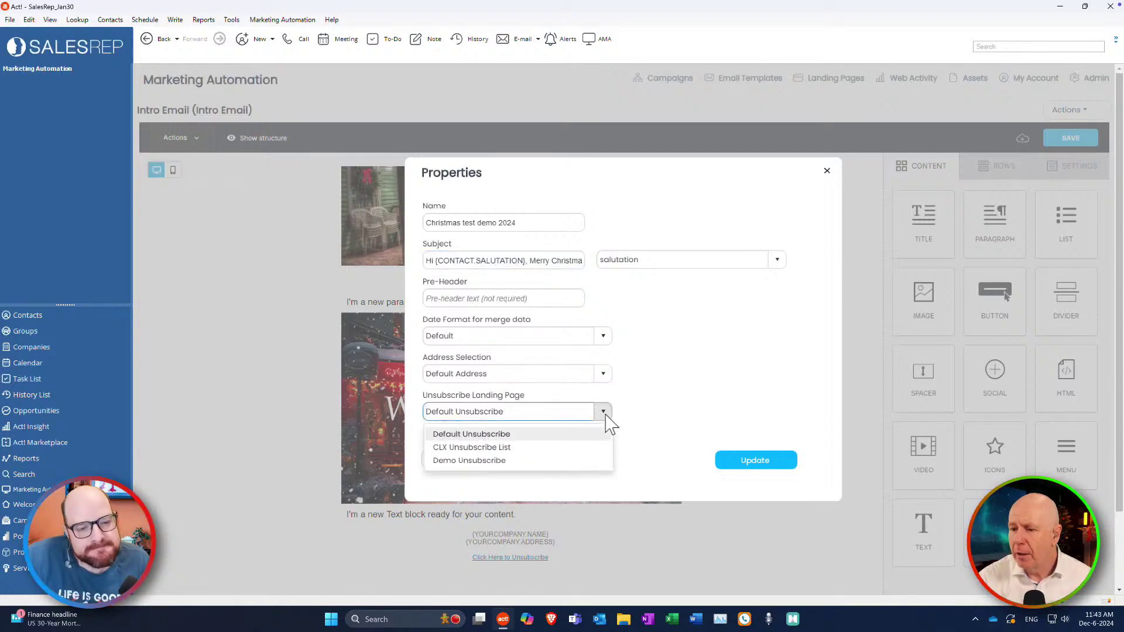
{"action": "left_click", "coordinate": [475, 449]}
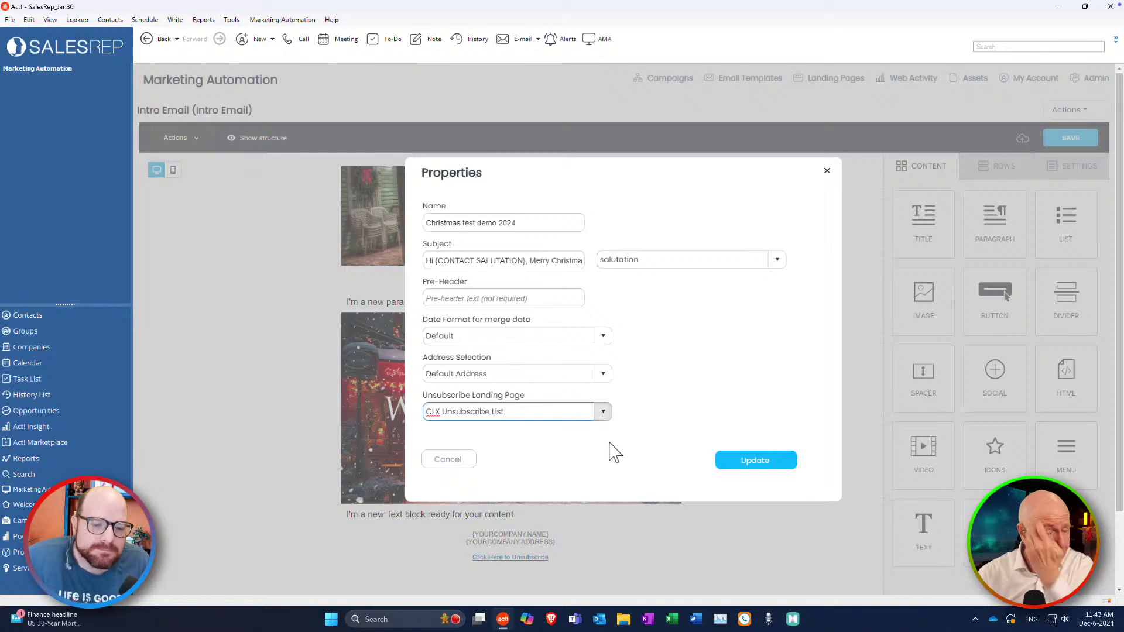
{"action": "left_click", "coordinate": [769, 468]}
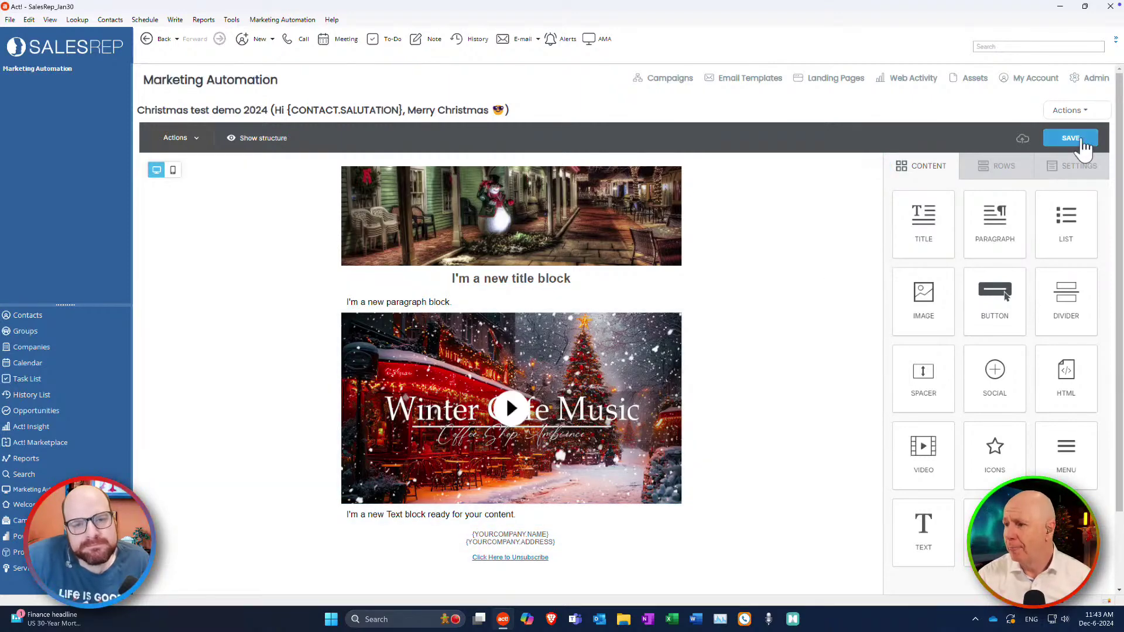
Save the Christmas test demo 2024 email template.
{"action": "left_click", "coordinate": [1080, 145]}
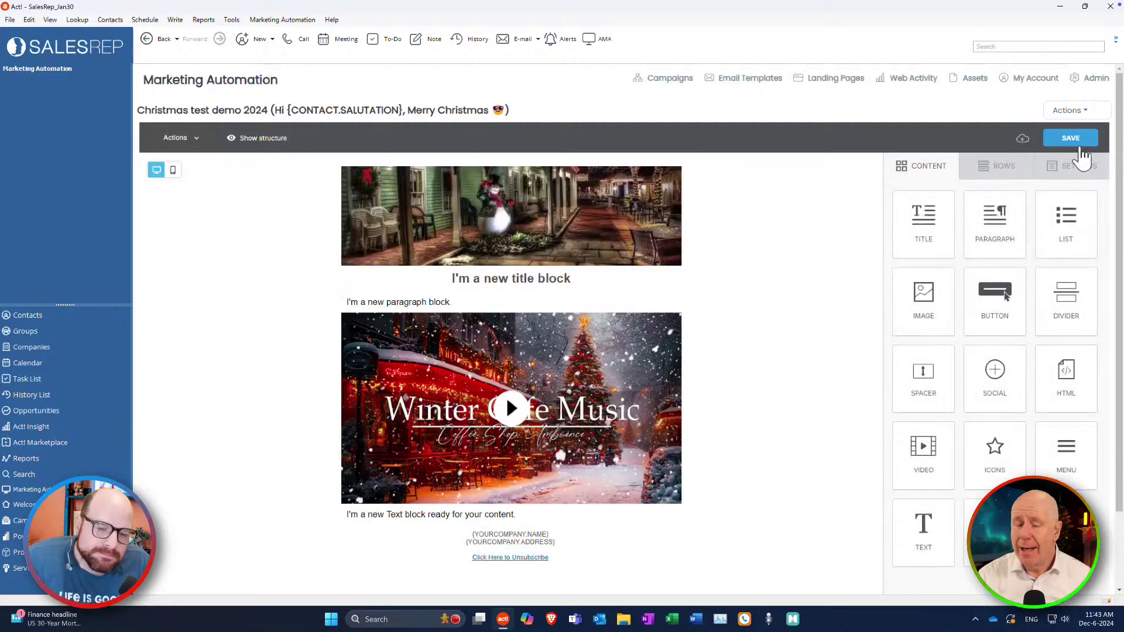
{"action": "left_click", "coordinate": [1070, 113]}
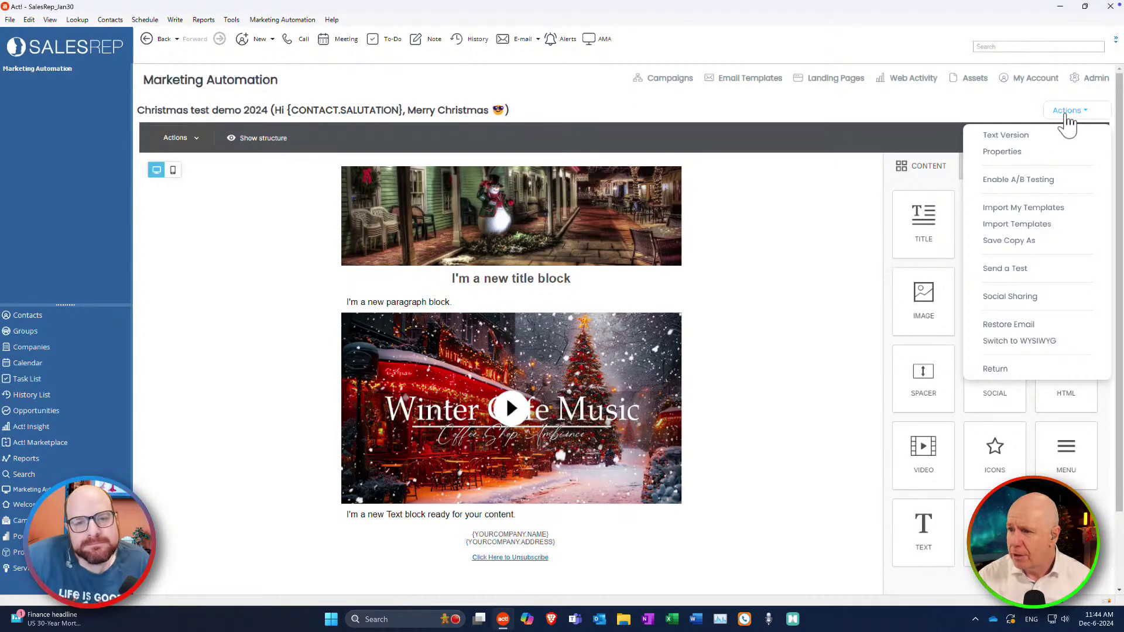
Open the Send Test Email form, edit the recipient field, then close it unsent.
{"action": "left_click", "coordinate": [1013, 271]}
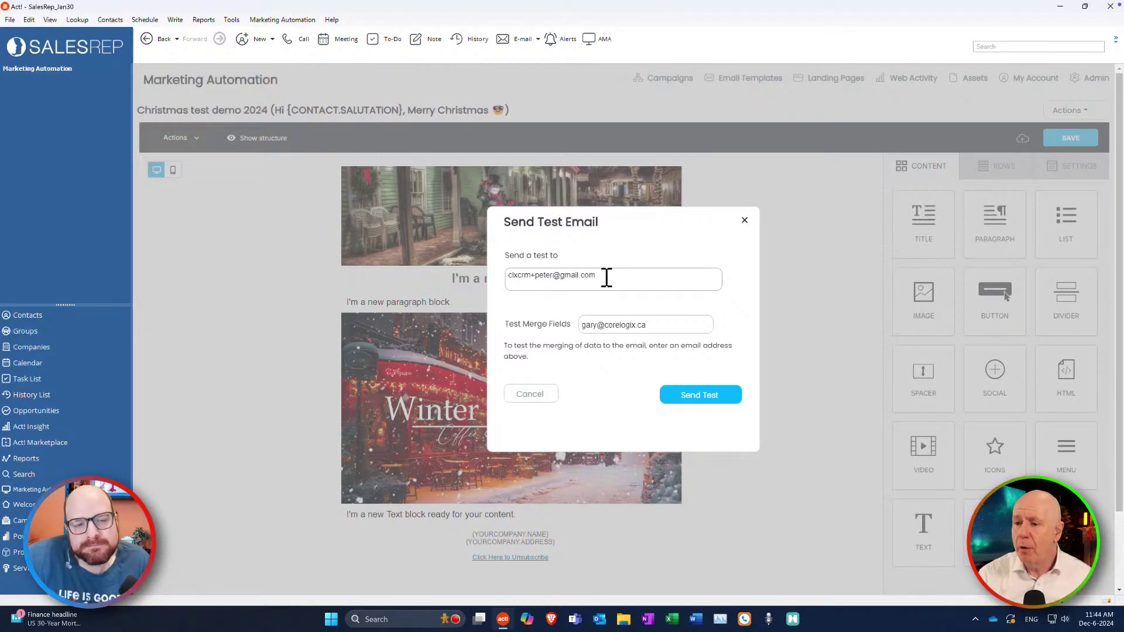
{"action": "left_click", "coordinate": [606, 278]}
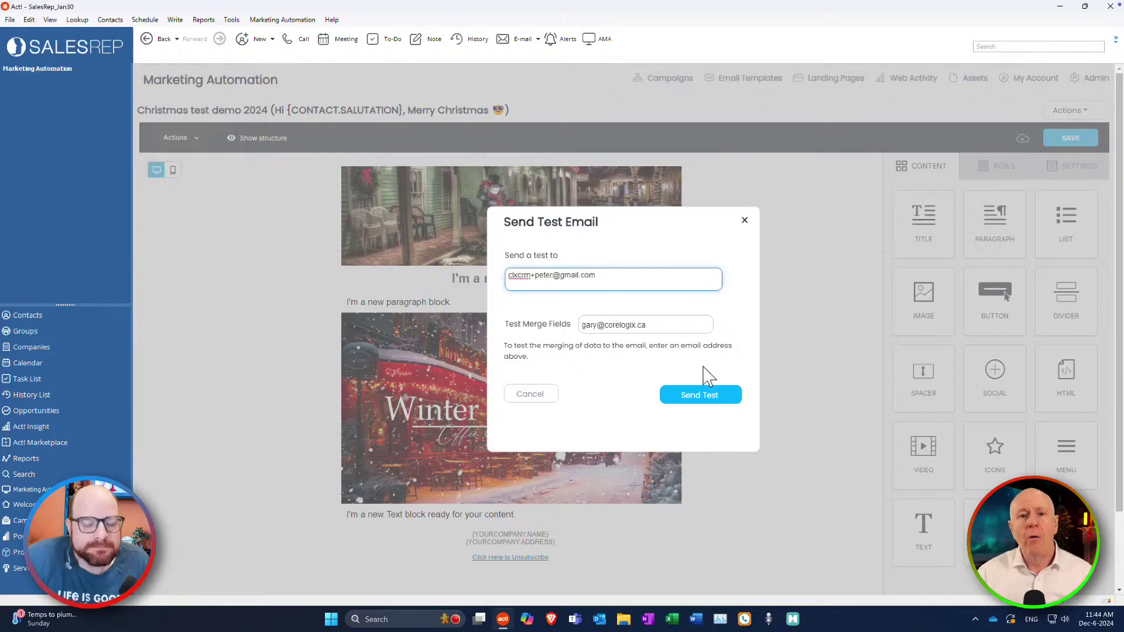
{"action": "left_click", "coordinate": [744, 221]}
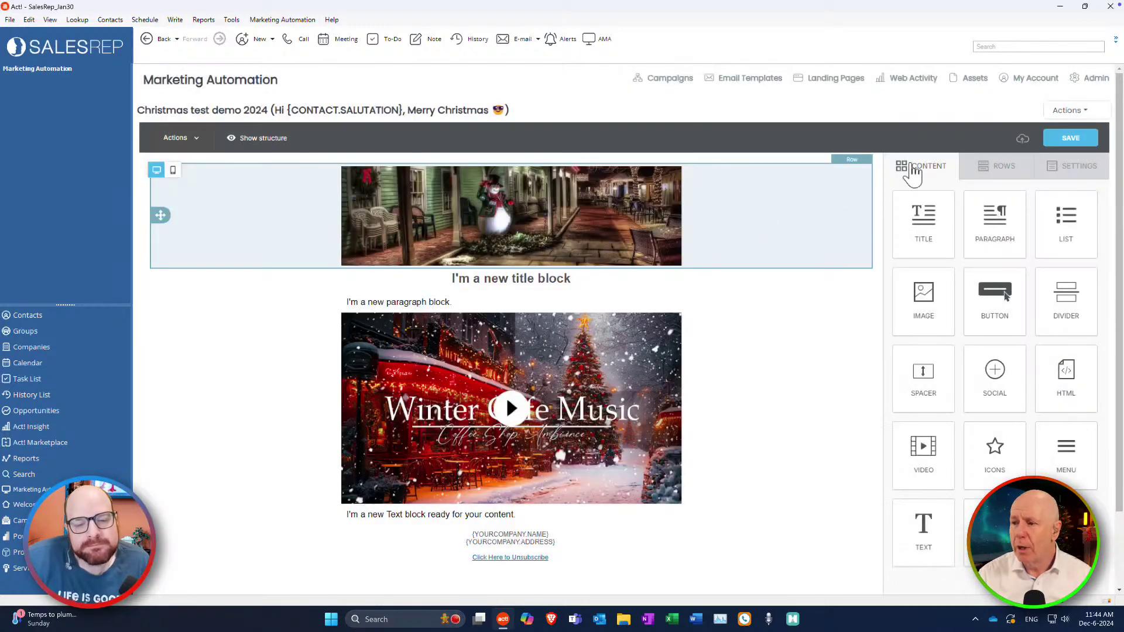
Return from the email editor to the Test Christmas Demo campaign workflow.
{"action": "left_click", "coordinate": [1067, 111]}
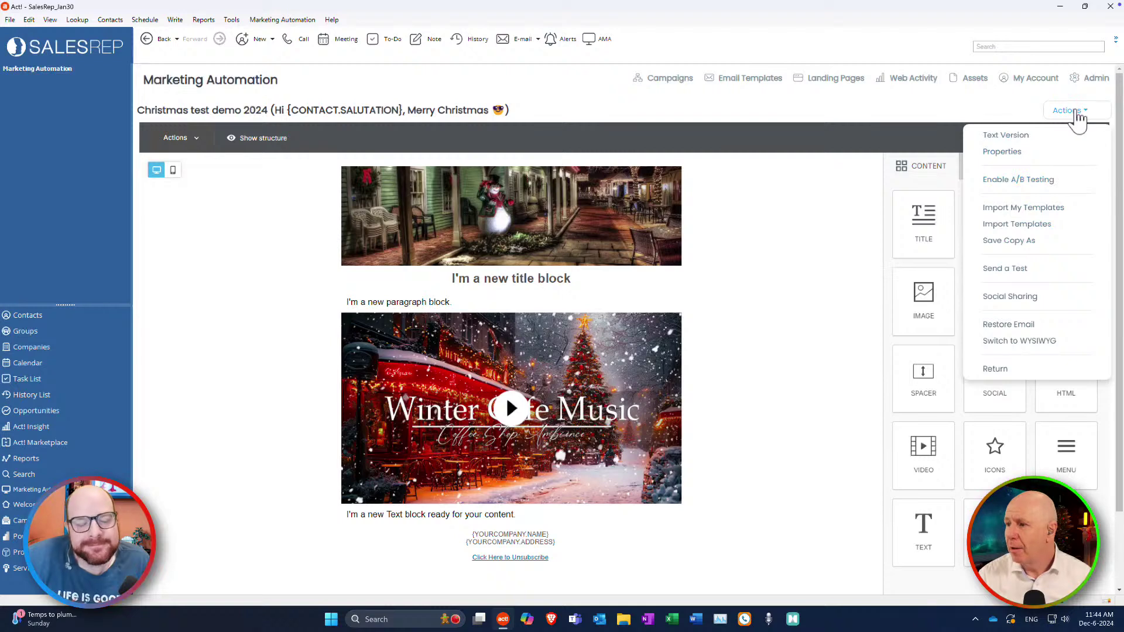
{"action": "left_click", "coordinate": [1011, 373]}
{"action": "left_click", "coordinate": [1081, 113]}
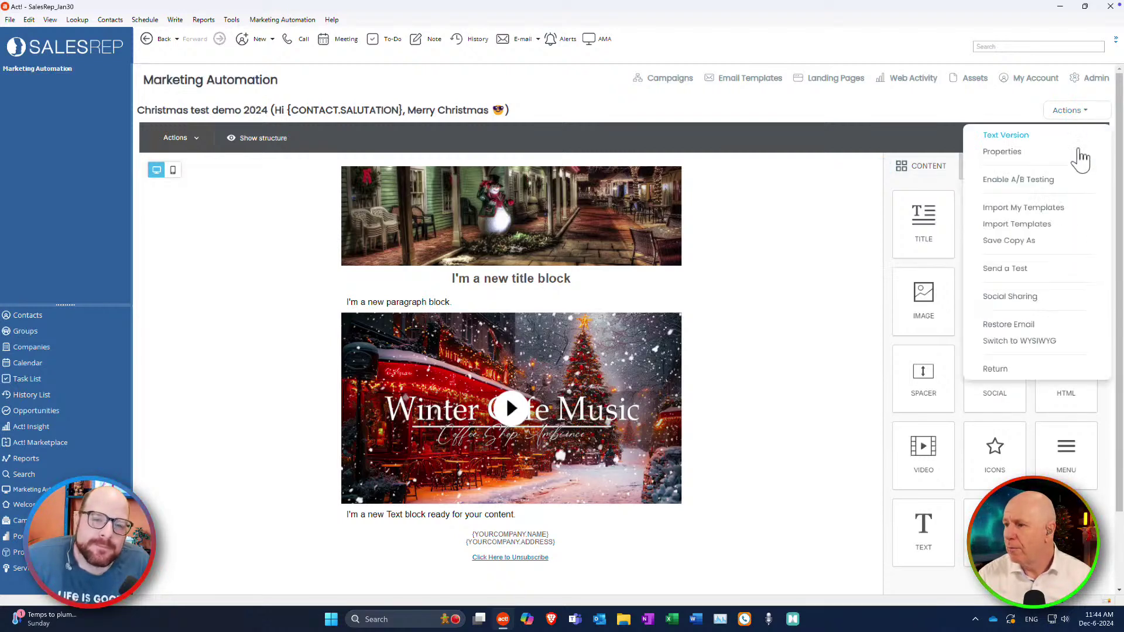
{"action": "left_click", "coordinate": [1010, 369]}
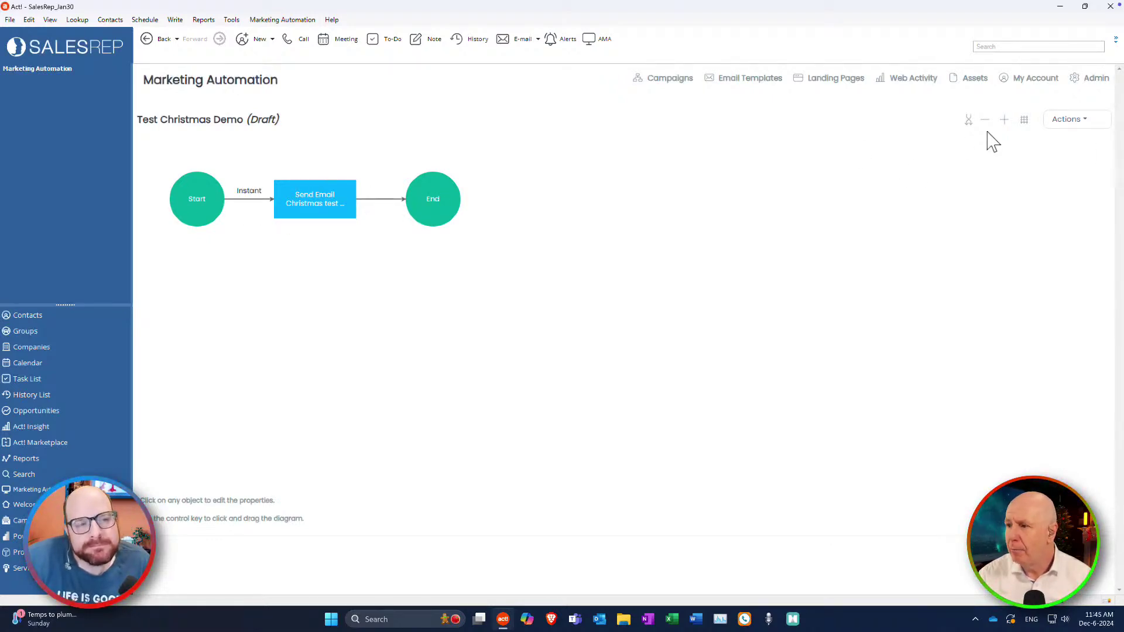
{"action": "left_click", "coordinate": [1068, 119]}
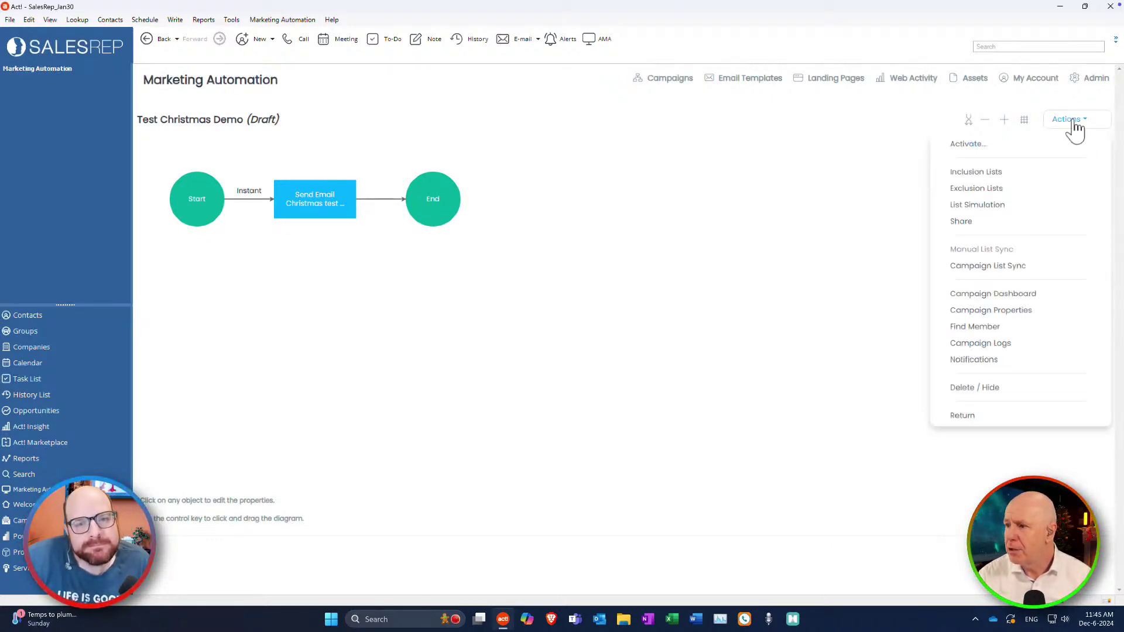
Choose Activate for the Test Christmas Demo campaign to show its activation summary.
{"action": "left_click", "coordinate": [975, 144]}
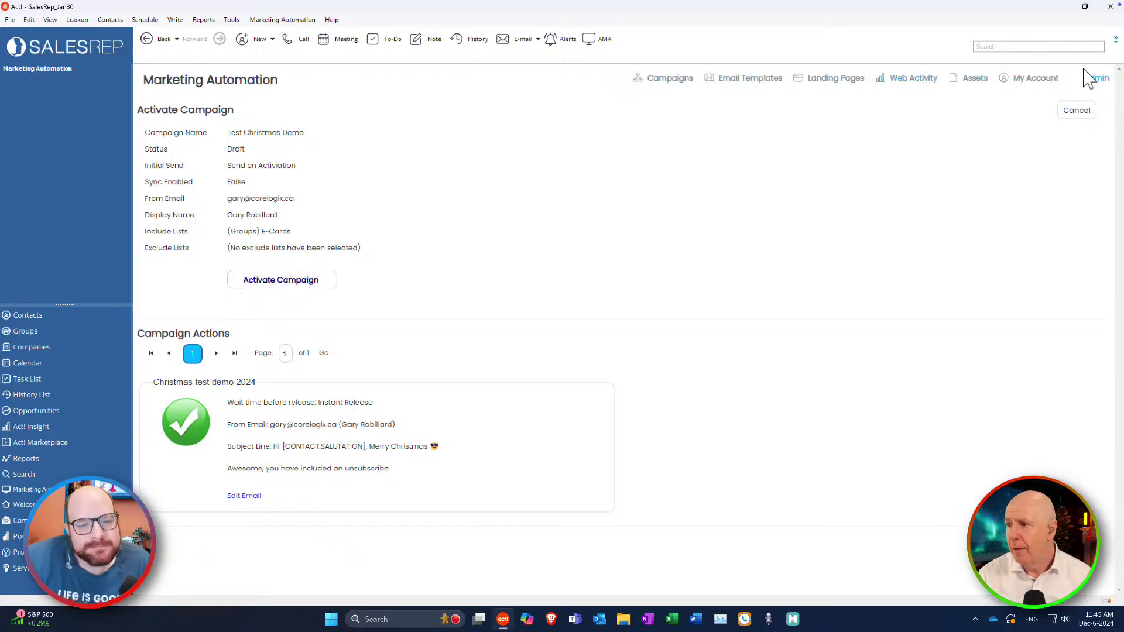
Cancel activating Test Christmas Demo and use Return to leave its campaign diagram.
{"action": "left_click", "coordinate": [1079, 112]}
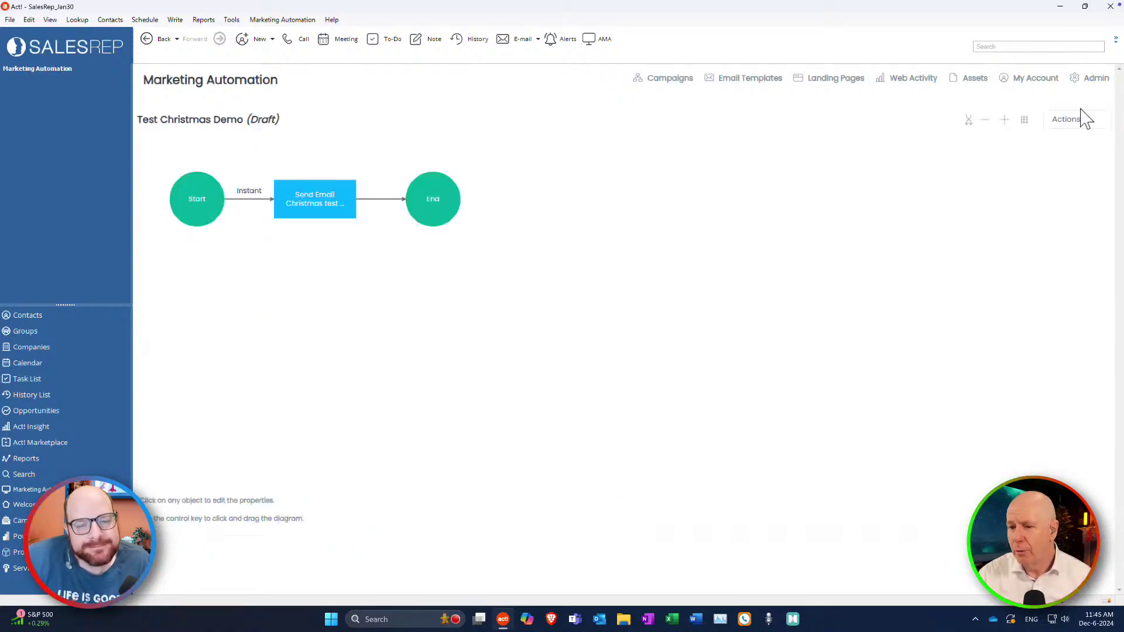
{"action": "left_click", "coordinate": [1077, 120]}
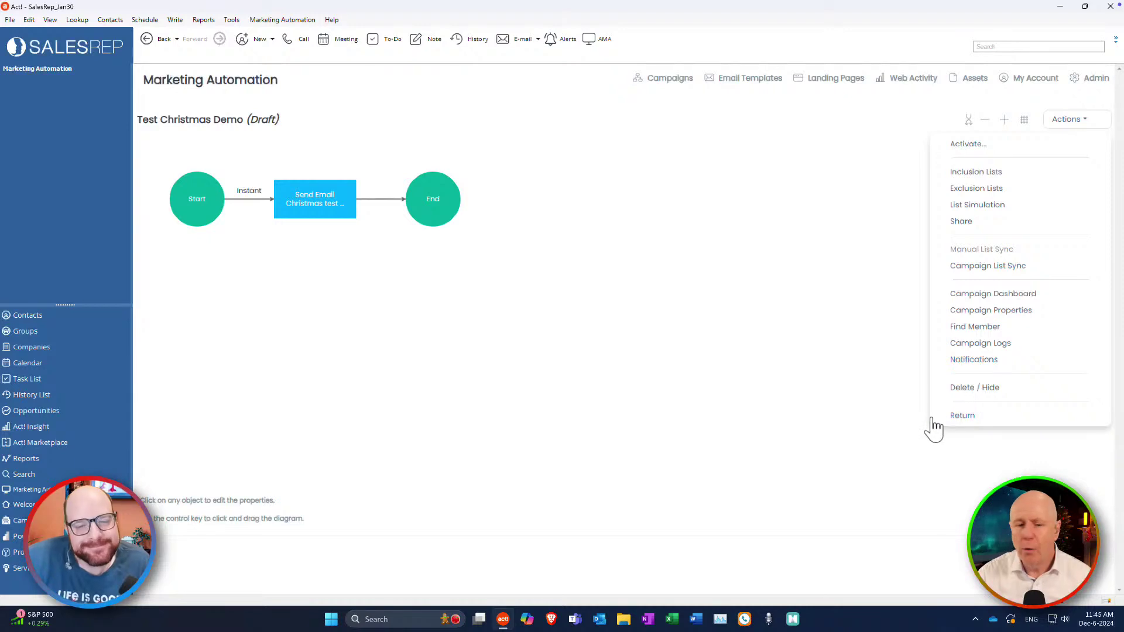
{"action": "left_click", "coordinate": [1031, 440]}
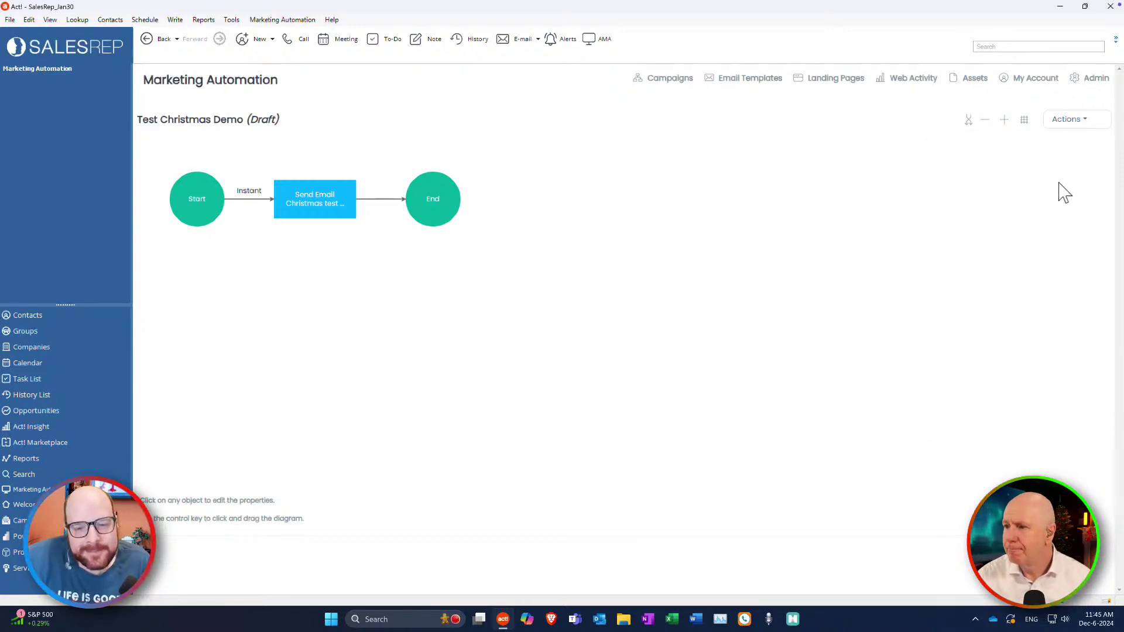
{"action": "left_click", "coordinate": [1081, 122]}
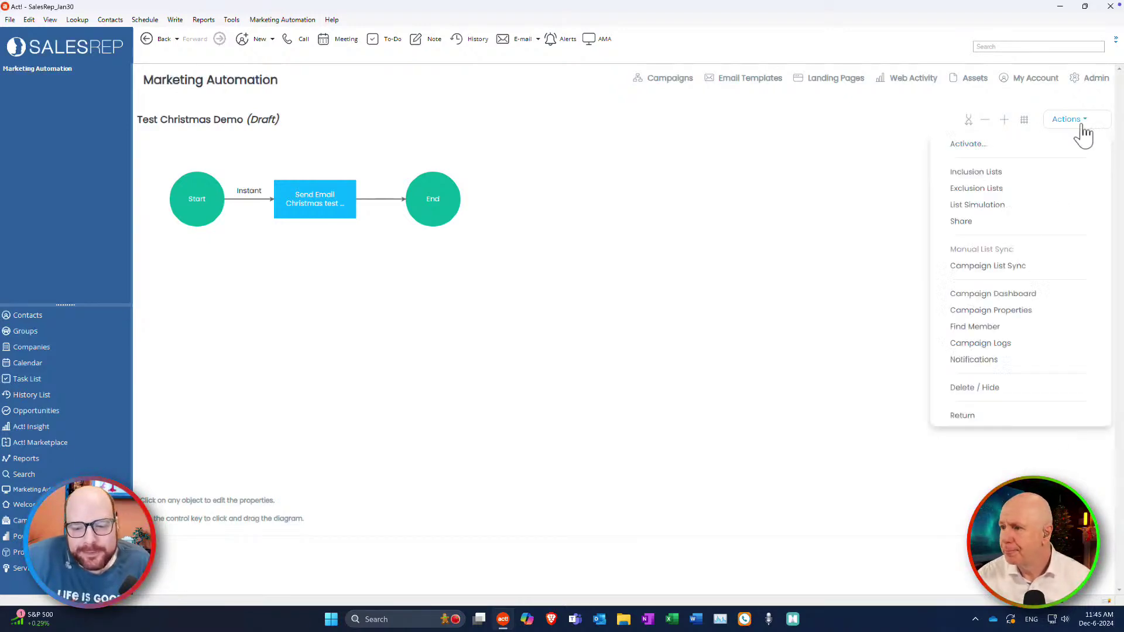
{"action": "left_click", "coordinate": [975, 417]}
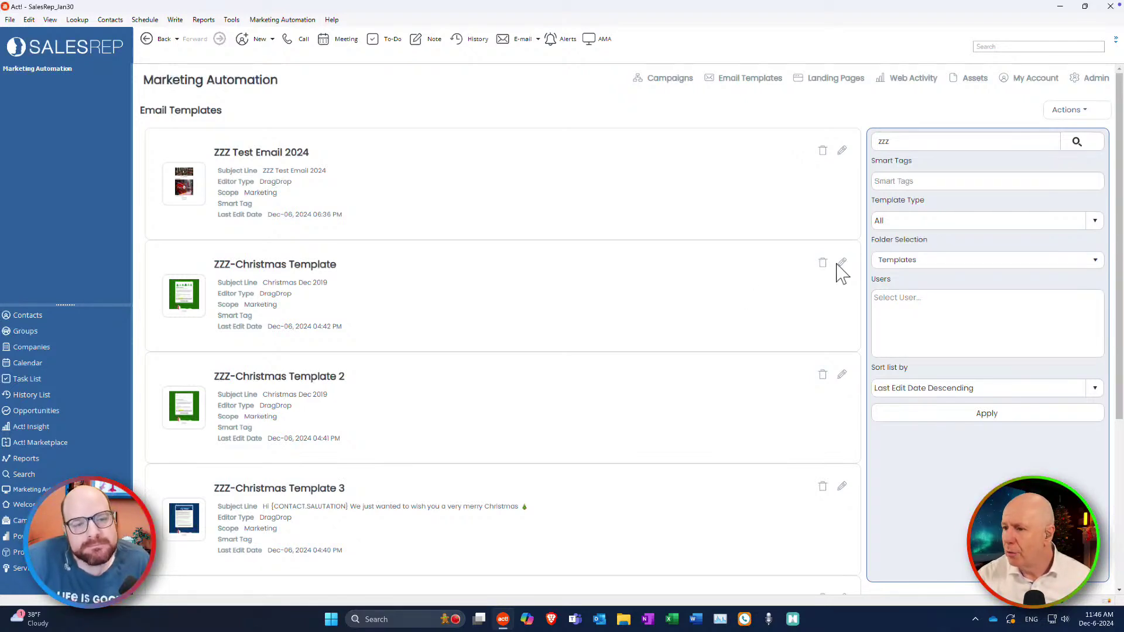
Open ZZZ-Christmas Template in the email editor using its edit pencil.
{"action": "left_click", "coordinate": [842, 263]}
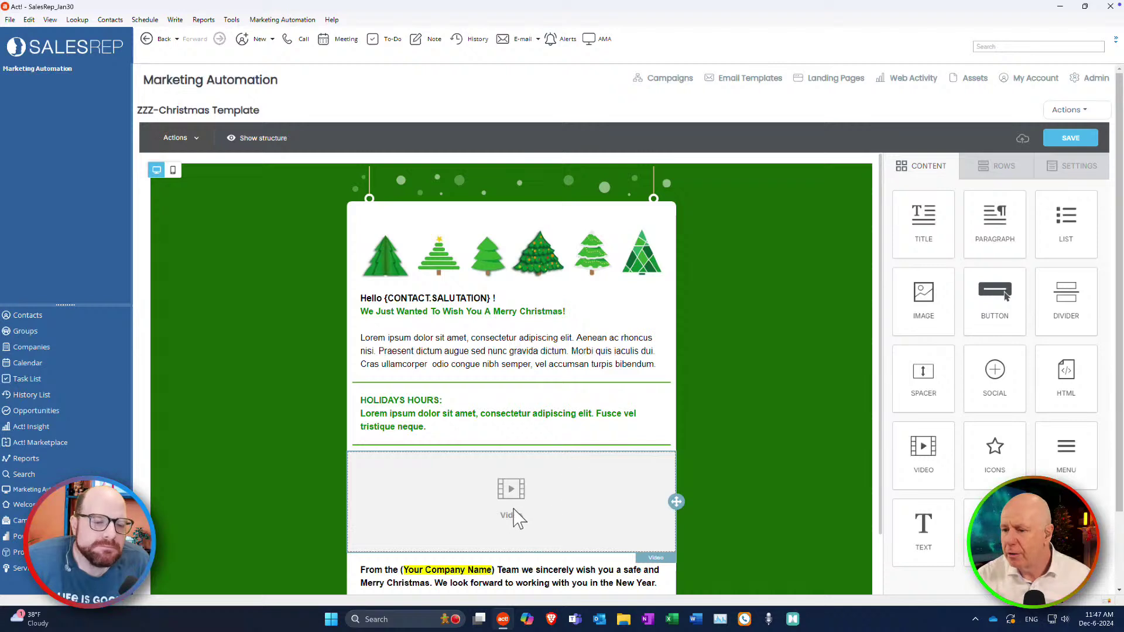
Review the video block's properties and the settings of its surrounding row.
{"action": "left_click", "coordinate": [593, 494]}
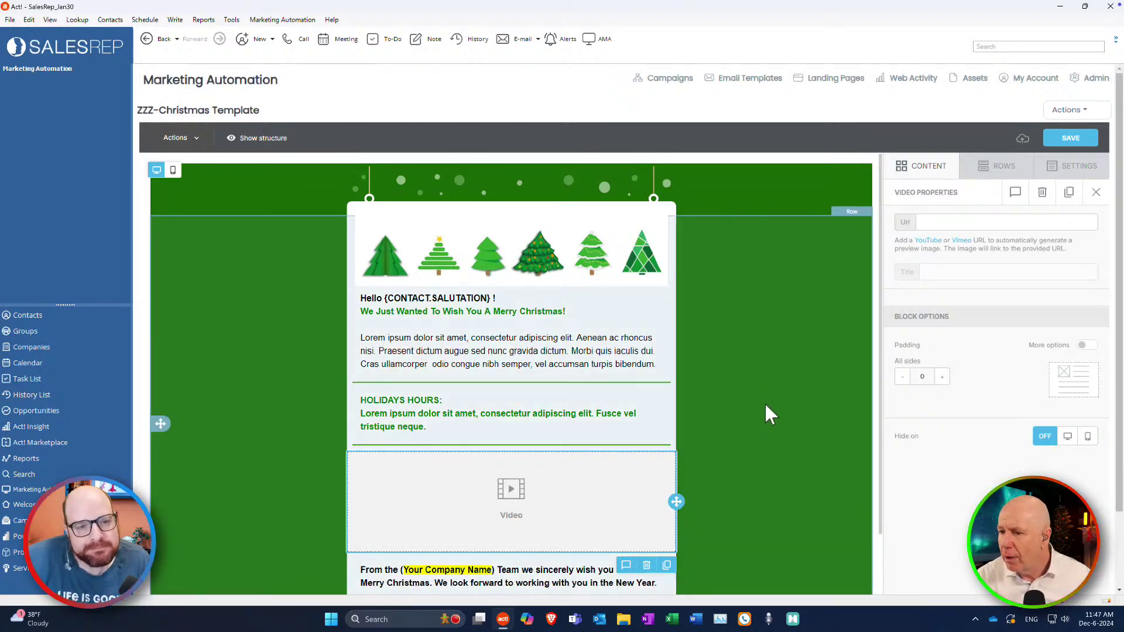
{"action": "left_click", "coordinate": [766, 412]}
{"action": "scroll", "coordinate": [749, 363], "scroll_direction": "down", "scroll_amount": 1}
{"action": "scroll", "coordinate": [682, 275], "scroll_direction": "up", "scroll_amount": 1}
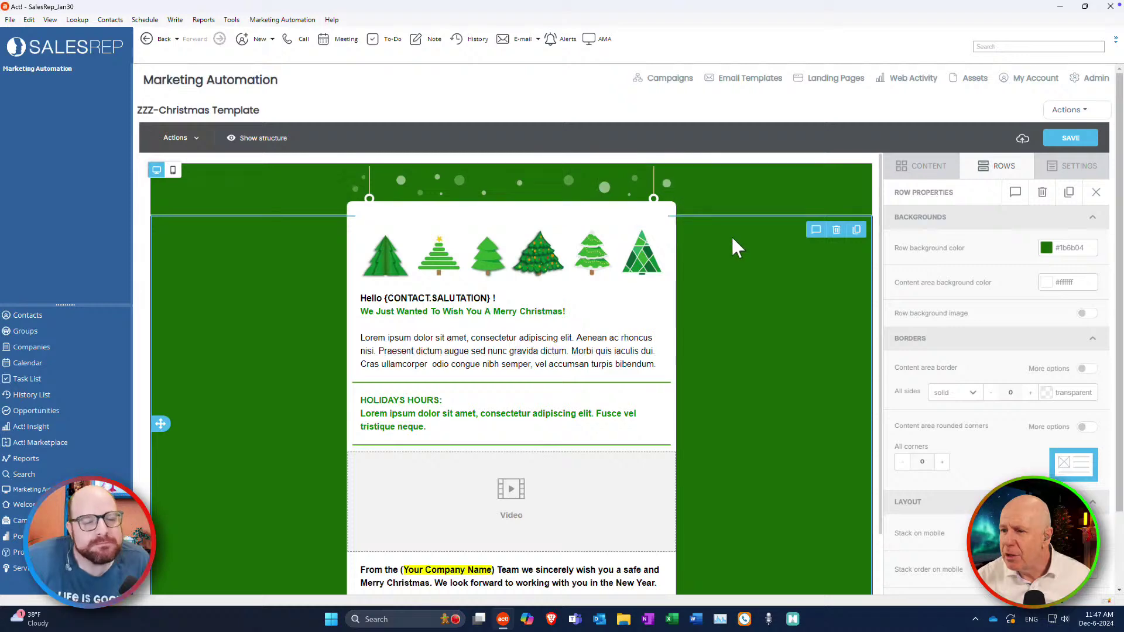
Scroll the canvas, then exit ZZZ-Christmas Template back to the Email Templates list.
{"action": "scroll", "coordinate": [748, 346], "scroll_direction": "down", "scroll_amount": 4}
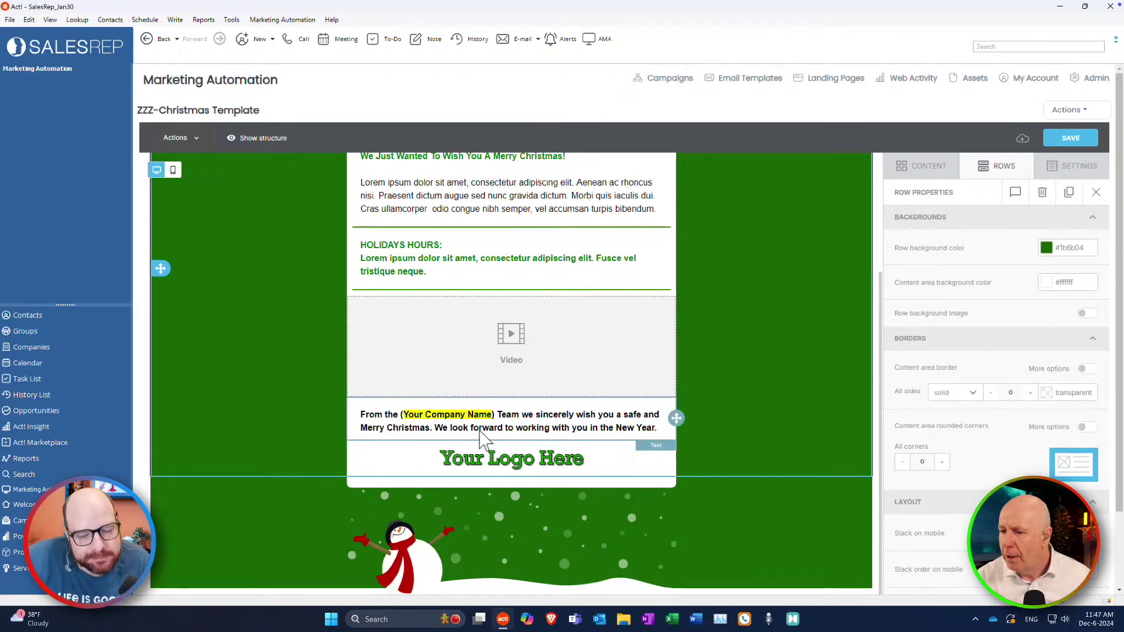
{"action": "scroll", "coordinate": [695, 357], "scroll_direction": "up", "scroll_amount": 4}
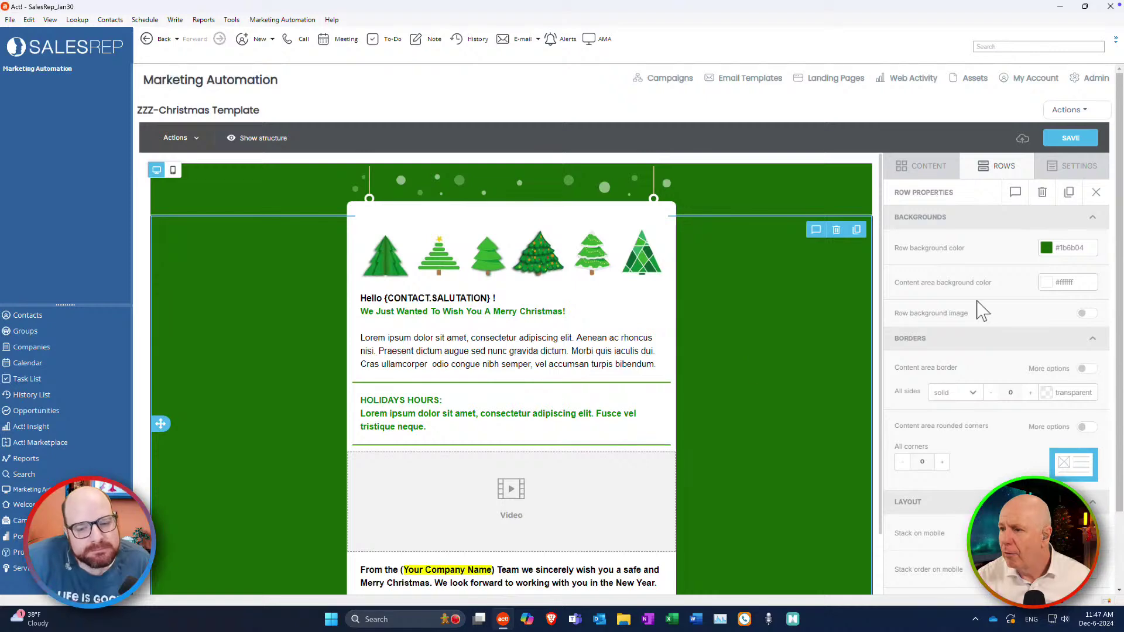
{"action": "left_click", "coordinate": [1070, 111]}
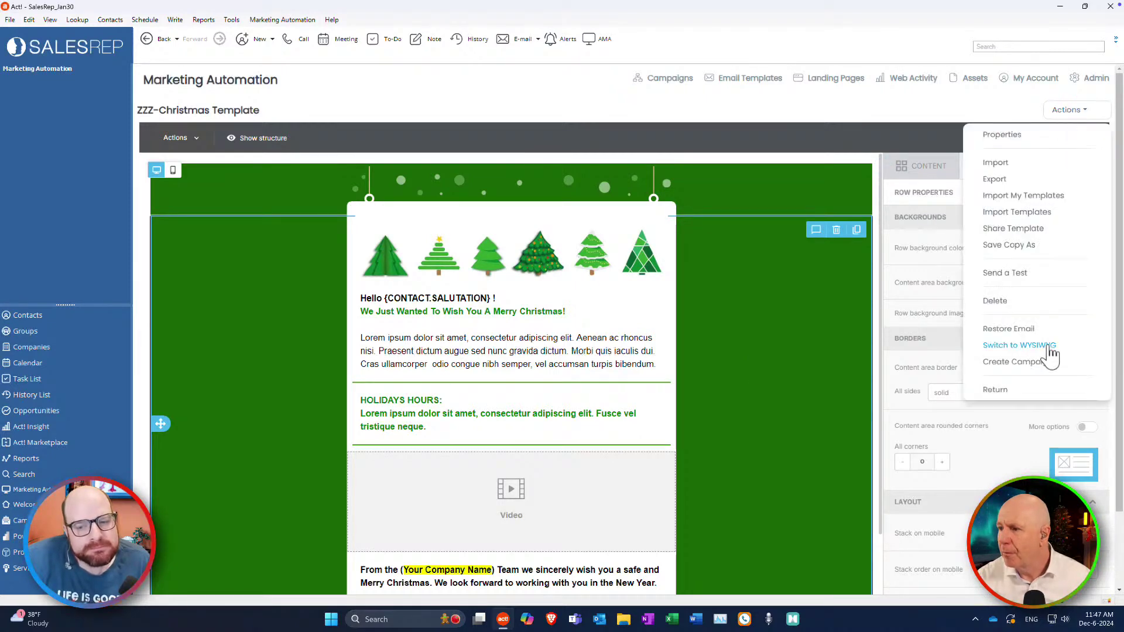
{"action": "left_click", "coordinate": [1008, 391]}
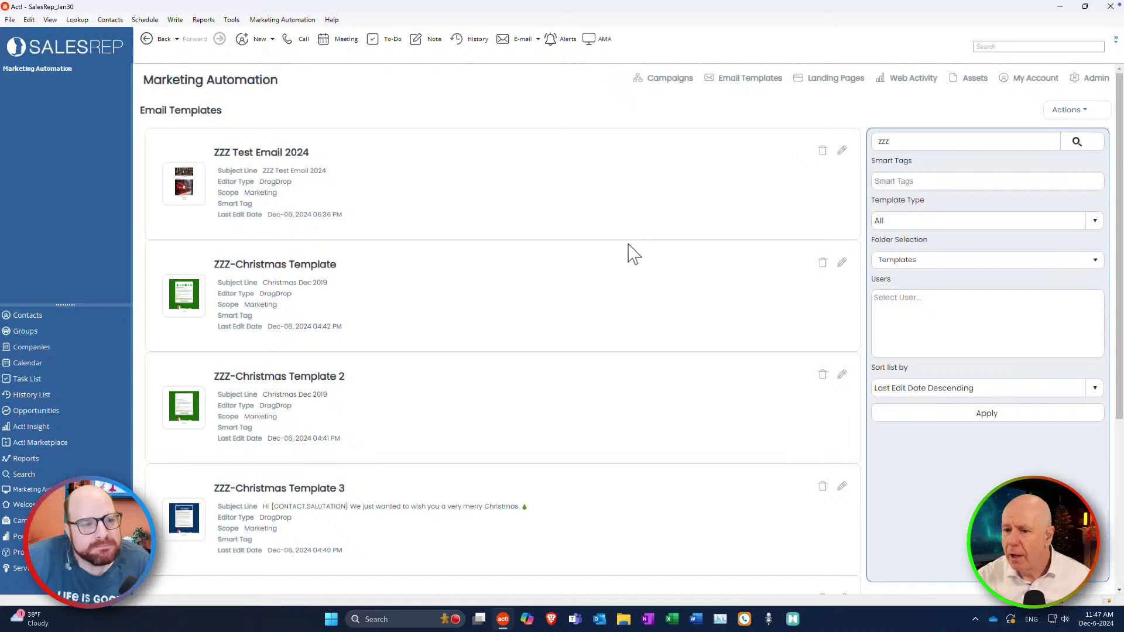
{"action": "left_click", "coordinate": [842, 375]}
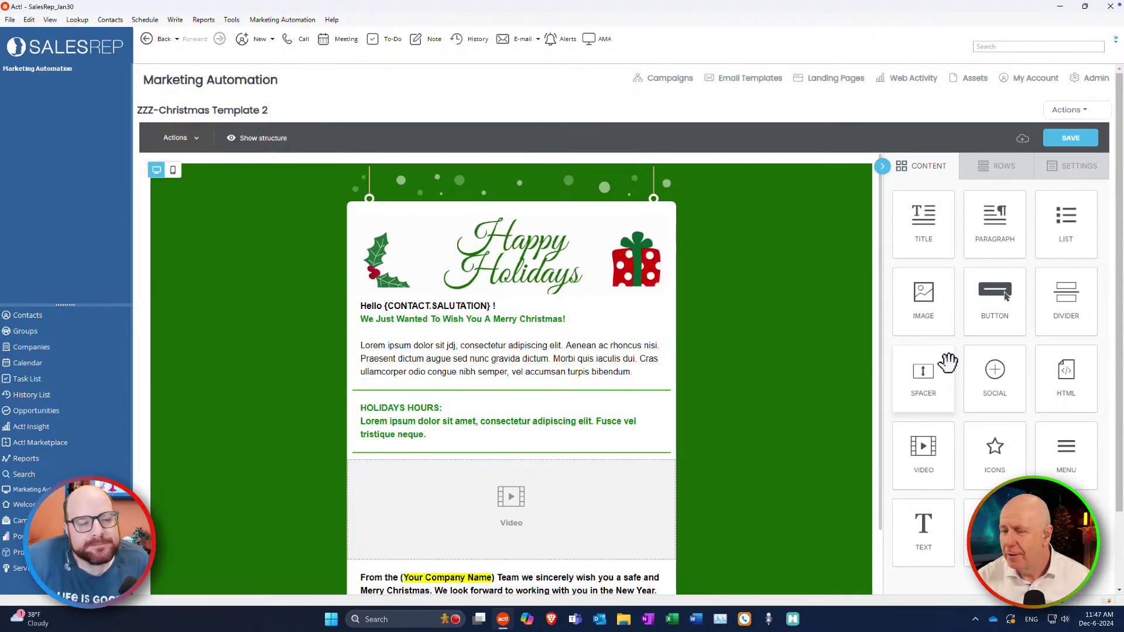
{"action": "scroll", "coordinate": [737, 350], "scroll_direction": "down", "scroll_amount": 3}
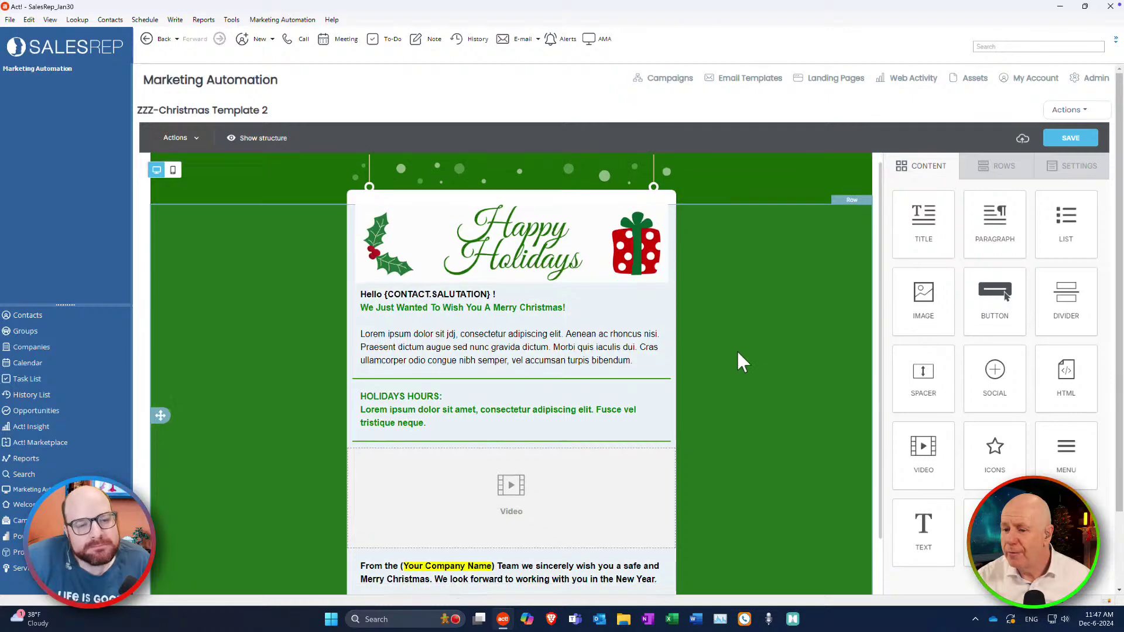
{"action": "scroll", "coordinate": [737, 361], "scroll_direction": "up", "scroll_amount": 3}
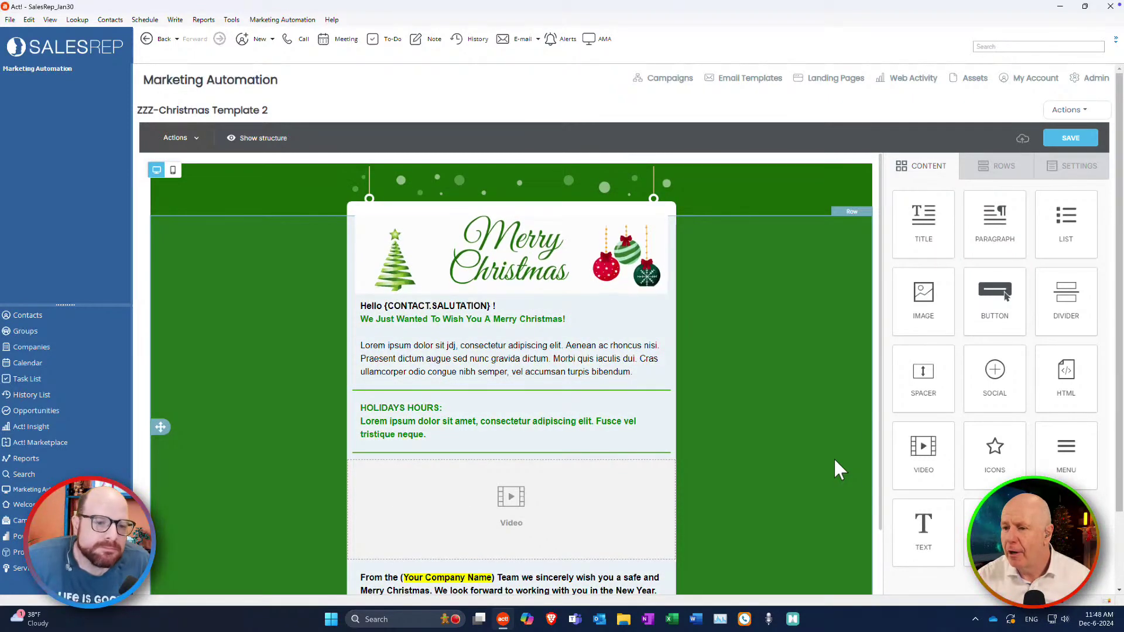
{"action": "left_click", "coordinate": [1067, 111]}
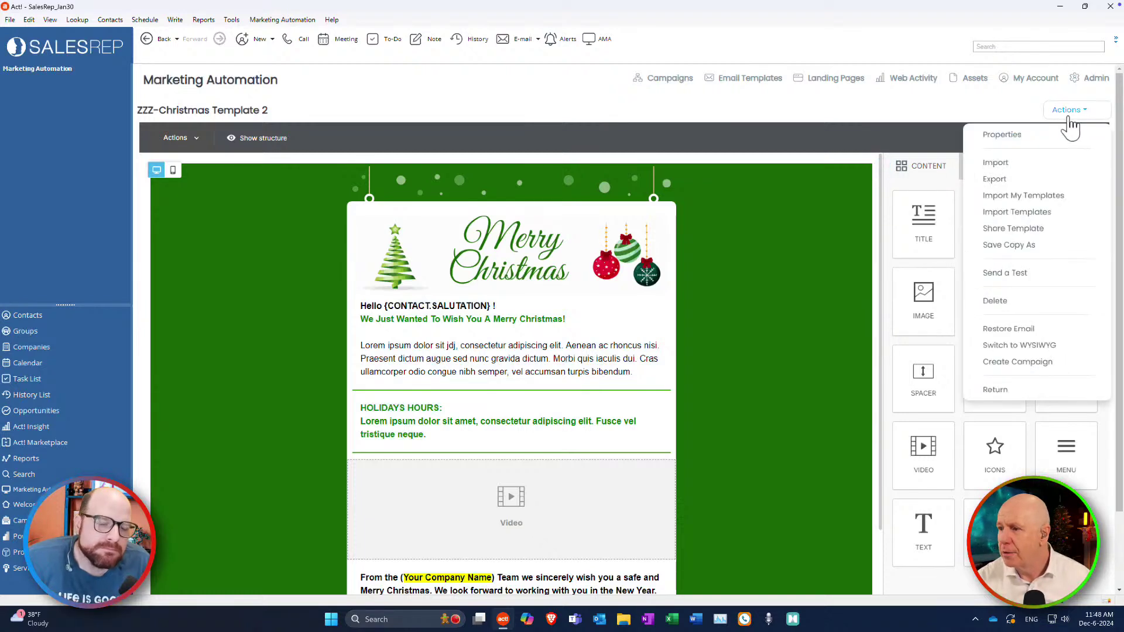
{"action": "left_click", "coordinate": [989, 395]}
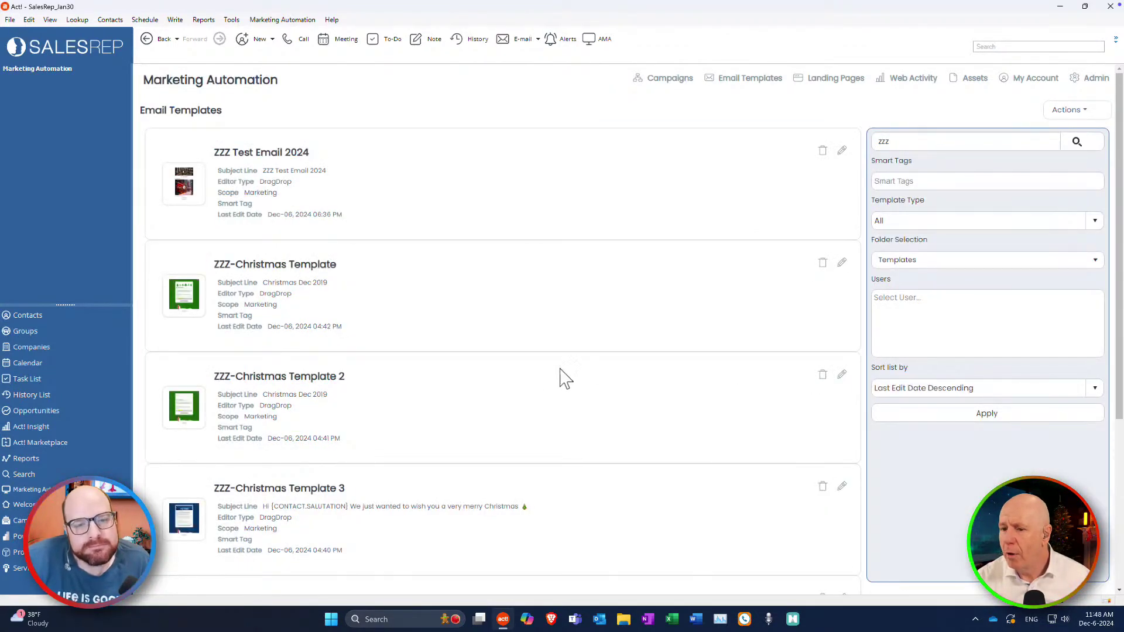
Open ZZZ-Christmas Template 3 and scroll through its design.
{"action": "left_click", "coordinate": [843, 489]}
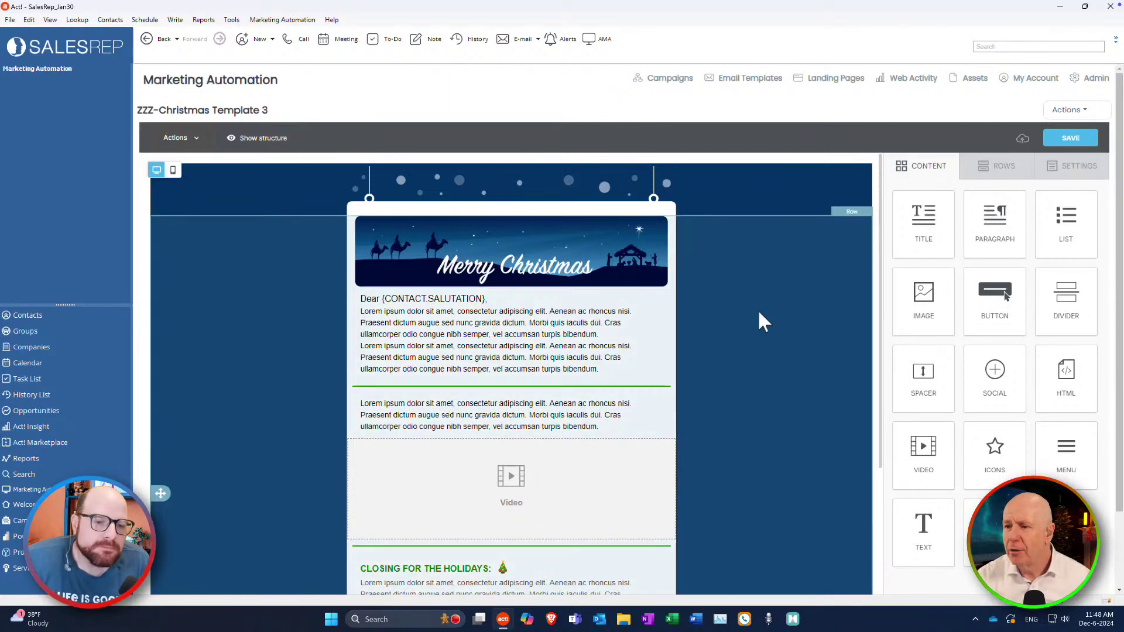
{"action": "scroll", "coordinate": [777, 422], "scroll_direction": "down", "scroll_amount": 5}
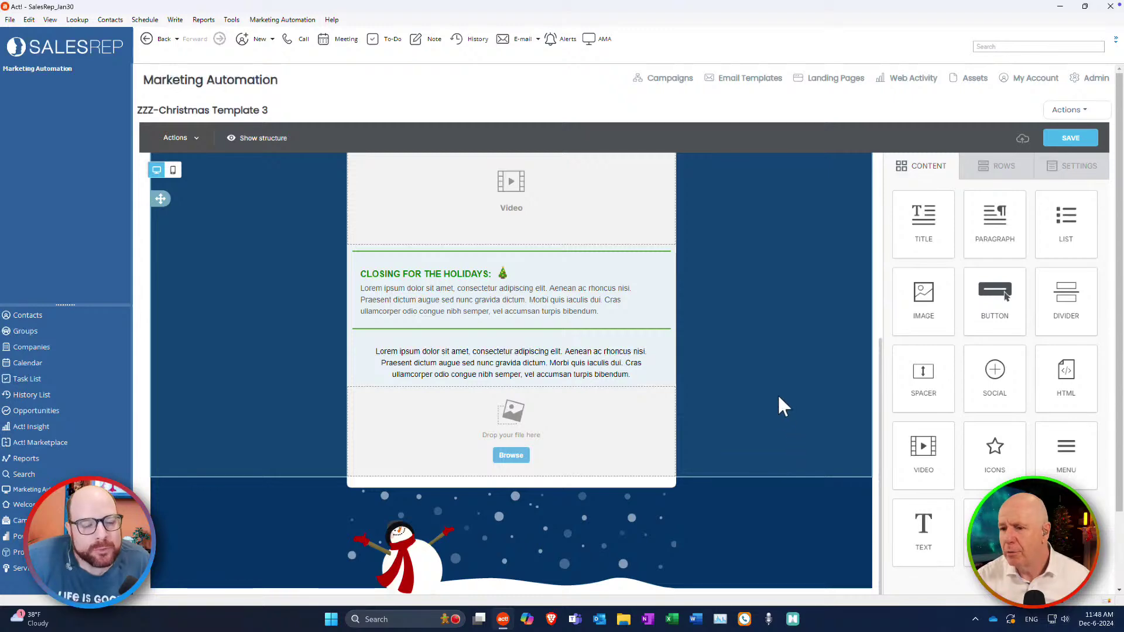
{"action": "scroll", "coordinate": [779, 398], "scroll_direction": "up", "scroll_amount": 5}
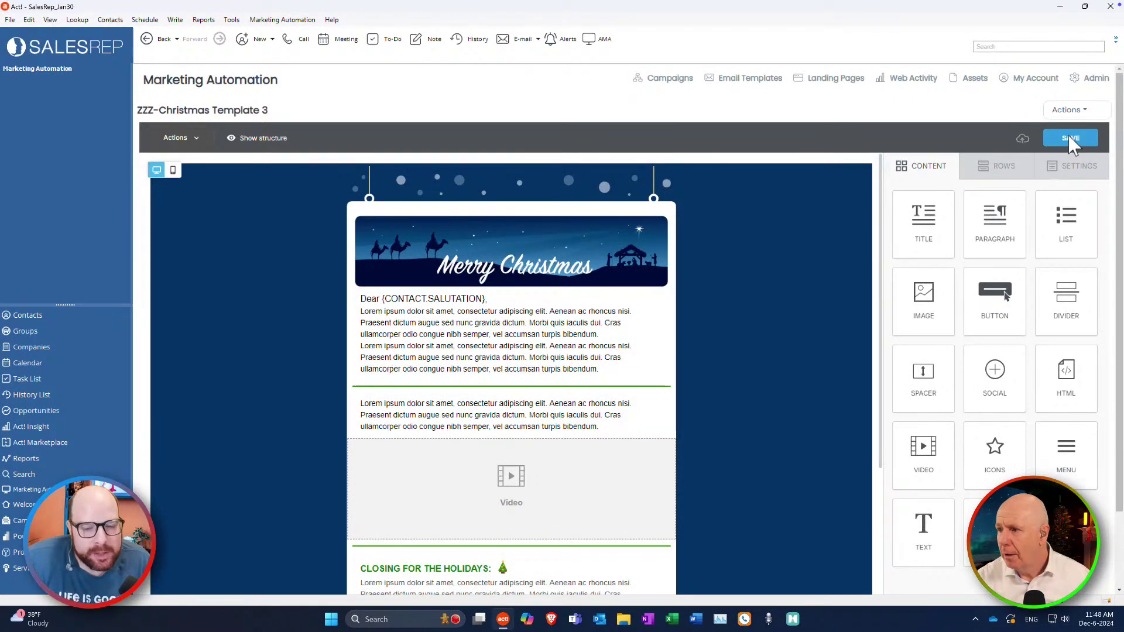
Return to the zzz-filtered Email Templates list and open ZZZ Test Email 2024 for editing.
{"action": "left_click", "coordinate": [1079, 114]}
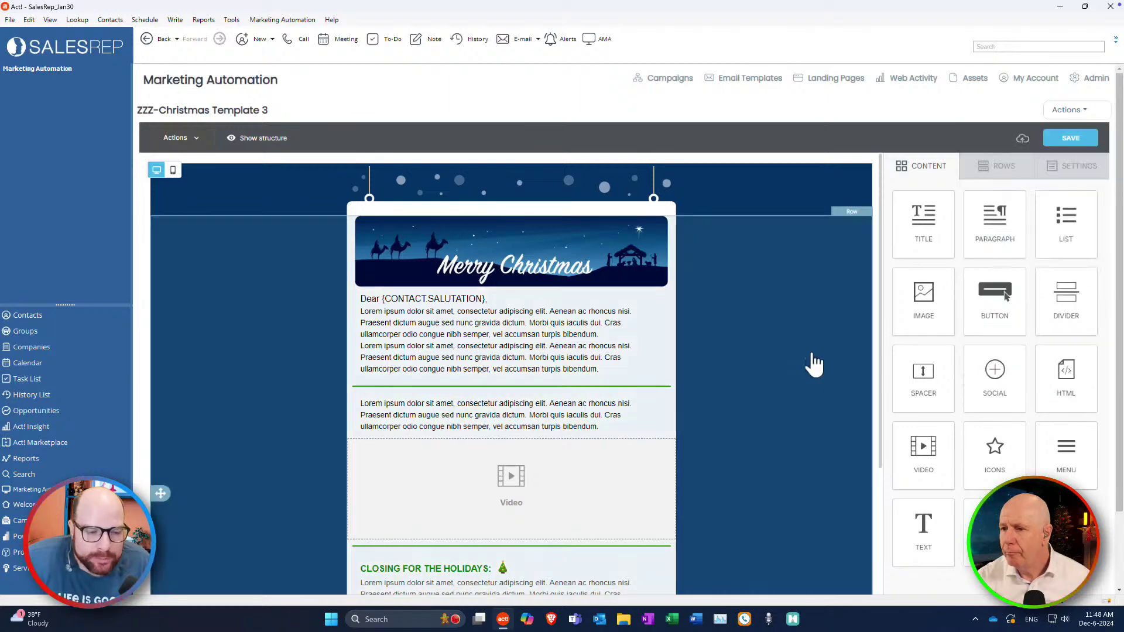
{"action": "scroll", "coordinate": [814, 332], "scroll_direction": "down", "scroll_amount": 5}
{"action": "scroll", "coordinate": [814, 332], "scroll_direction": "up", "scroll_amount": 5}
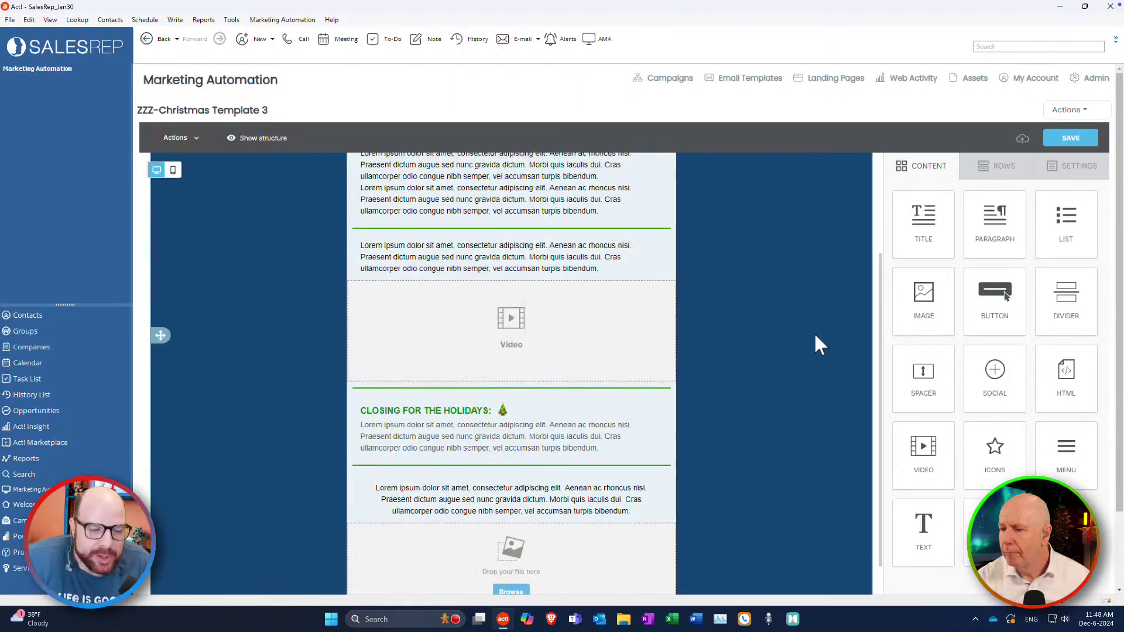
{"action": "left_click", "coordinate": [1070, 111]}
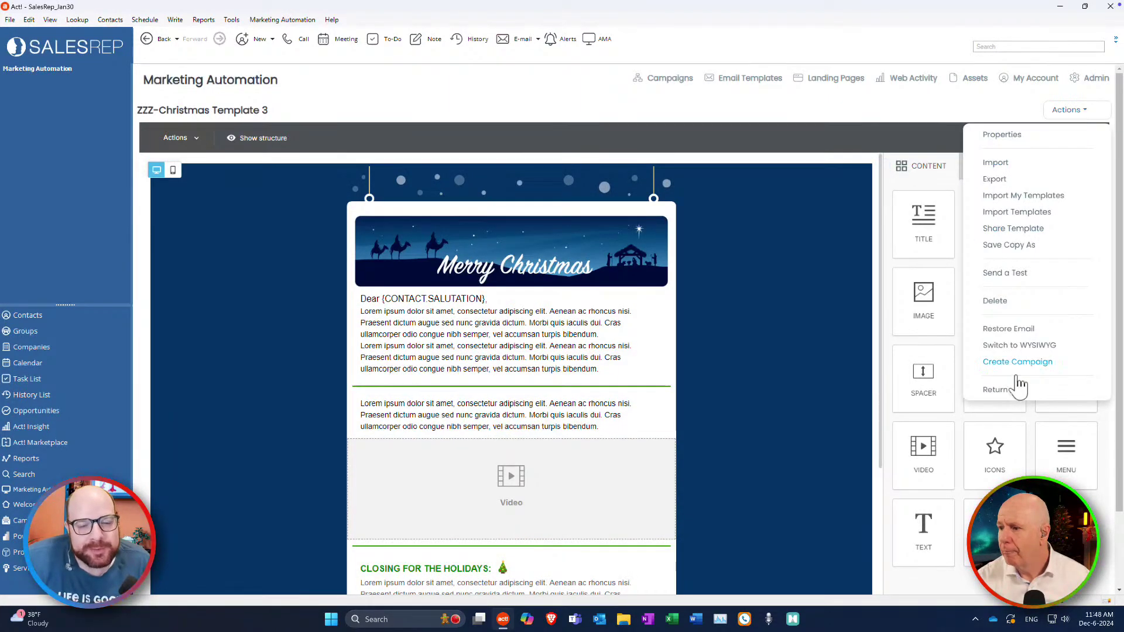
{"action": "left_click", "coordinate": [1005, 391]}
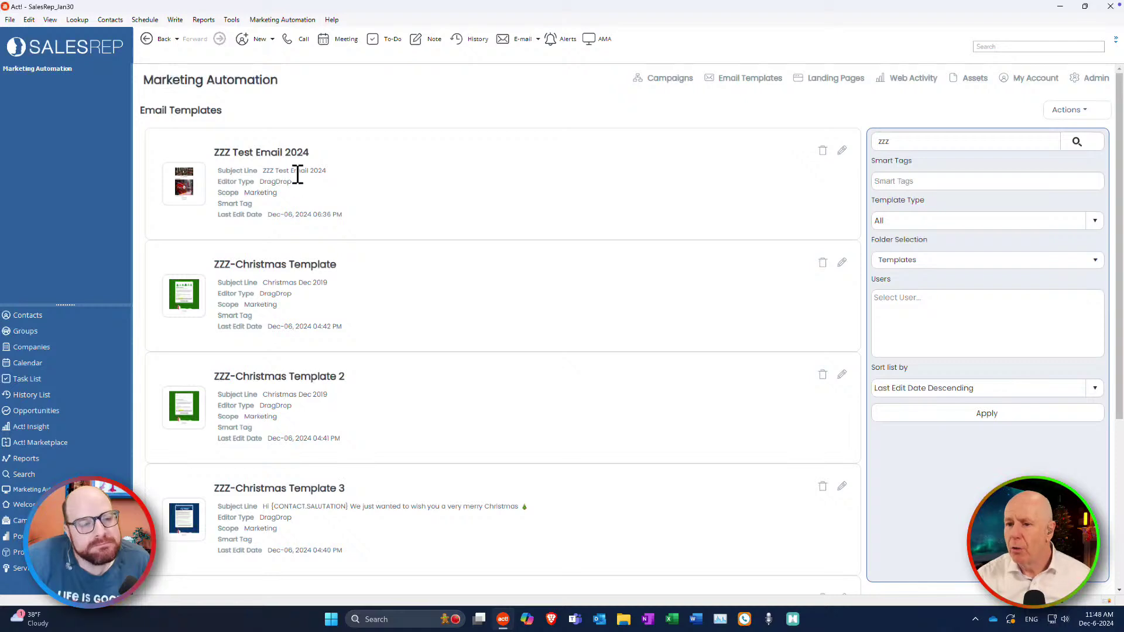
{"action": "left_click", "coordinate": [843, 151]}
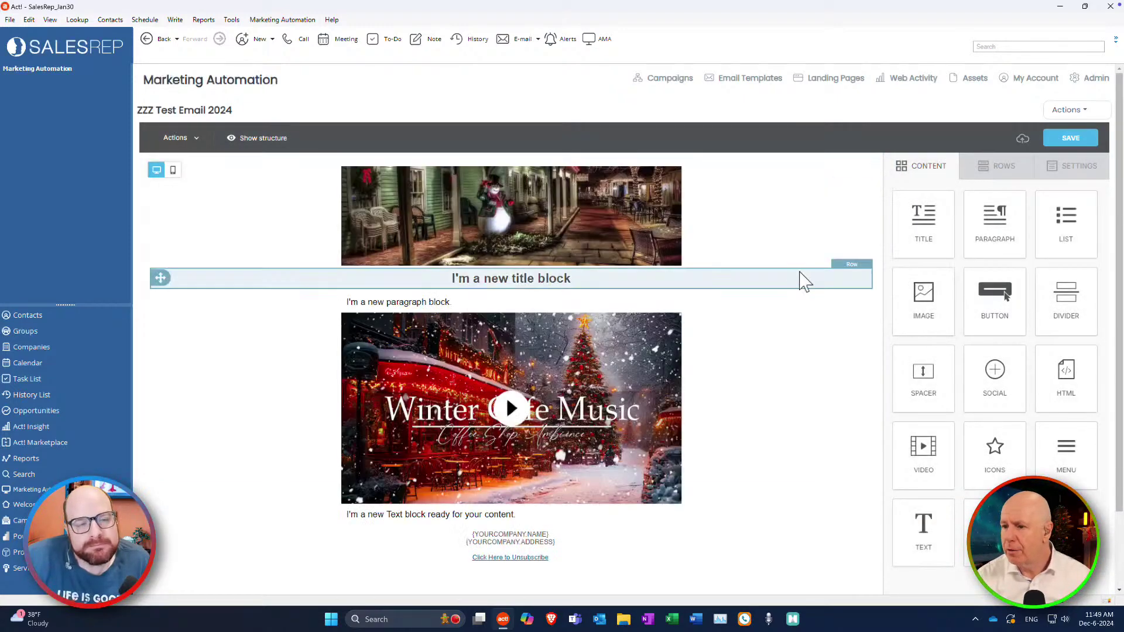
{"action": "left_click", "coordinate": [1067, 110]}
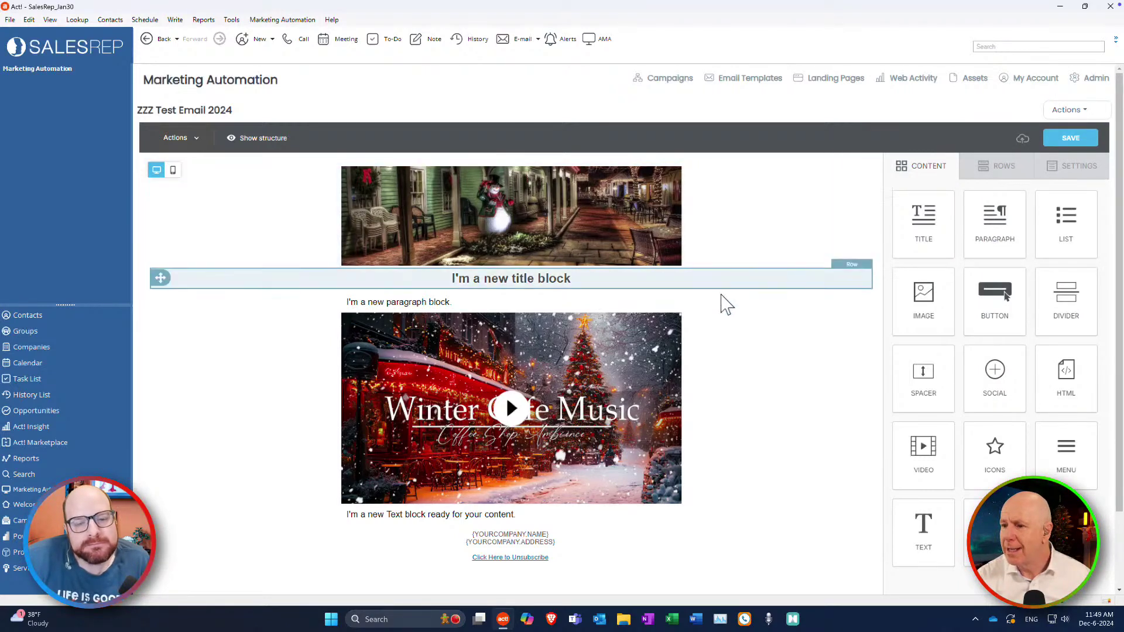
{"action": "left_click", "coordinate": [1069, 112]}
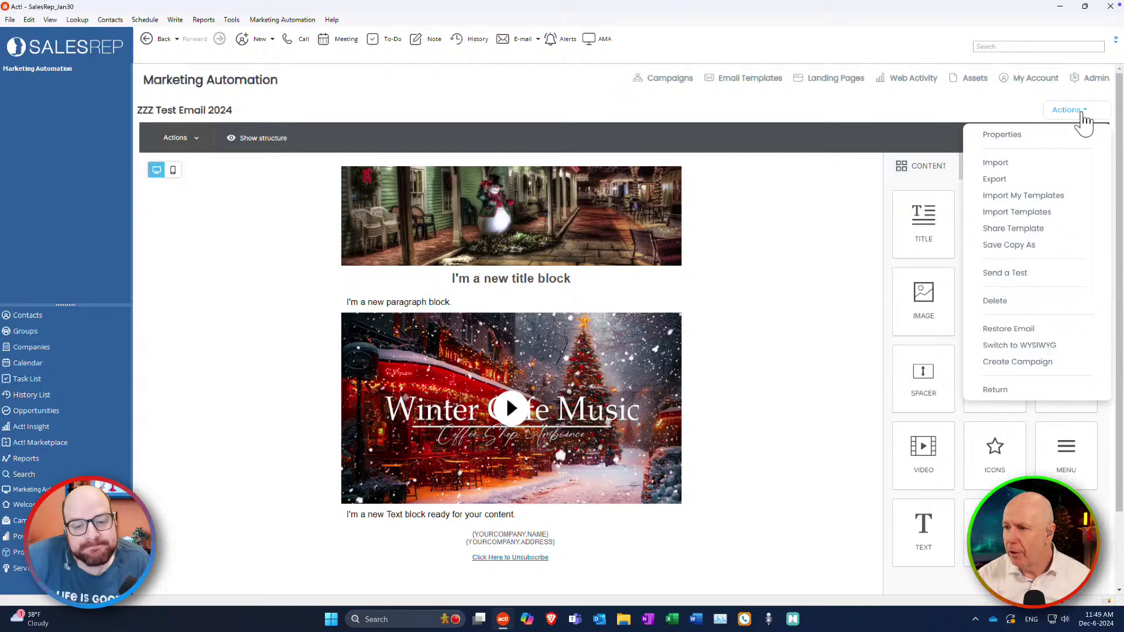
{"action": "left_click", "coordinate": [1083, 117]}
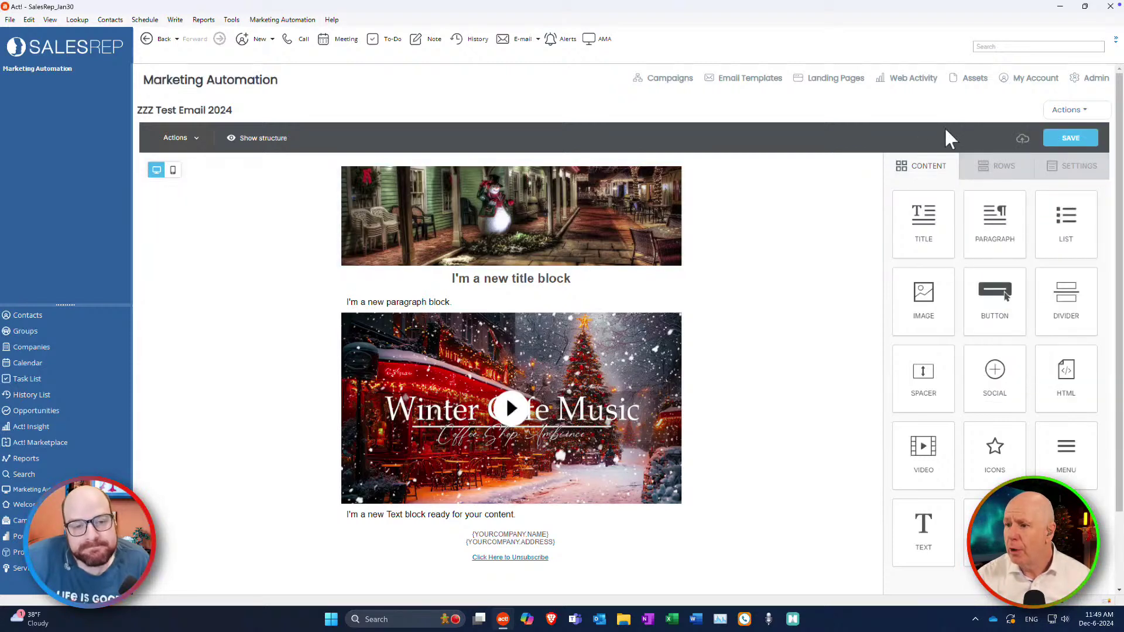
{"action": "left_click", "coordinate": [1070, 114]}
{"action": "left_click", "coordinate": [927, 159]}
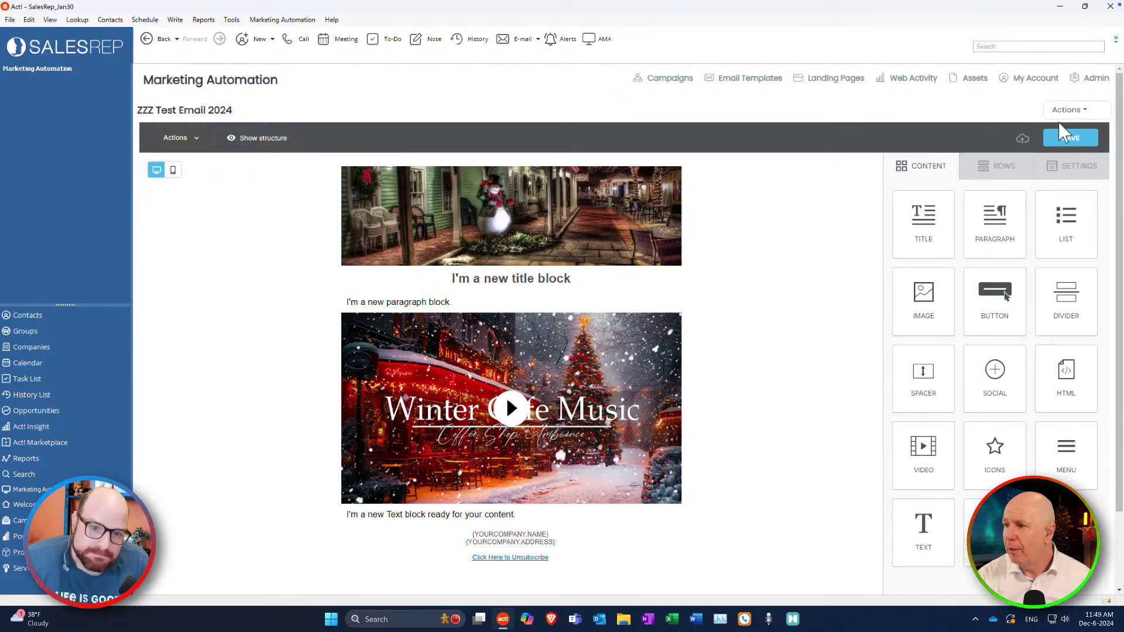
{"action": "left_click", "coordinate": [1069, 111]}
{"action": "left_click", "coordinate": [1087, 112]}
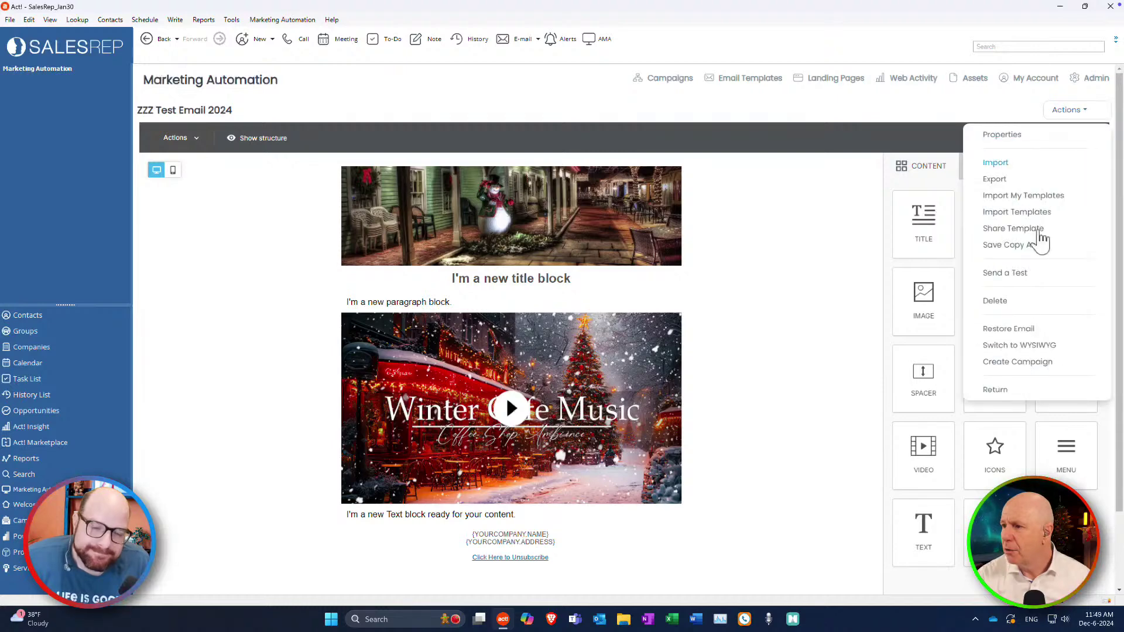
{"action": "left_click", "coordinate": [1018, 396]}
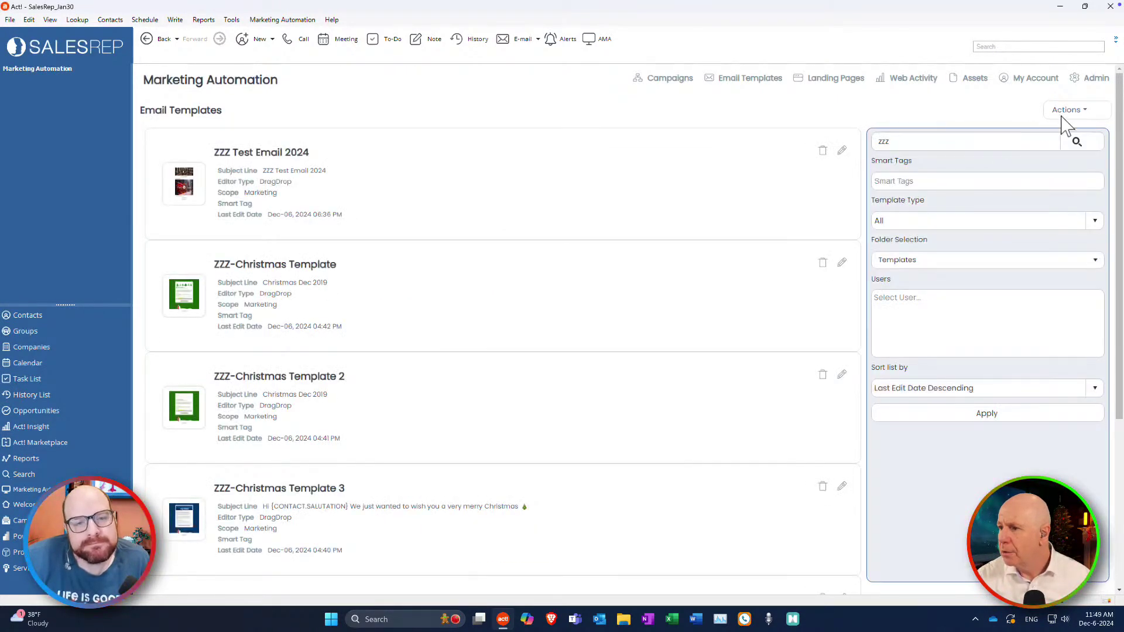
{"action": "left_click", "coordinate": [1067, 112]}
{"action": "left_click", "coordinate": [1049, 141]}
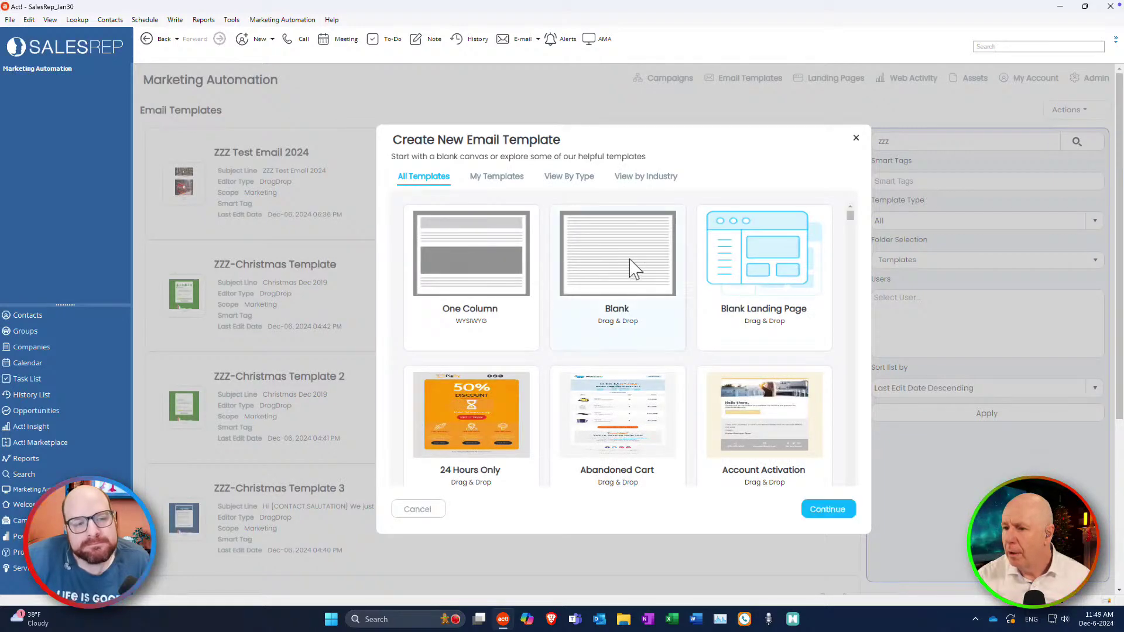
Continue with the Blank drag-and-drop template and save it named 'zzz test 2'.
{"action": "left_click", "coordinate": [842, 512]}
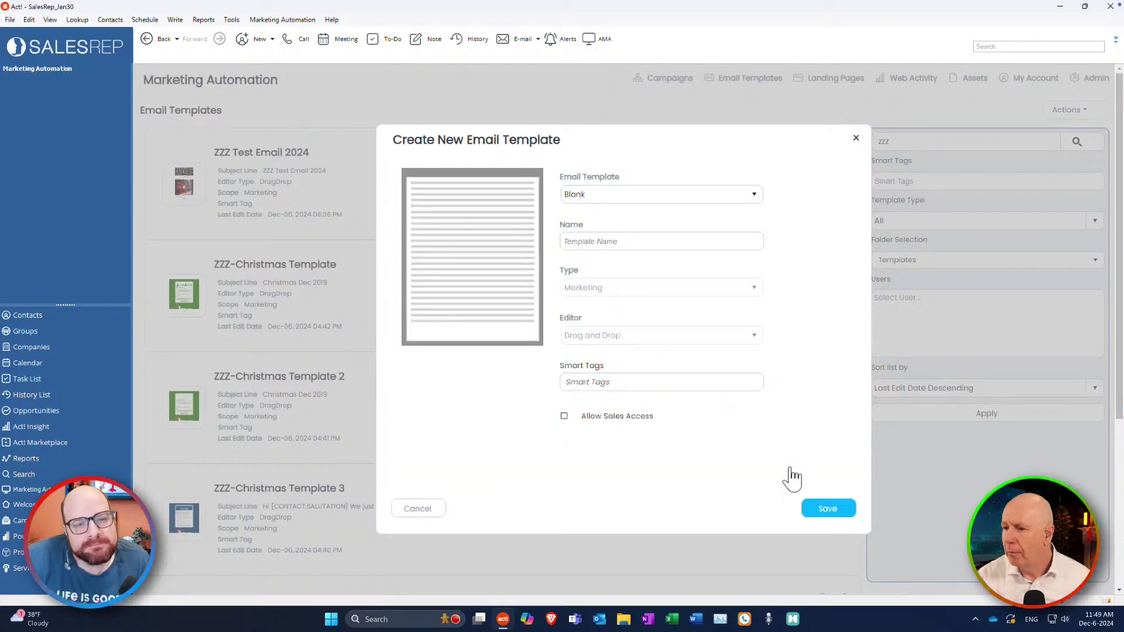
{"action": "left_click", "coordinate": [585, 245]}
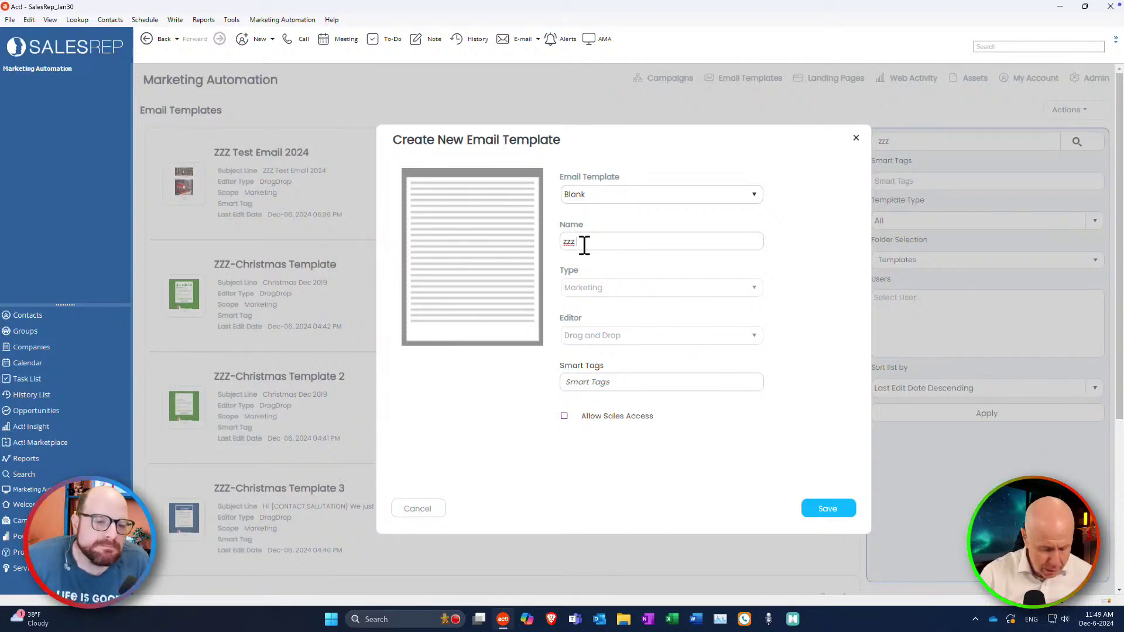
{"action": "type", "text": "zzz test 2"}
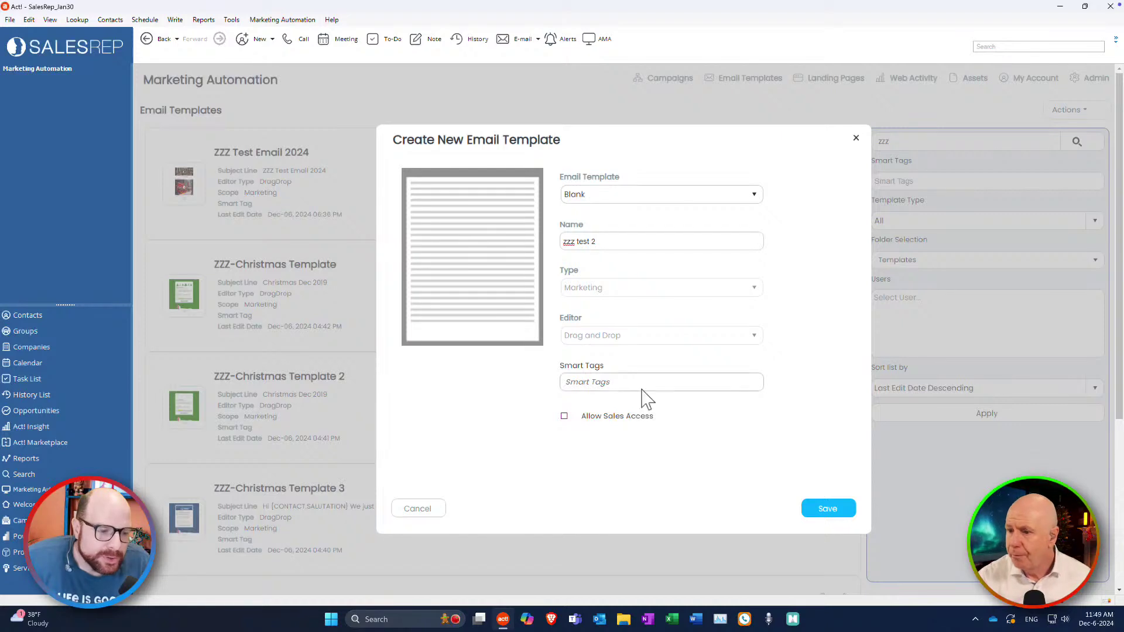
{"action": "left_click", "coordinate": [844, 510]}
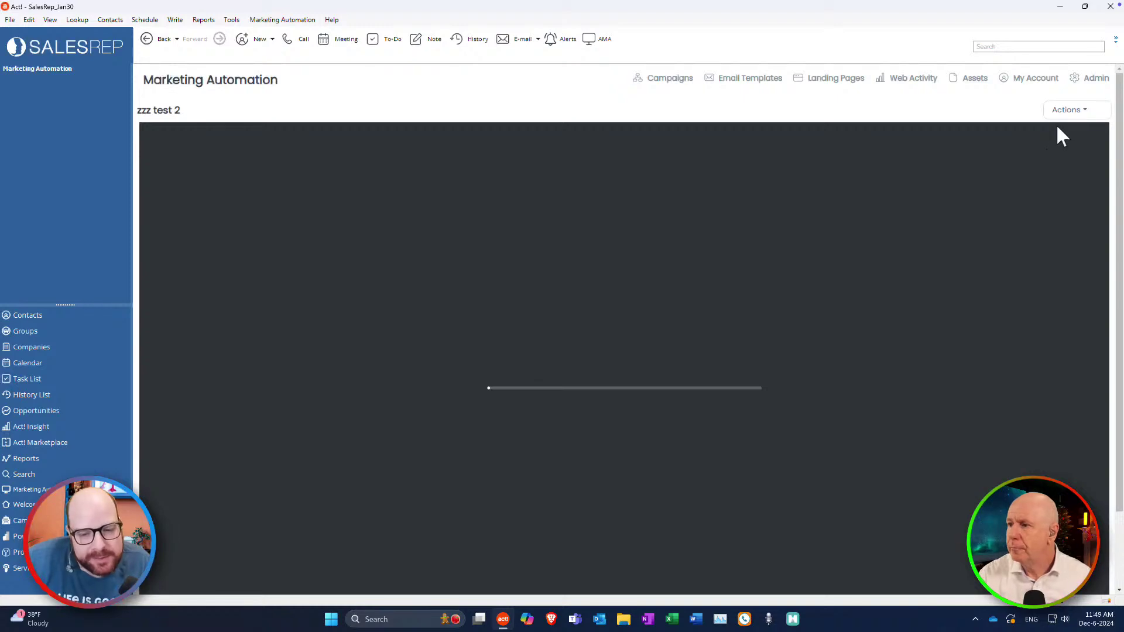
Once the zzz test 2 editor loads, choose Import from its Actions menu.
{"action": "left_click", "coordinate": [1080, 112]}
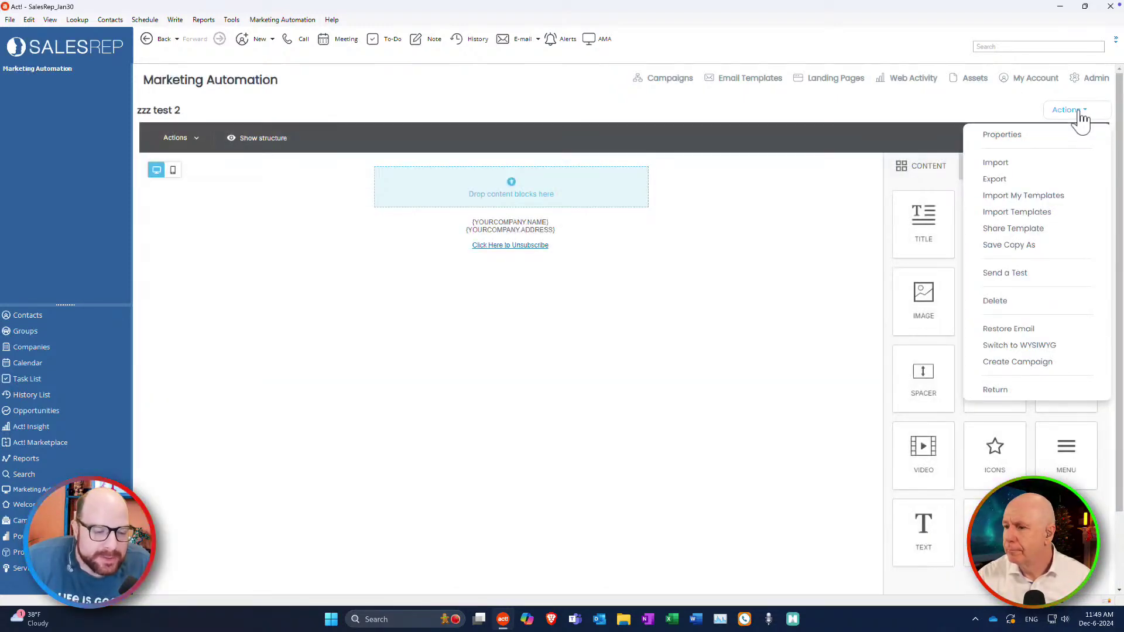
{"action": "left_click", "coordinate": [715, 276]}
{"action": "left_click", "coordinate": [1063, 114]}
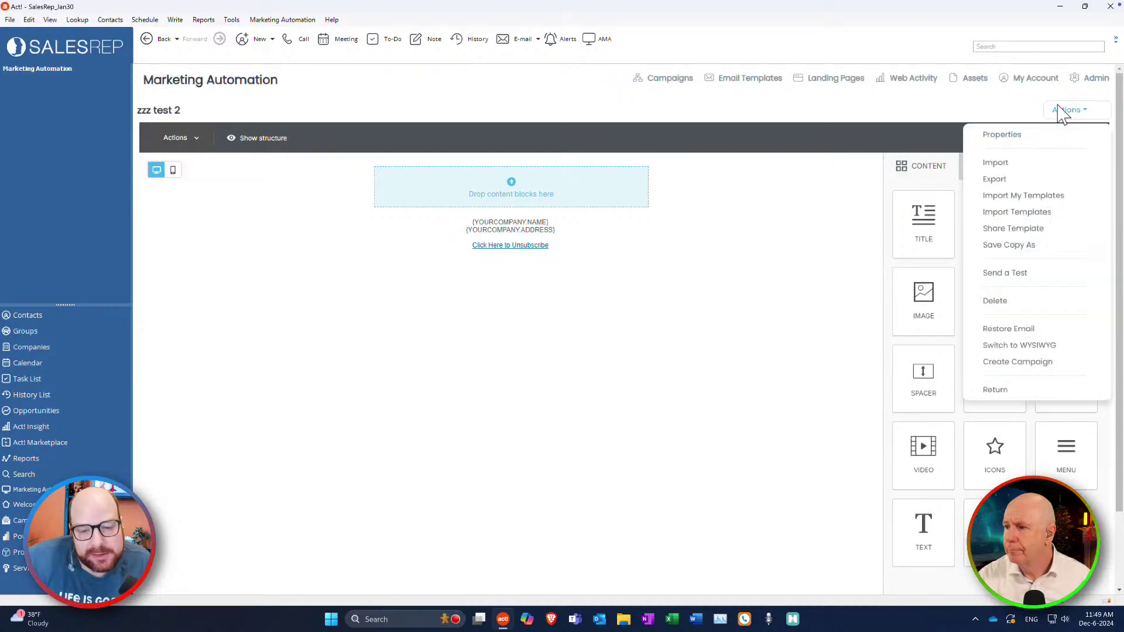
{"action": "left_click", "coordinate": [1100, 120]}
{"action": "left_click", "coordinate": [1079, 113]}
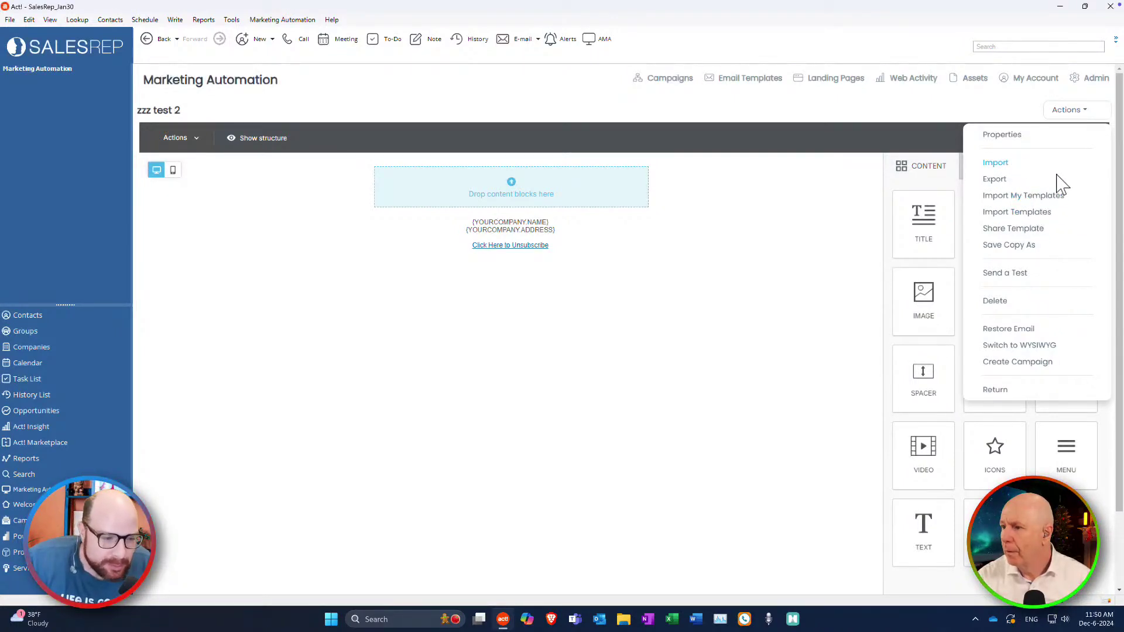
{"action": "scroll", "coordinate": [1055, 126], "scroll_direction": "down", "scroll_amount": 1}
{"action": "left_click", "coordinate": [1073, 100]}
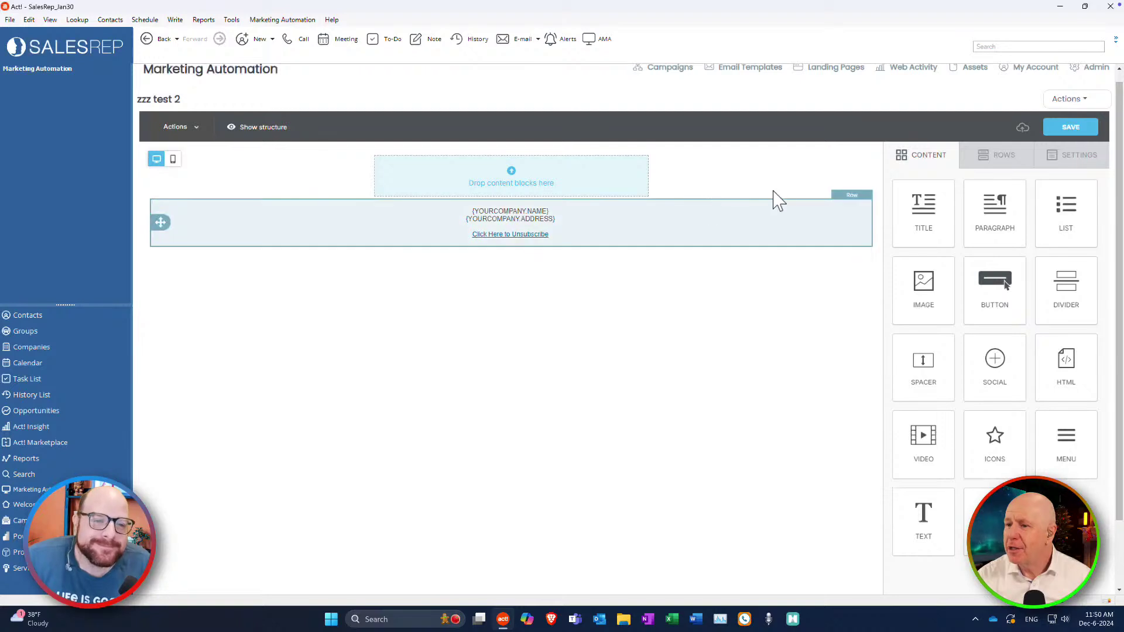
{"action": "left_click", "coordinate": [1072, 98]}
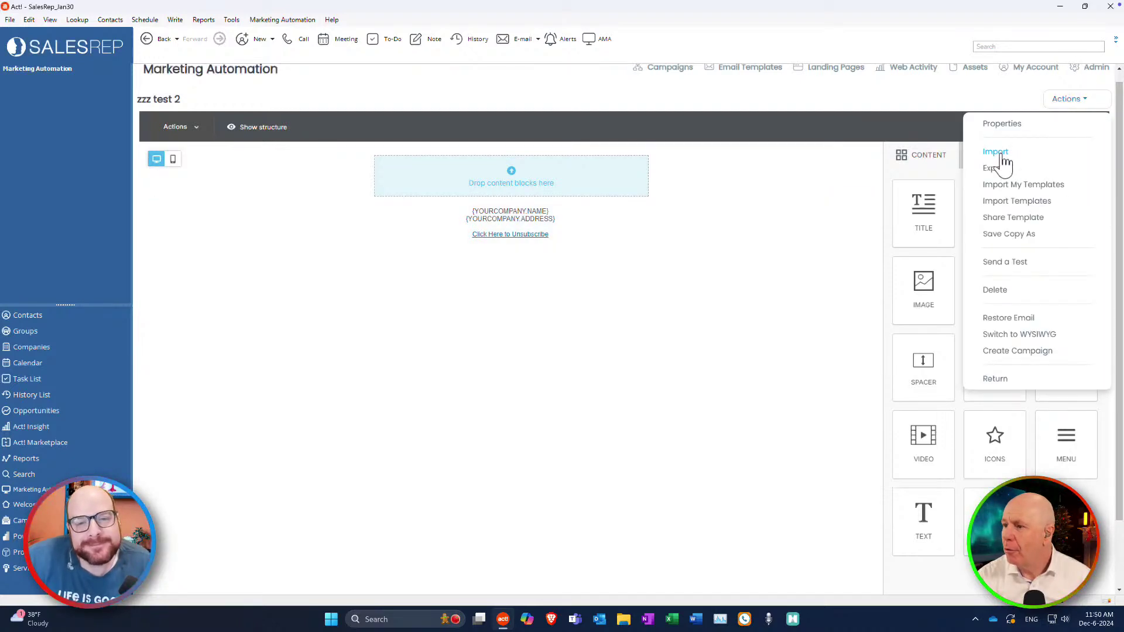
{"action": "left_click", "coordinate": [1002, 155]}
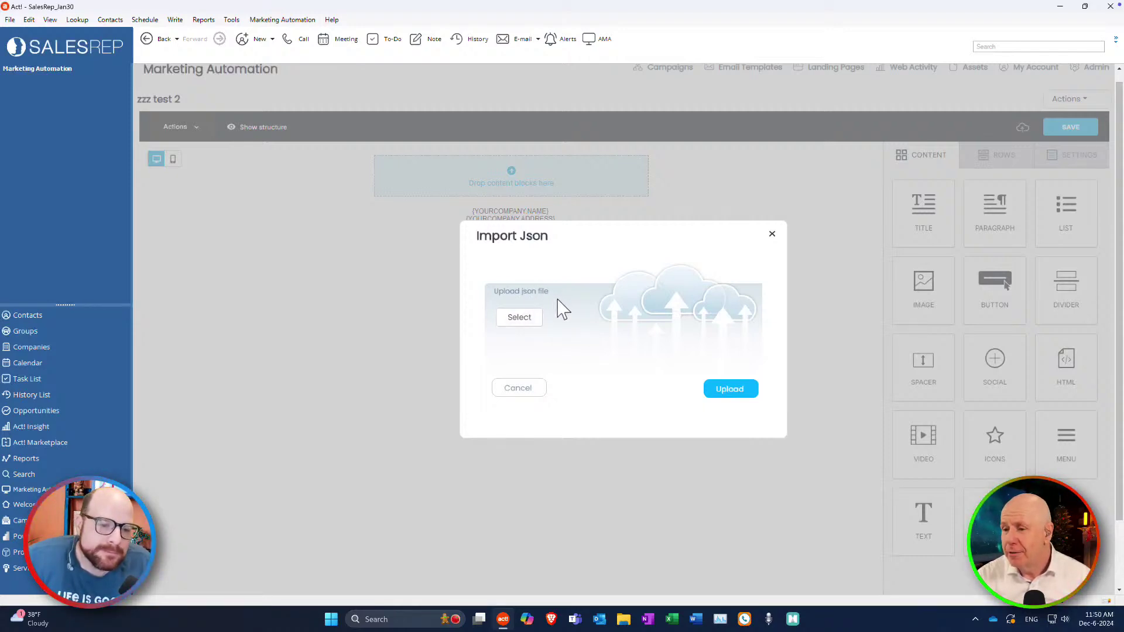
Browse for a JSON file, cancel the file picker, and close Import Json unused.
{"action": "left_click", "coordinate": [524, 321]}
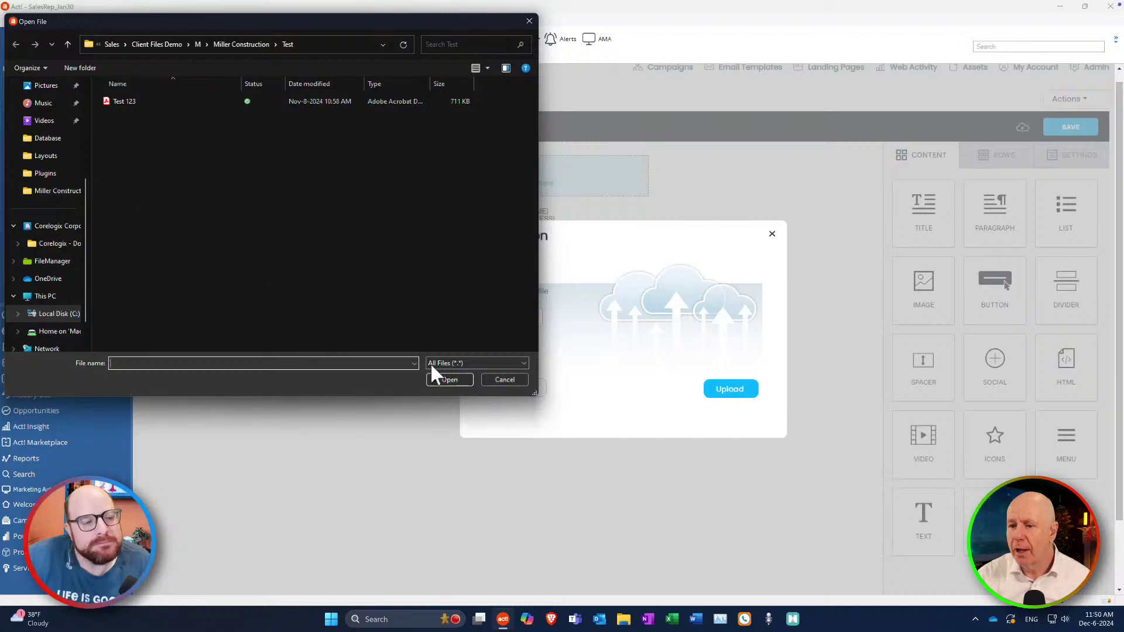
{"action": "left_click", "coordinate": [499, 380]}
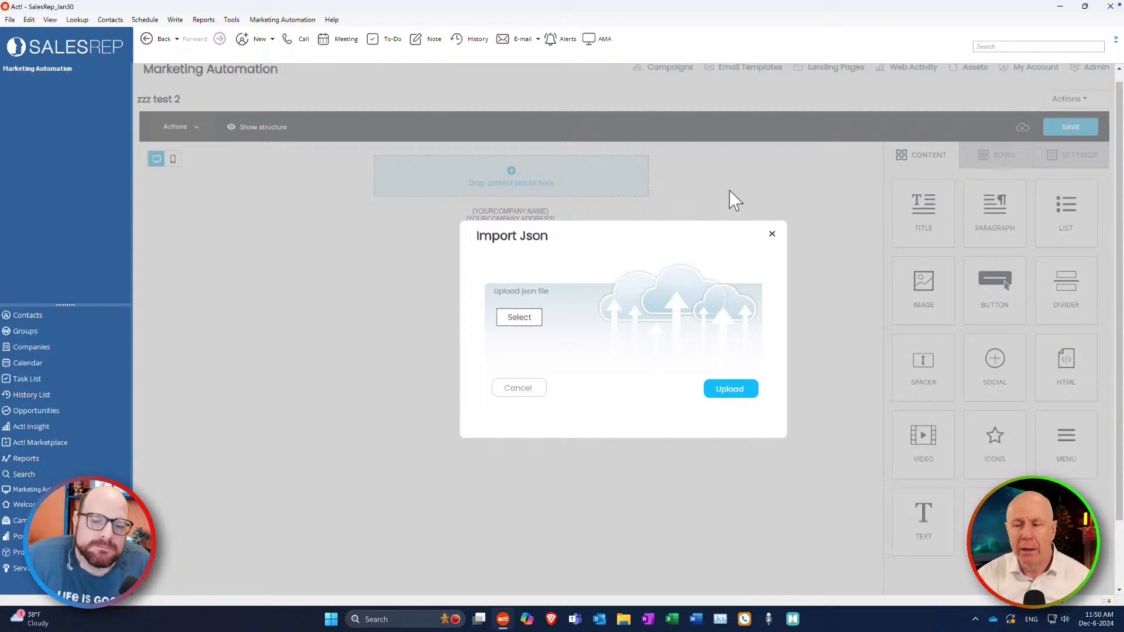
{"action": "left_click", "coordinate": [776, 234]}
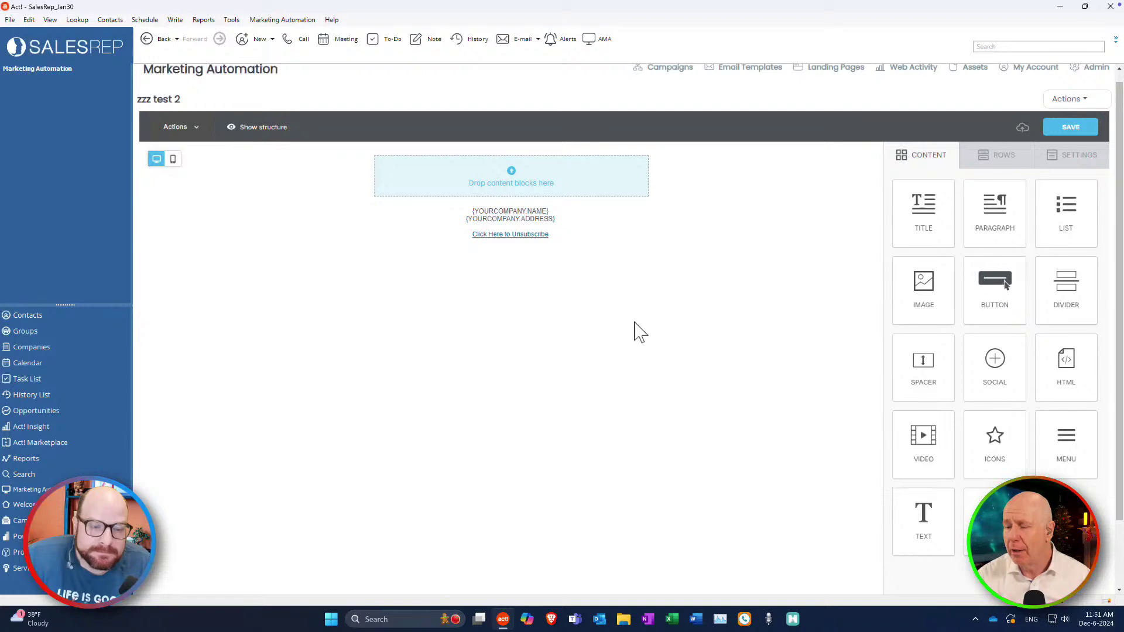
{"action": "left_click", "coordinate": [1070, 99]}
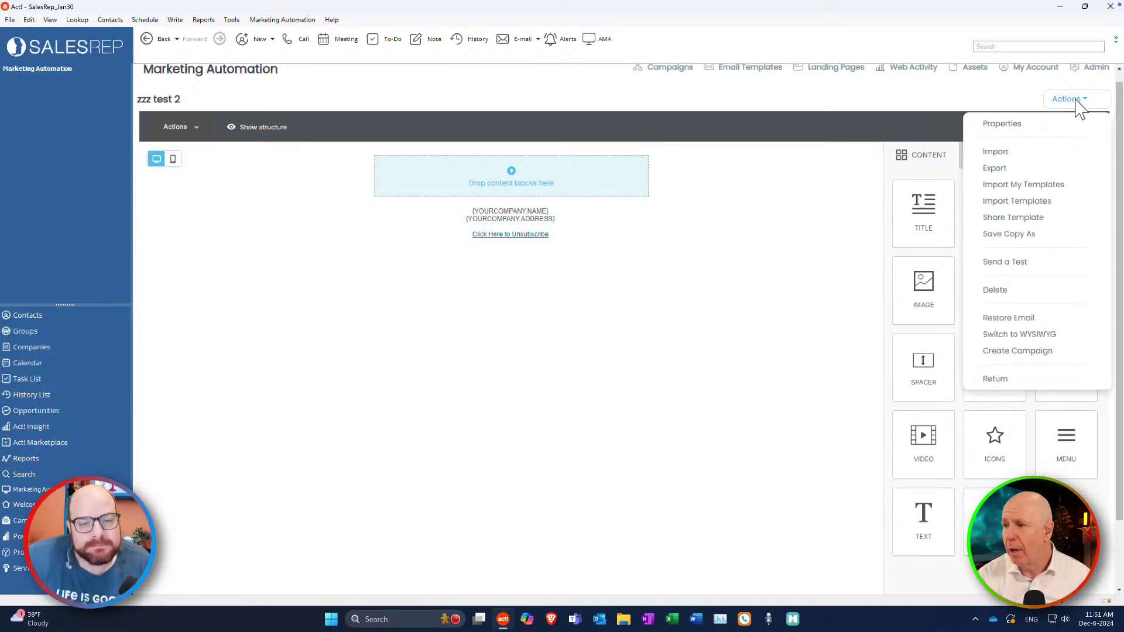
{"action": "left_click", "coordinate": [1002, 152]}
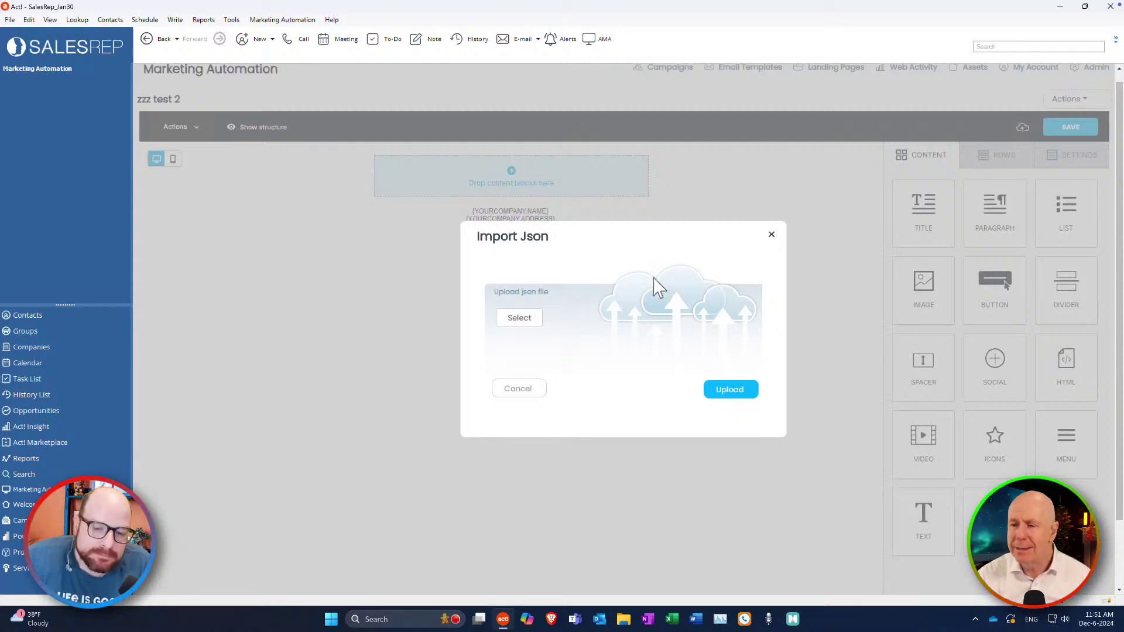
{"action": "left_click", "coordinate": [772, 236]}
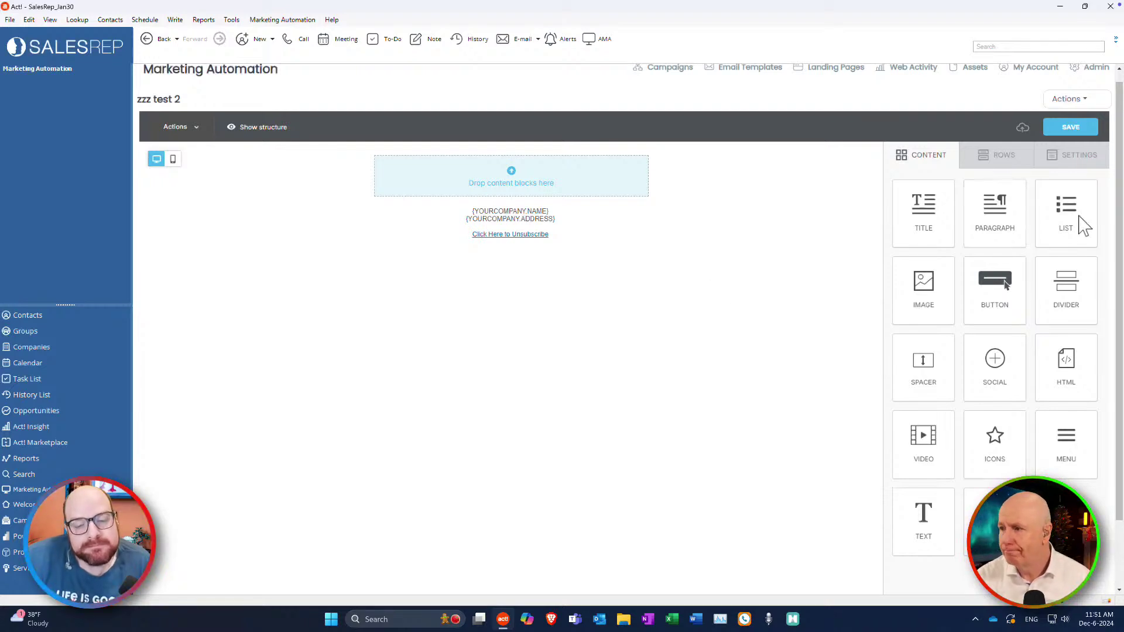
{"action": "left_click", "coordinate": [1076, 99]}
{"action": "left_click", "coordinate": [865, 272]}
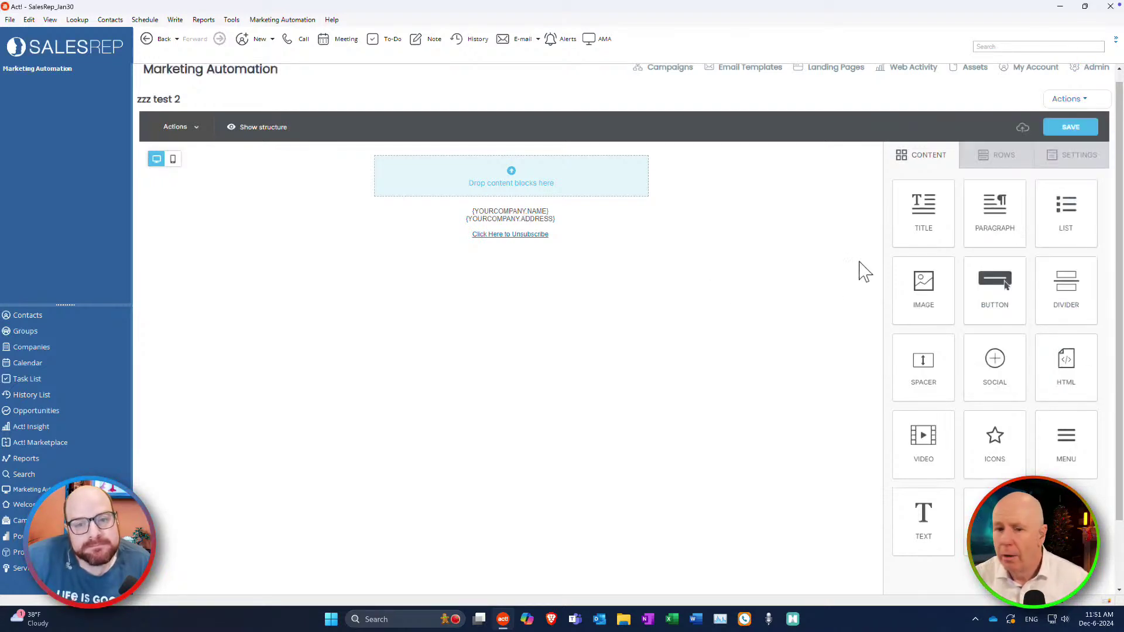